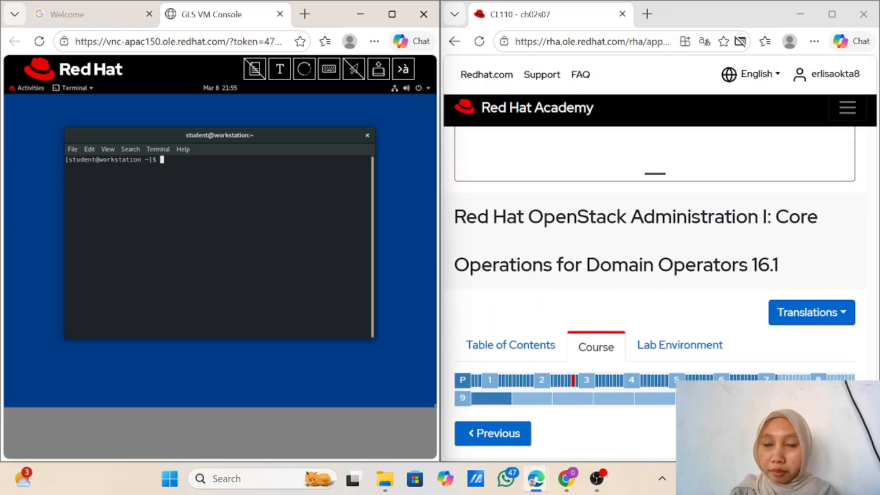
Step: Scroll through the lab guide to review the exercise setup instructions
scroll(655, 292, "down", 2)
scroll(655, 291, "down", 4)
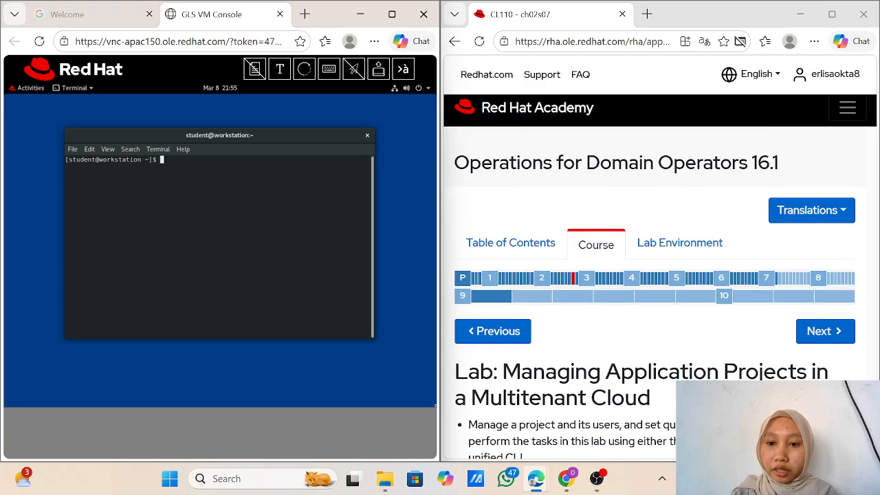
scroll(655, 291, "up", 1)
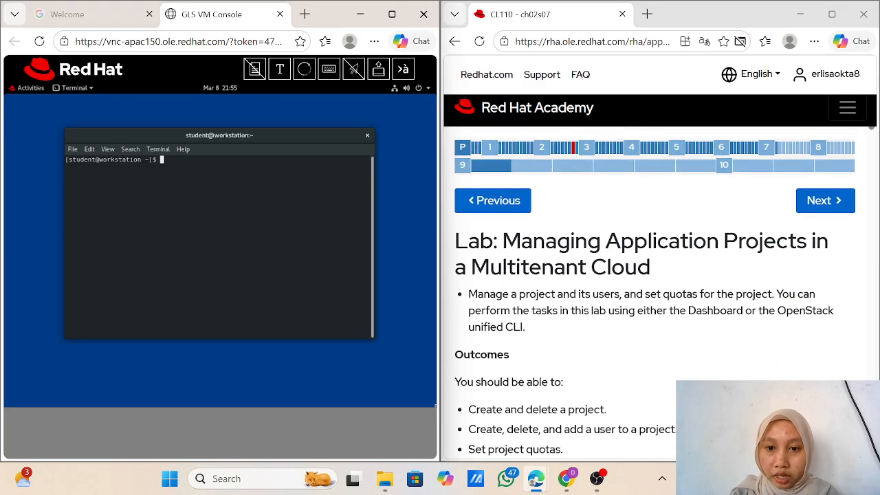
scroll(655, 292, "up", 1)
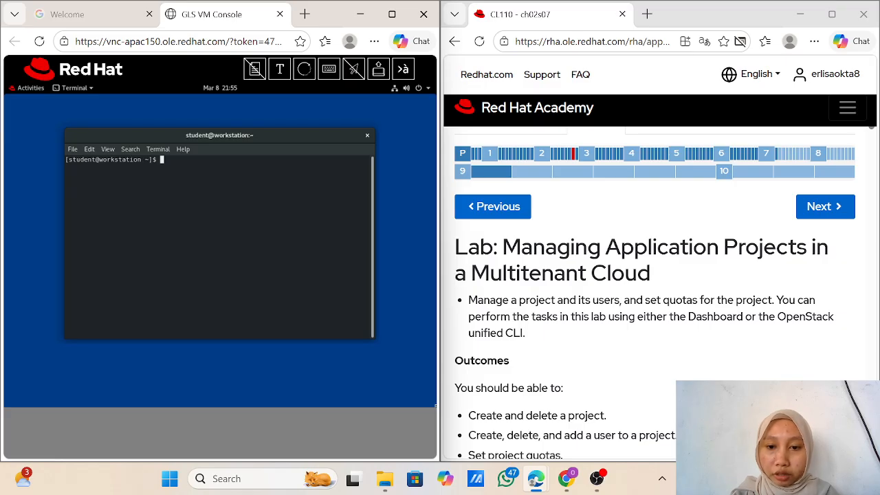
scroll(654, 292, "down", 5)
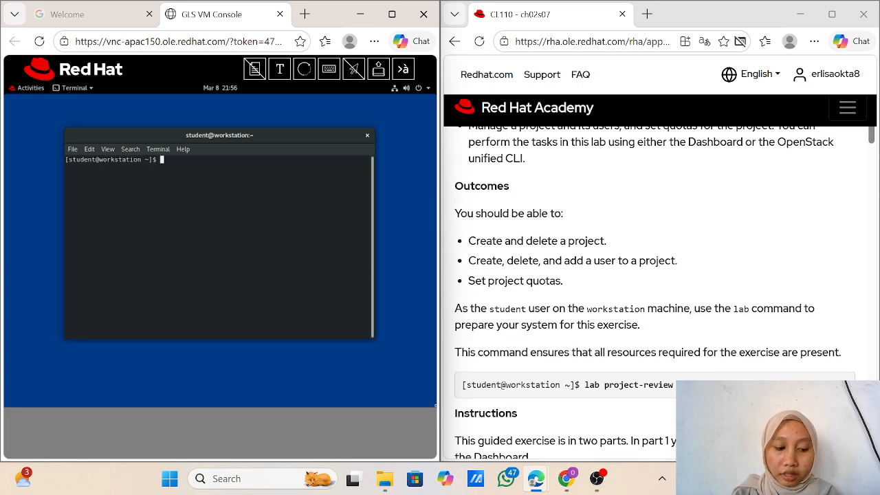
scroll(655, 291, "down", 1)
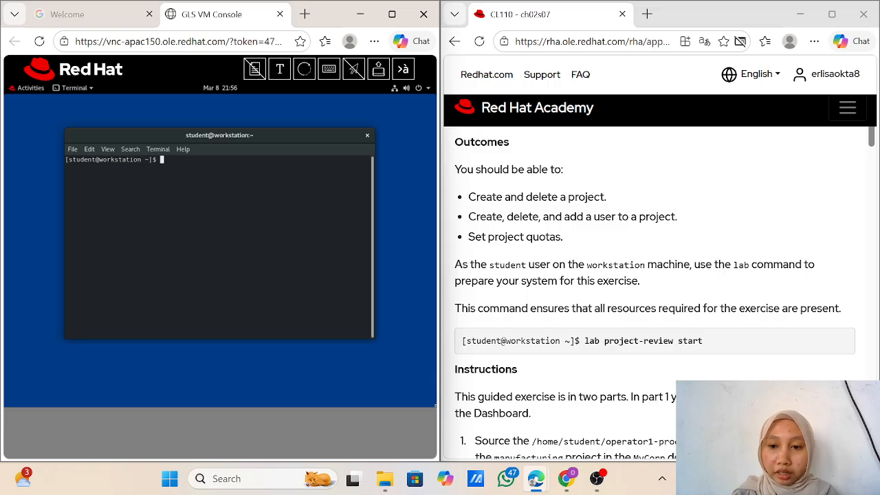
scroll(643, 233, "up", 3)
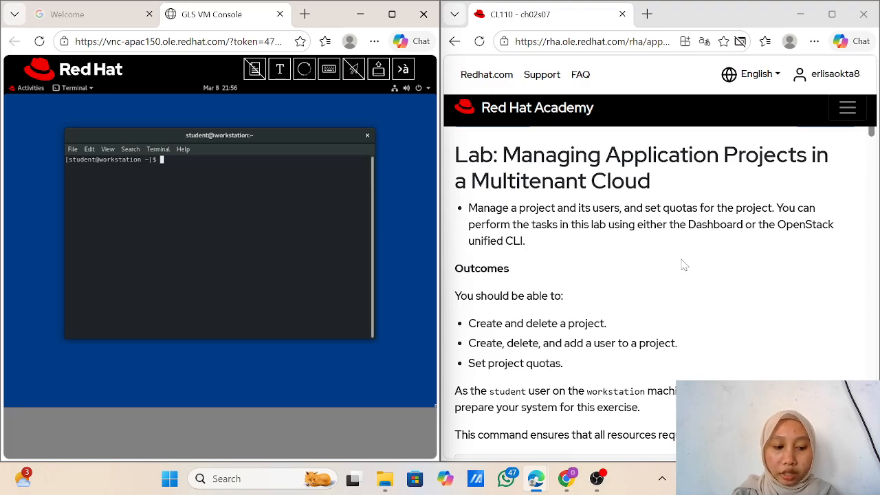
scroll(667, 271, "down", 3)
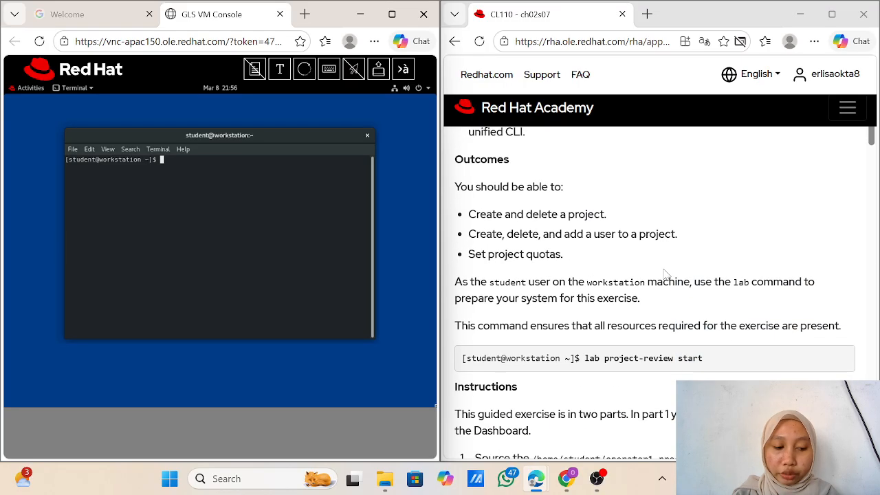
scroll(665, 273, "down", 1)
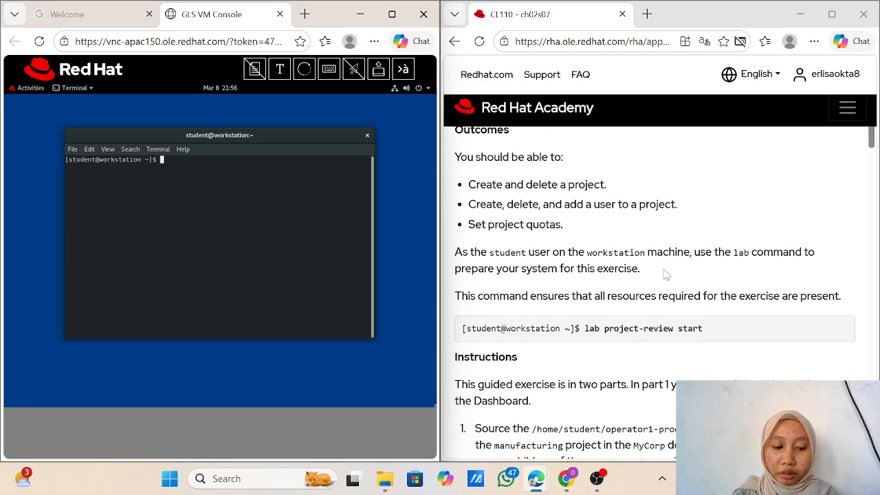
scroll(665, 274, "up", 1)
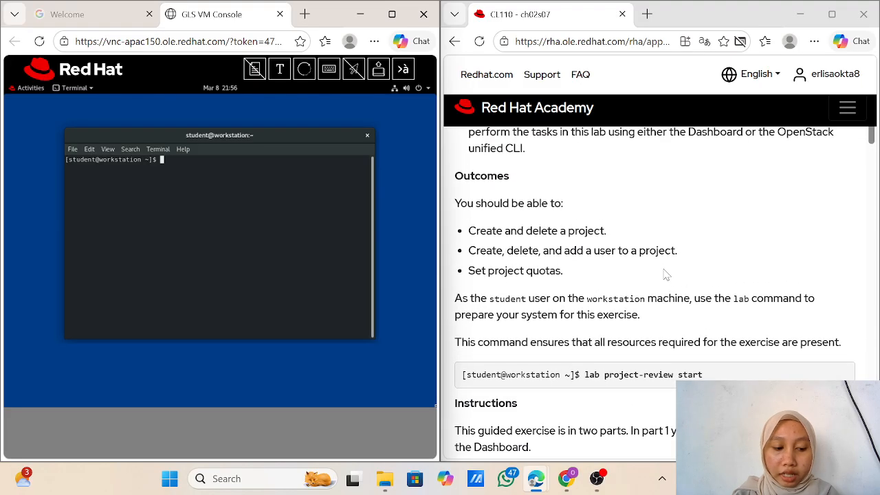
scroll(666, 273, "down", 1)
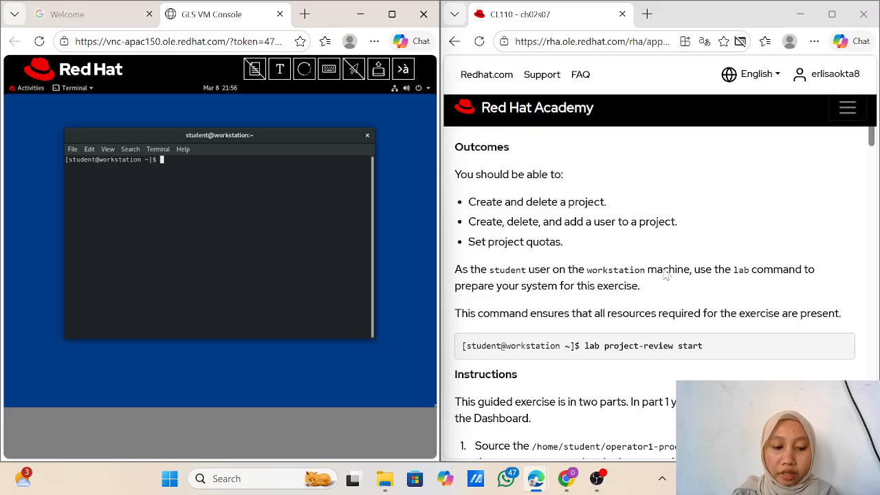
scroll(665, 273, "down", 1)
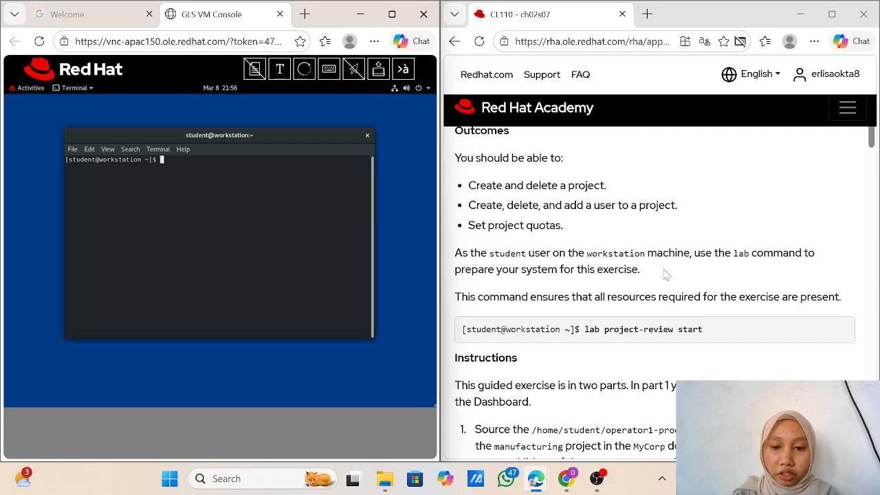
scroll(666, 274, "up", 2)
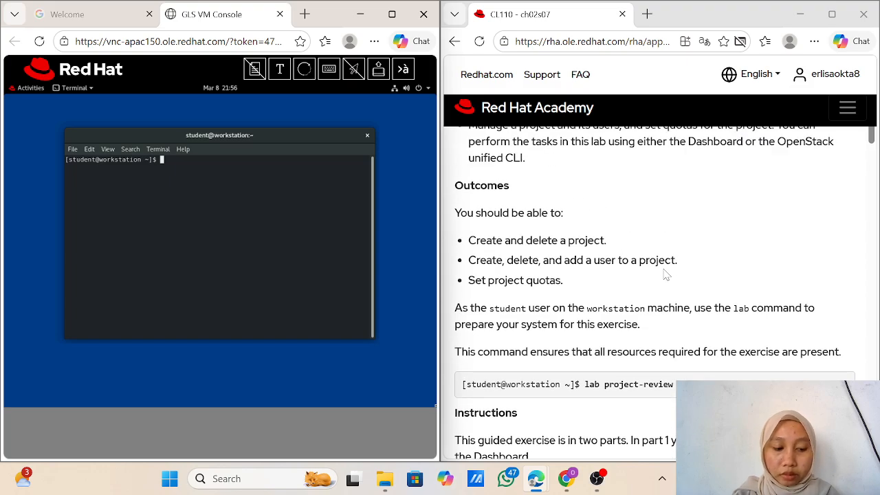
scroll(666, 274, "up", 1)
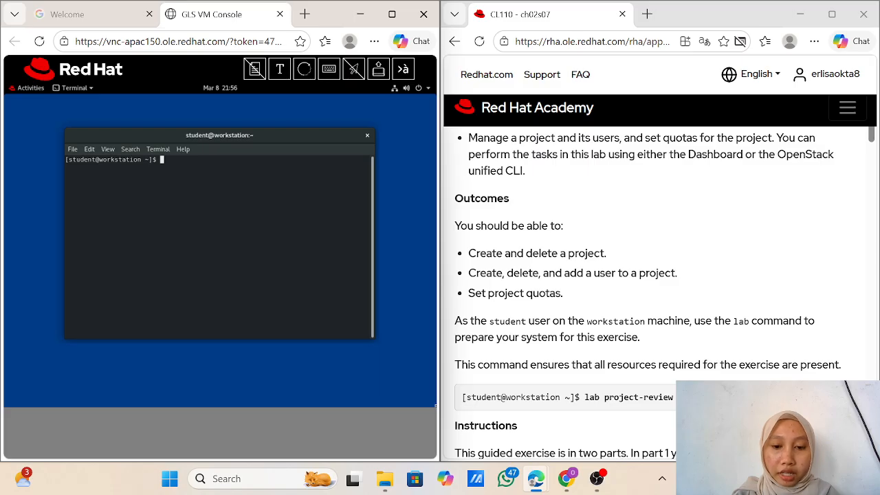
scroll(552, 278, "down", 1)
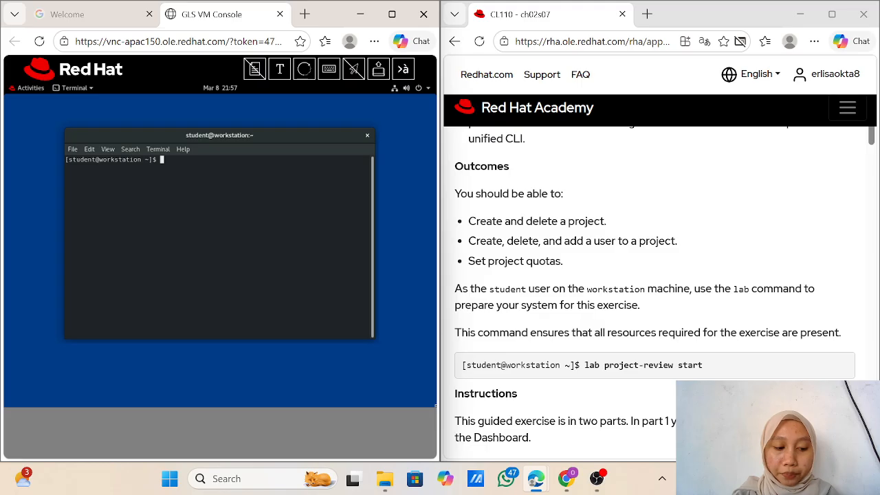
scroll(655, 294, "down", 1)
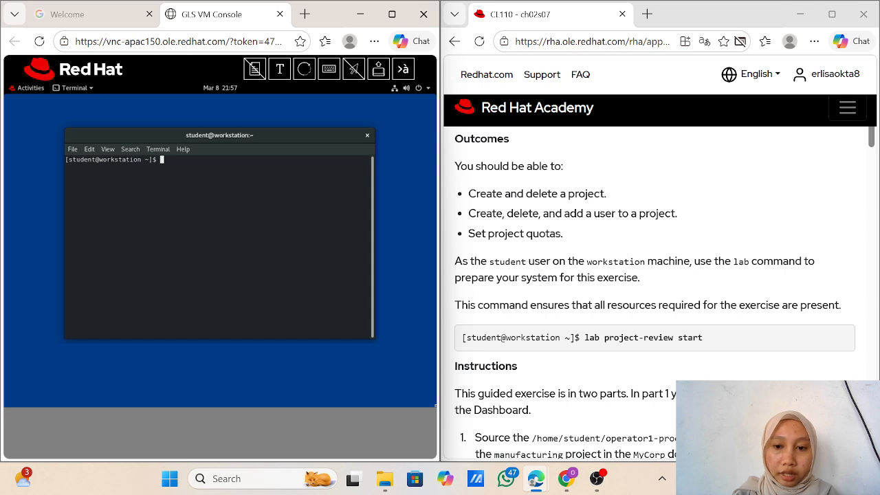
scroll(655, 294, "down", 1)
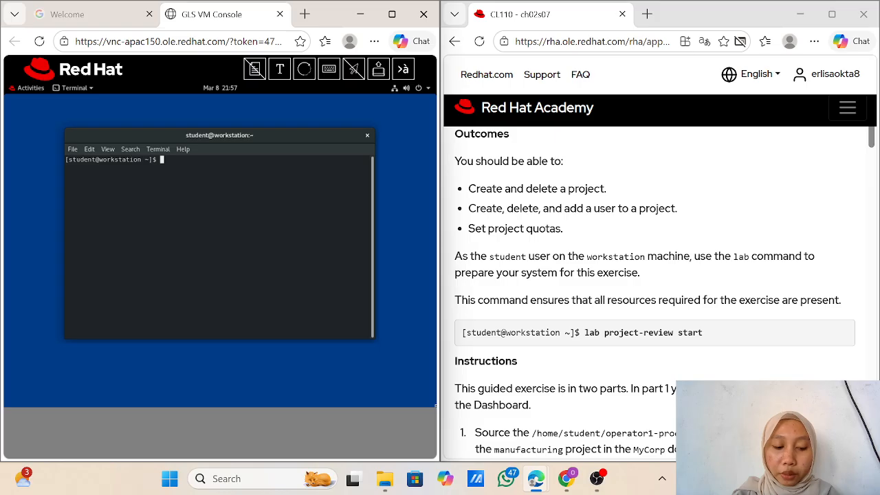
scroll(569, 274, "down", 1)
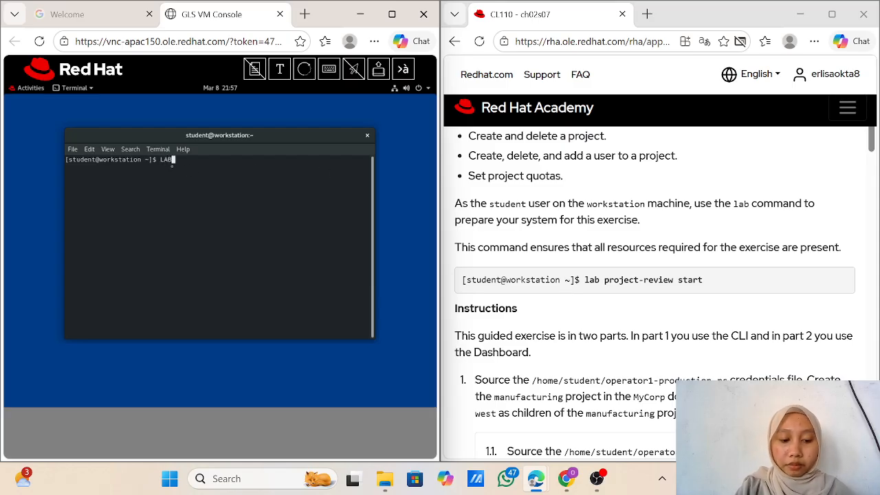
Step: Run 'lab project-review start' to prepare the exercise environment
type("lab ")
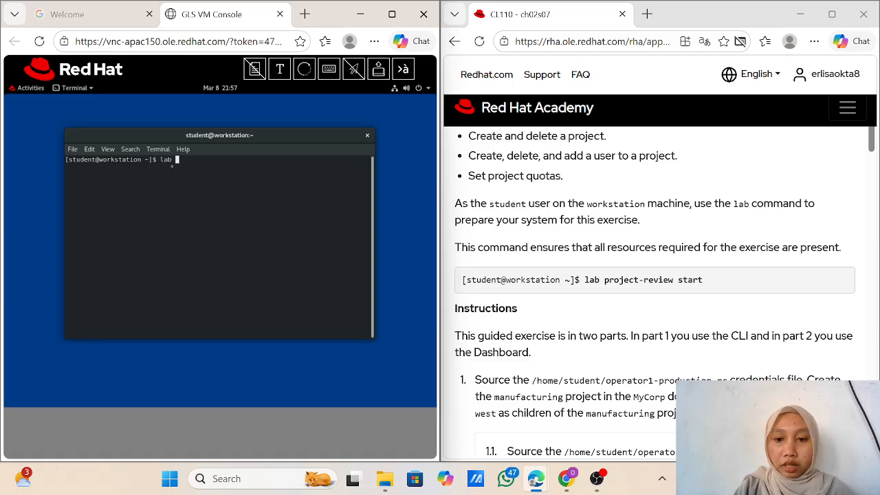
type("pr")
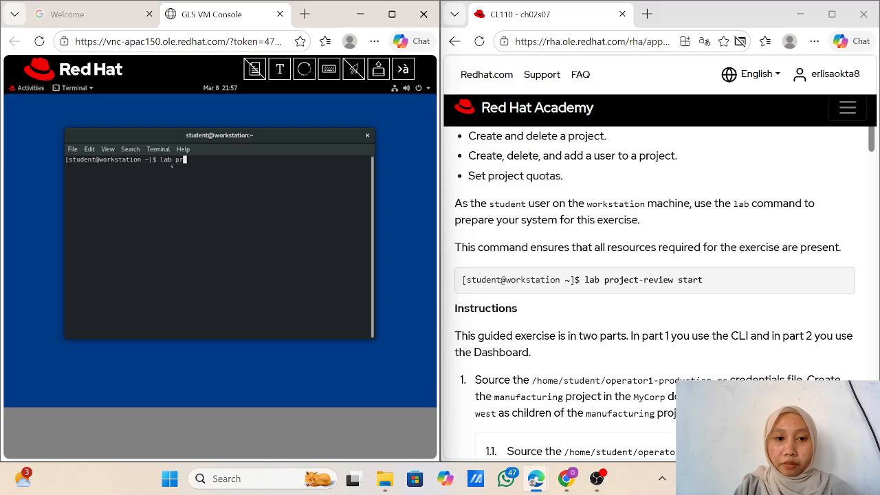
type("ojec")
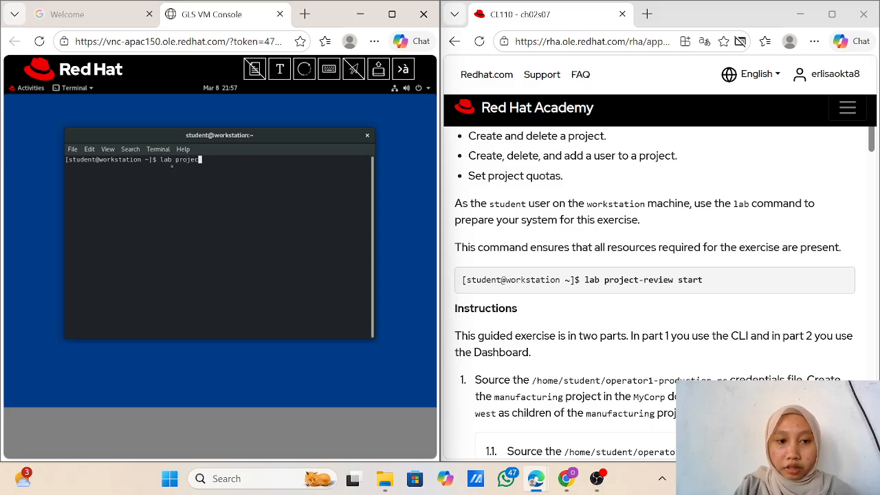
type("t-re")
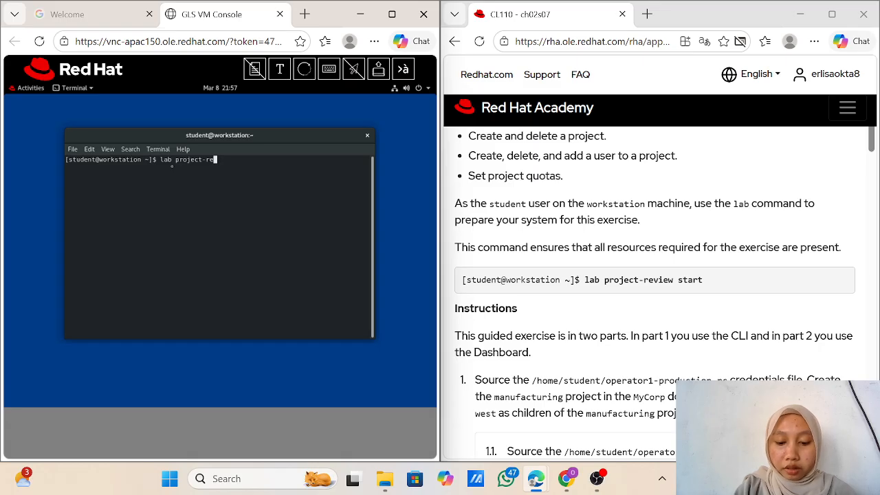
type("view")
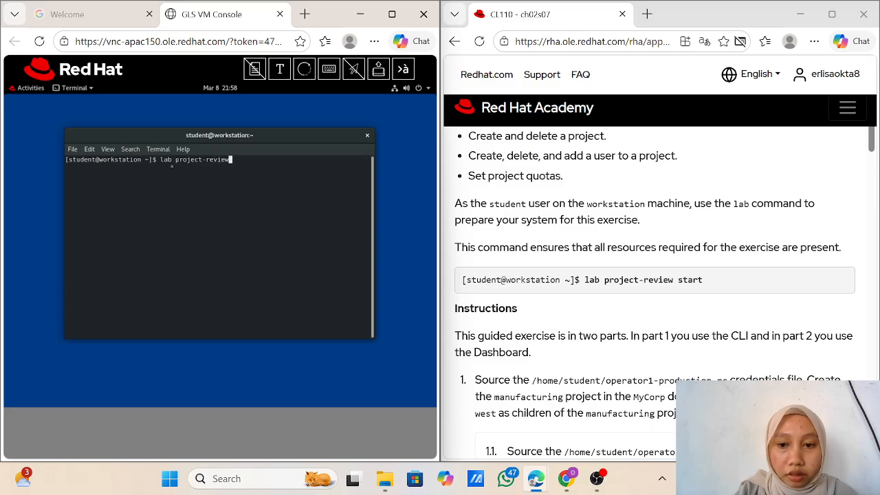
type(" sratr")
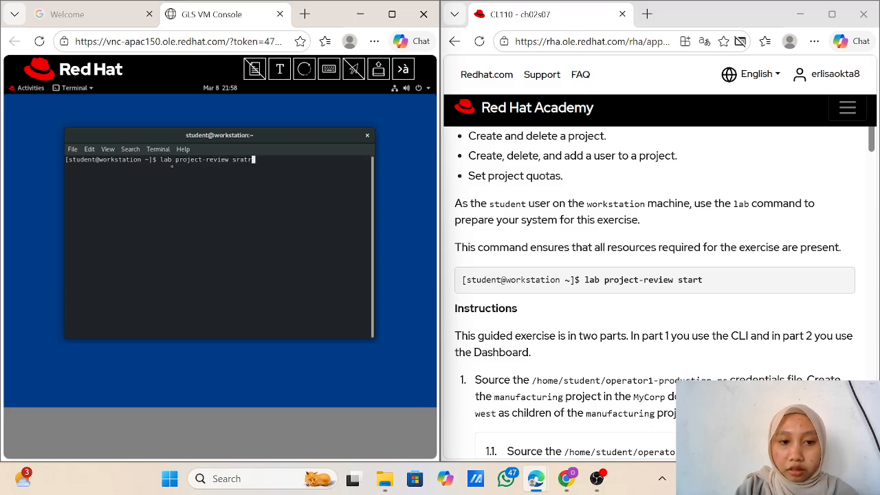
key("BackSpace")
key("BackSpace")
key("BackSpace")
key("BackSpace")
type("tart")
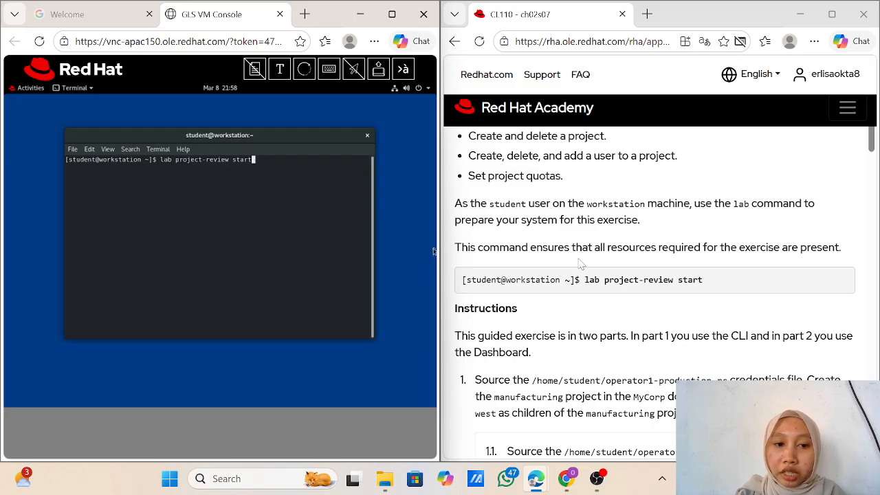
scroll(435, 262, "down", 2)
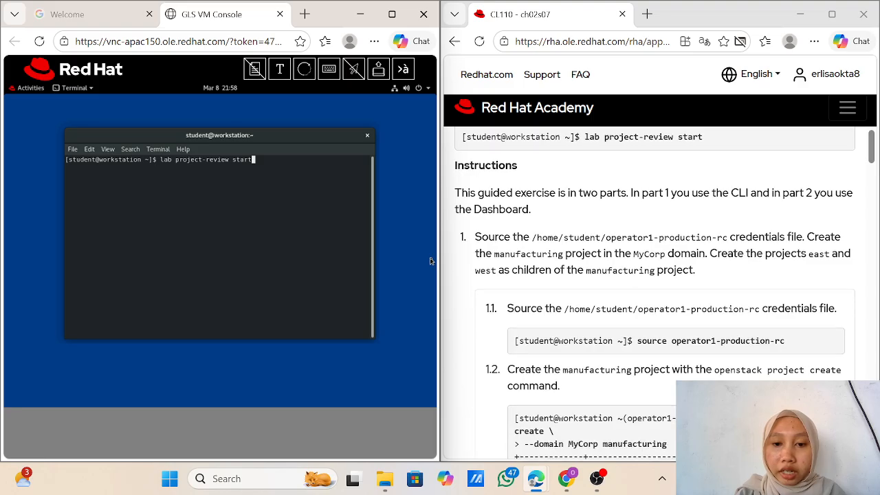
key("Return")
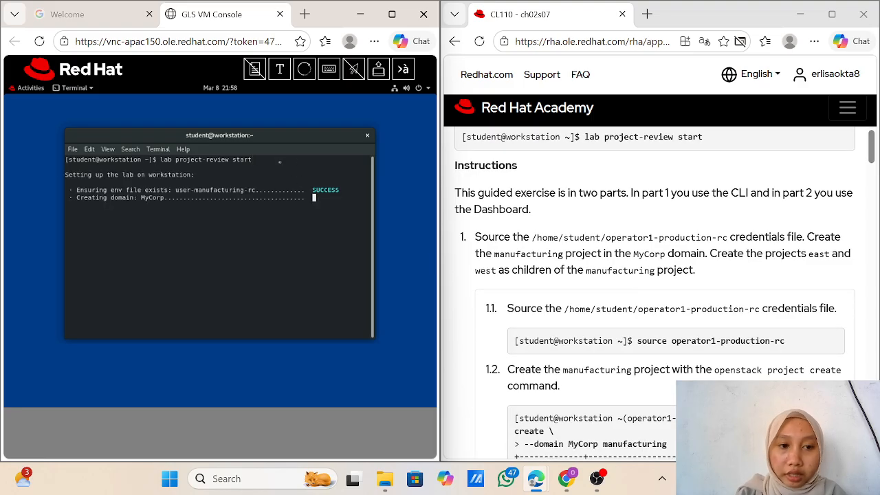
scroll(436, 163, "down", 1)
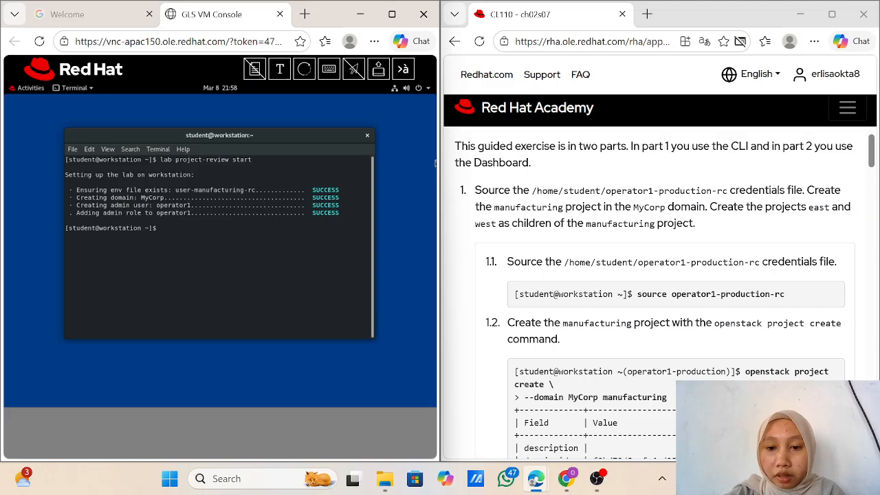
scroll(655, 289, "down", 1)
scroll(655, 289, "up", 1)
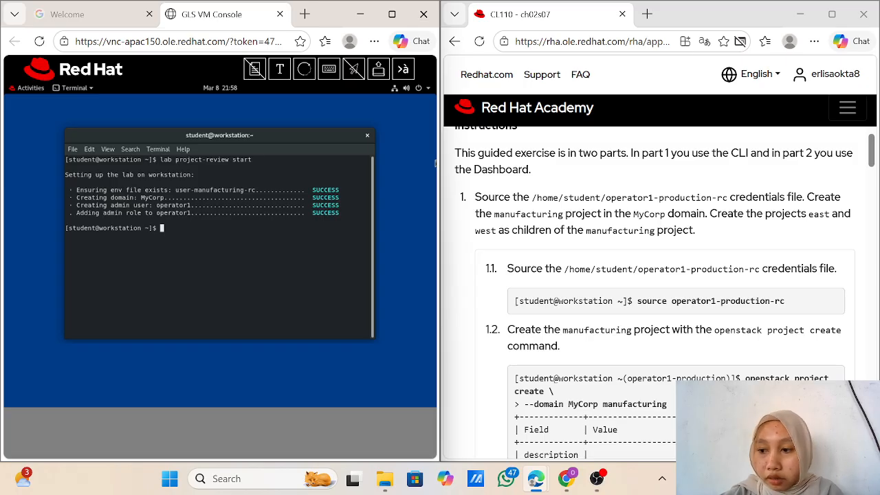
scroll(655, 289, "down", 1)
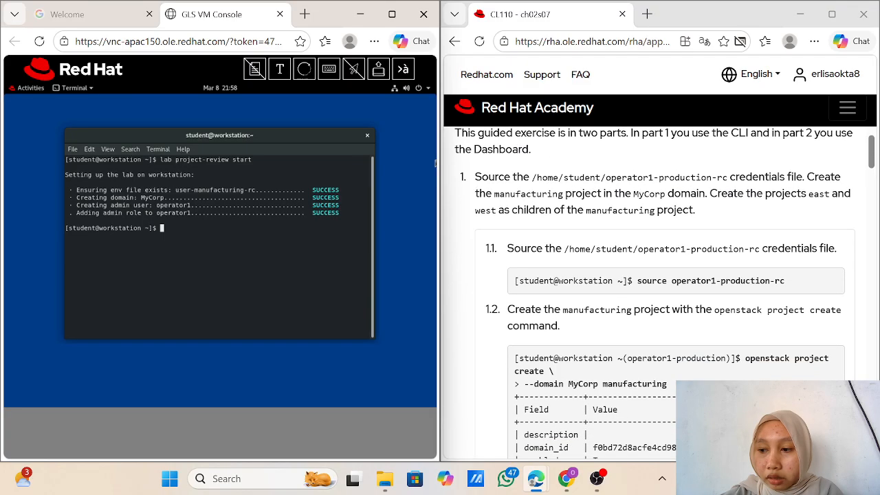
scroll(655, 289, "up", 1)
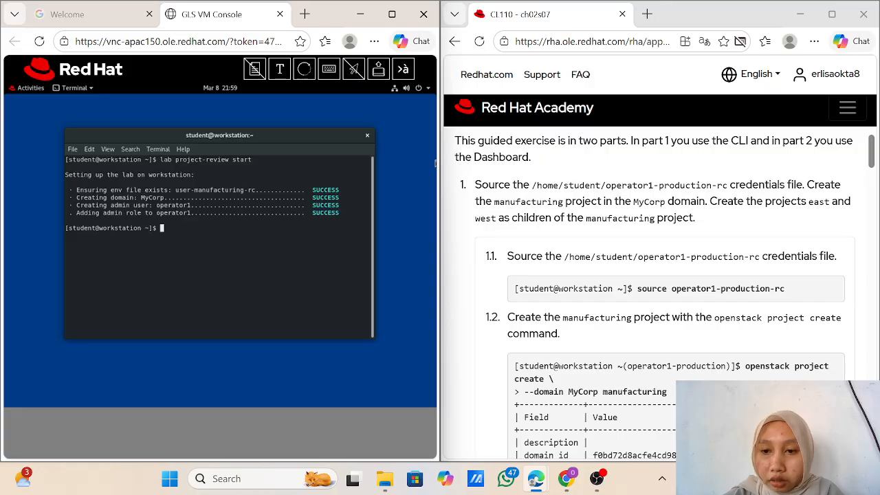
scroll(655, 293, "down", 1)
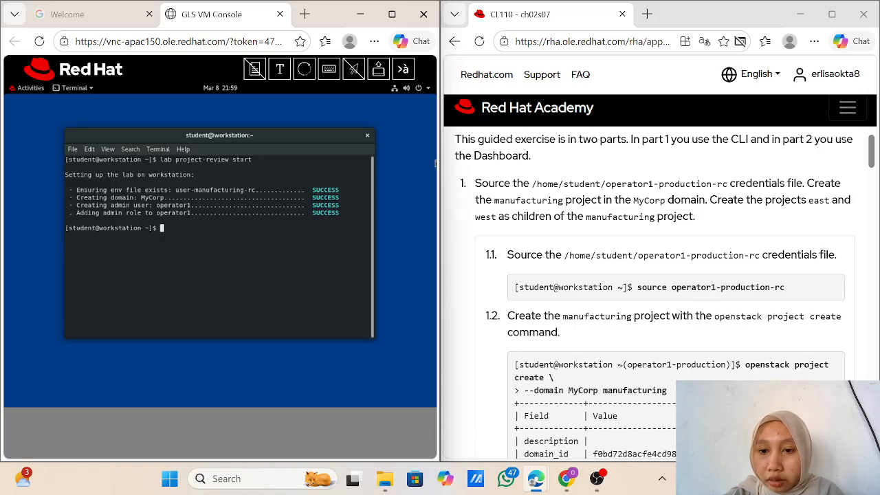
scroll(655, 293, "down", 1)
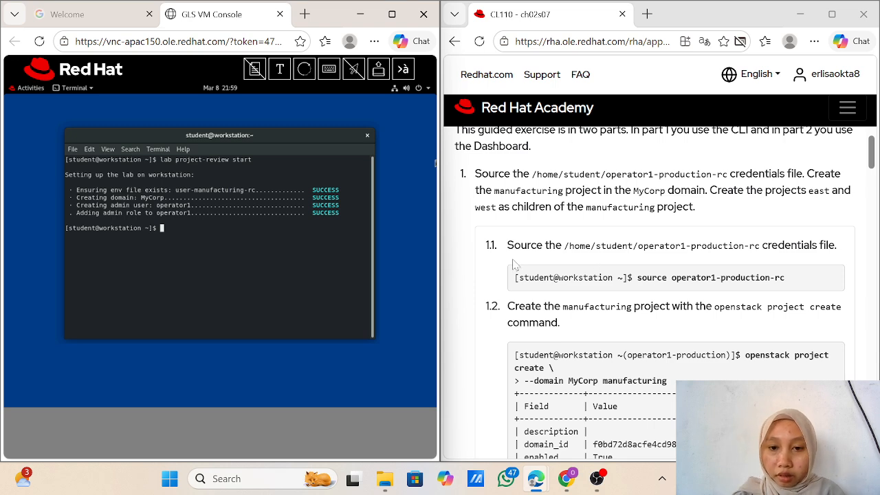
scroll(619, 292, "down", 1)
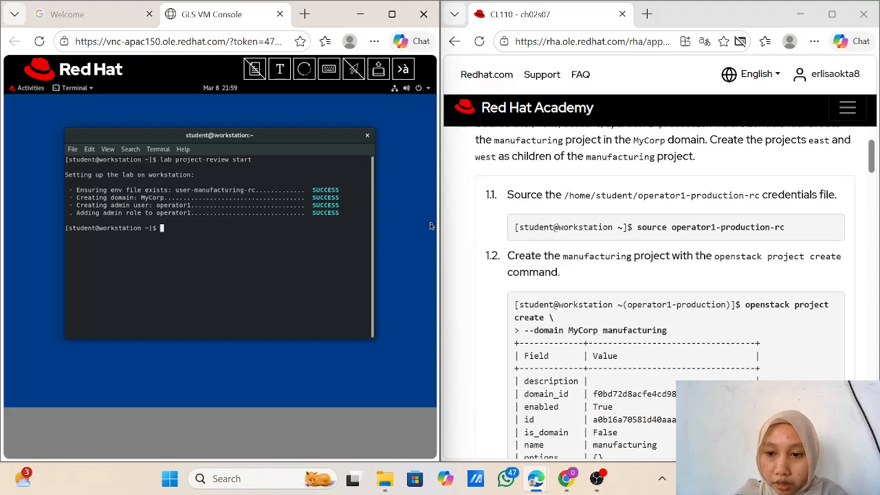
scroll(571, 208, "up", 1)
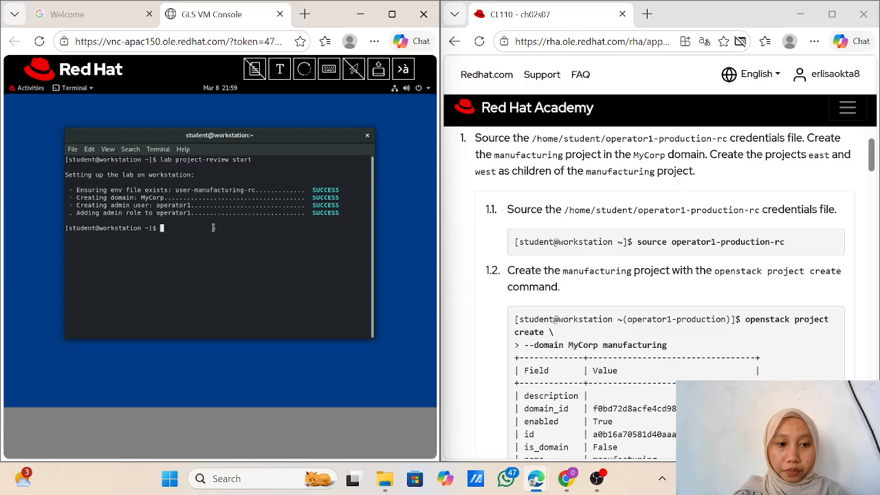
Step: Try to source the credentials file, submitted as 'source operator1-prodaction-rc'
type("so")
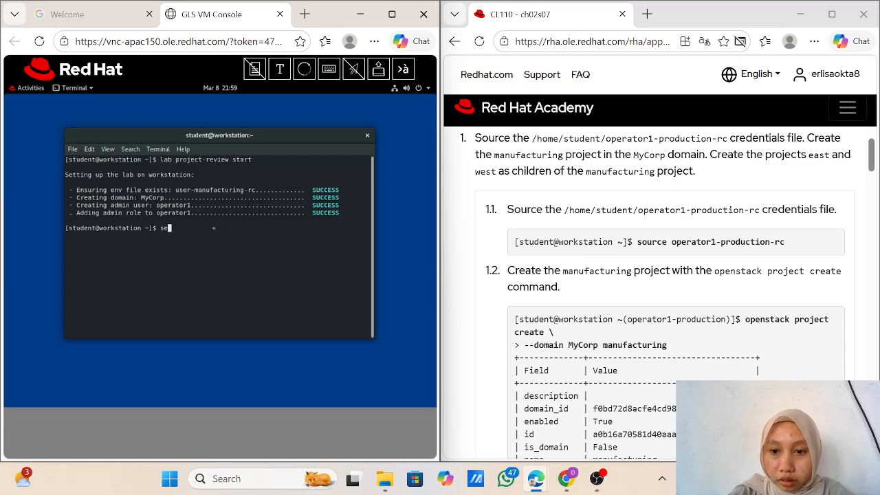
type("urce")
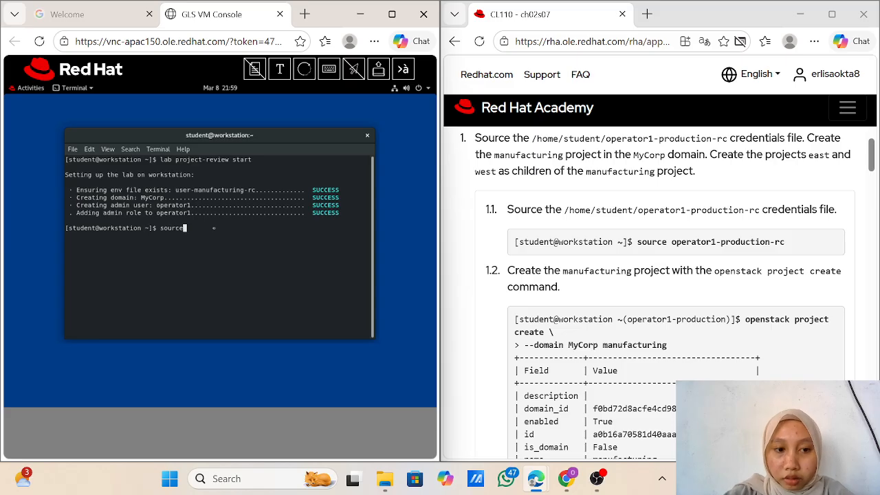
type(" o")
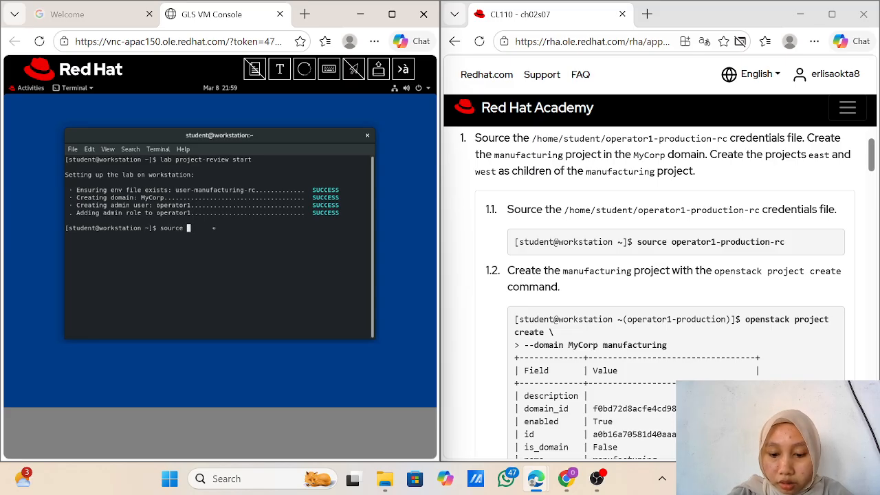
type("pen")
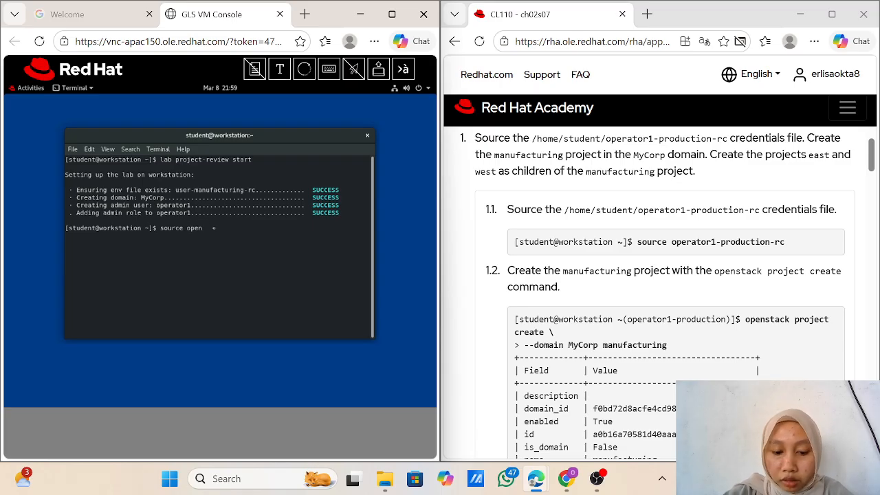
type("rator")
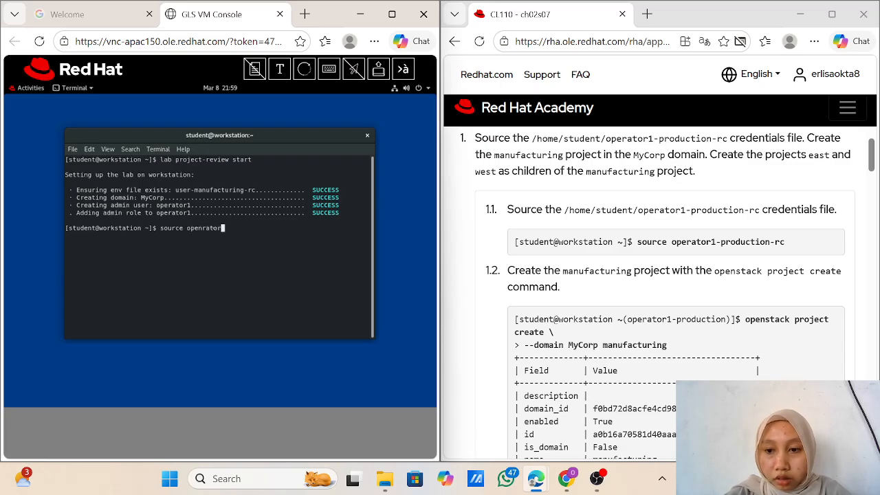
type("1-pro")
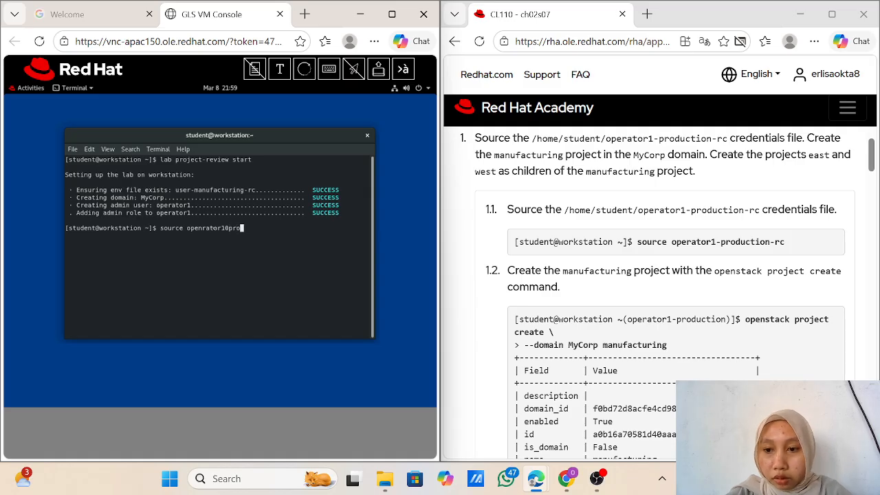
type("duction")
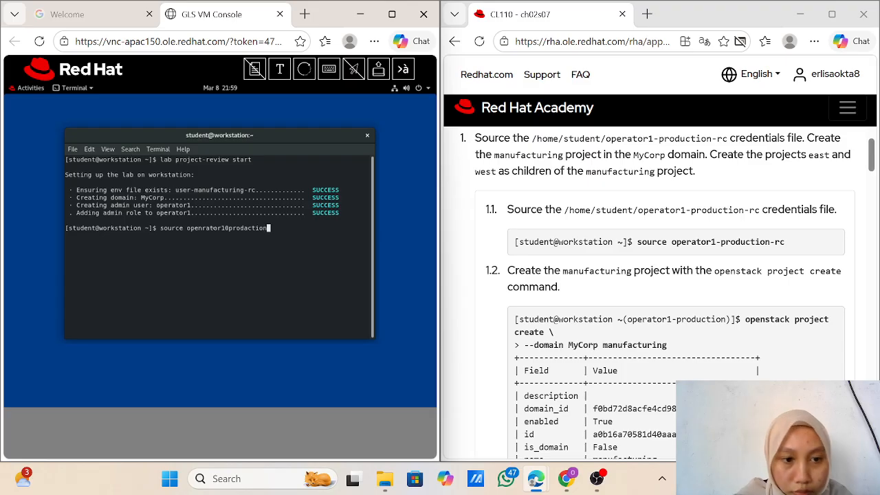
key("Left")
key("Left")
key("Left")
key("Left")
key("Left")
key("Left")
key("Left")
key("Left")
key("Left")
key("Left")
key("Left")
key("Left")
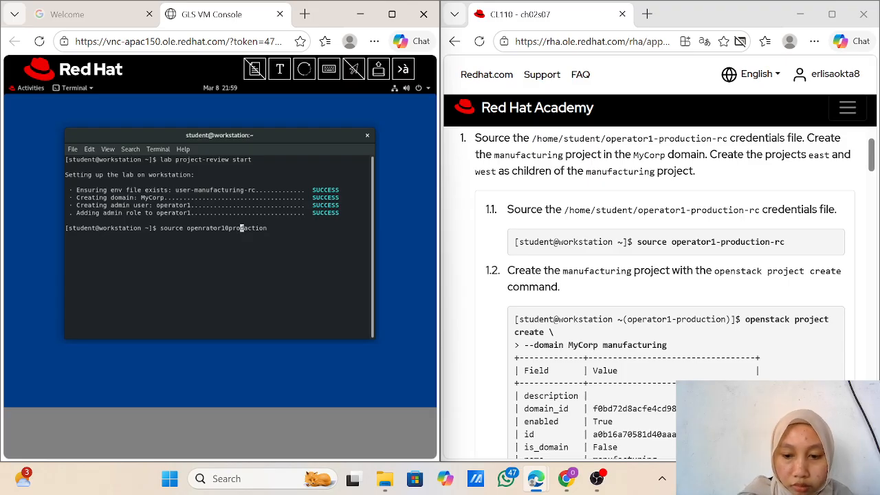
key("Up")
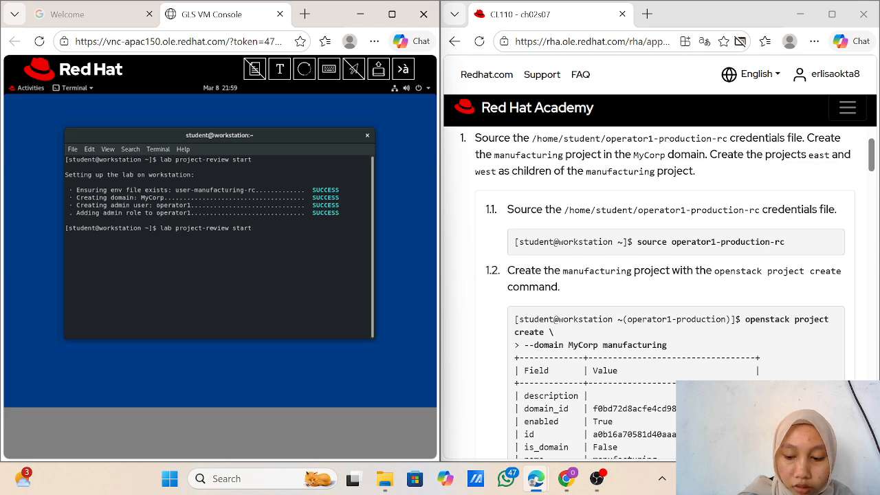
key("Down")
key("Left")
key("Left")
key("Left")
key("Left")
key("Left")
key("Left")
key("Left")
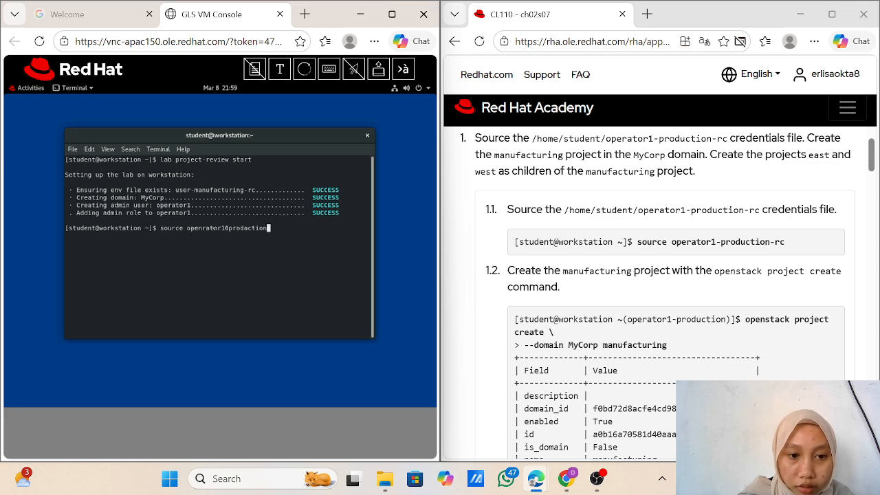
key("Left")
key("Left")
key("Left")
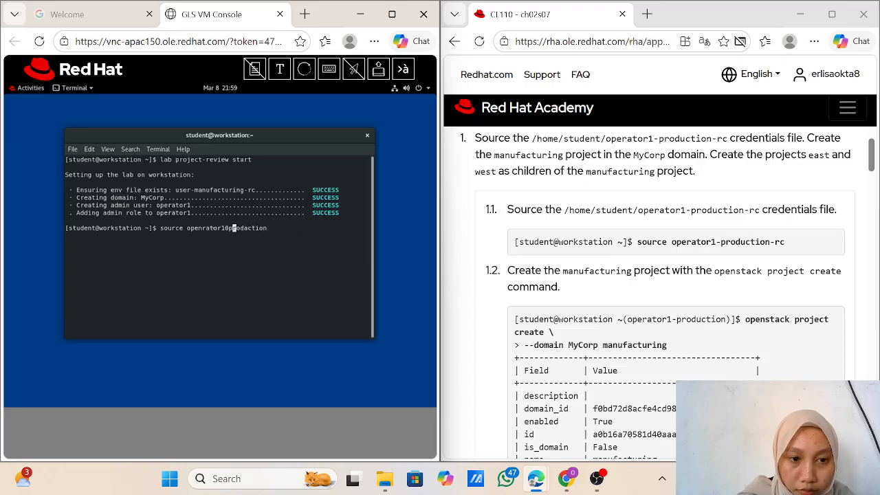
key("BackSpace")
type("-")
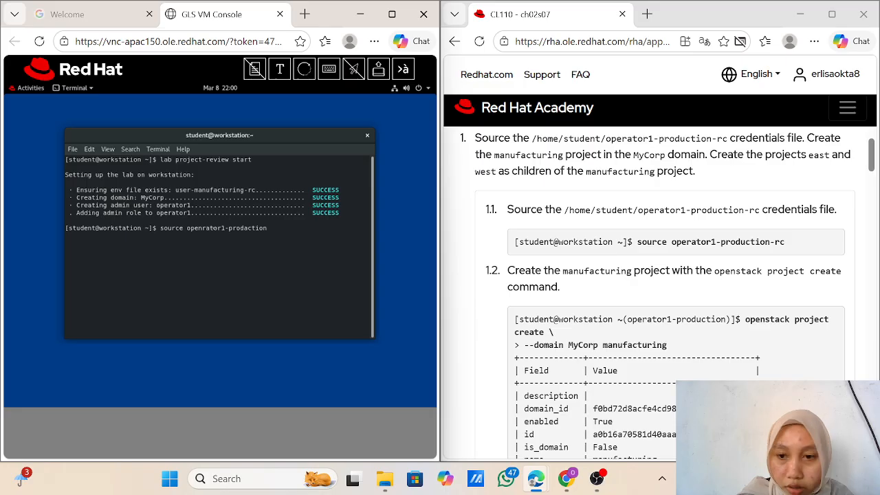
key("Left")
key("Left")
key("Left")
key("Left")
key("Left")
key("Left")
key("Left")
key("Left")
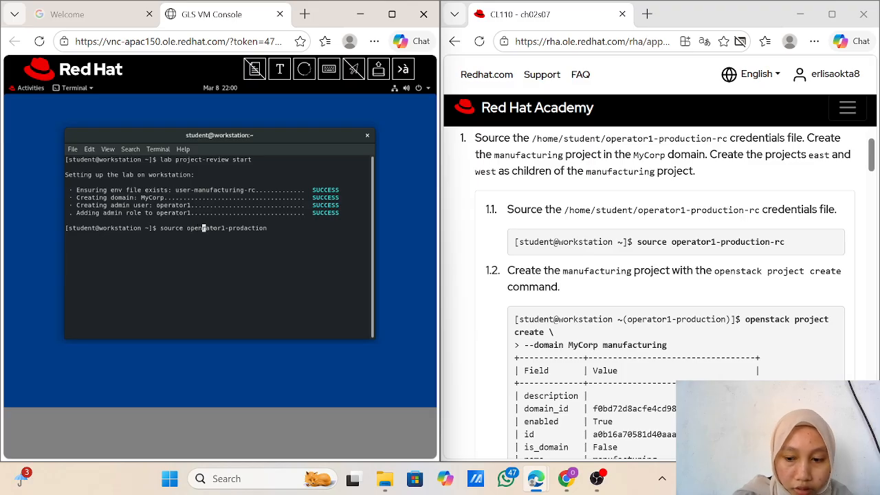
key("Delete")
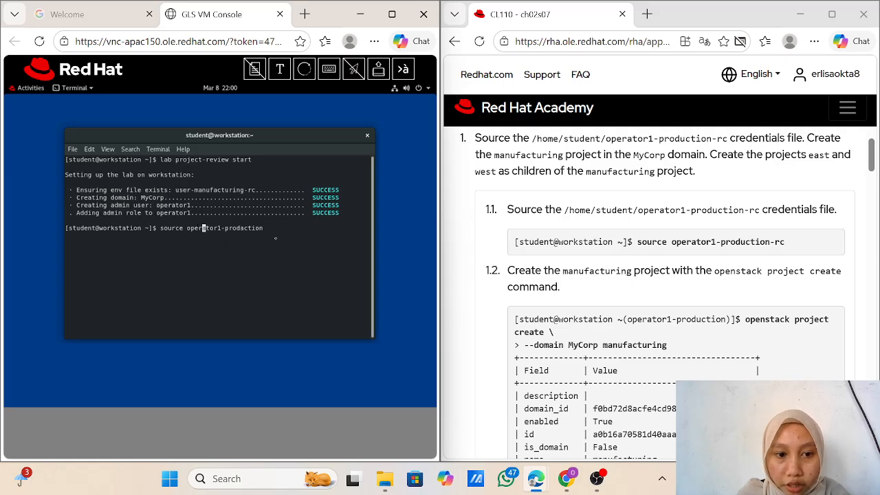
key("Right")
key("Right")
key("Right")
key("Right")
key("Right")
key("Right")
key("Right")
key("Right")
key("Right")
key("Right")
key("Right")
key("Right")
key("Right")
key("Right")
key("Right")
key("Right")
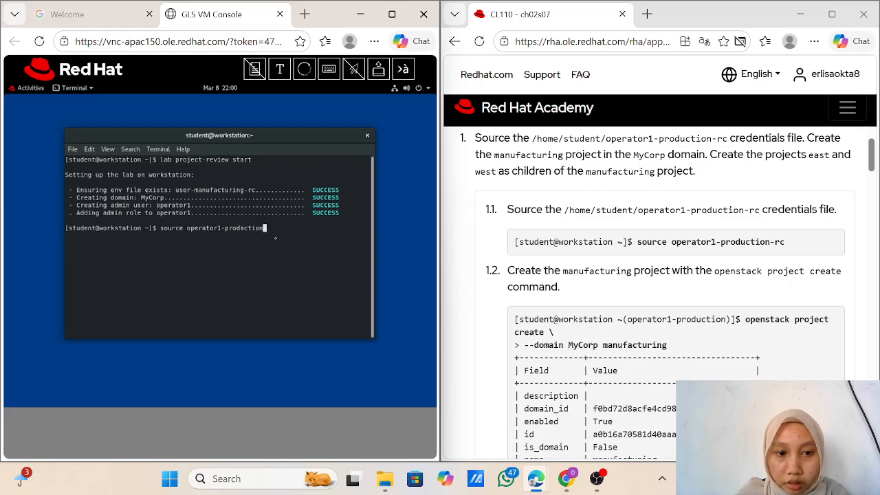
type("-rc")
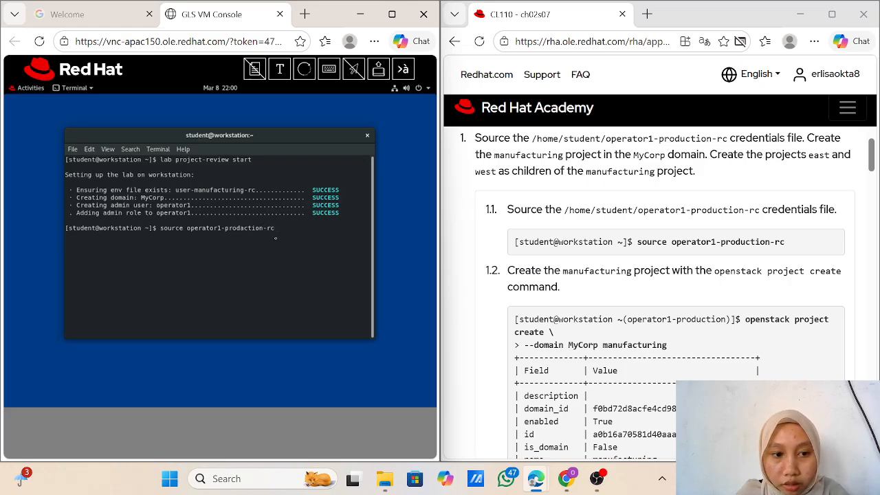
key("Return")
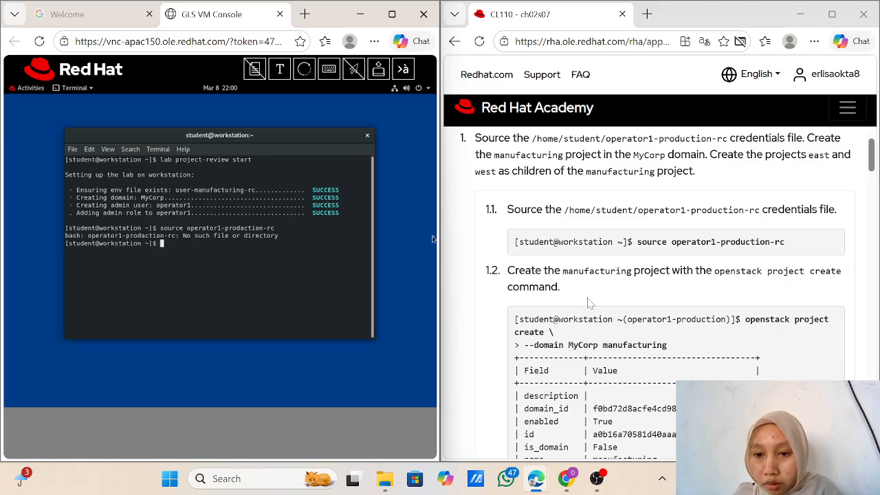
scroll(588, 303, "down", 1)
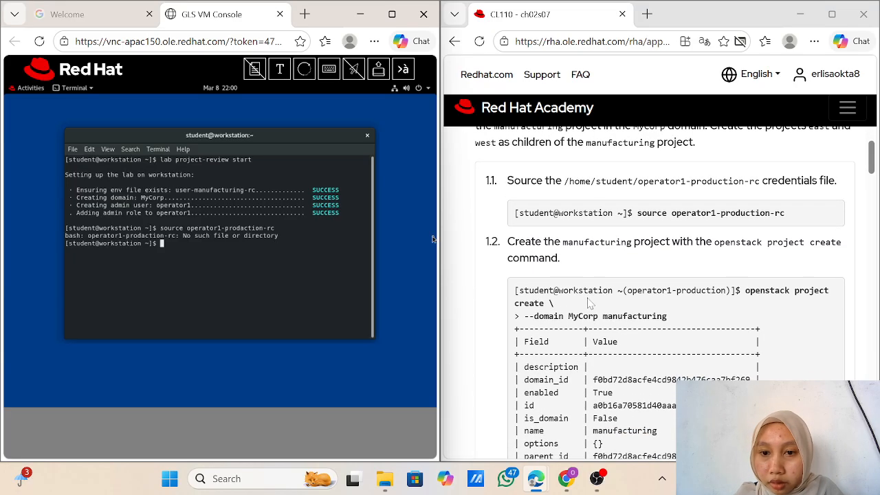
scroll(588, 303, "up", 1)
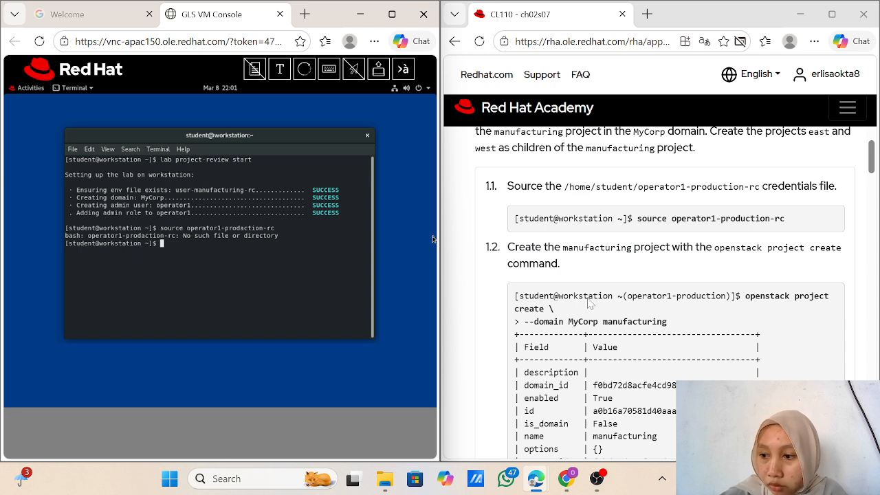
scroll(590, 303, "down", 1)
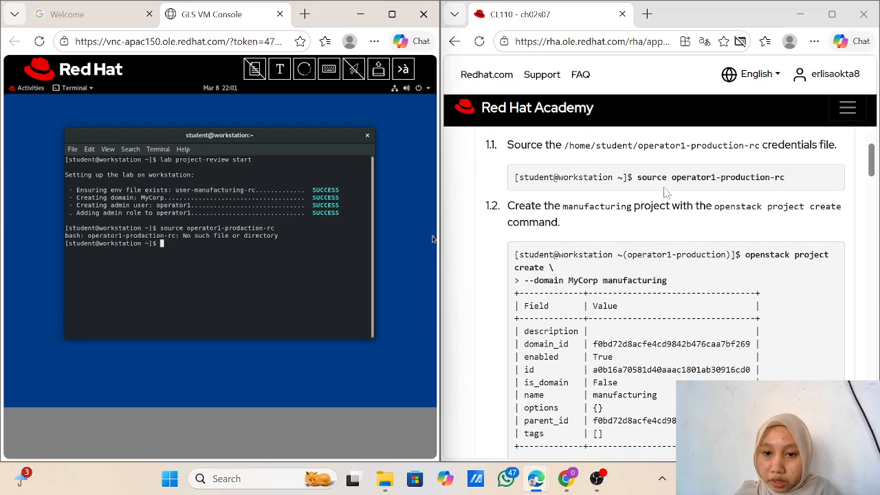
scroll(584, 265, "up", 1)
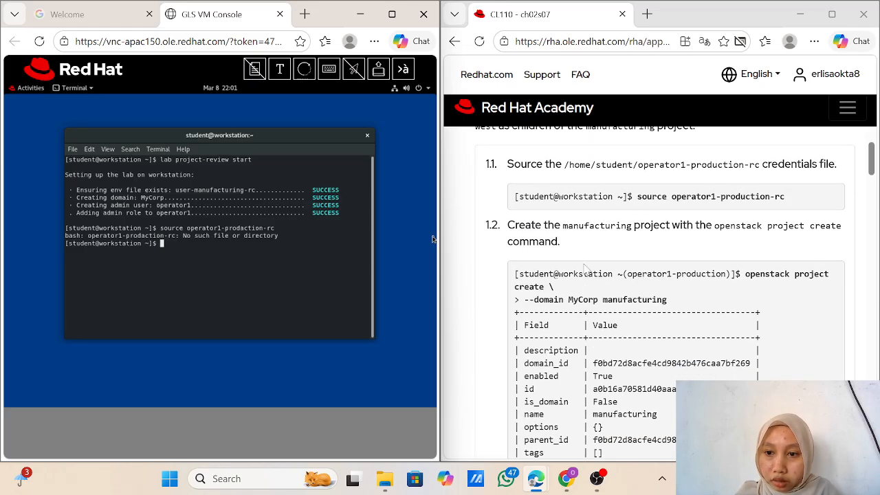
scroll(584, 265, "down", 1)
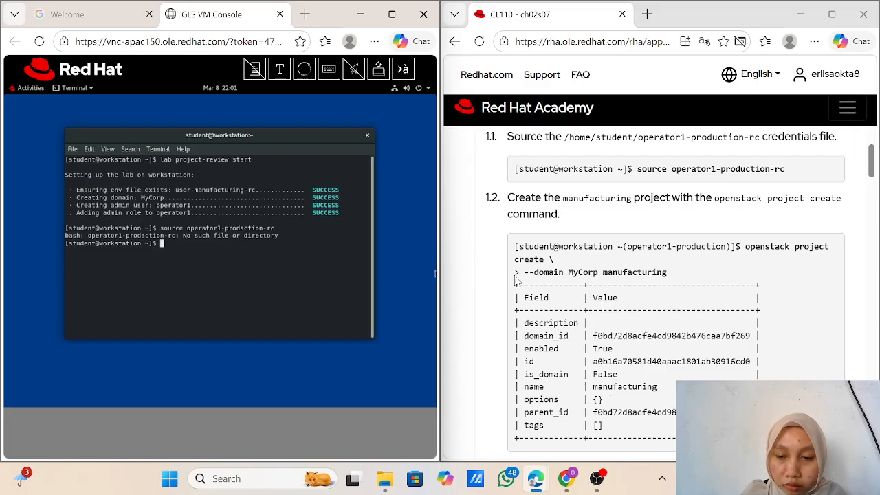
scroll(720, 222, "up", 1)
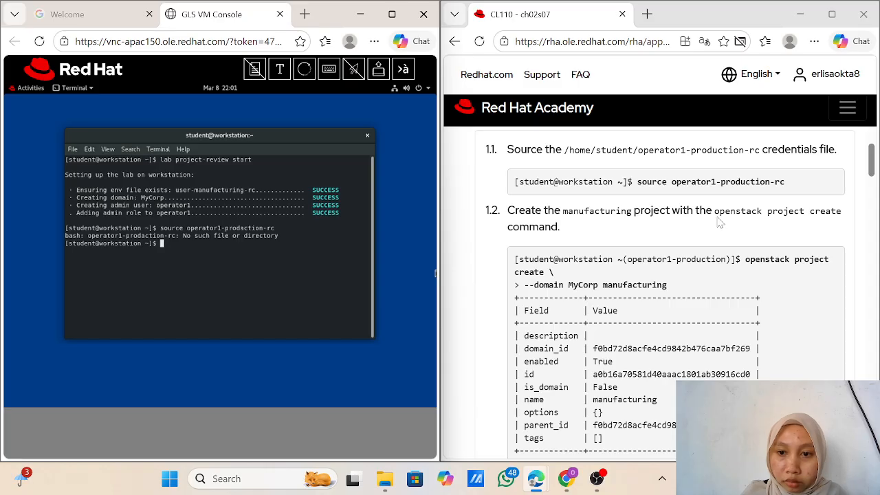
scroll(720, 222, "up", 1)
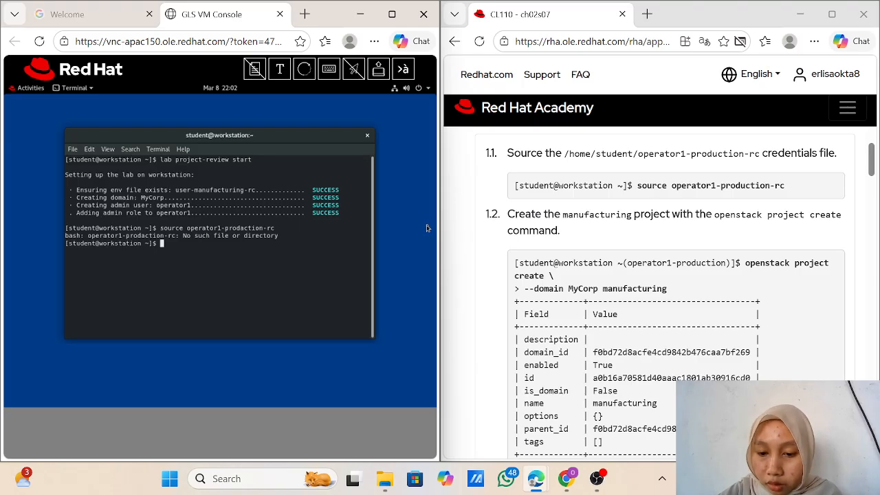
left_click(597, 479)
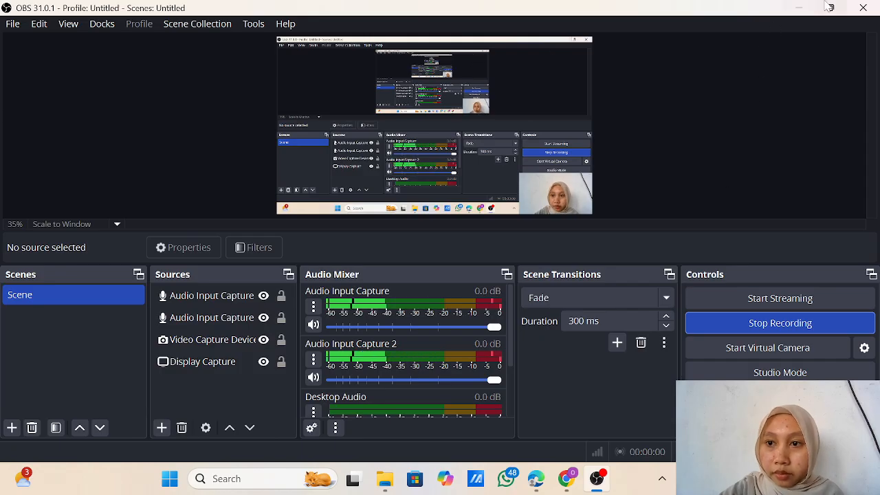
left_click(799, 8)
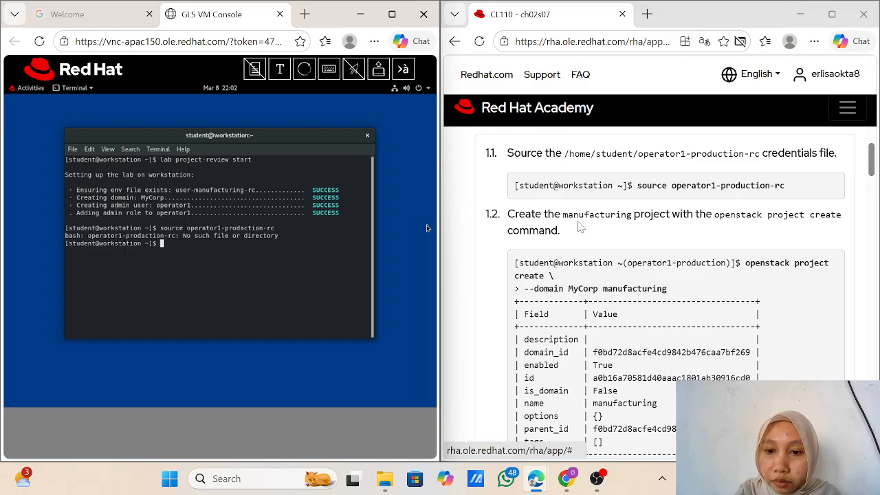
scroll(580, 227, "down", 1)
Step: Submit 'openstack project create --doamin MyCrop manufakturing' to create the manufacturing project
scroll(580, 227, "down", 1)
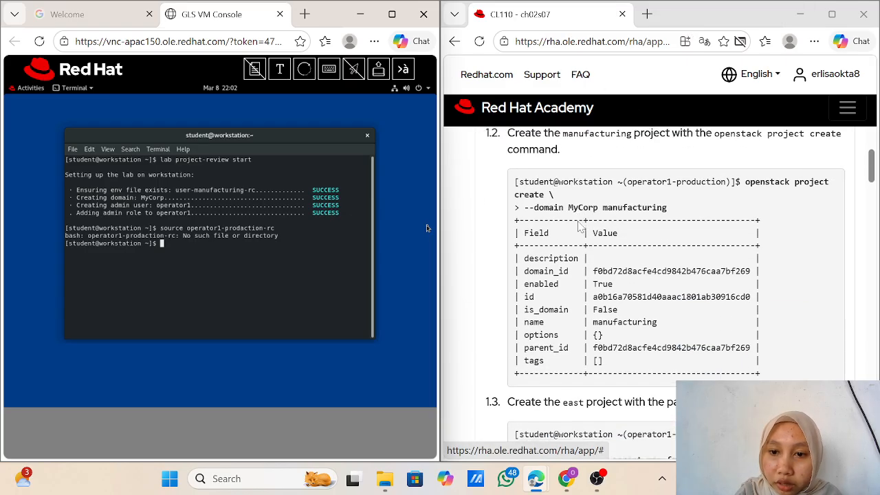
scroll(580, 227, "up", 1)
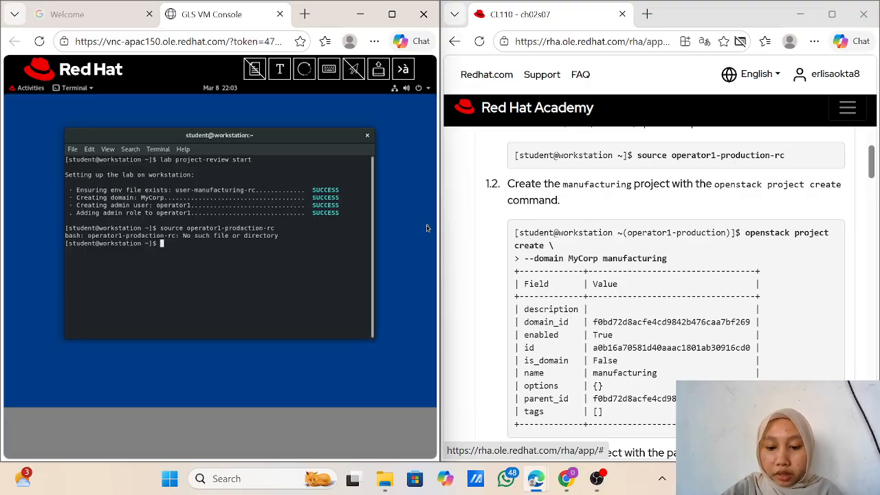
type("open")
key("BackSpace")
key("BackSpace")
key("BackSpace")
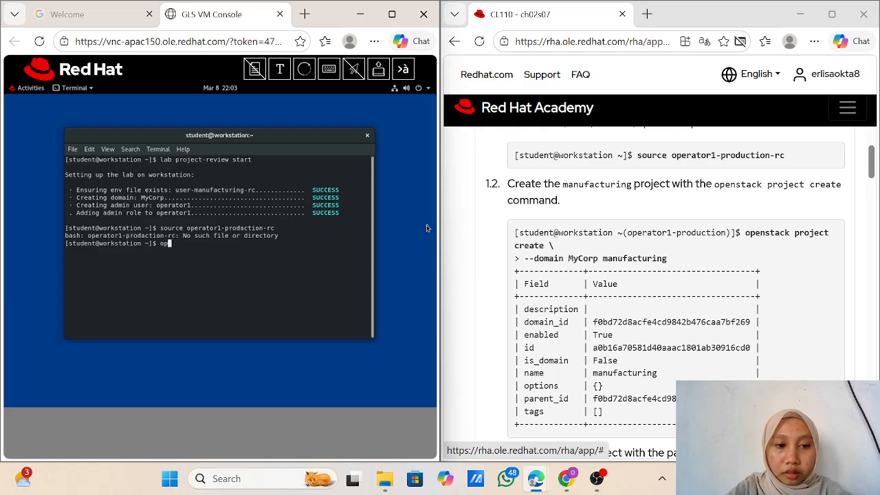
type("pensta")
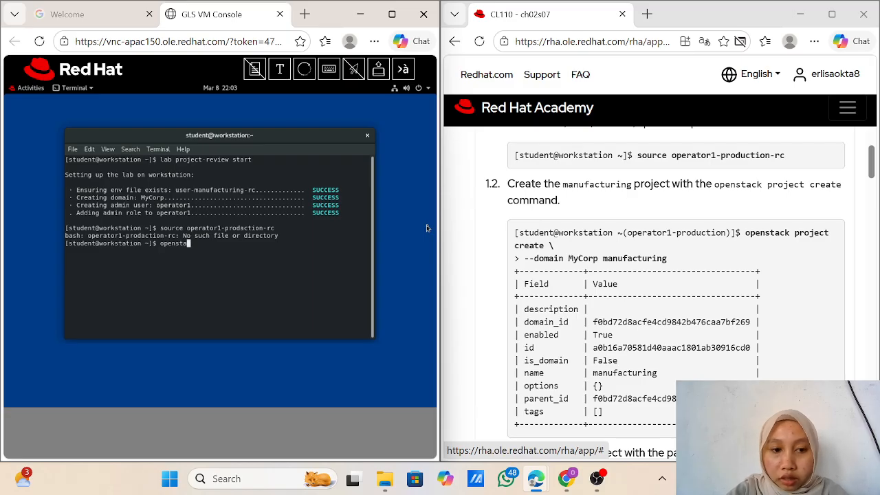
type("ck")
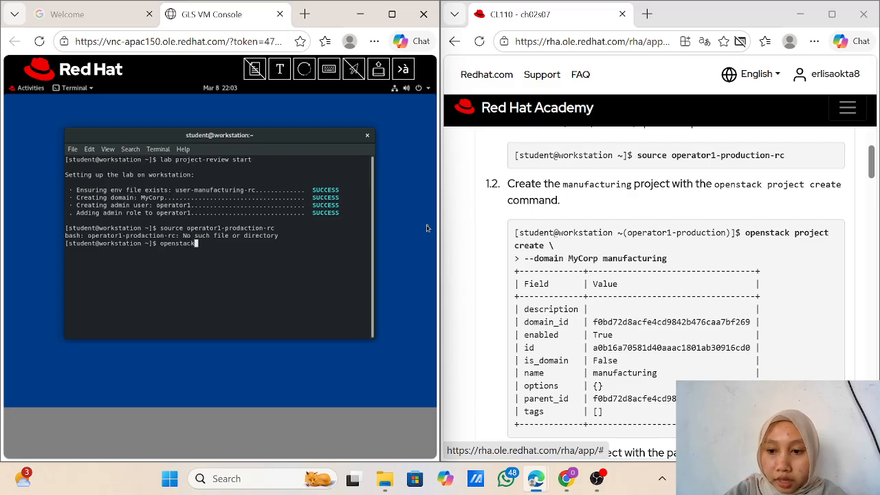
type(" project")
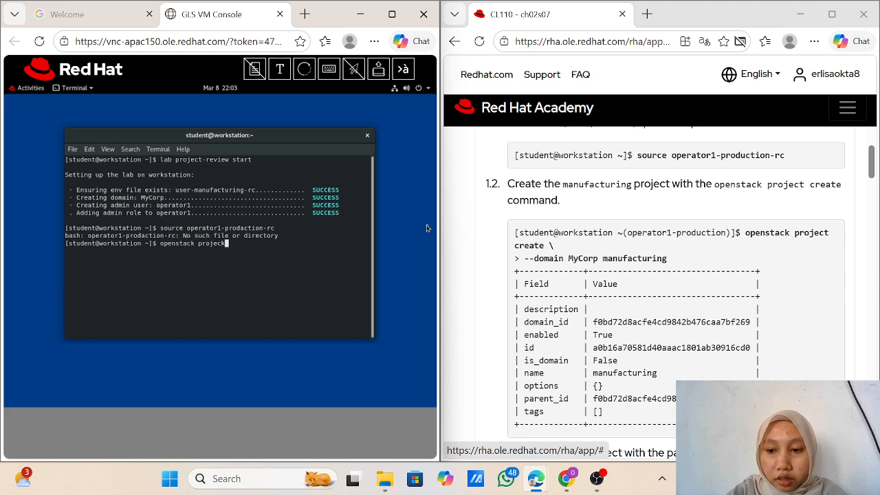
key("BackSpace")
type("t")
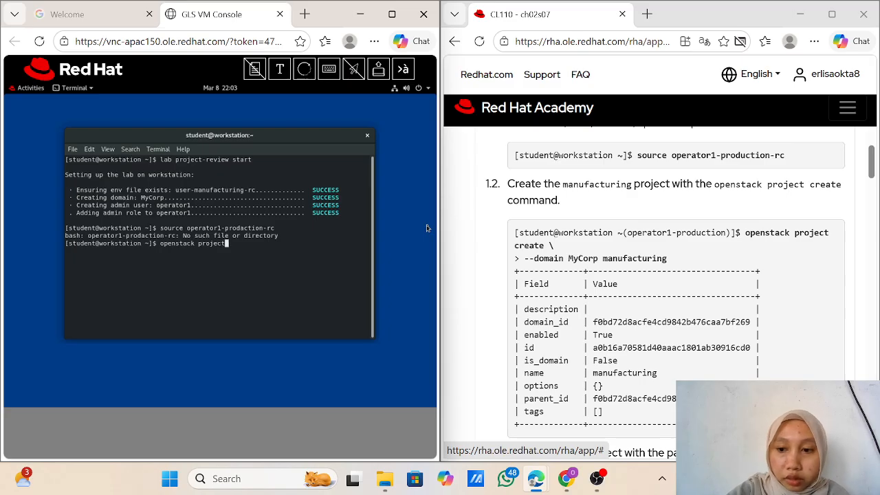
type(" createe")
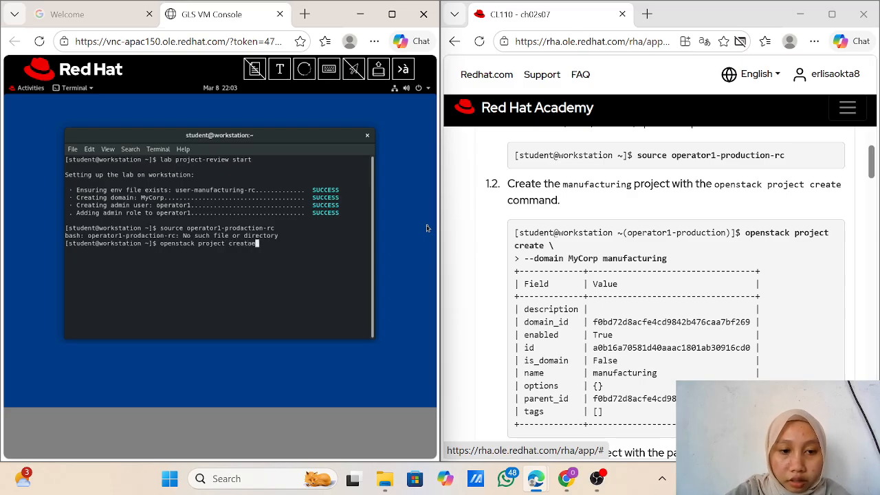
key("BackSpace")
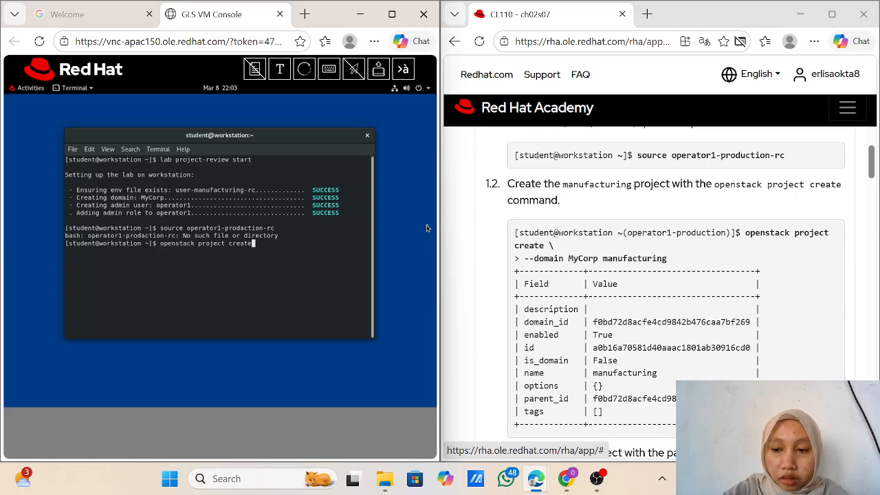
type("e --")
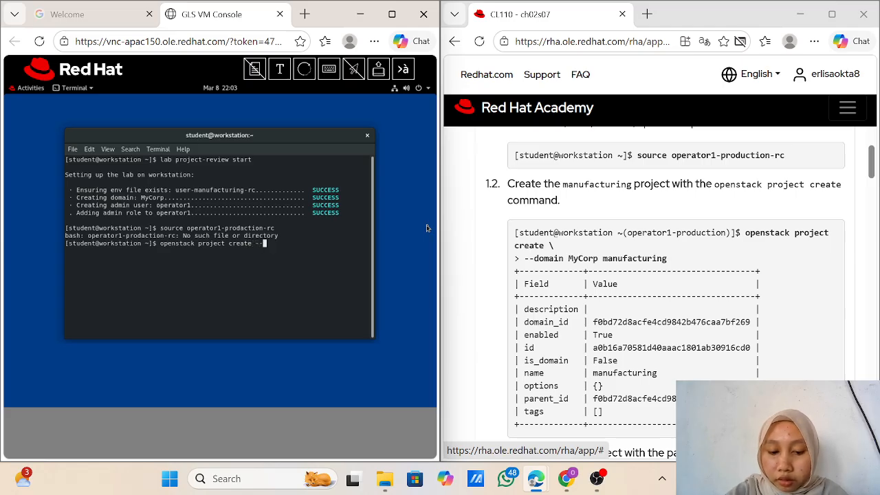
type("doamin")
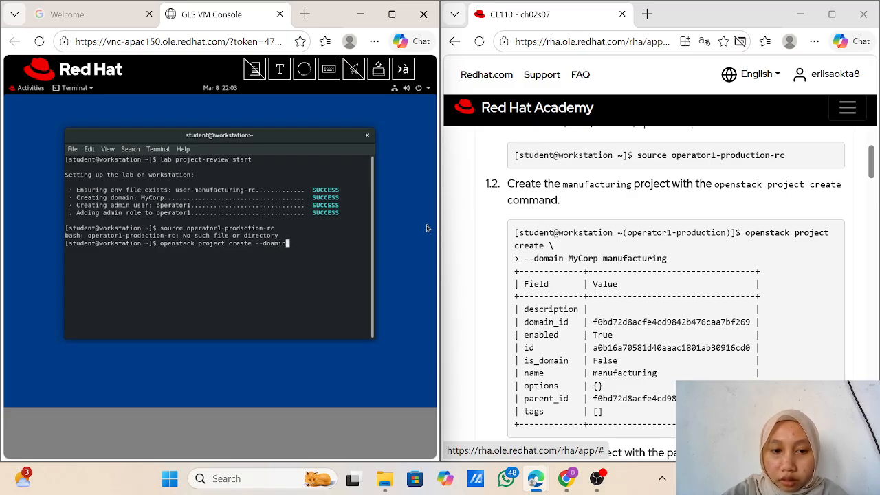
type(" MyC")
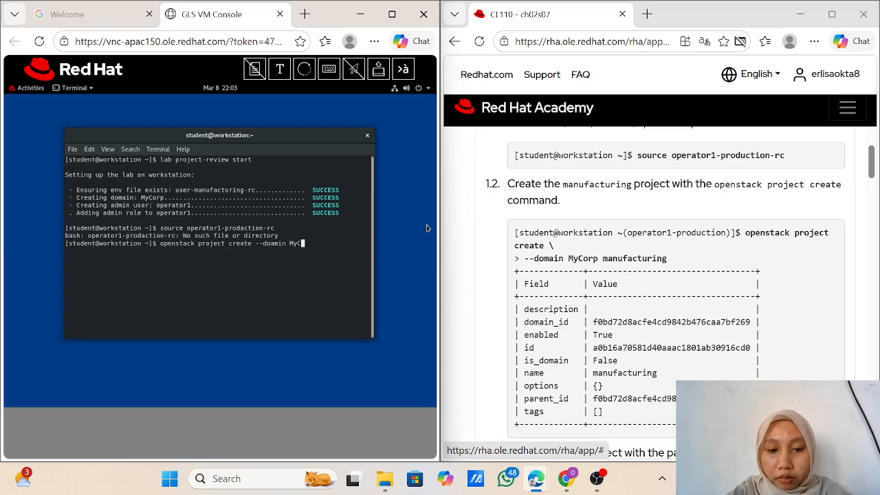
type("rop manuf")
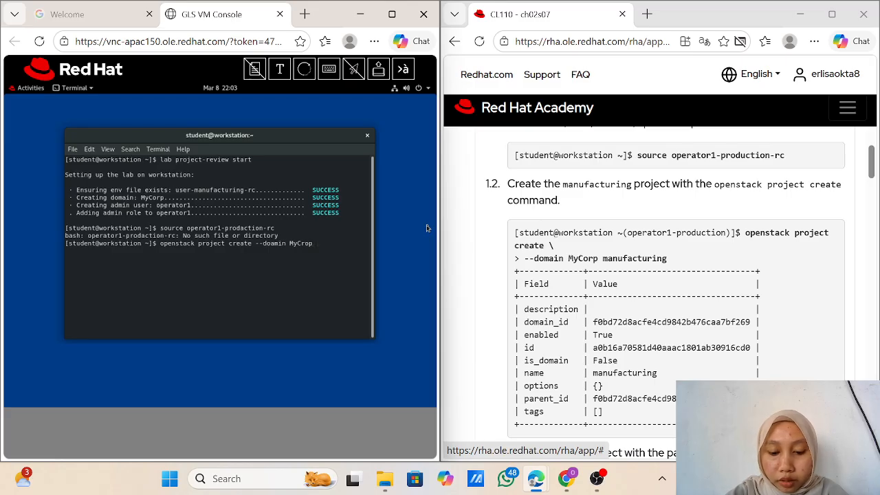
type("aktur")
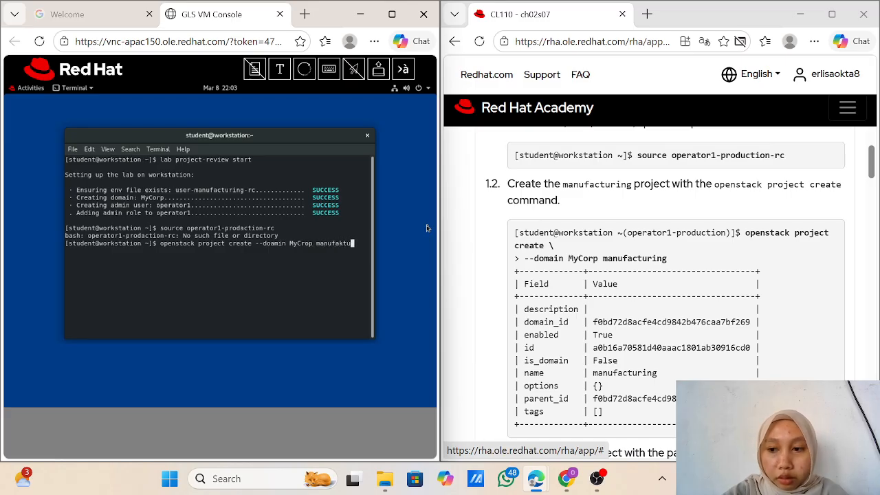
type("ing")
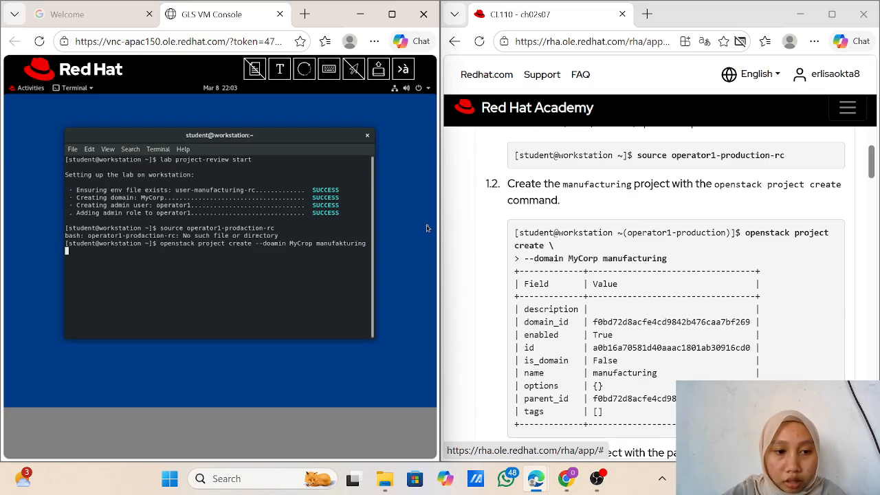
key("Return")
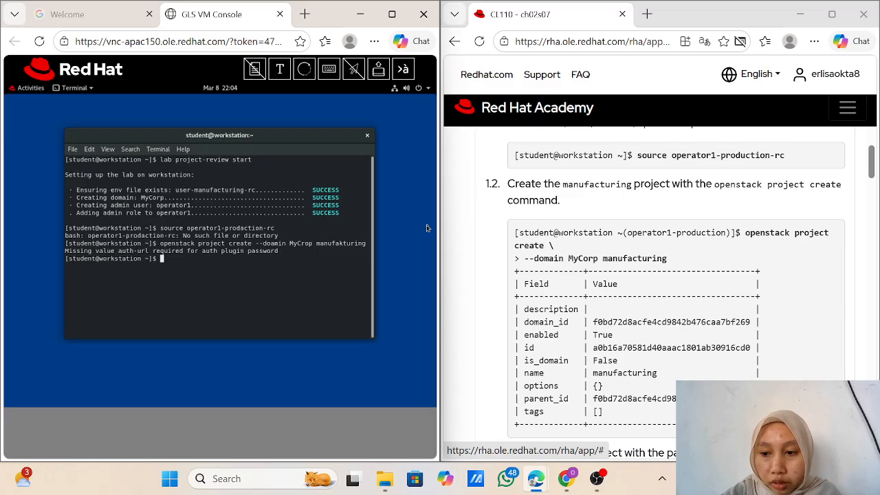
Step: Recall the create command and split it after 'openstack project create \' onto a continuation line
key("Up")
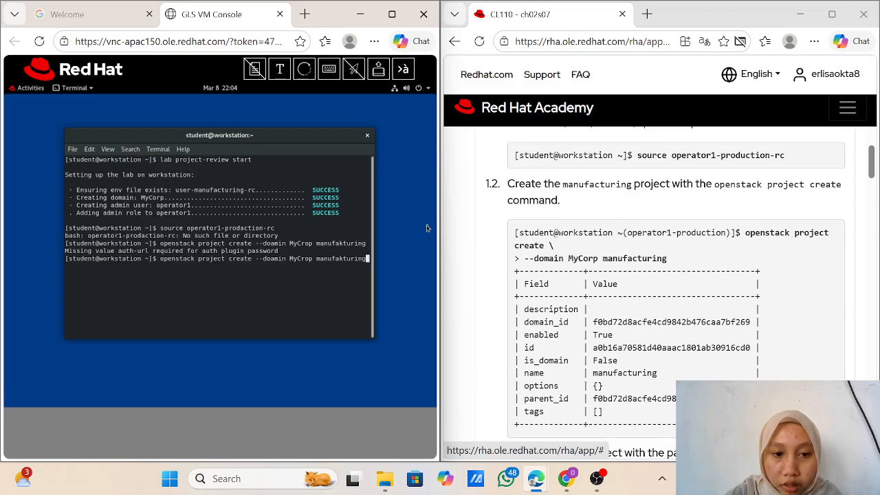
key("Left")
key("Left")
key("Left")
key("Left")
key("Left")
key("Left")
key("Left")
key("Left")
key("Left")
key("Left")
key("Left")
key("Left")
key("Left")
key("Left")
key("Left")
key("Left")
key("Left")
key("Left")
key("Left")
key("Left")
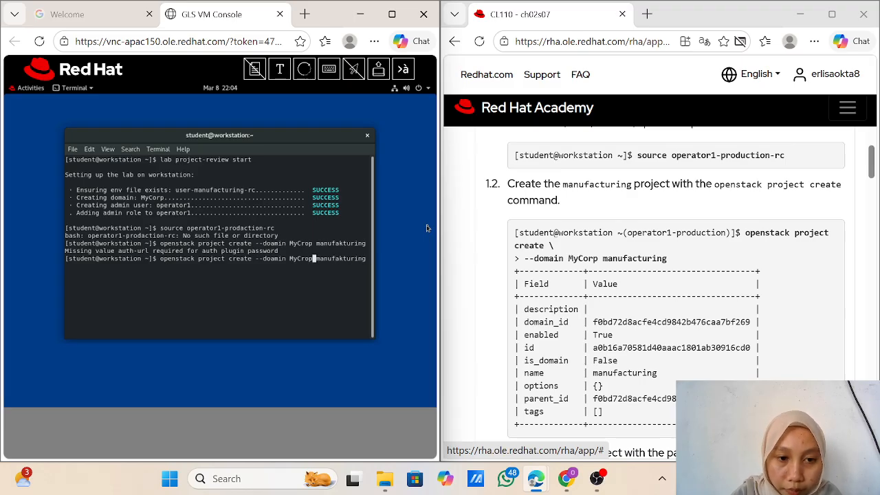
key("Left")
key("Left")
key("Left")
key("Left")
key("Left")
key("Left")
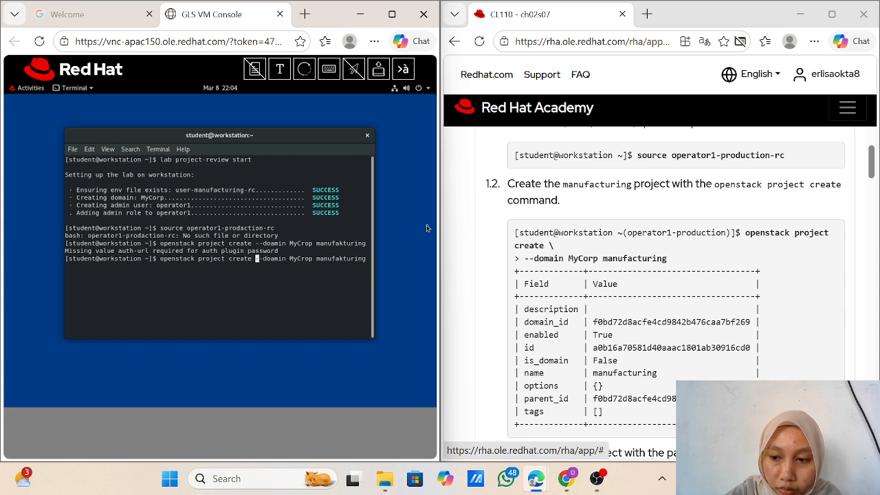
type("\\")
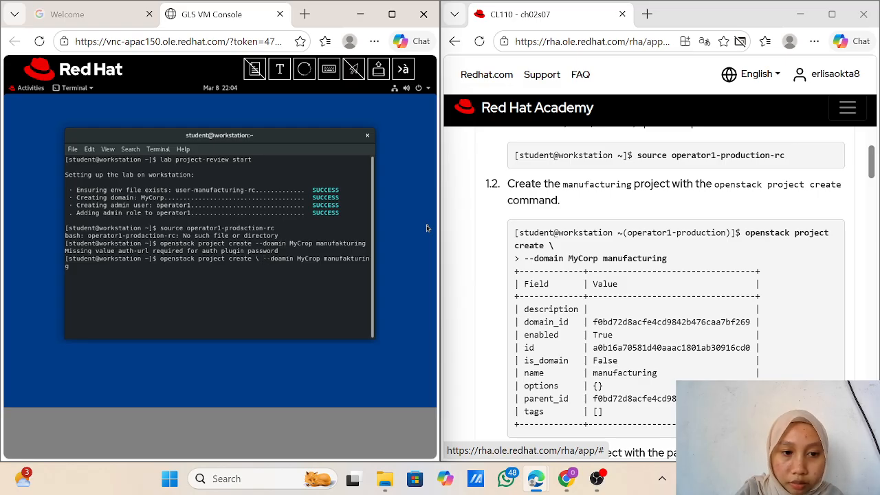
key("Right")
key("Right")
key("Right")
key("Right")
key("Right")
key("Right")
key("Right")
key("Right")
key("Right")
key("Right")
key("Right")
key("Right")
key("Right")
key("Right")
key("Right")
key("Right")
key("Right")
key("Right")
key("Right")
key("Right")
key("Right")
key("Right")
key("Right")
key("Right")
key("Right")
key("Right")
key("Right")
key("Right")
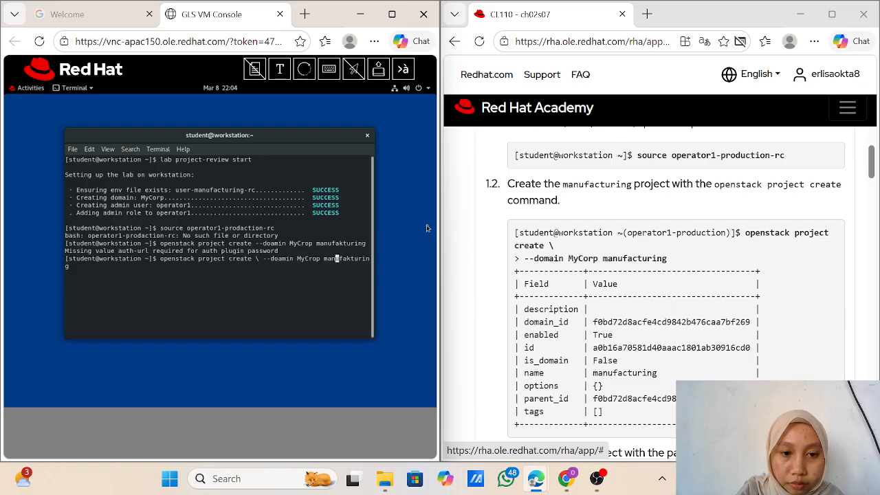
key("BackSpace")
key("BackSpace")
key("BackSpace")
key("BackSpace")
key("BackSpace")
key("BackSpace")
key("BackSpace")
key("BackSpace")
key("BackSpace")
key("BackSpace")
key("BackSpace")
key("BackSpace")
key("BackSpace")
key("BackSpace")
key("BackSpace")
key("BackSpace")
key("BackSpace")
key("BackSpace")
key("BackSpace")
key("BackSpace")
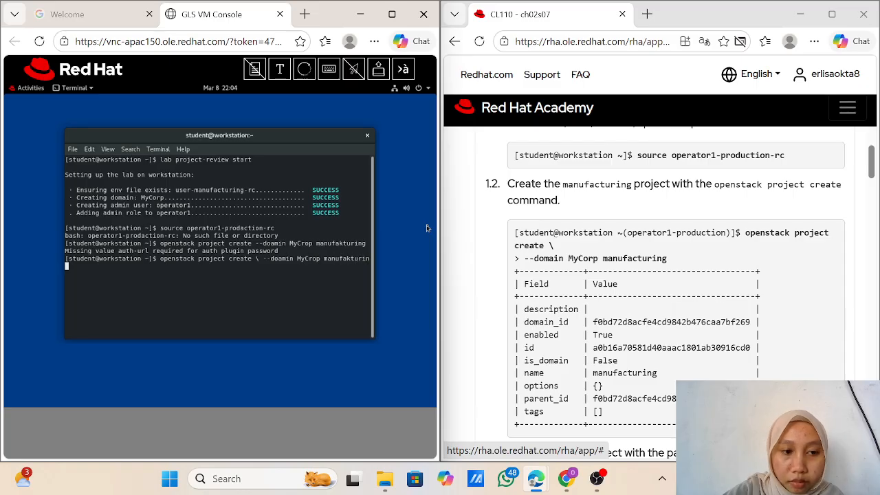
key("BackSpace")
key("BackSpace")
key("BackSpace")
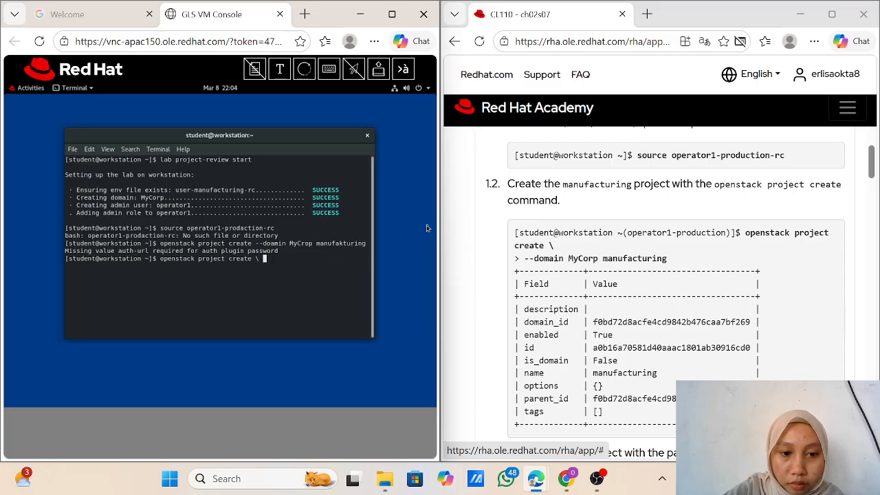
key("Return")
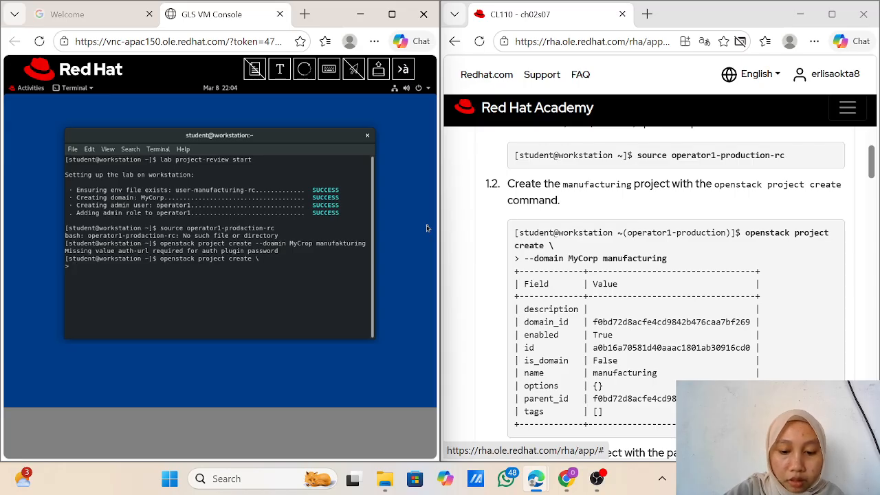
Step: Enter '--domain MyCrop manufacturing' on the continuation line and run it
type("--")
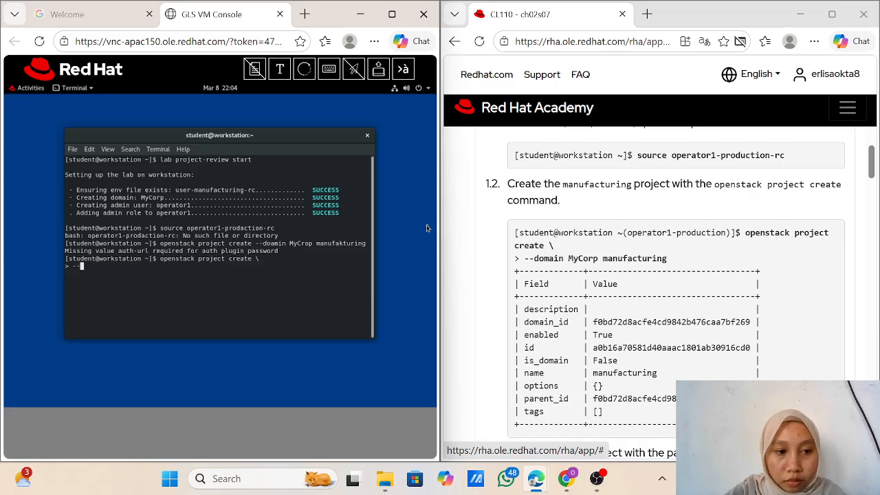
type("domain ")
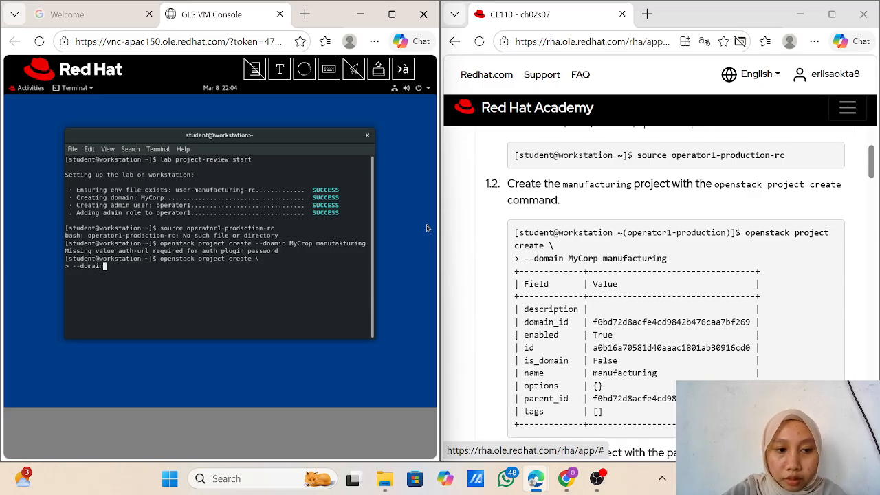
type("M")
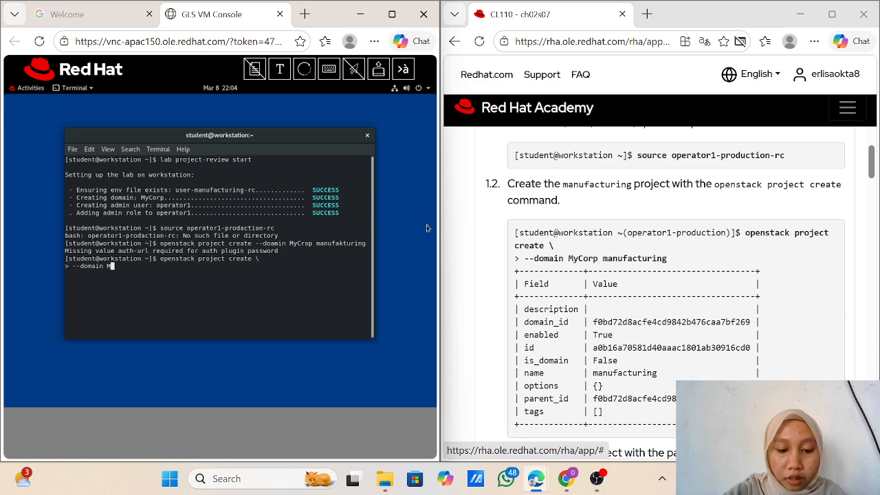
type("yCro")
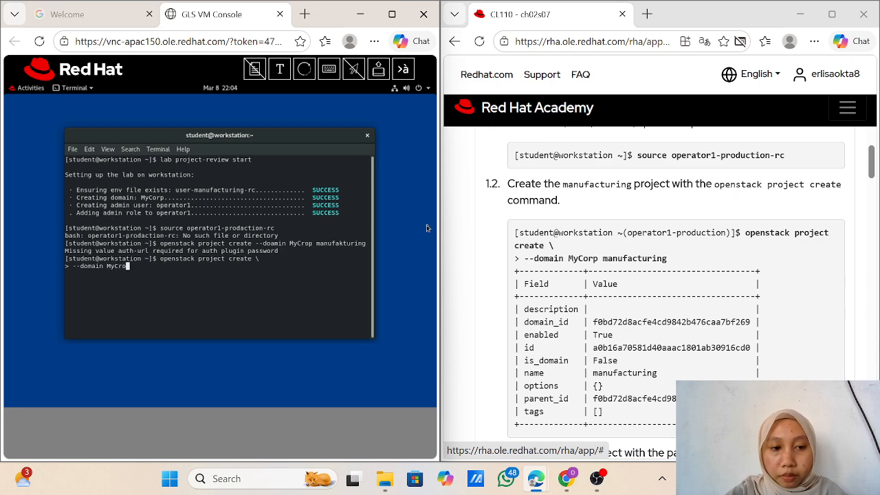
type("p man")
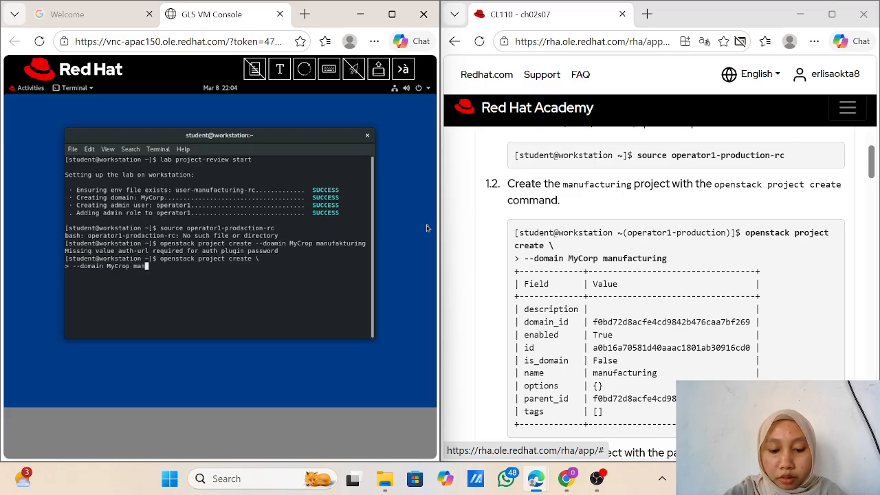
type("ufat")
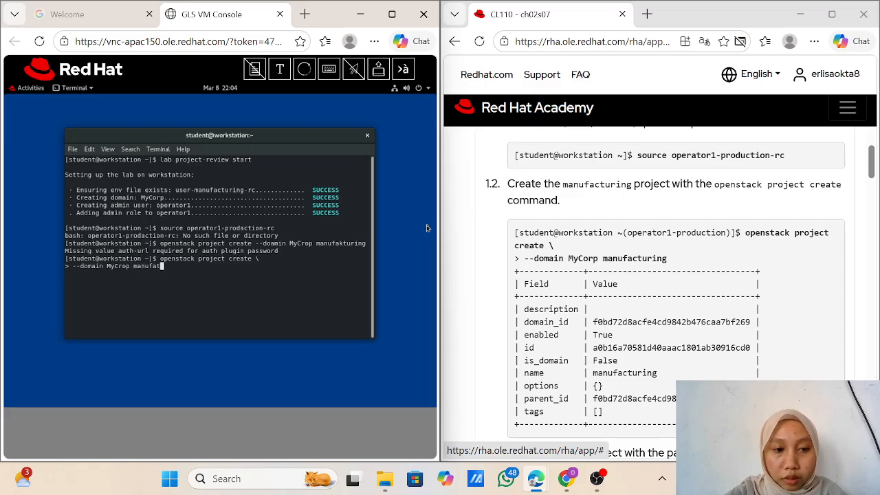
key("BackSpace")
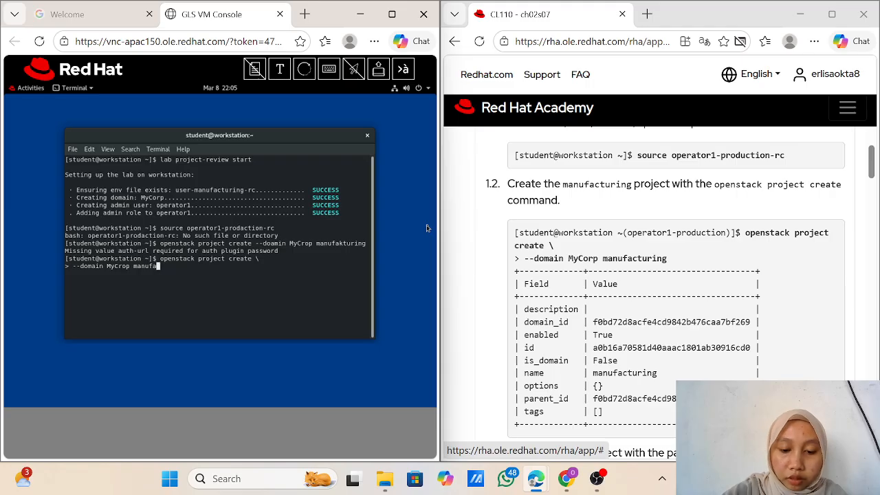
type("kturing")
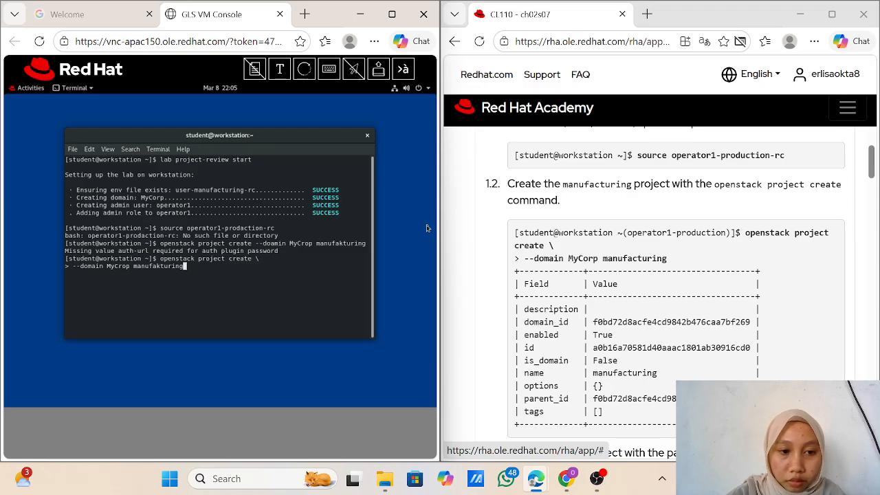
key("Left")
key("Left")
key("Left")
key("Left")
key("Left")
key("Left")
key("BackSpace")
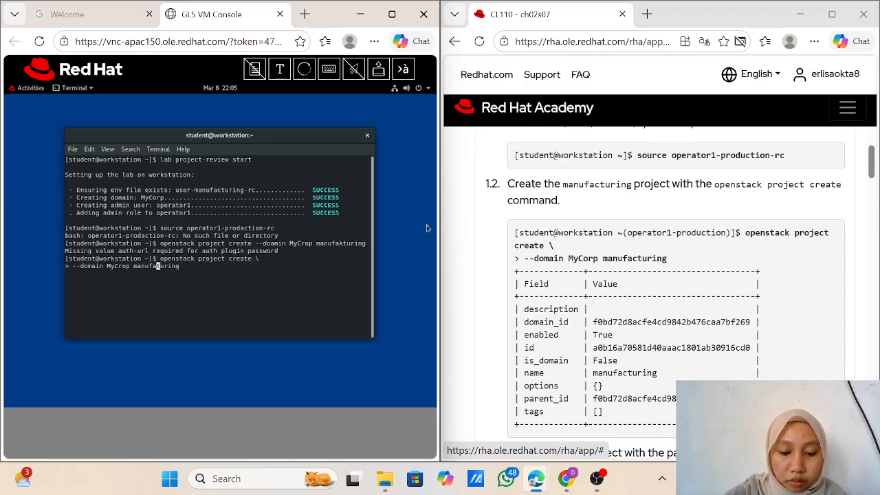
type("c")
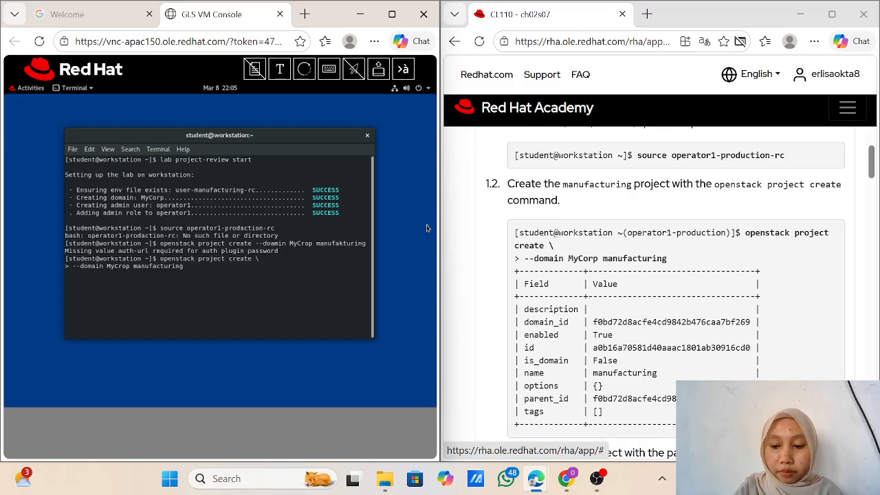
key("Return")
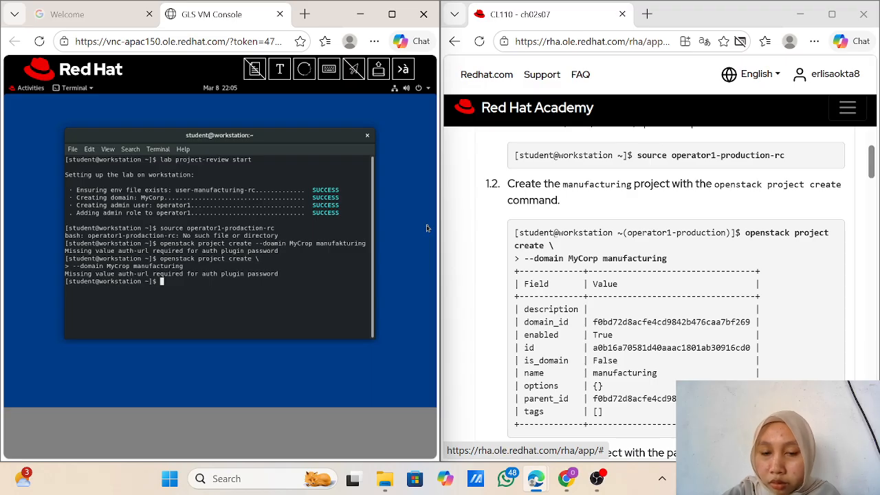
scroll(654, 296, "up", 2)
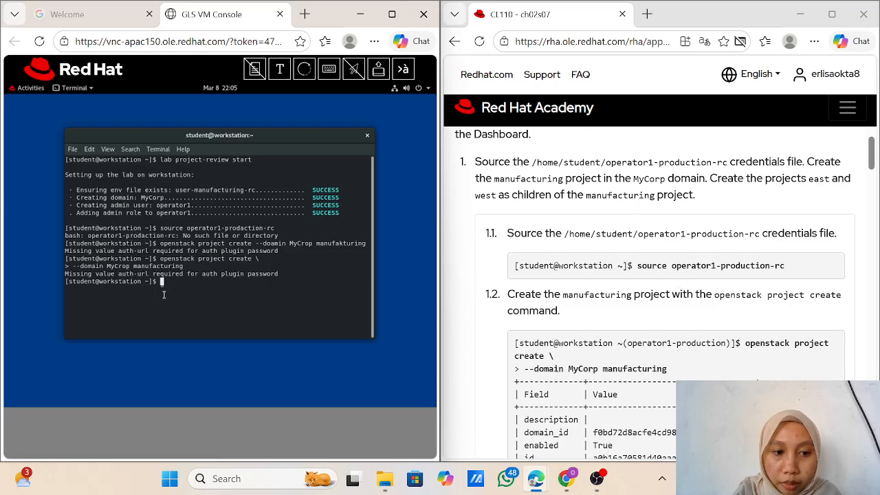
Step: Source the corrected credentials file operator1-production-rc
key("Up")
key("Up")
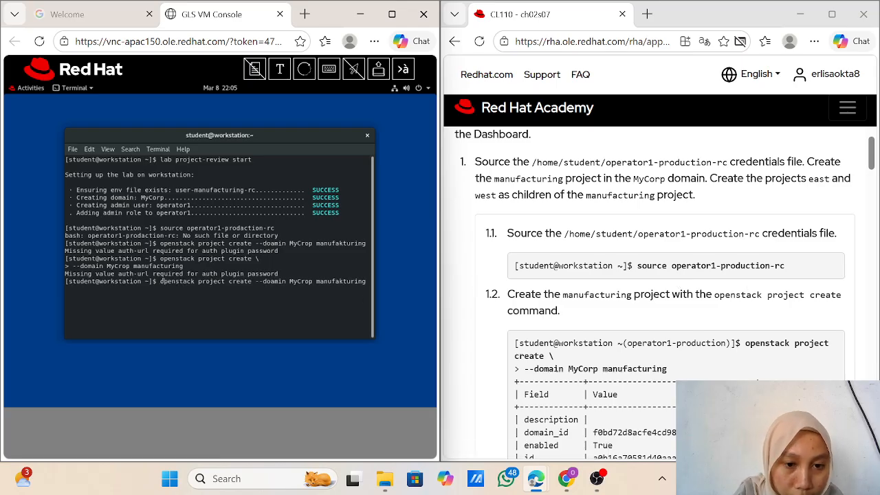
key("Up")
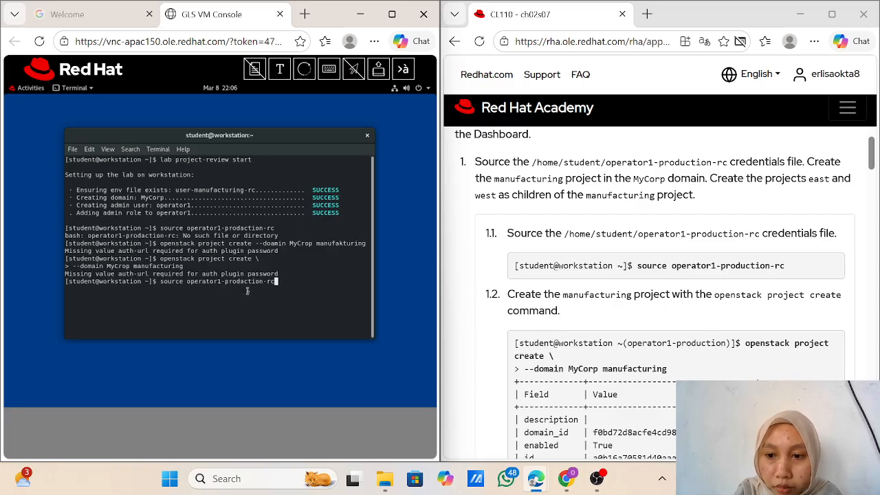
key("Left")
key("Left")
key("Left")
key("Left")
key("Left")
key("Left")
key("Left")
key("Left")
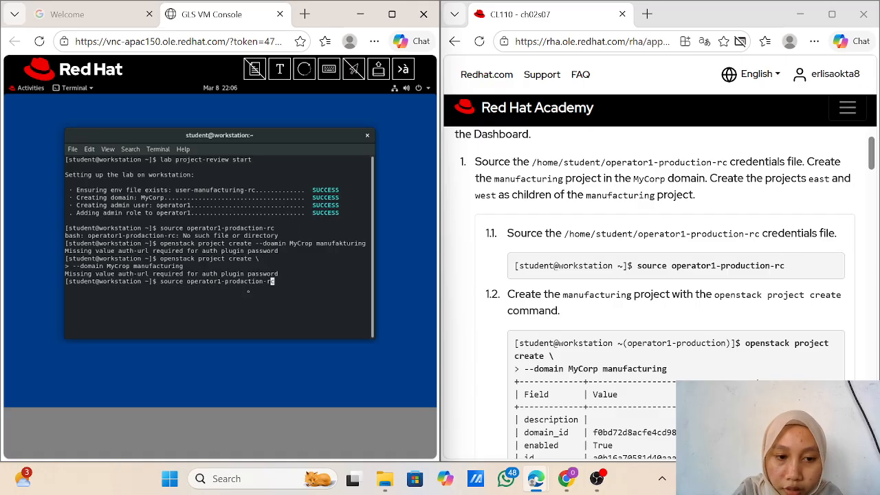
key("BackSpace")
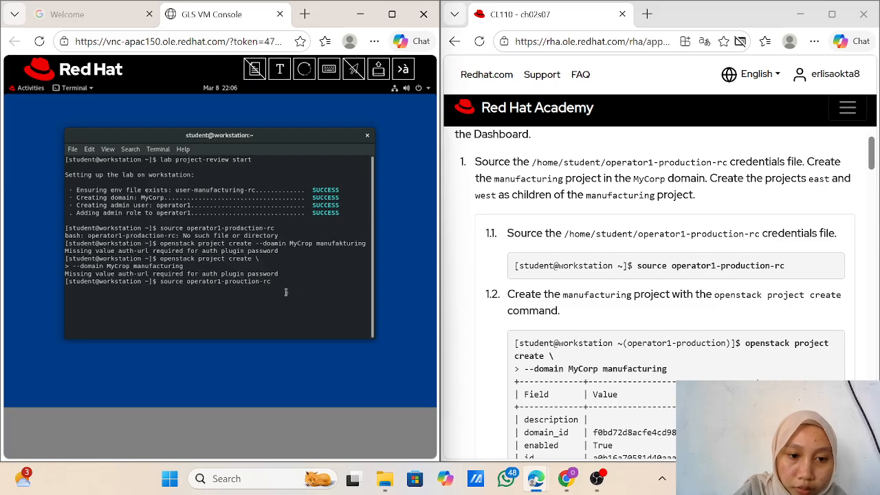
key("BackSpace")
type("du")
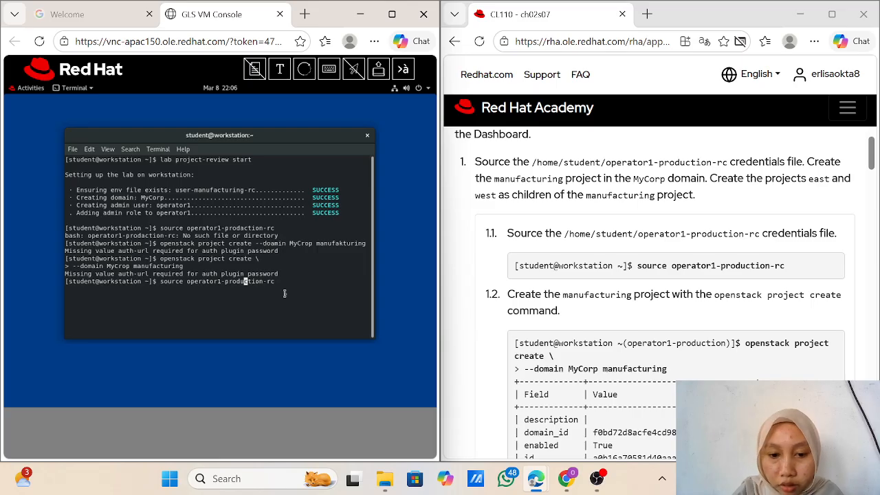
key("Return")
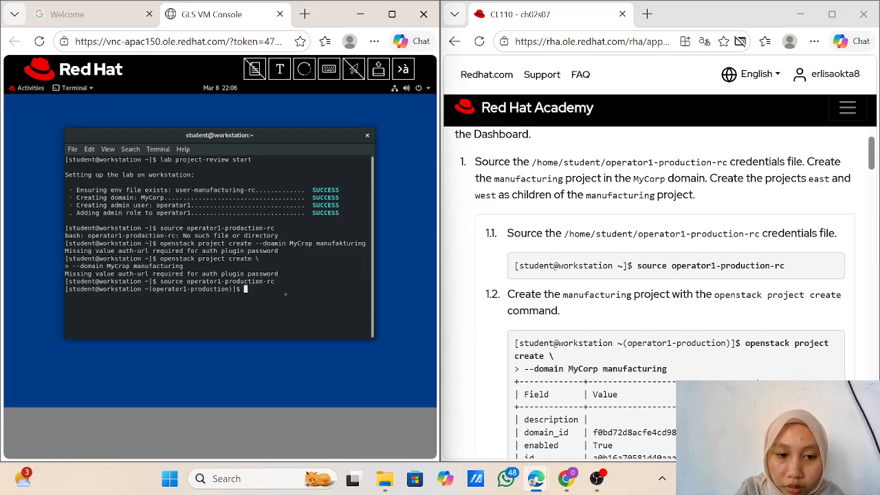
key("Up")
key("Up")
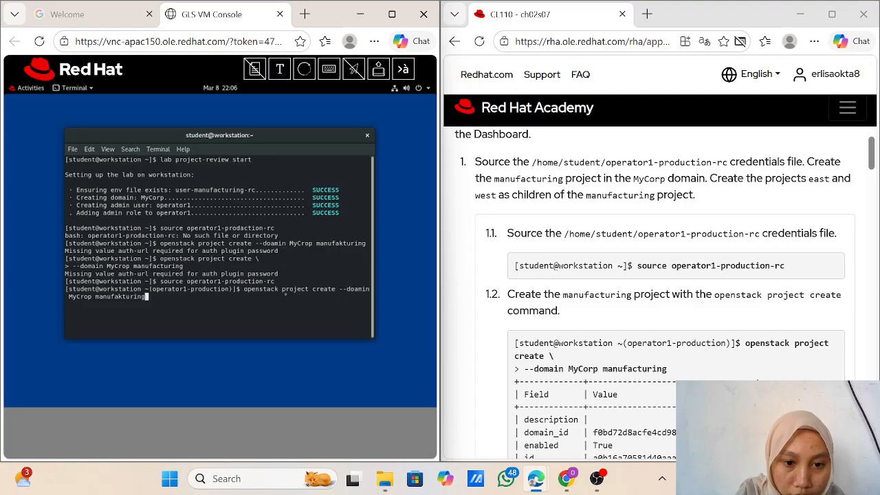
Step: Rerun the two-line project create ending with '--domain MyCrop manufacturing'
key("Up")
key("Up")
key("Down")
key("Down")
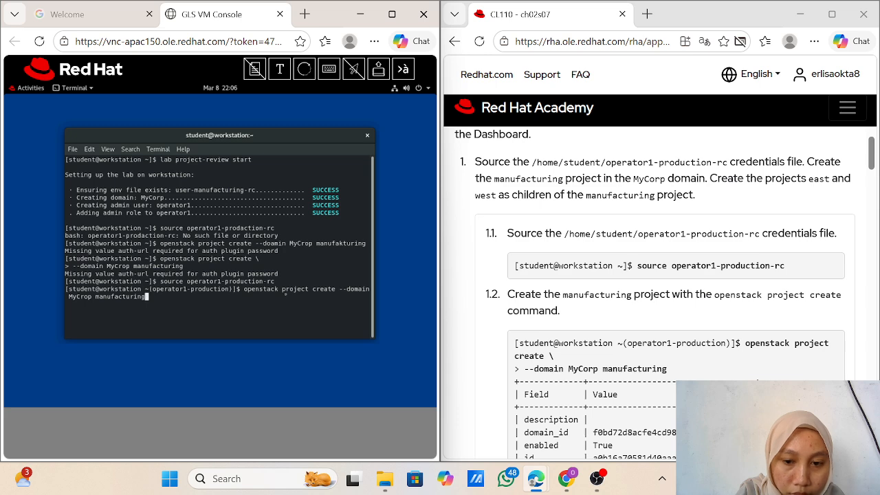
key("BackSpace")
key("BackSpace")
key("BackSpace")
key("BackSpace")
key("BackSpace")
key("BackSpace")
key("BackSpace")
key("BackSpace")
key("BackSpace")
key("BackSpace")
key("BackSpace")
key("BackSpace")
key("BackSpace")
key("BackSpace")
key("BackSpace")
key("BackSpace")
key("BackSpace")
key("BackSpace")
key("BackSpace")
key("BackSpace")
key("BackSpace")
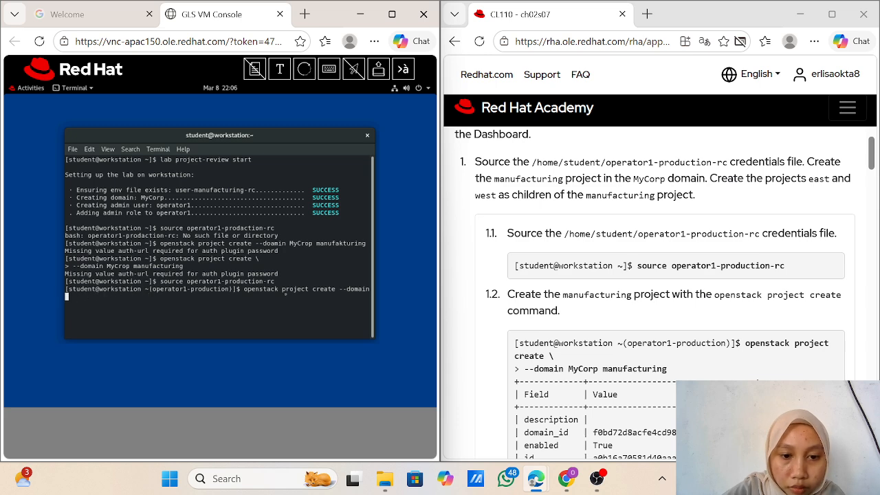
key("BackSpace")
key("BackSpace")
key("BackSpace")
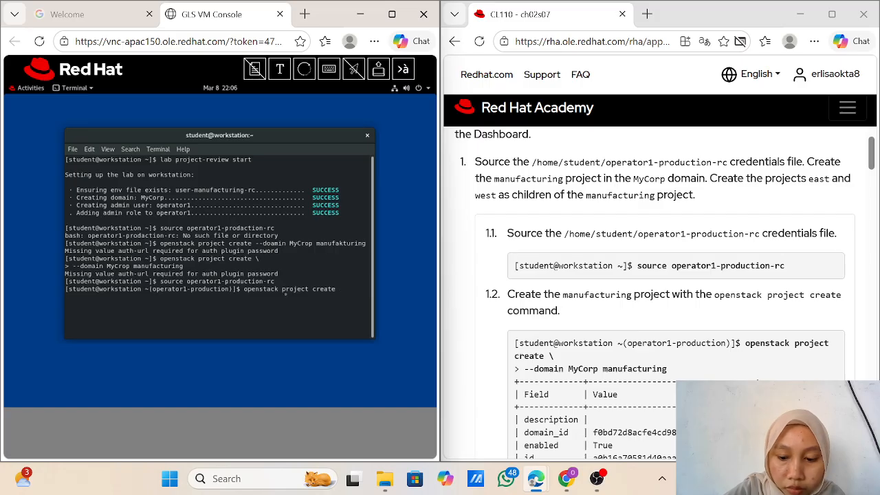
type("\\")
key("Return")
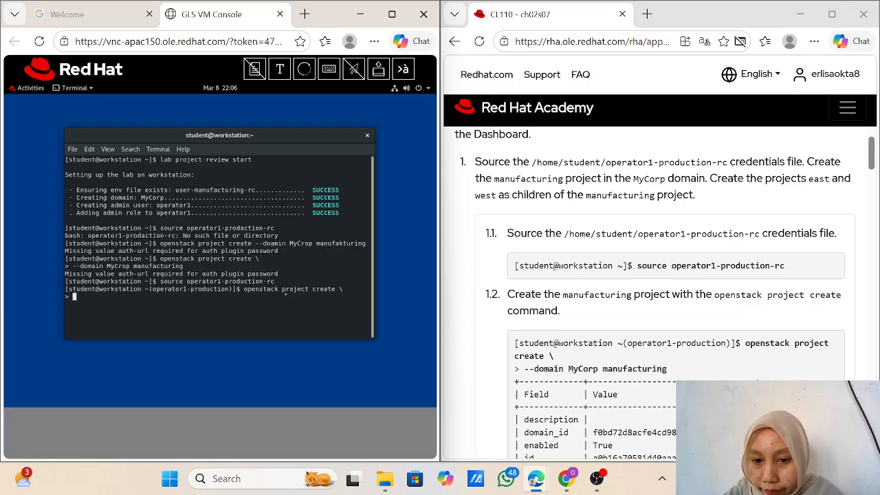
type("--d")
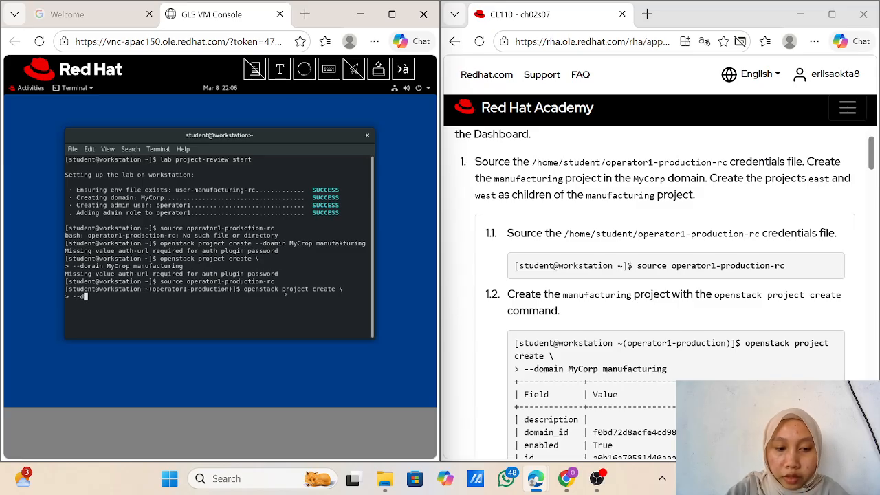
type("omain ")
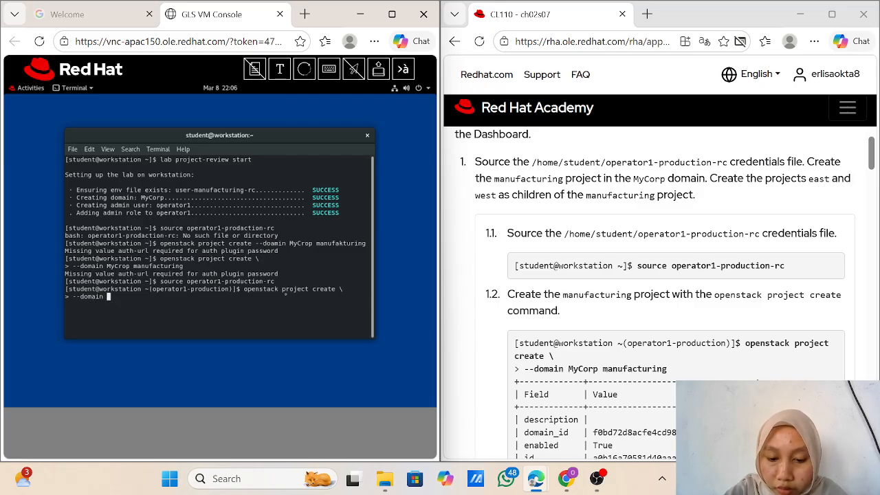
type("My")
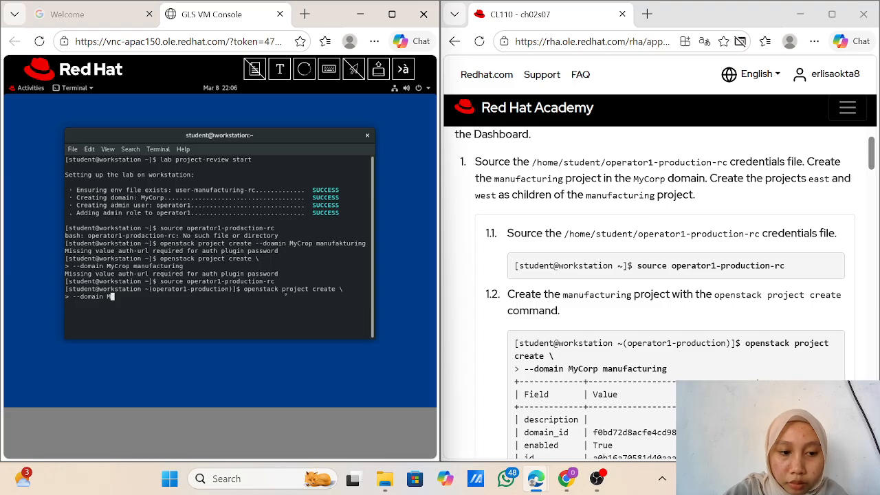
type("Crop")
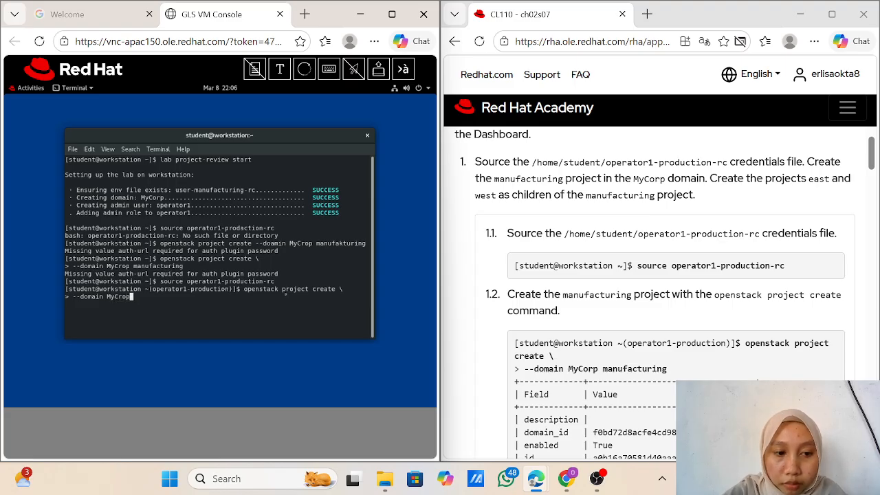
type(" manu")
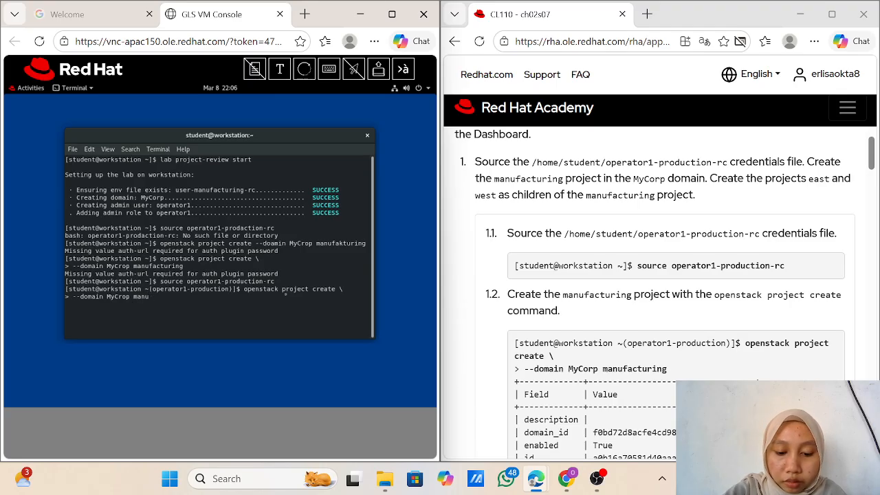
type("facturing")
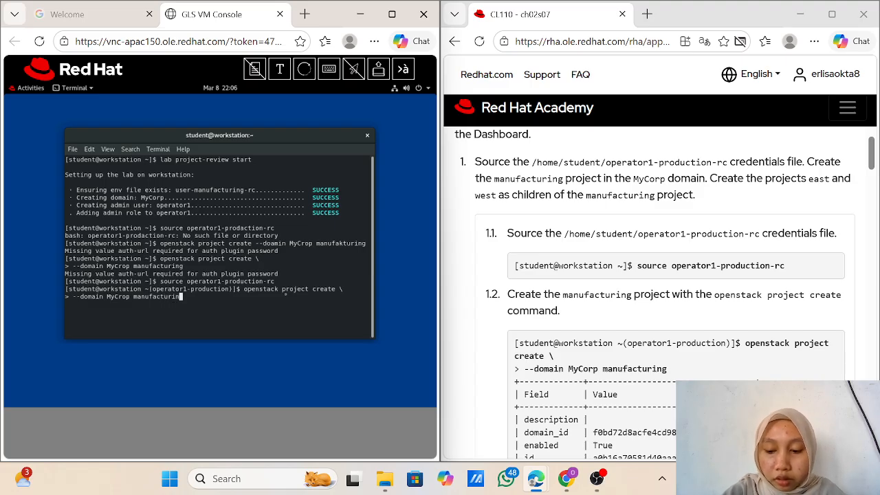
key("Return")
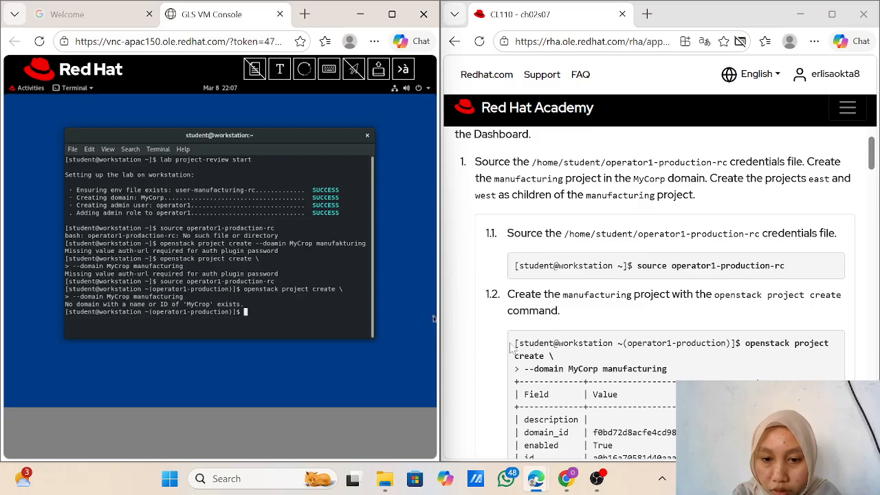
Step: Correct the domain name MyCrop to MyCorp and create the manufacturing project
type("openstack project create --domain MyCorp manufacturing")
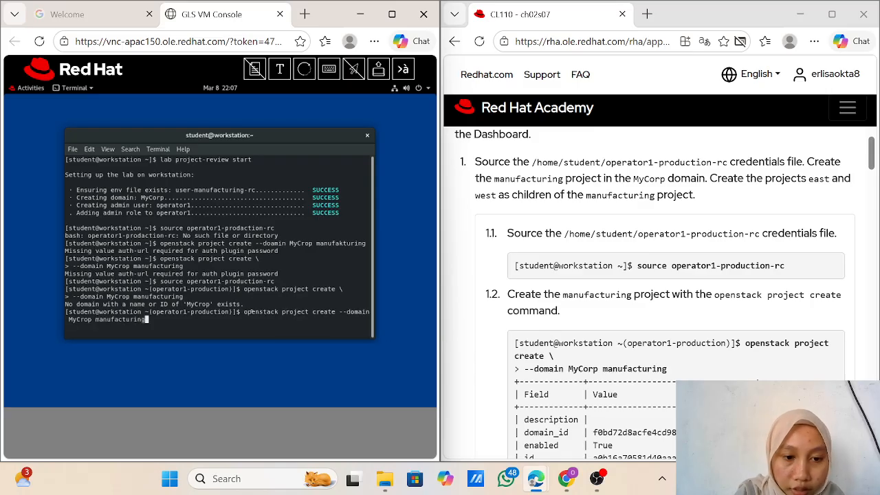
key("Left")
key("Left")
key("Left")
key("Left")
key("Left")
key("Left")
key("Left")
key("Left")
key("Left")
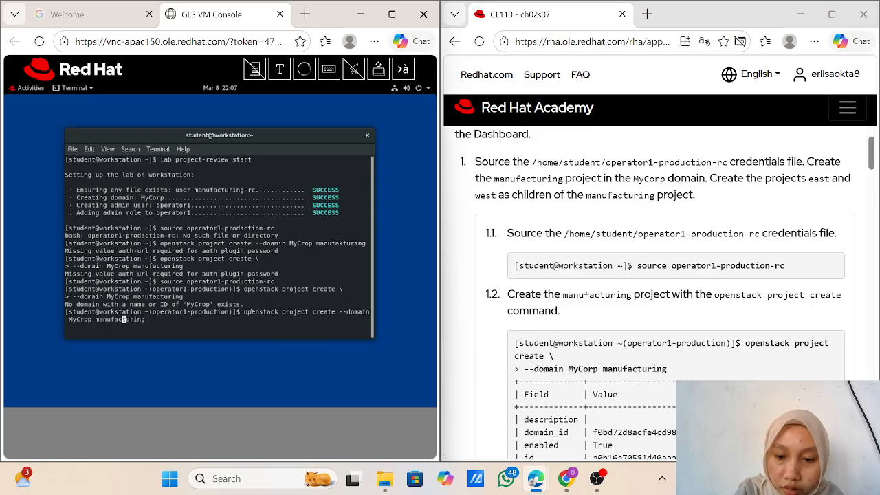
key("Left")
key("Left")
key("Left")
key("Left")
key("Left")
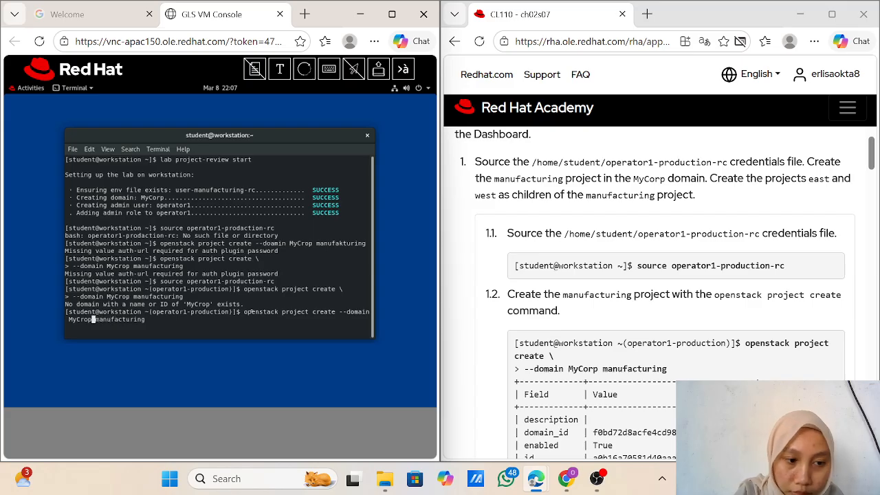
key("Left")
key("Left")
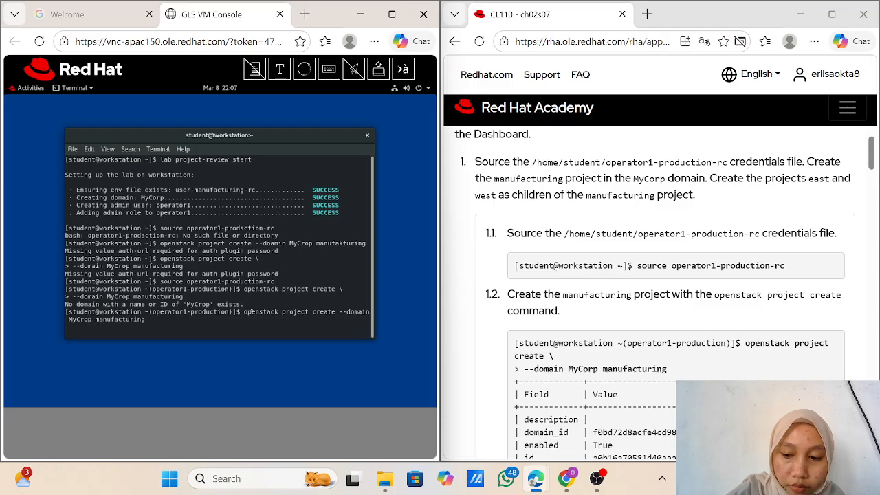
key("Delete")
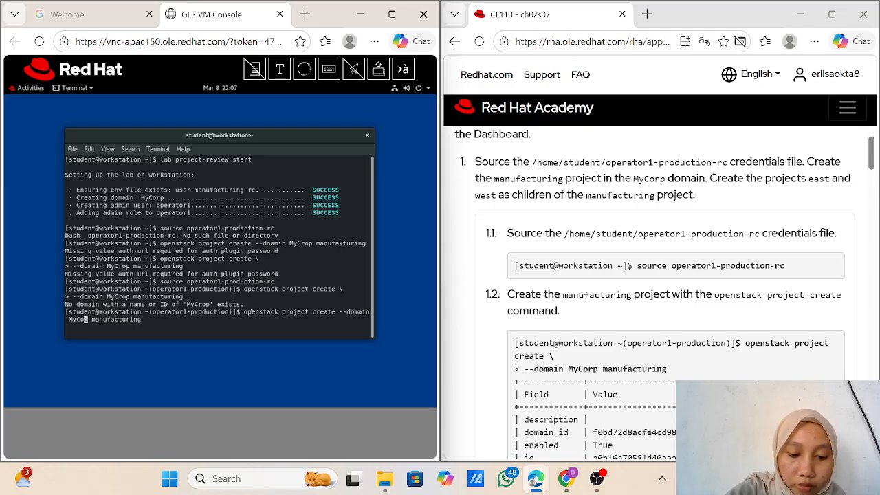
type("o")
key("Return")
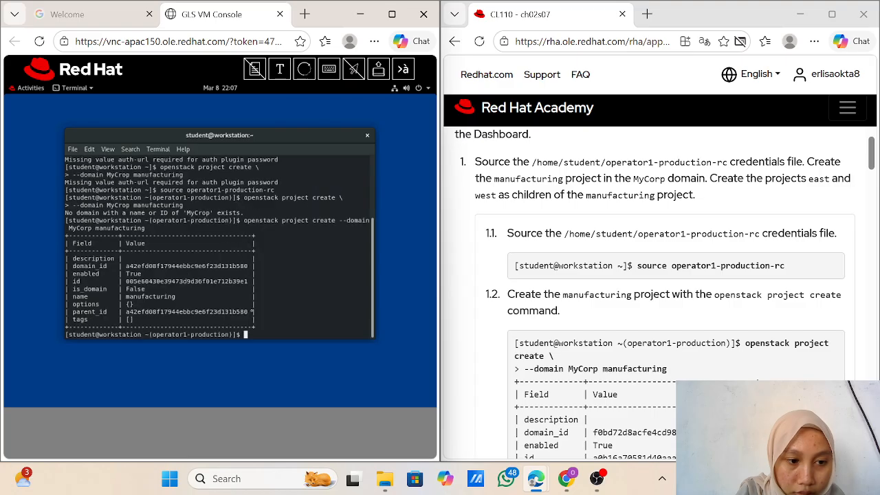
scroll(600, 380, "down", 3)
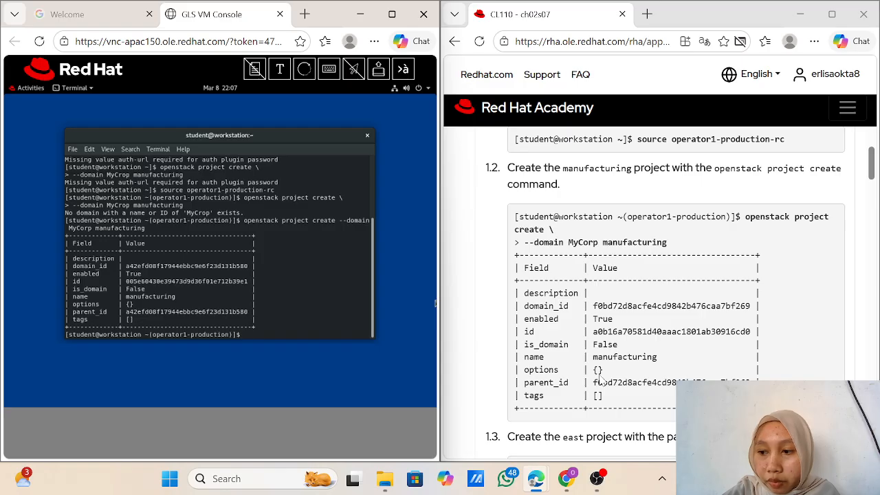
scroll(599, 380, "down", 1)
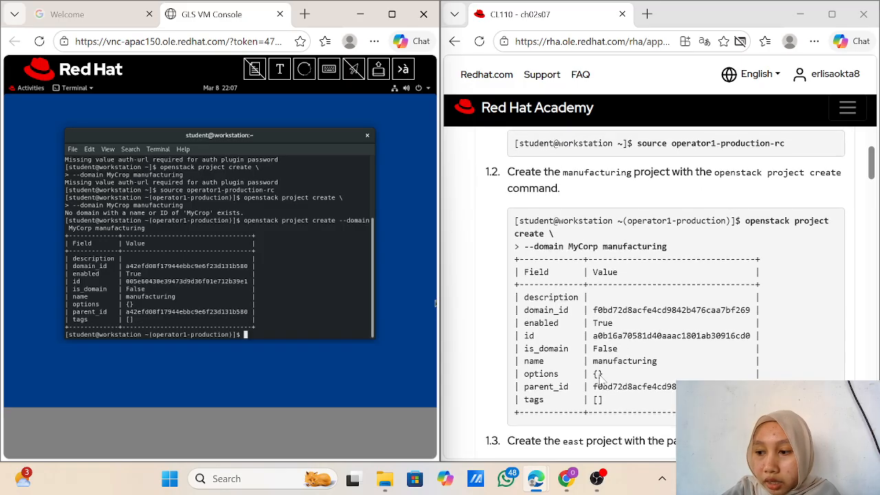
scroll(599, 380, "down", 1)
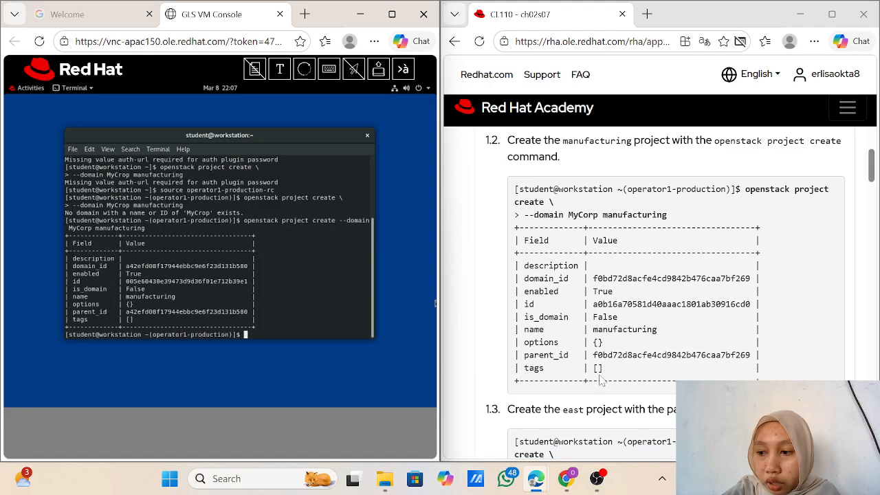
scroll(601, 380, "up", 1)
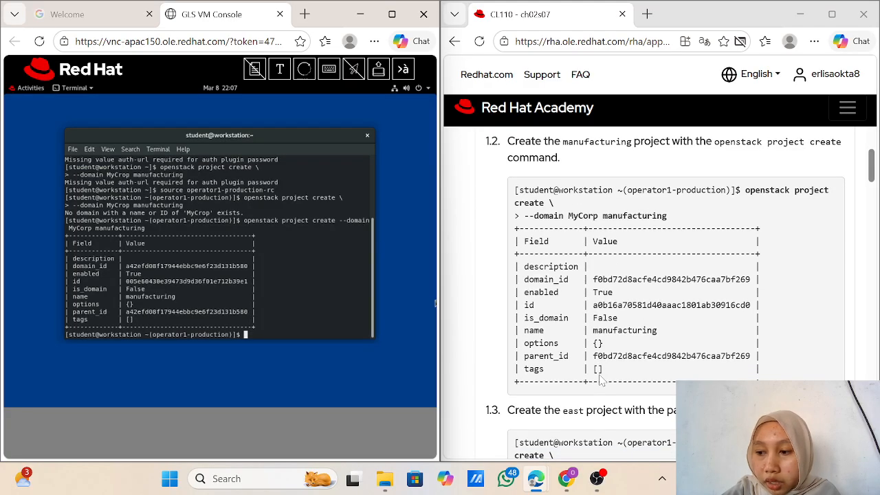
scroll(599, 380, "up", 1)
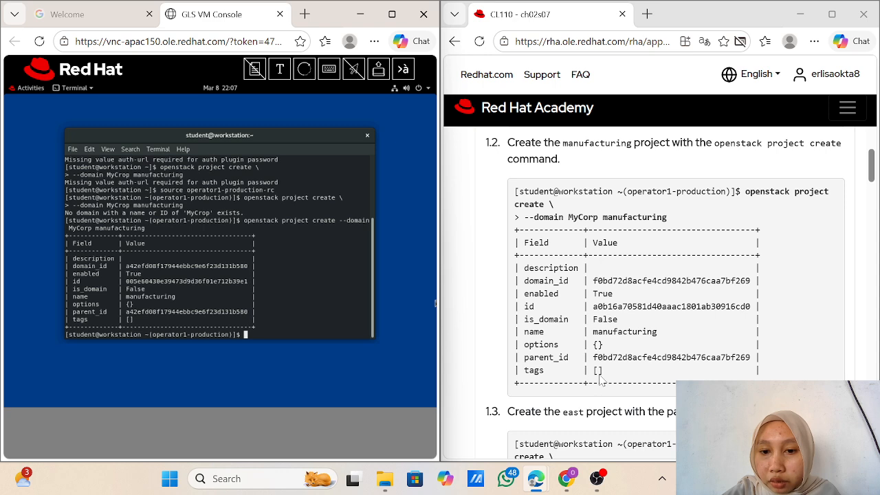
scroll(600, 380, "up", 1)
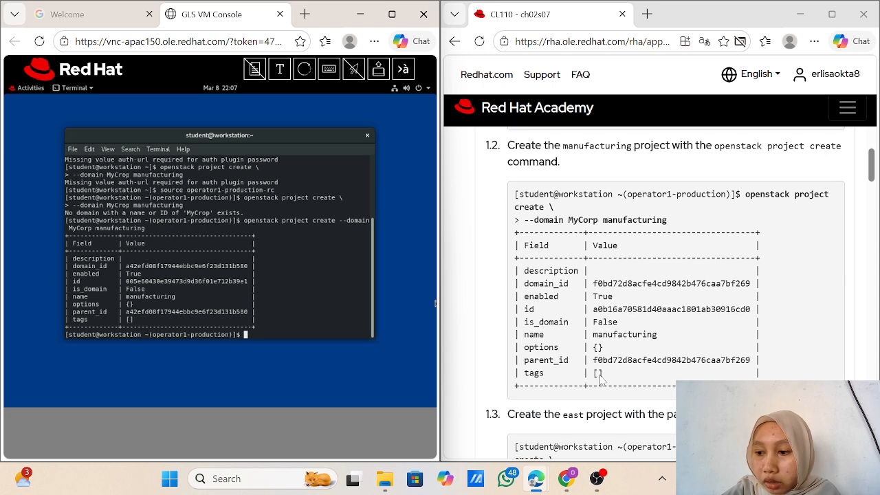
scroll(600, 381, "down", 1)
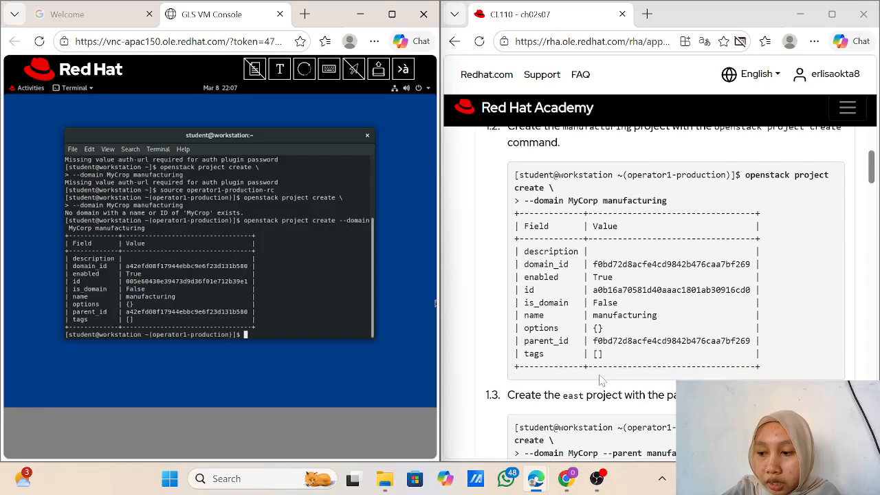
scroll(600, 380, "down", 1)
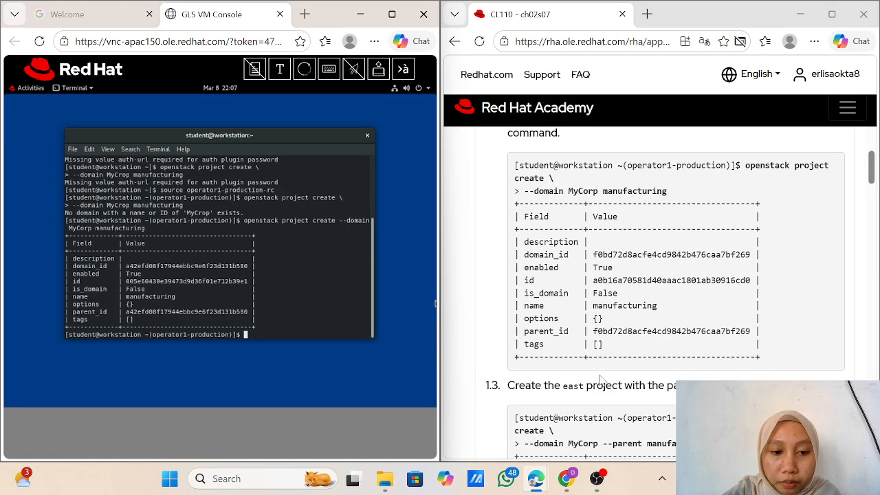
scroll(600, 380, "down", 2)
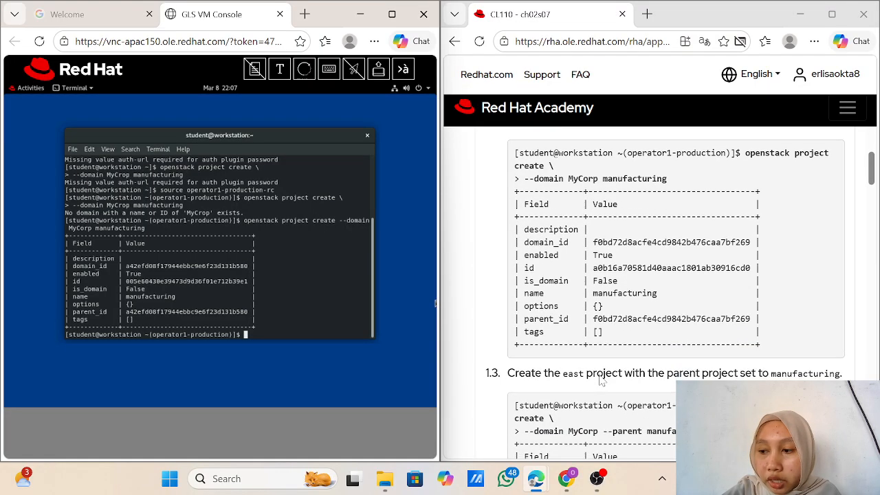
scroll(600, 380, "up", 2)
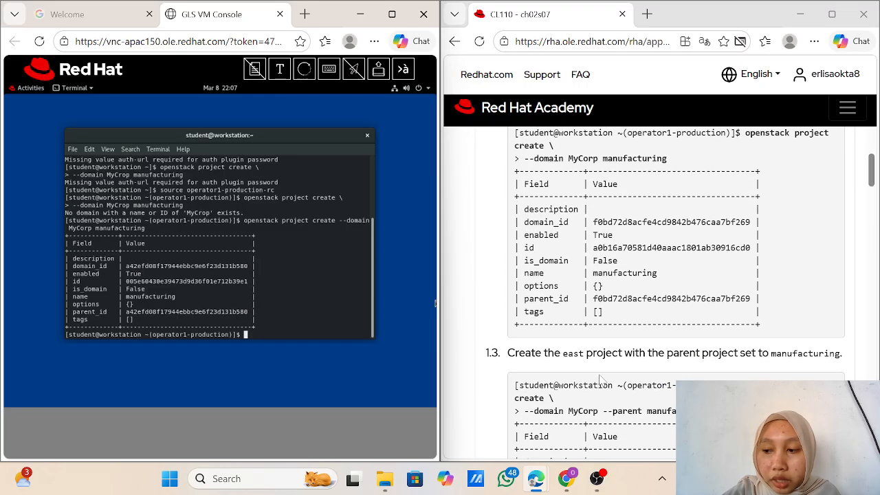
scroll(600, 381, "up", 1)
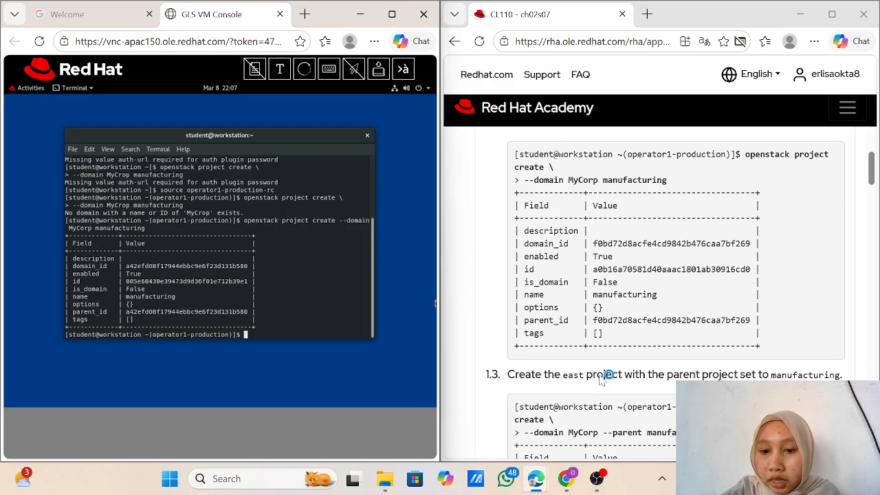
scroll(601, 380, "down", 3)
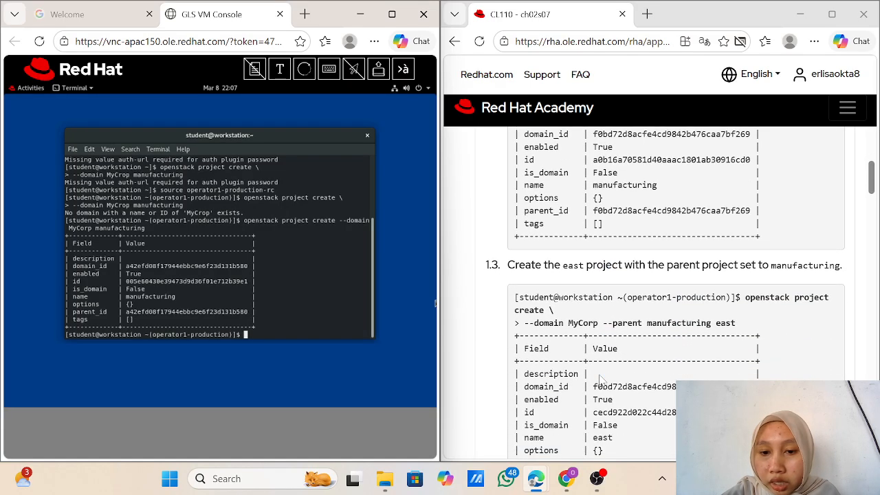
scroll(599, 380, "down", 2)
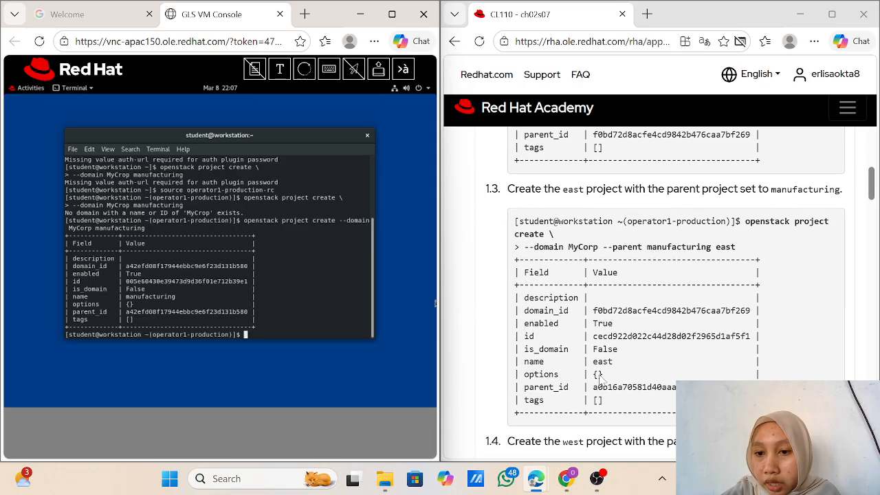
scroll(599, 376, "up", 1)
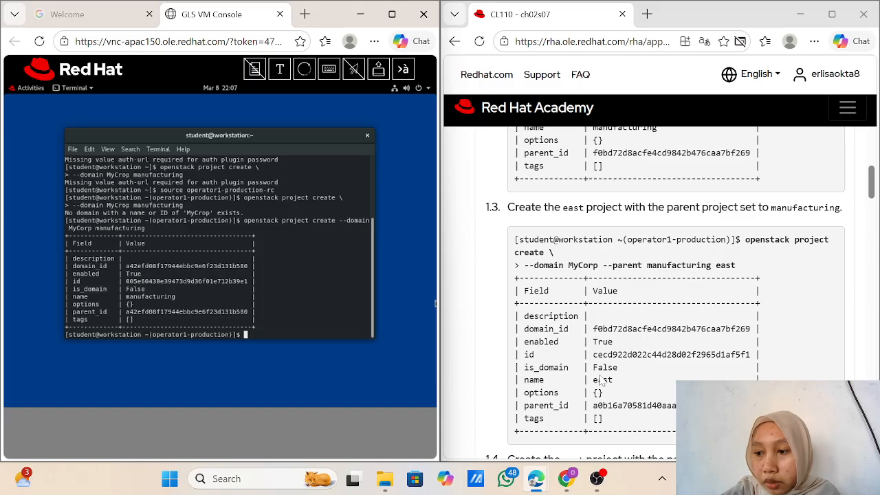
scroll(602, 381, "up", 1)
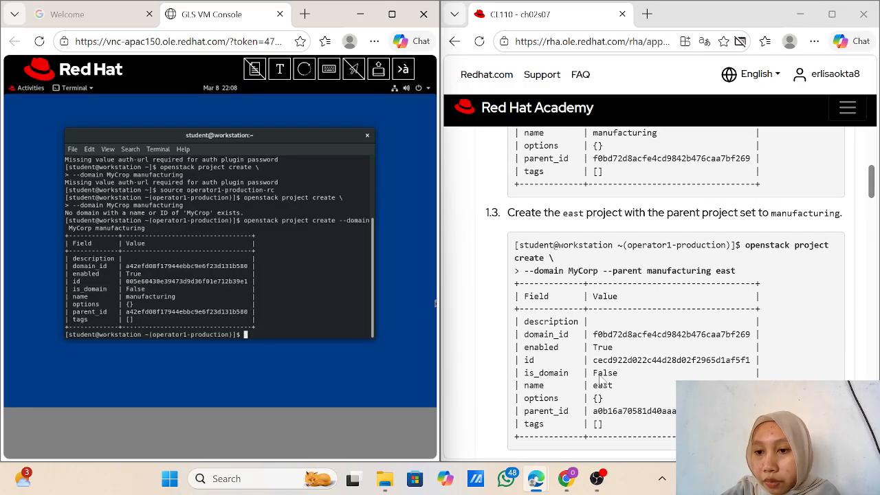
scroll(602, 380, "down", 1)
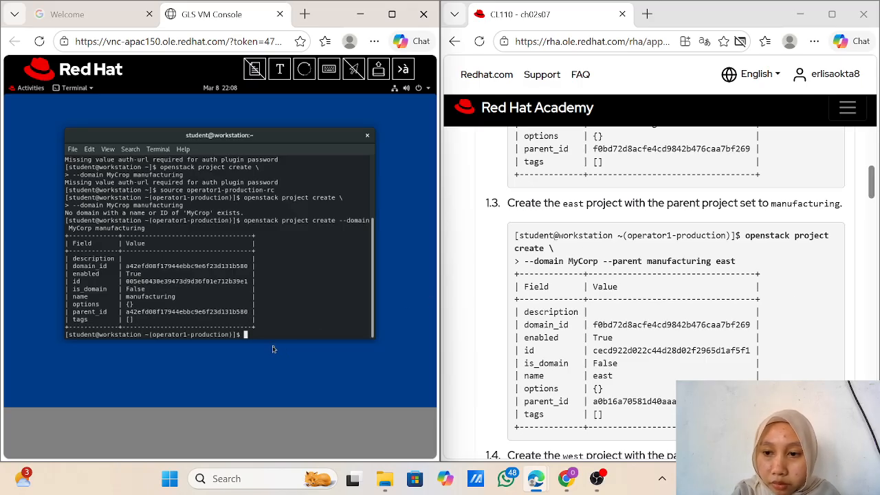
Step: Create project east in domain MyCorp with '--parent manufacturing'
key("Up")
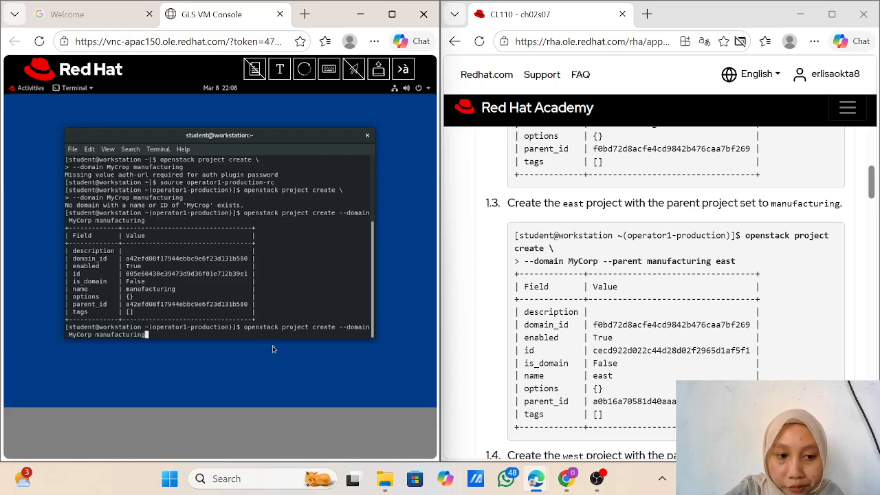
key("Left")
key("Left")
key("Left")
key("Left")
key("Left")
key("Left")
key("Left")
key("Left")
key("Left")
key("Left")
key("Left")
key("Left")
key("Left")
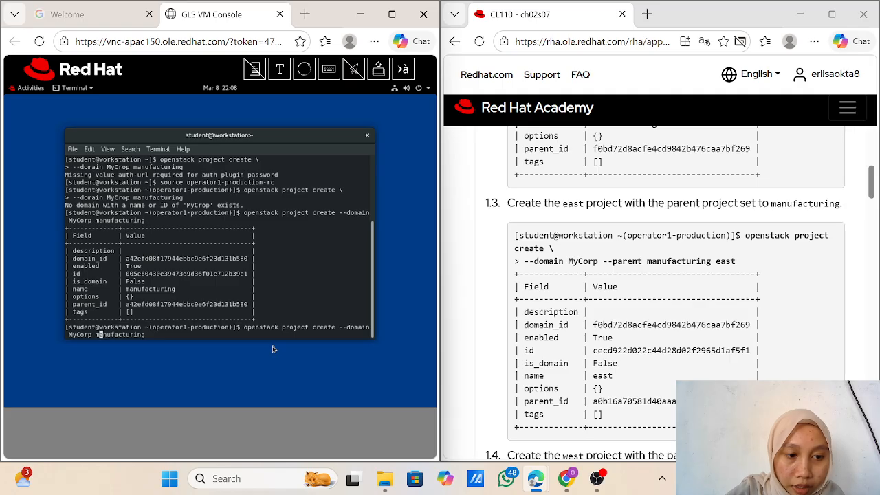
key("Left")
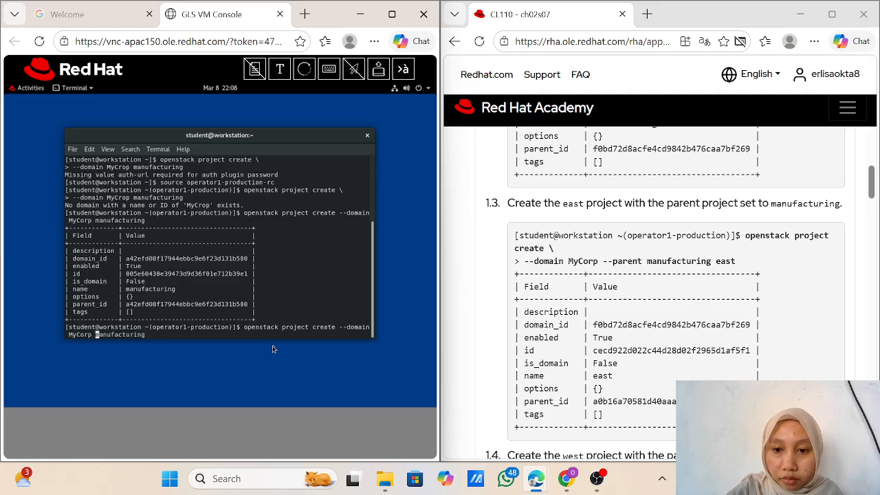
type("--paren")
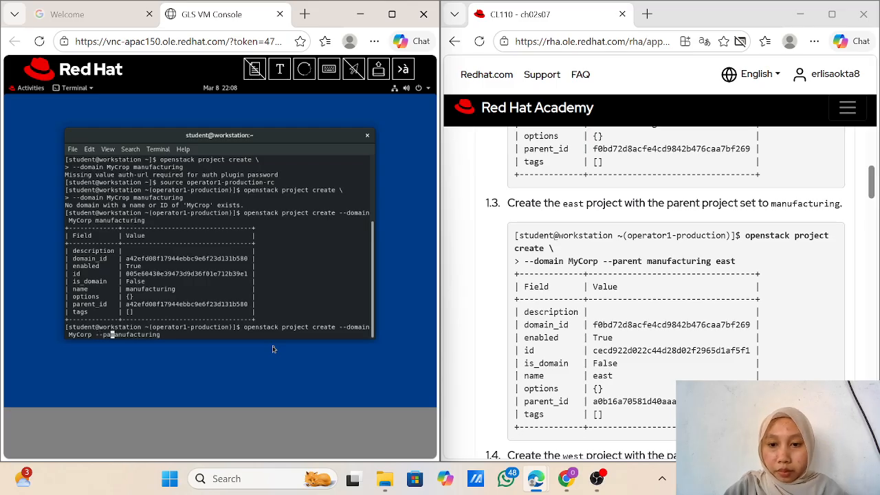
type("t")
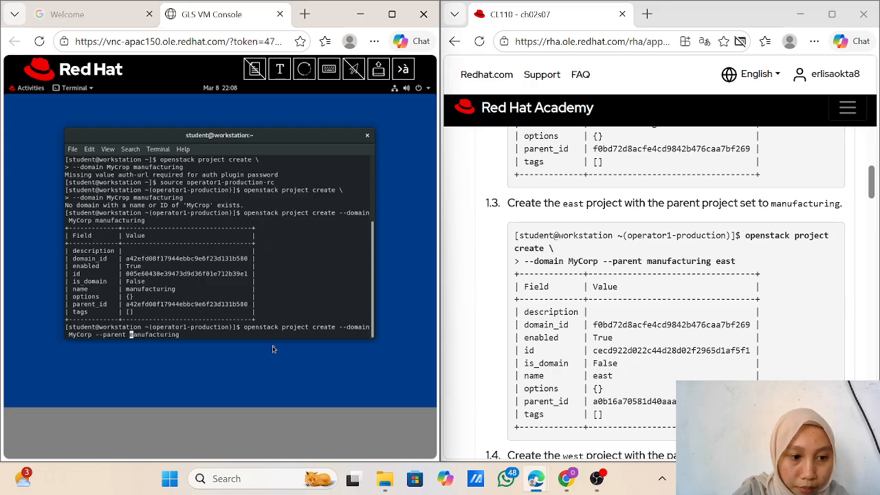
key("Right")
key("Right")
key("Right")
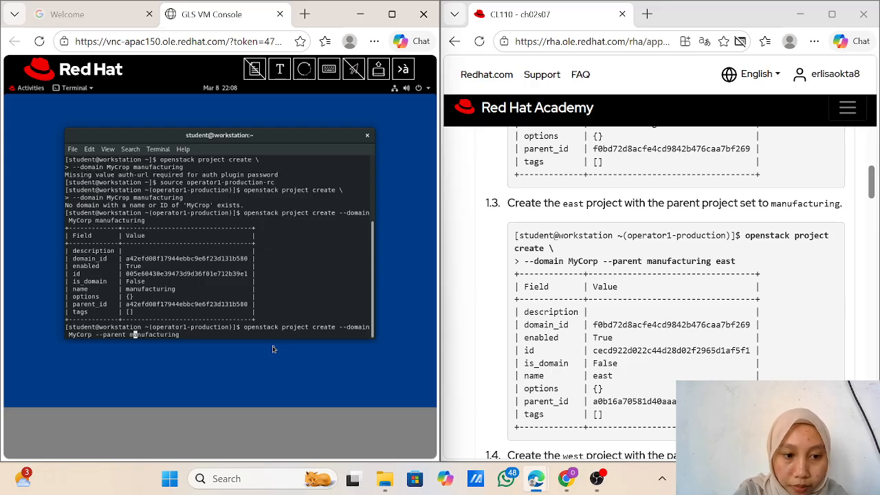
key("Right")
key("Right")
key("Right")
key("Right")
key("Right")
key("Right")
key("Right")
key("Right")
key("Right")
key("Right")
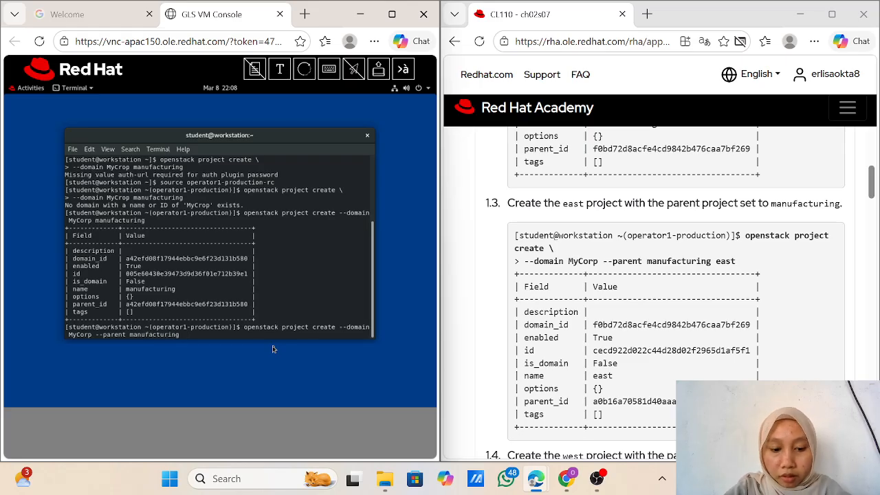
type("east")
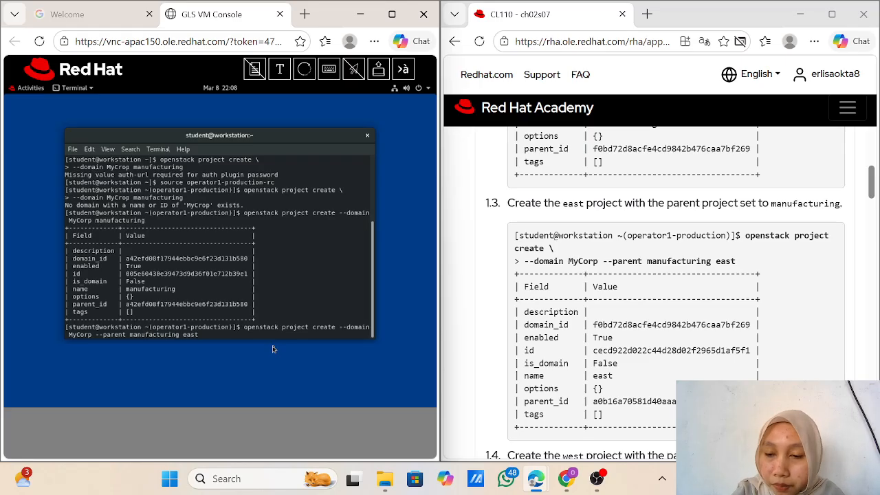
key("Return")
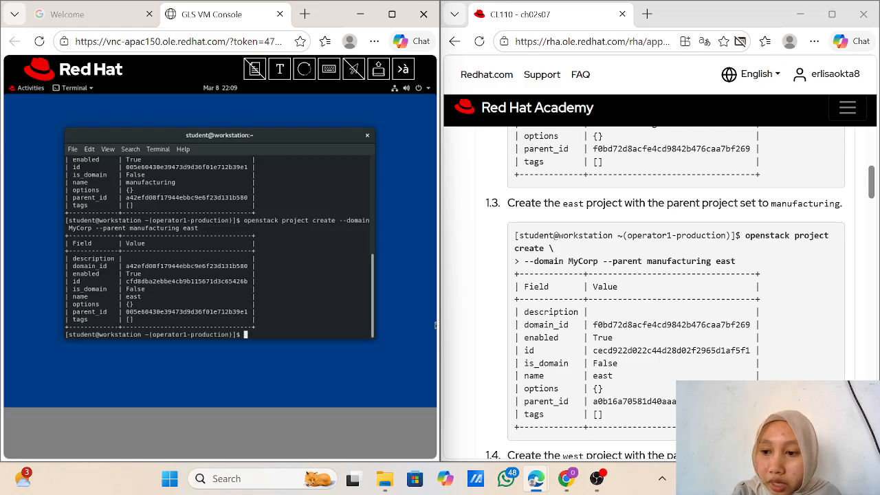
Step: Submit the create command for project west under parent manufacturing in MyCorp
scroll(677, 289, "down", 3)
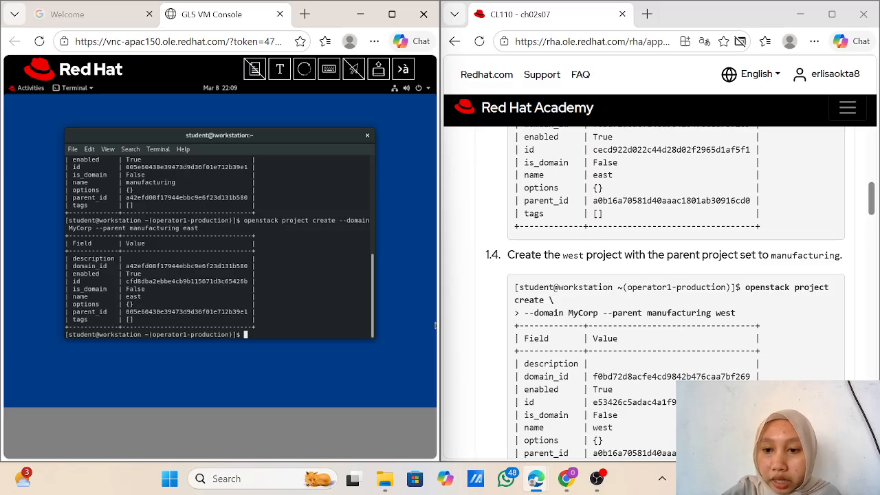
scroll(677, 289, "down", 1)
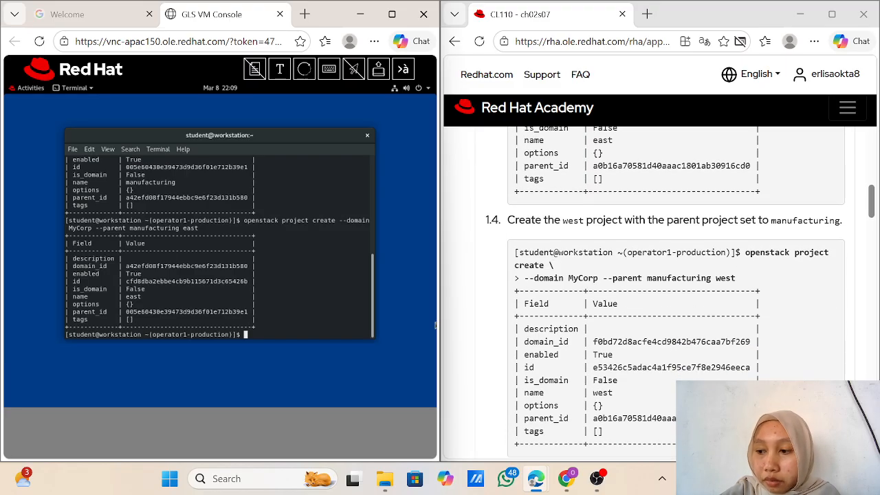
scroll(677, 288, "up", 1)
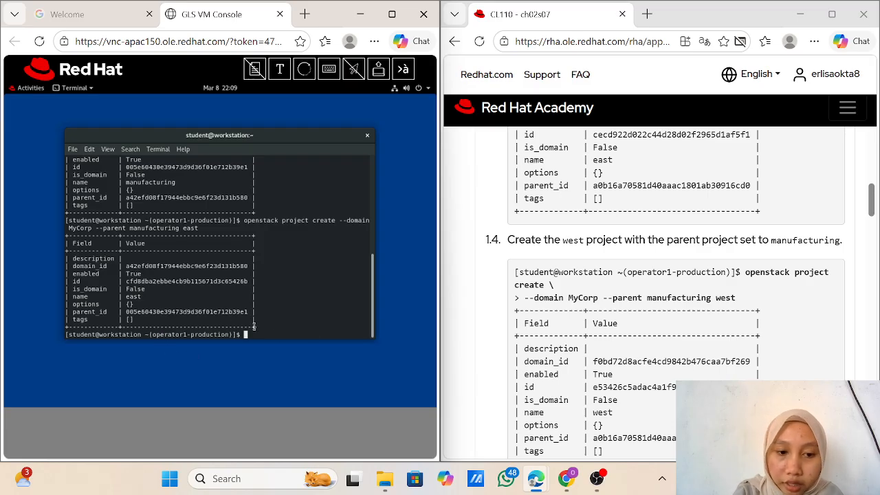
key("Up")
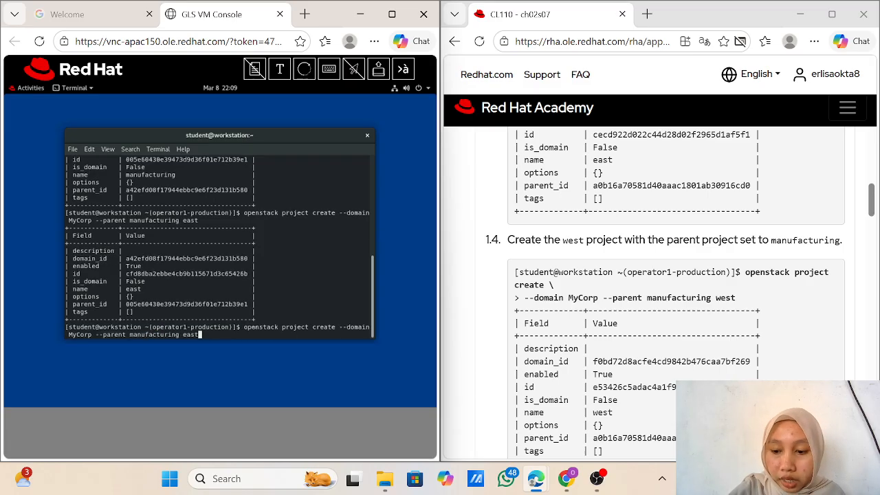
key("BackSpace")
key("BackSpace")
key("BackSpace")
key("BackSpace")
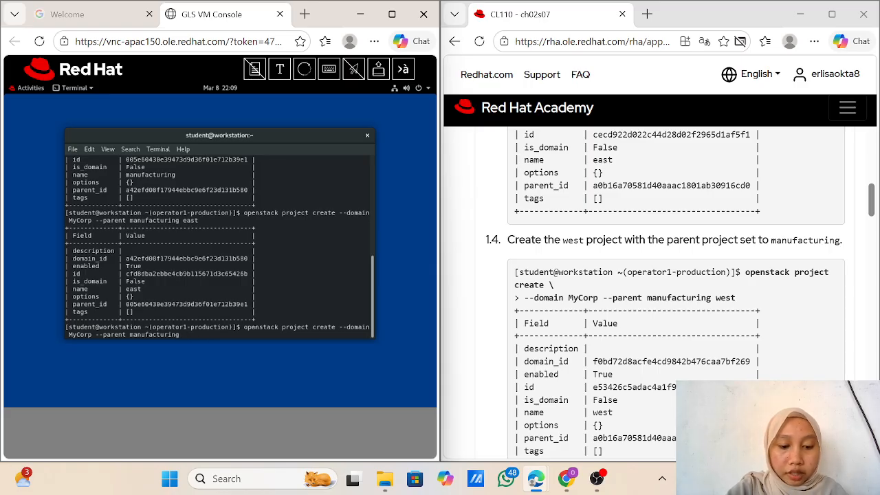
type("wes")
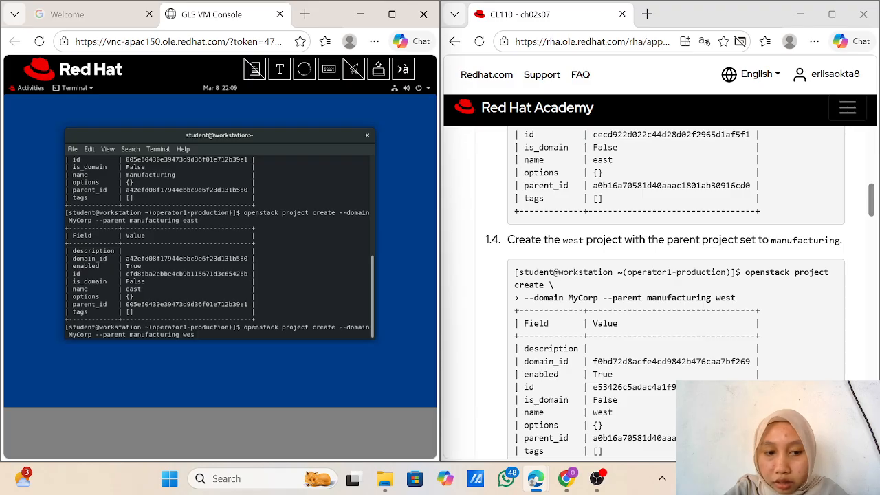
type("t")
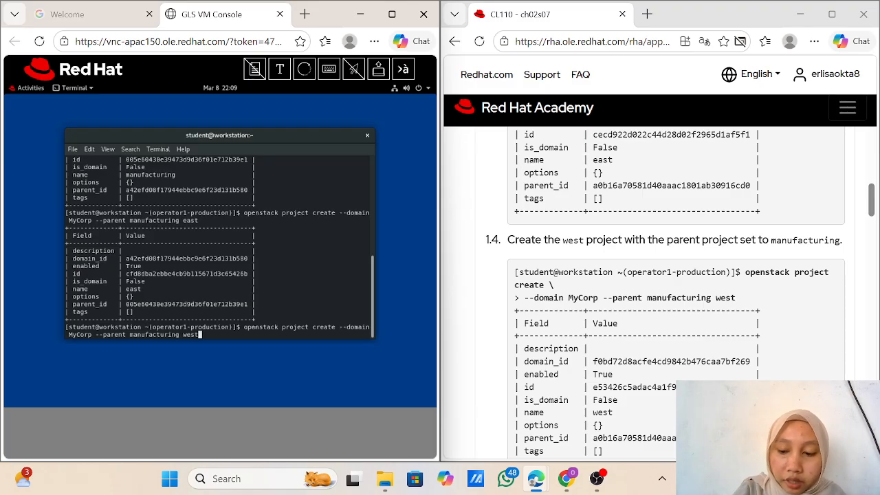
key("Return")
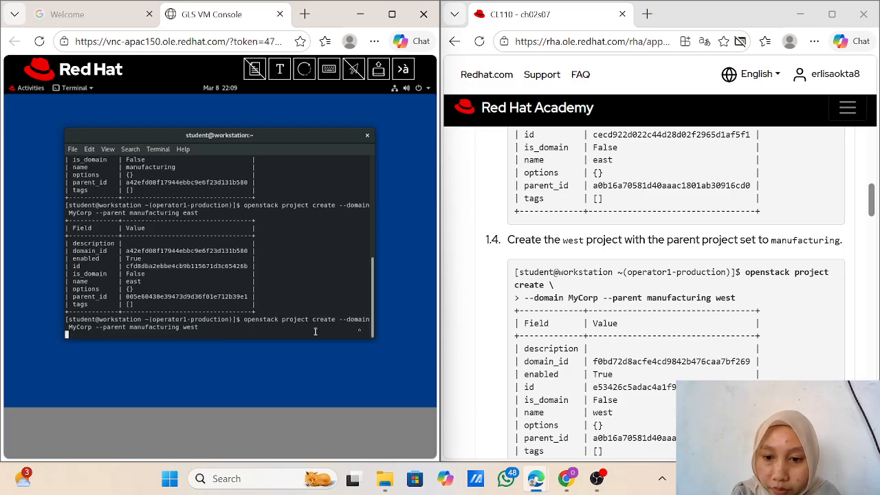
Step: Scroll the west project output and the Red Hat Academy guide to compare with step 1.4 and read step 2
scroll(432, 333, "down", 3)
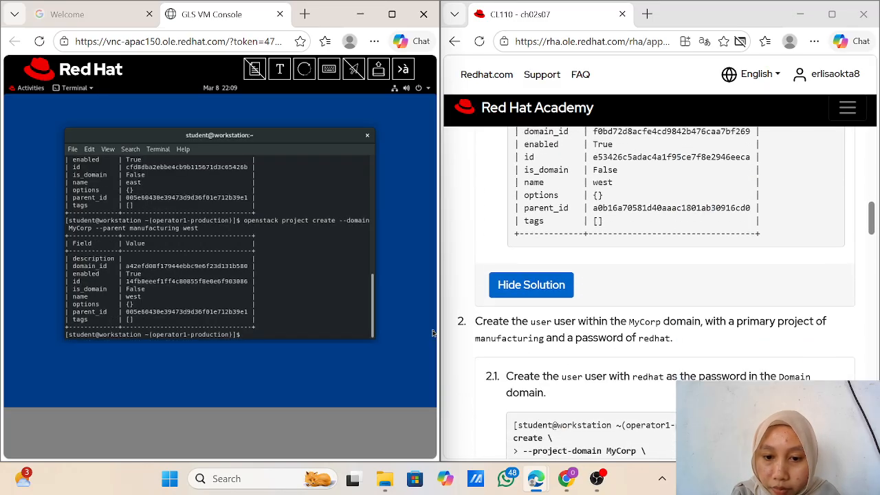
scroll(432, 333, "down", 1)
scroll(432, 333, "up", 5)
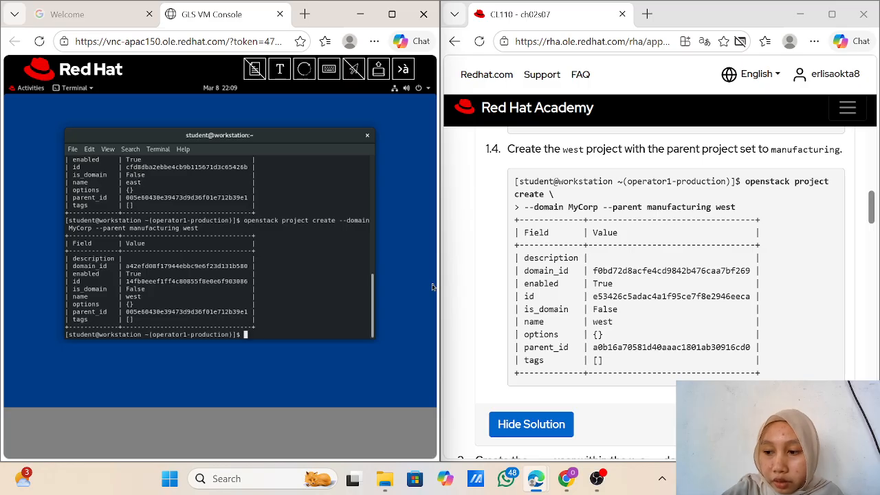
scroll(433, 287, "up", 2)
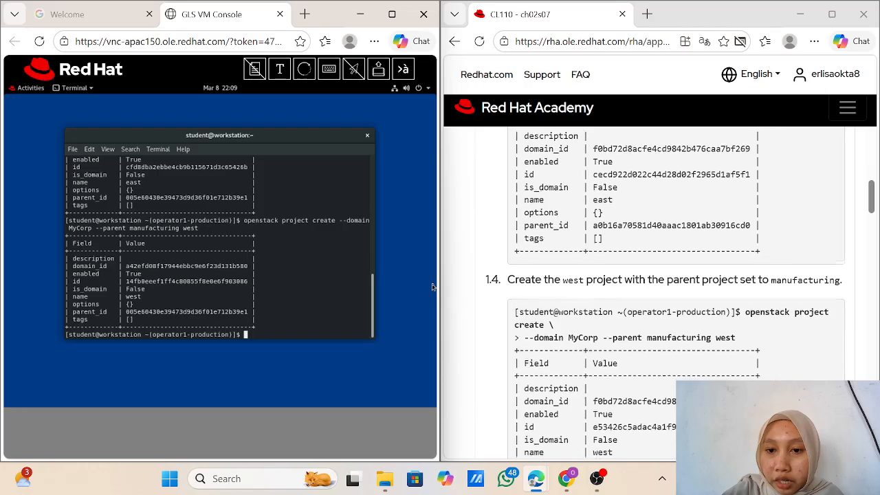
scroll(433, 286, "down", 1)
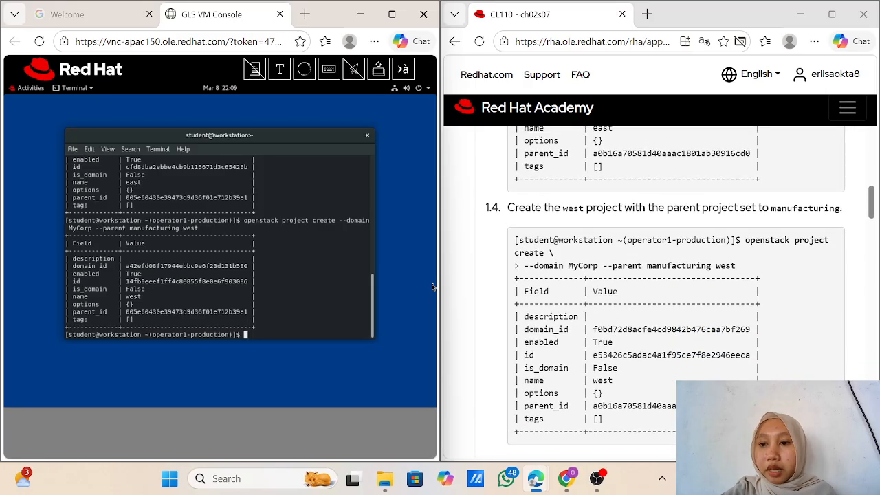
scroll(432, 287, "down", 1)
scroll(433, 287, "down", 1)
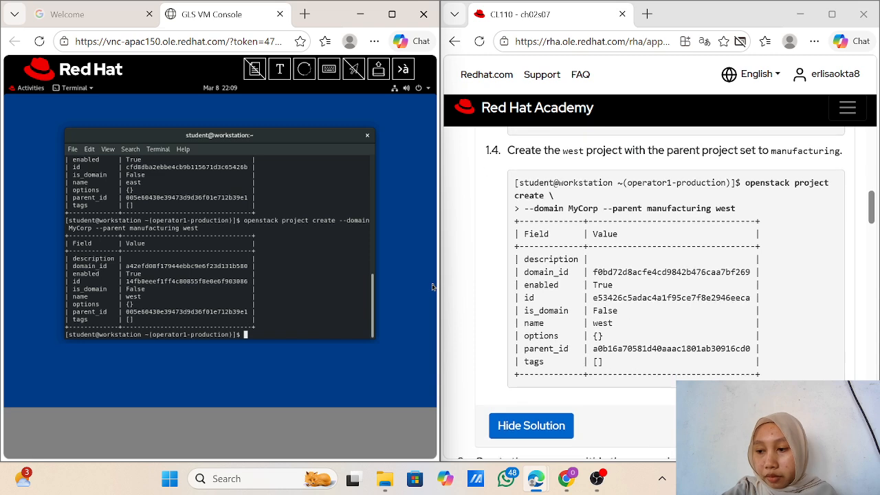
scroll(433, 286, "up", 1)
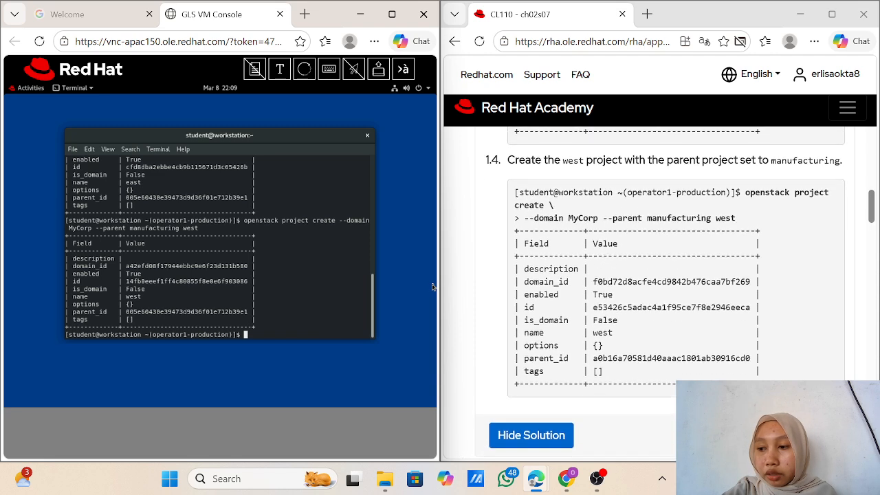
scroll(433, 287, "up", 1)
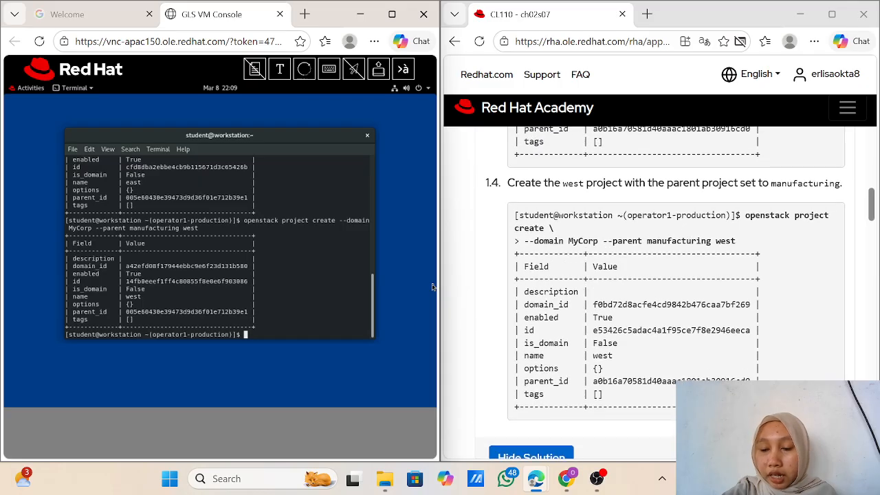
scroll(433, 287, "down", 1)
scroll(433, 287, "down", 1)
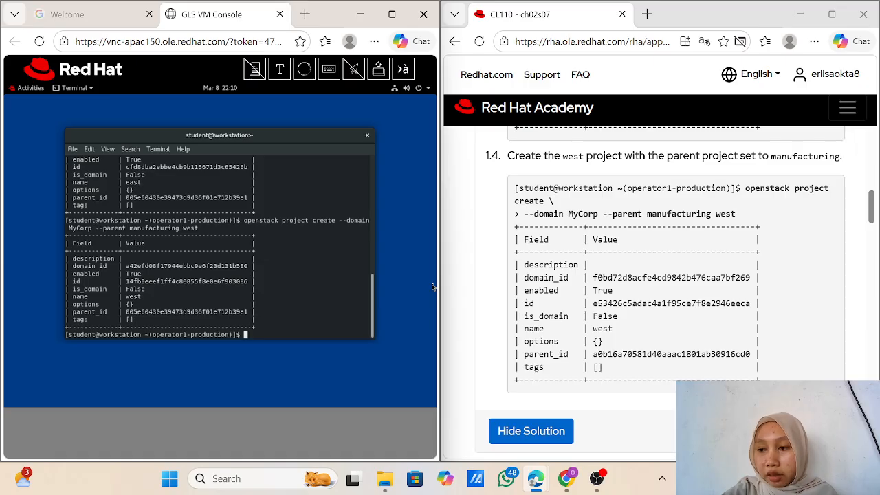
scroll(433, 287, "down", 3)
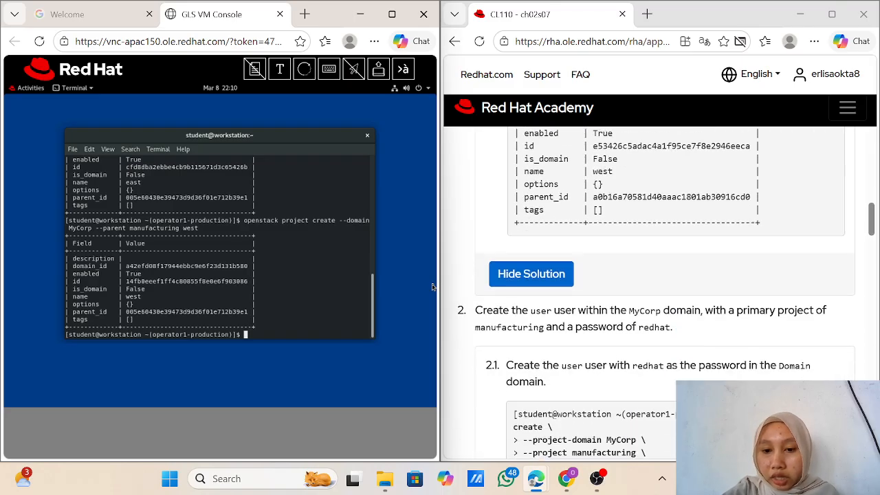
scroll(432, 287, "down", 1)
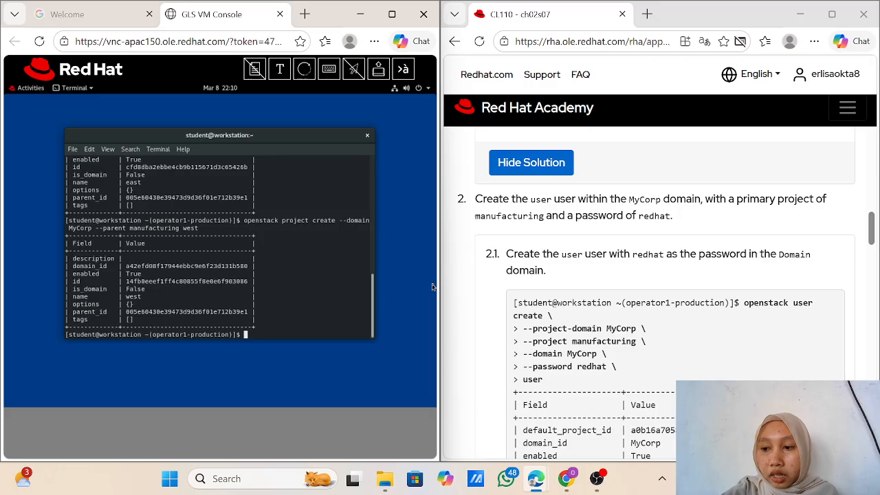
scroll(661, 293, "down", 1)
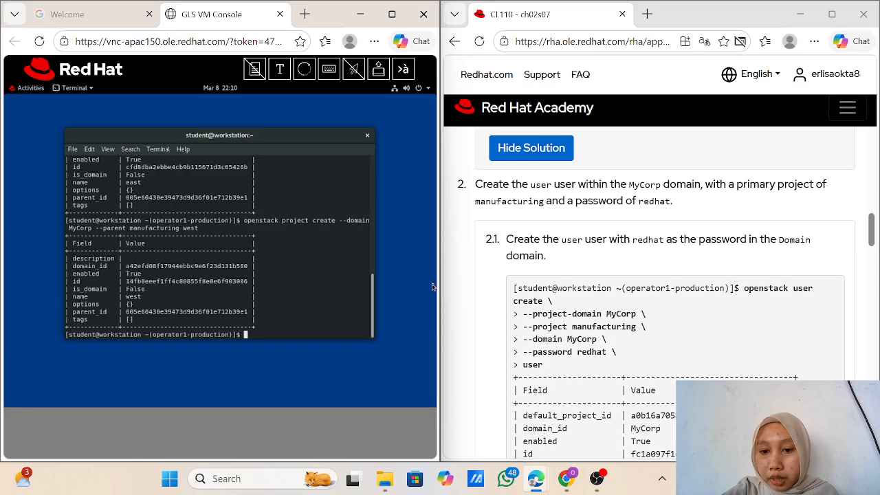
scroll(660, 292, "down", 1)
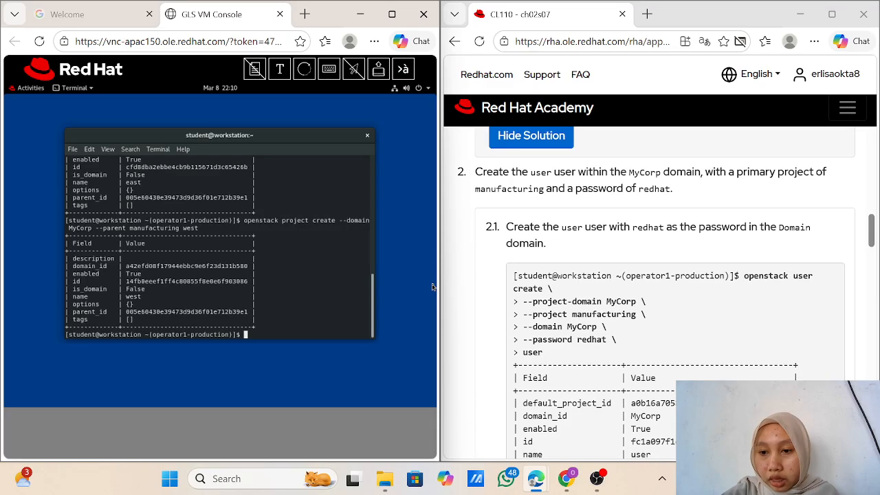
scroll(660, 293, "down", 1)
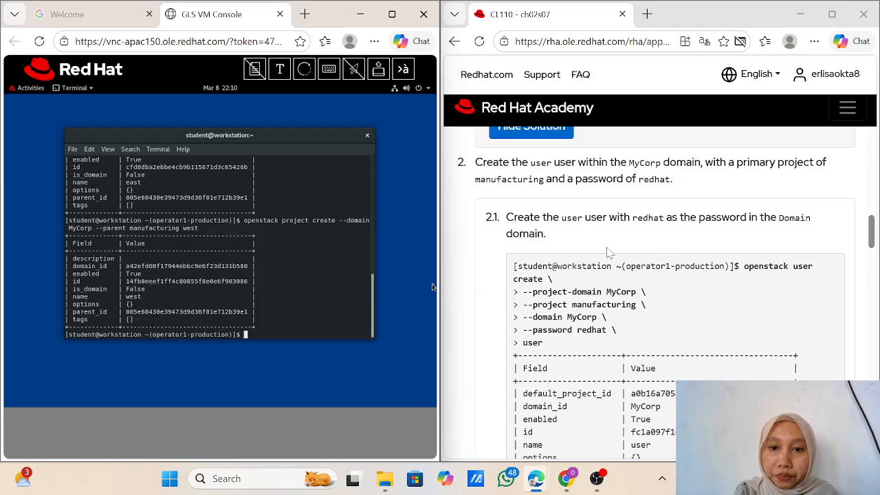
scroll(608, 253, "up", 1)
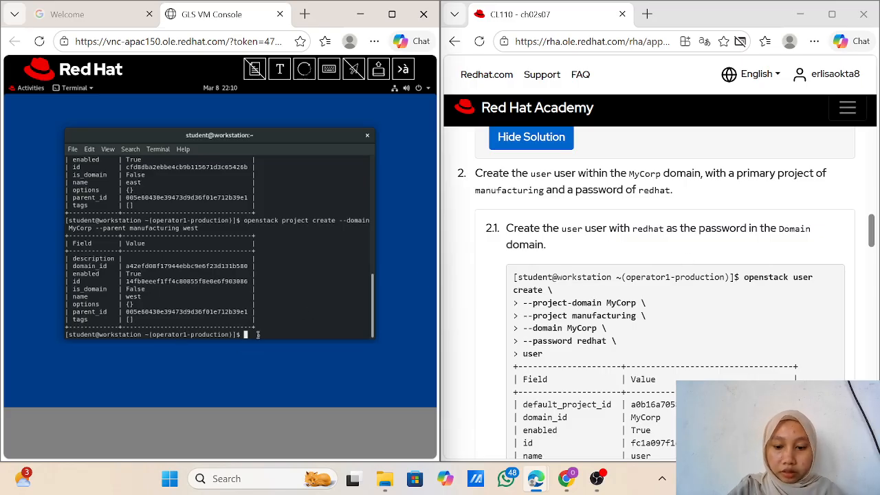
Step: Start an 'openstack user create' command with --project-domain MyCorp on a continued line
type("openstac")
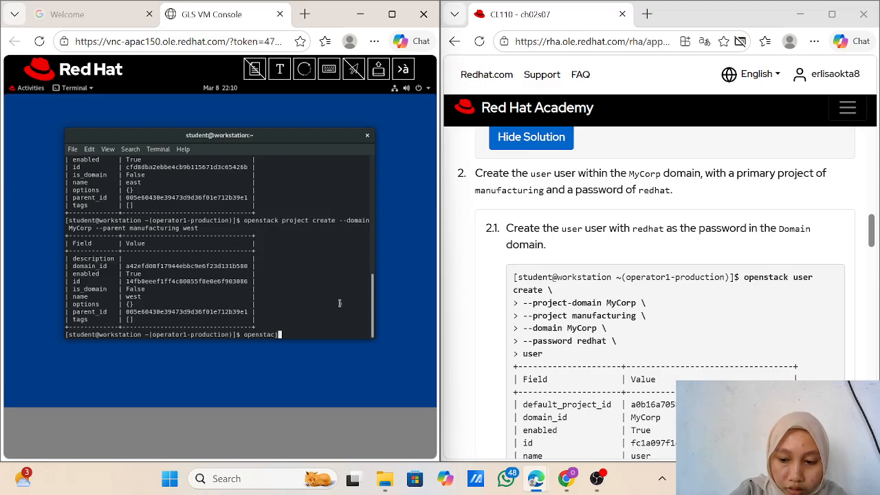
type("k")
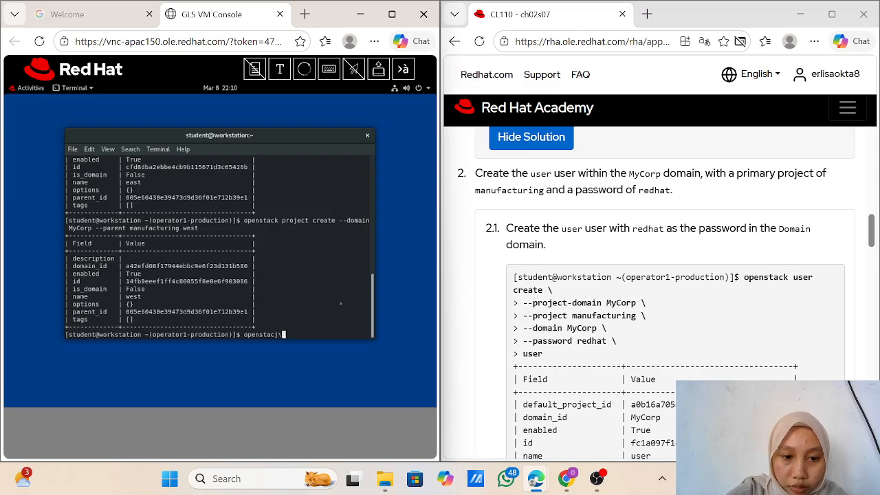
key("BackSpace")
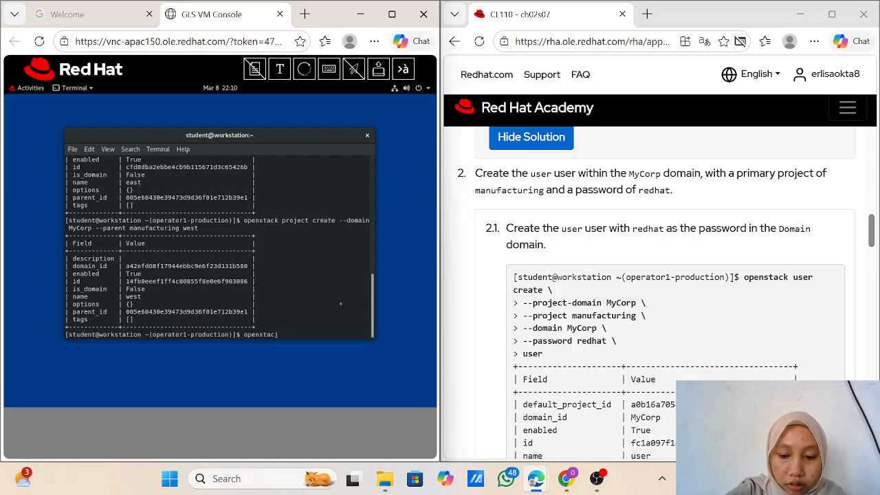
key("BackSpace")
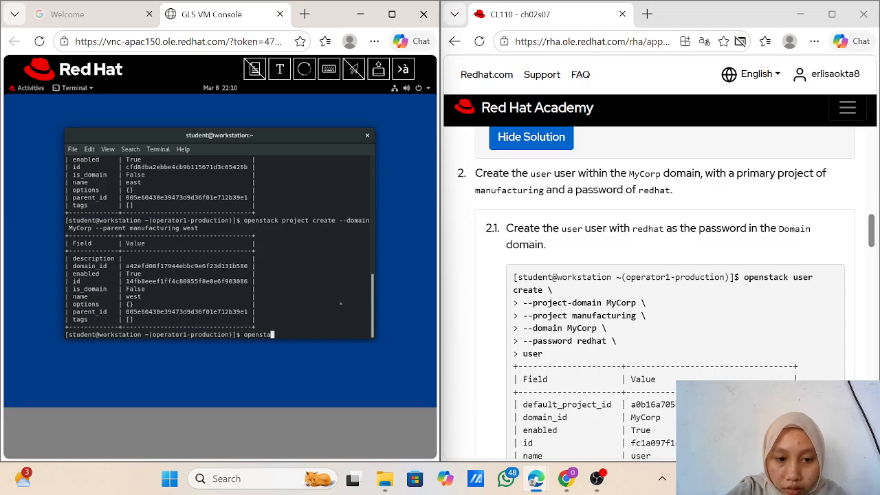
type("ck")
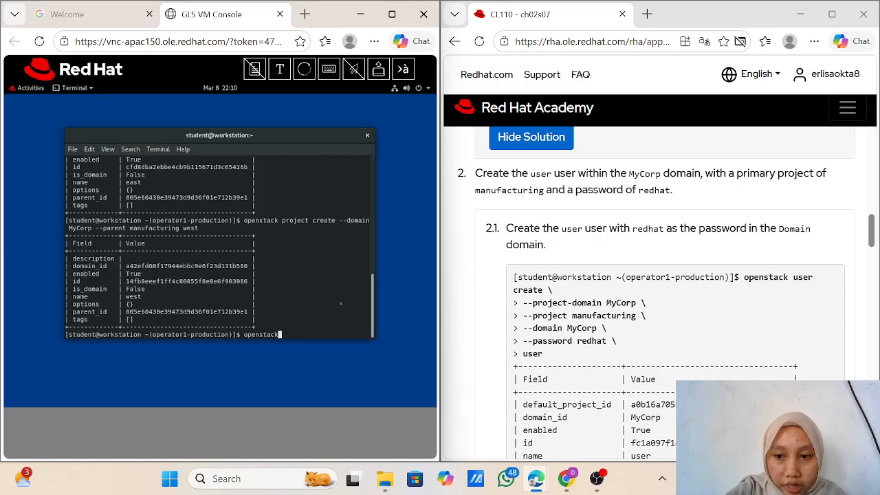
type(" user c")
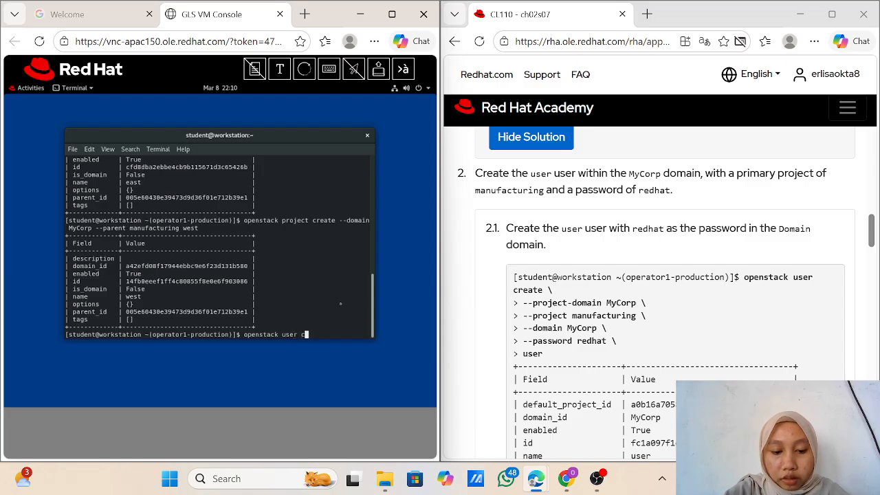
type("rea")
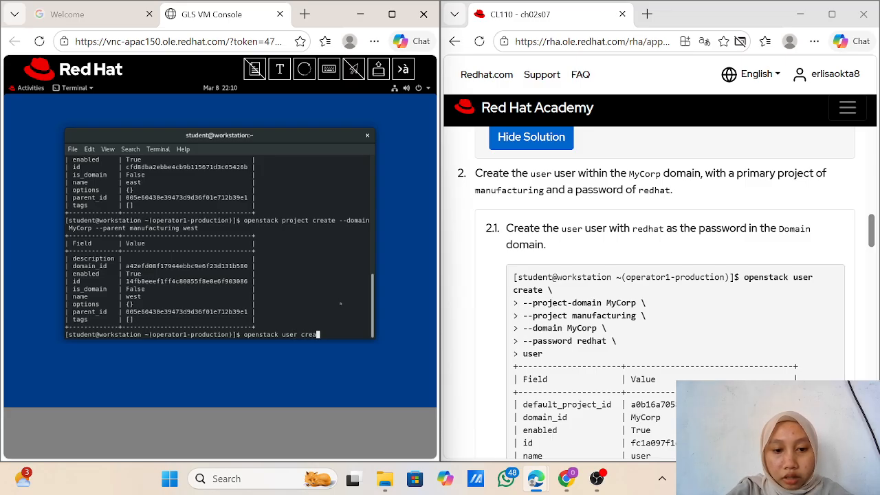
type("te \\")
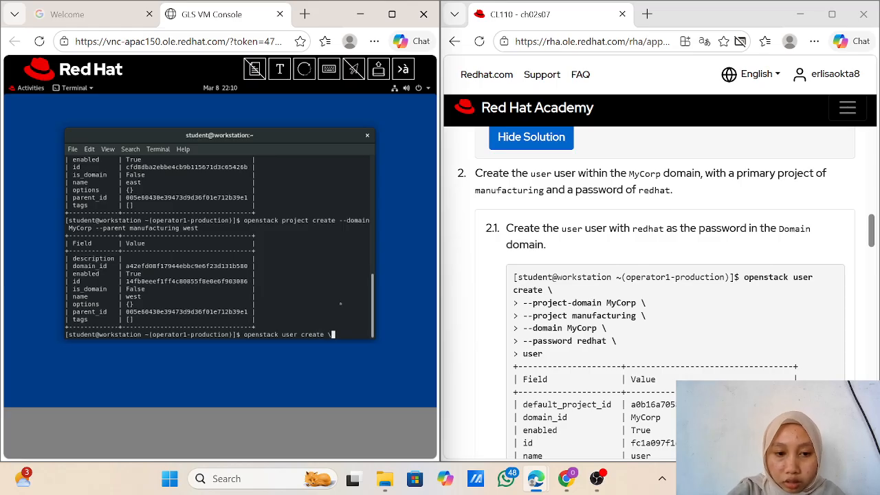
key("Return")
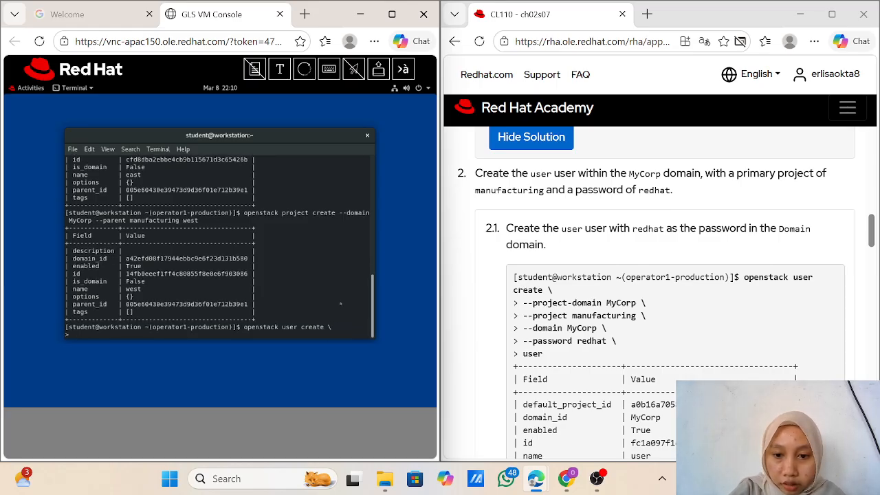
type("--")
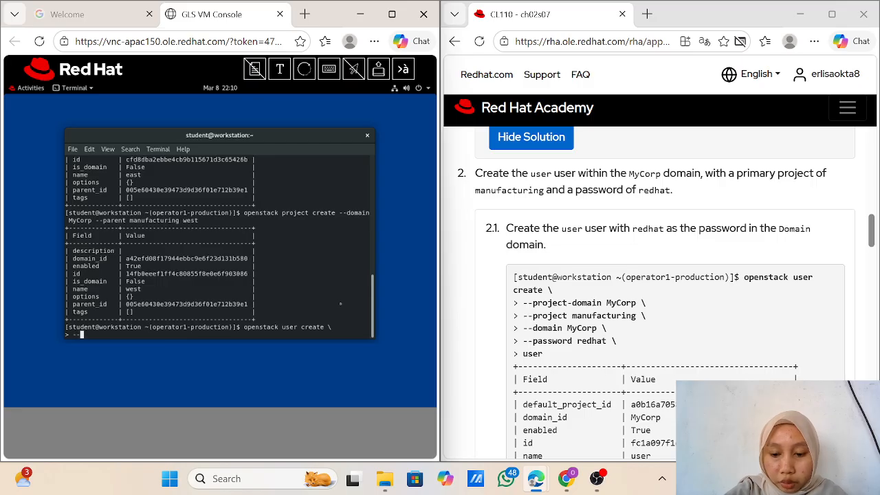
type("projec")
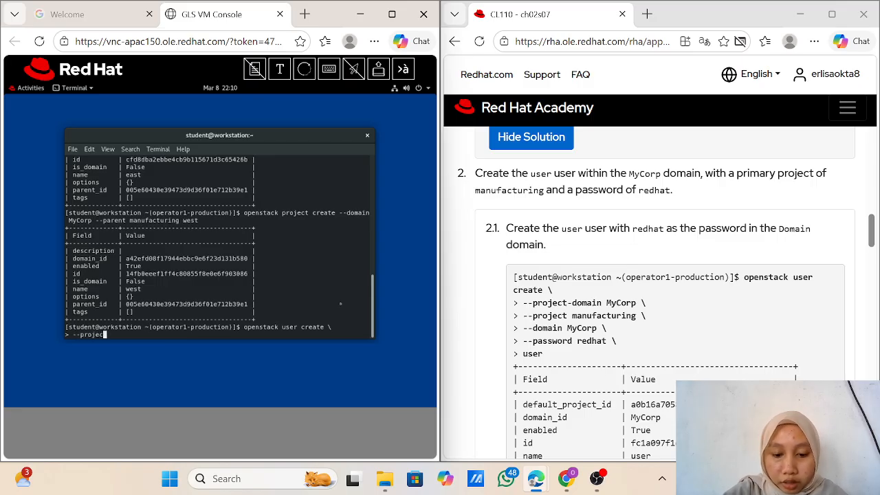
type("t")
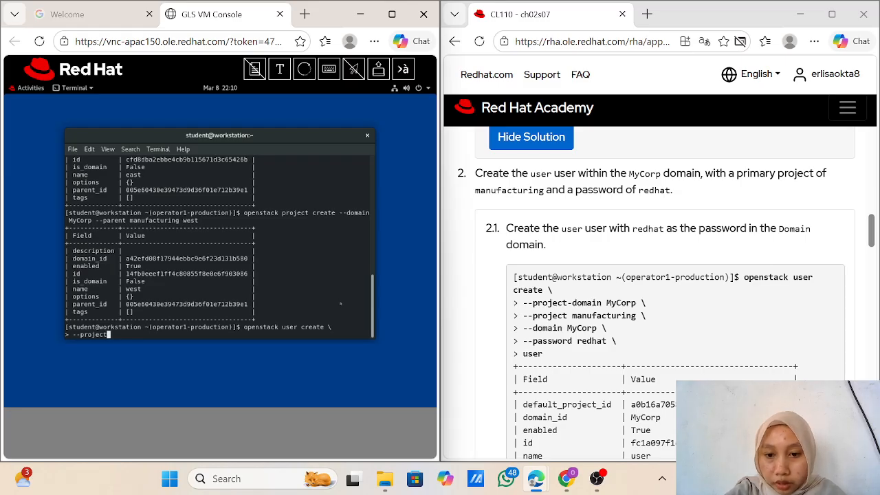
type("-")
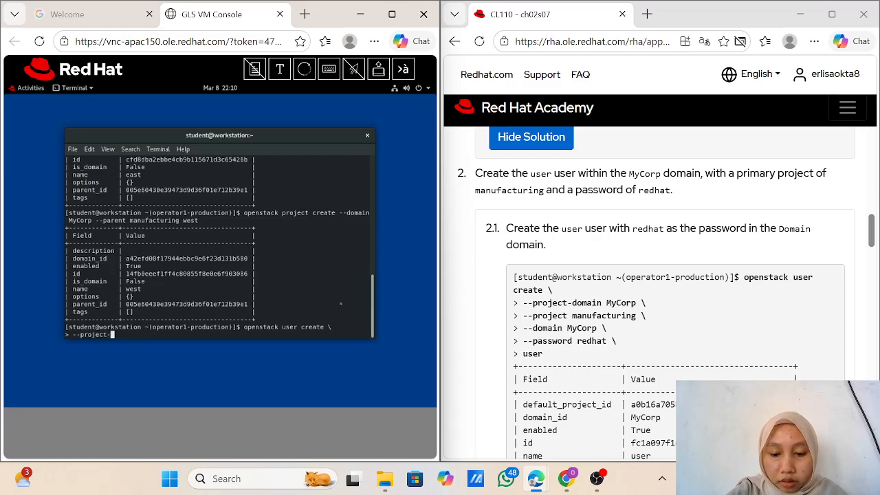
type("domain")
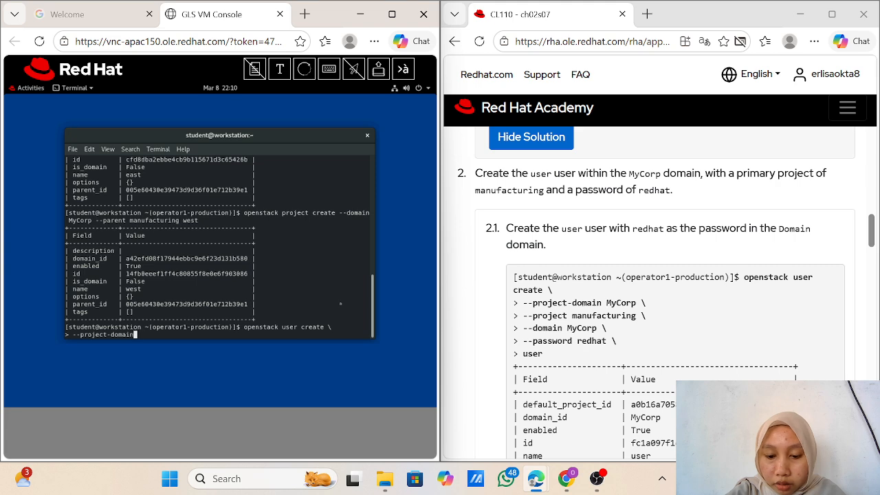
type(" My")
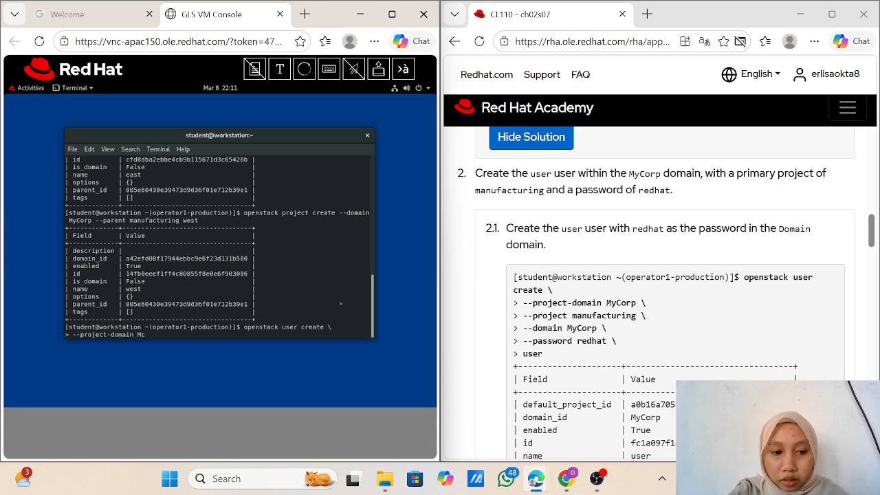
type("y")
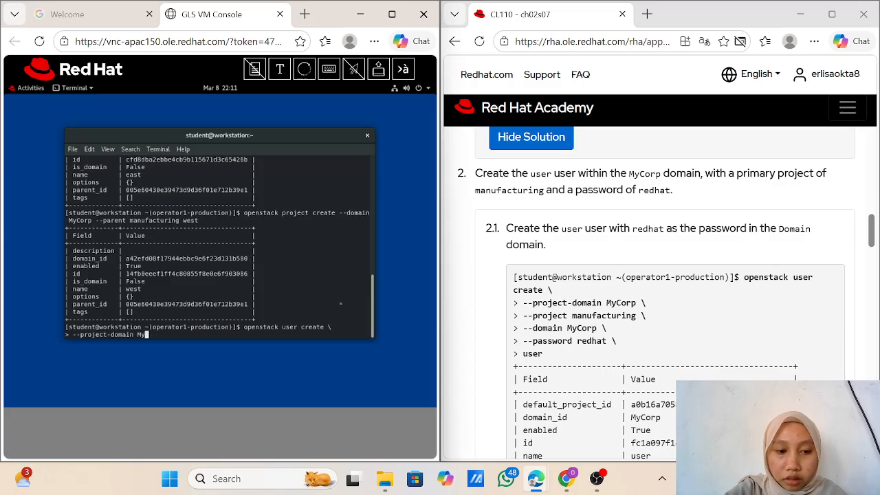
type("Corp")
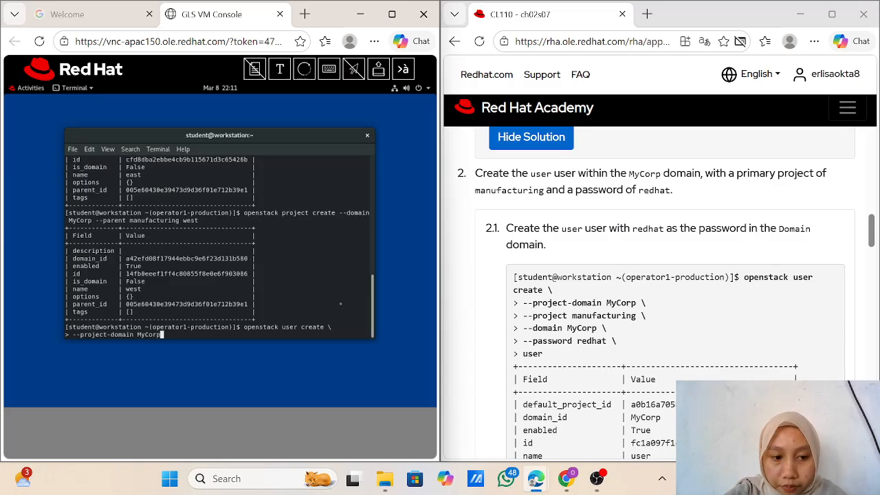
type(" \\")
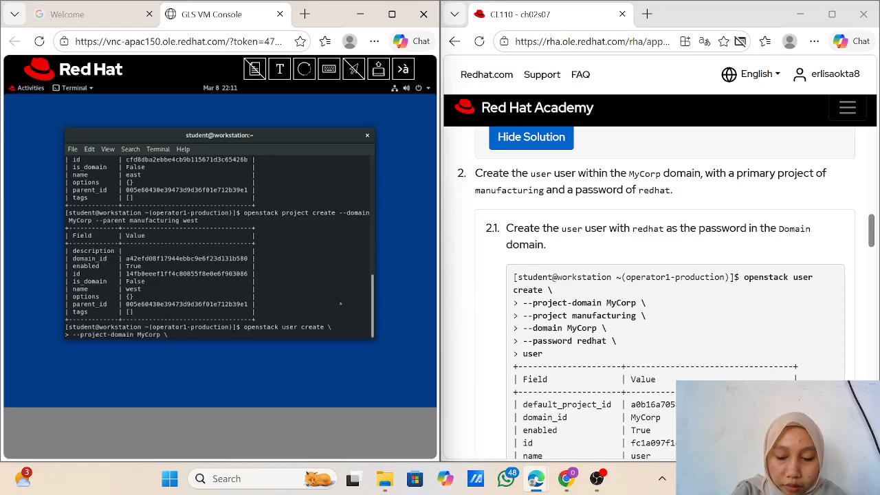
key("Return")
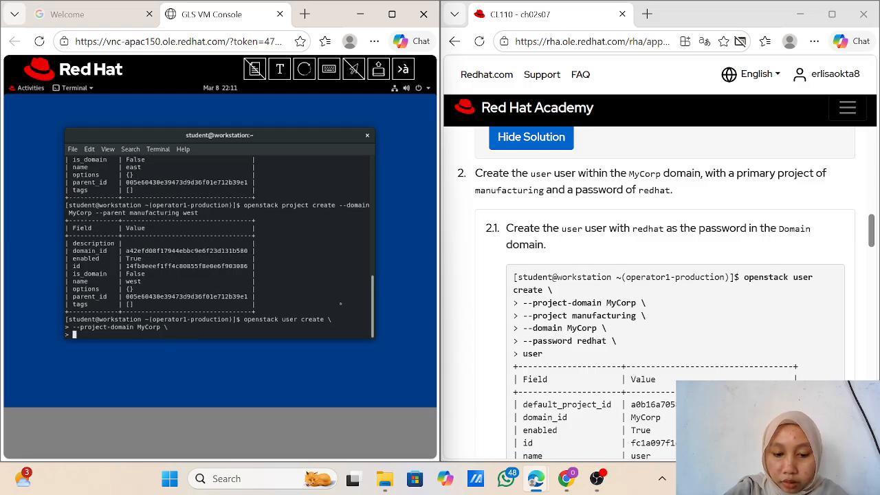
Step: Add --project manufacturing, --domain MyCorp, the lab password and user name 'user', then run it
type("p-project")
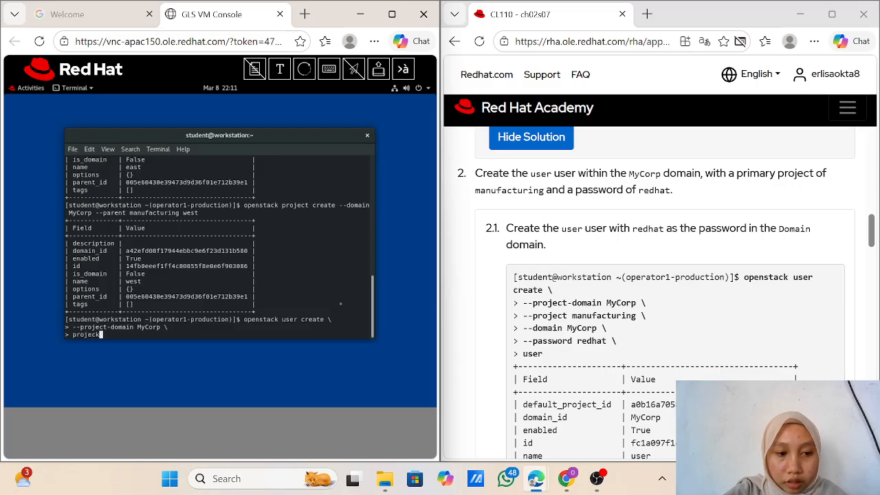
key("Left")
key("Left")
key("Left")
key("Left")
key("Left")
key("Left")
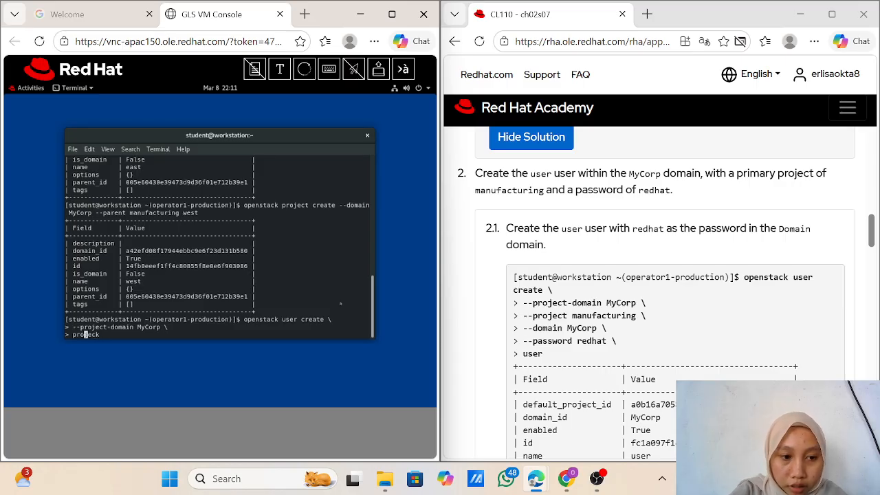
type("--")
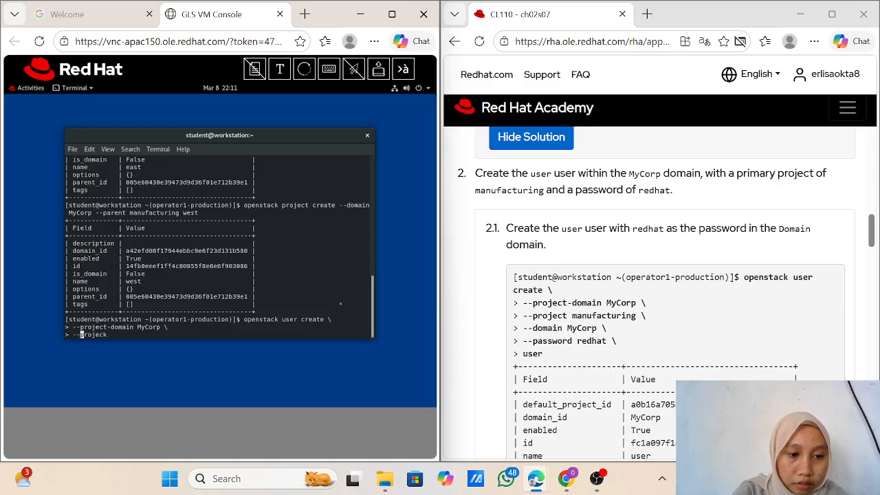
key("End")
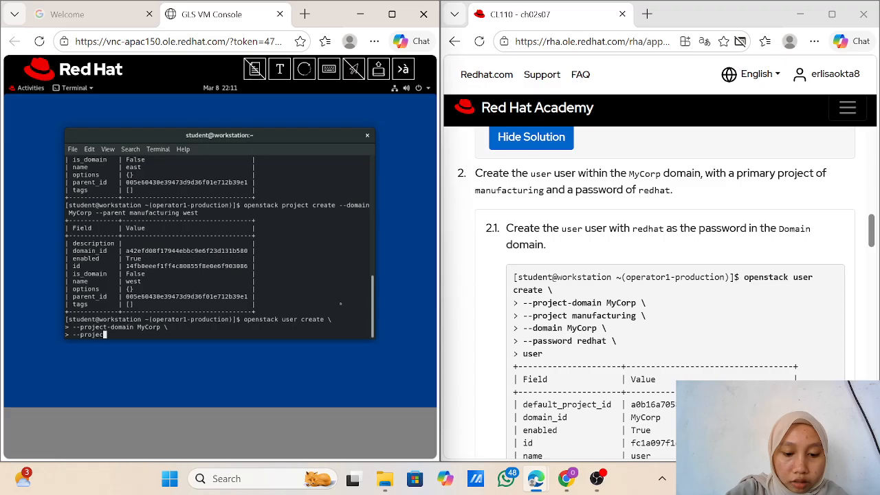
type("manu")
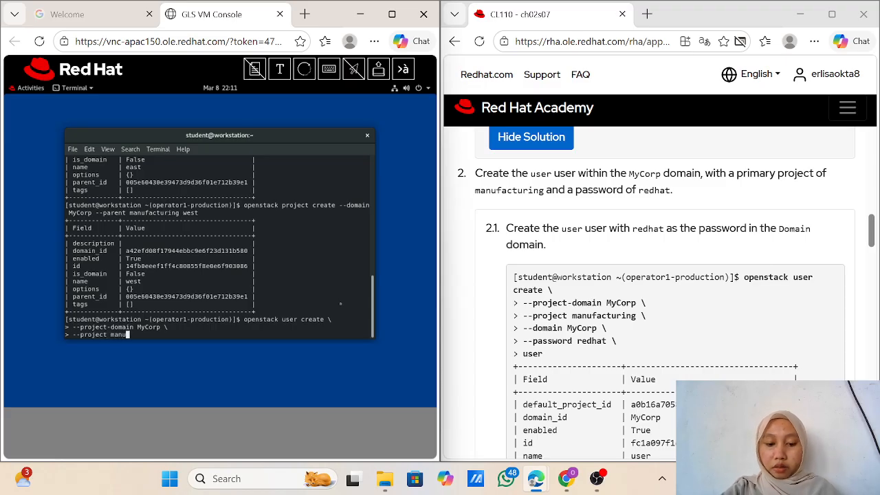
type("facturing")
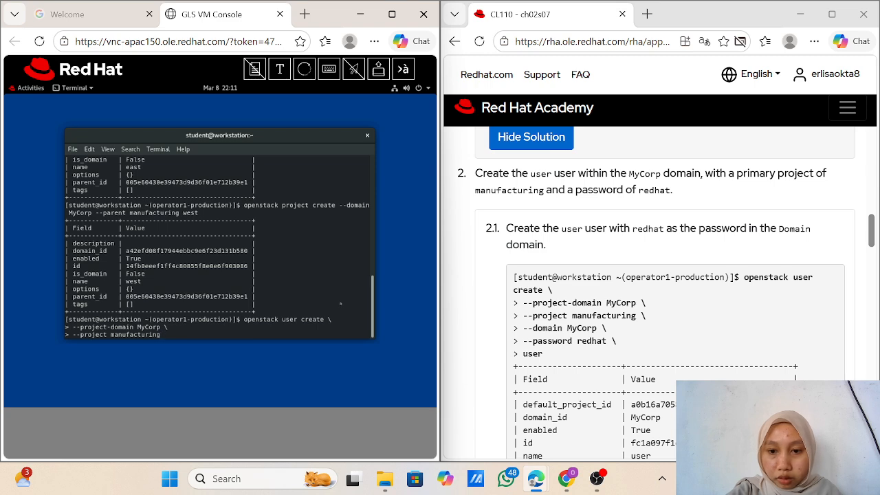
type(" \\")
key("Return")
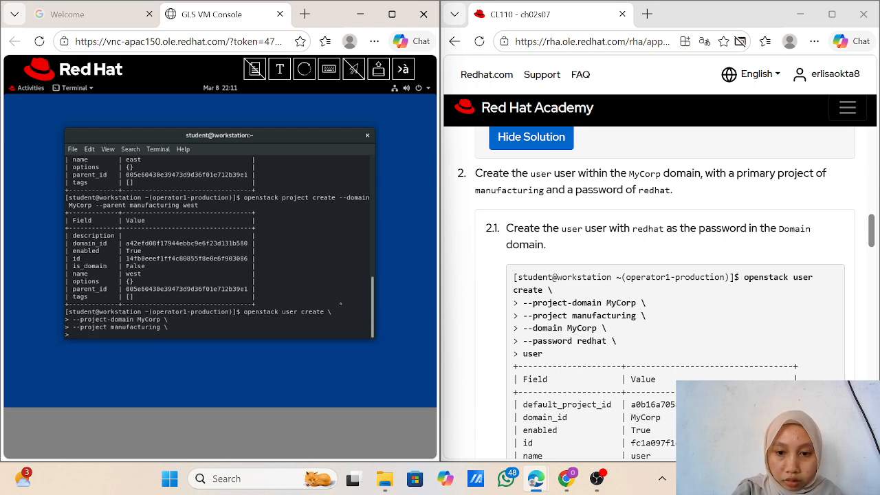
type("--domain")
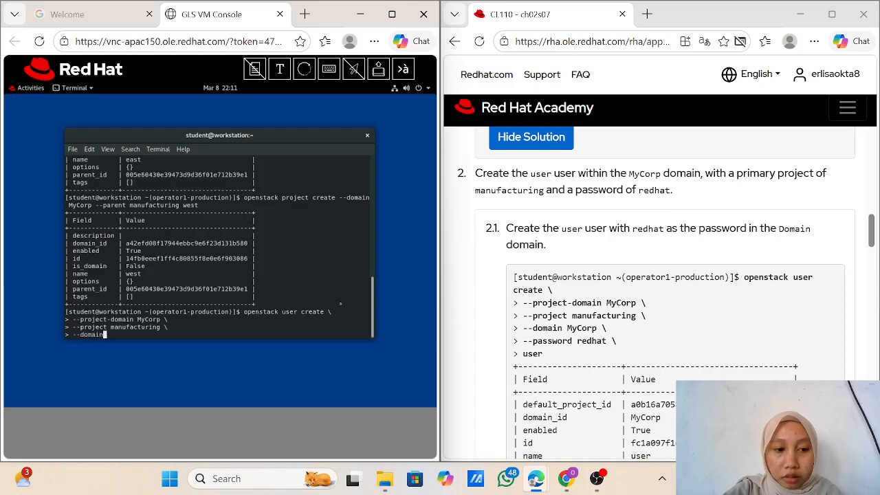
type(" My")
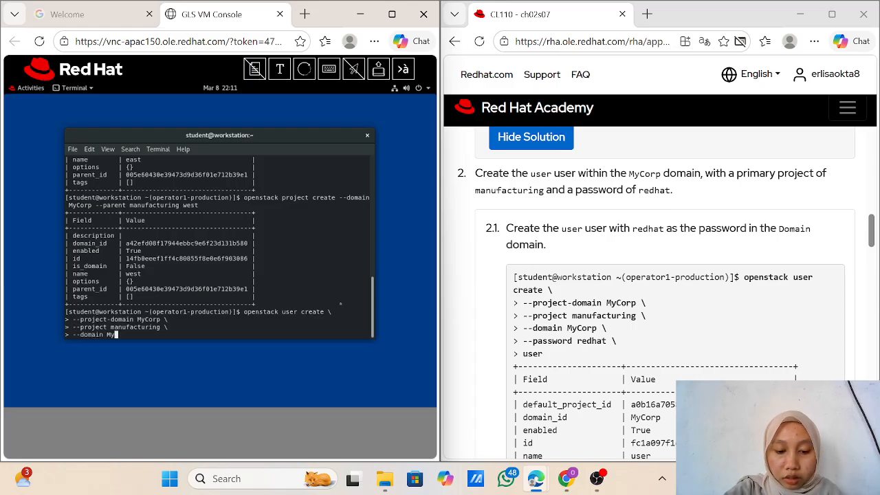
type("Corp")
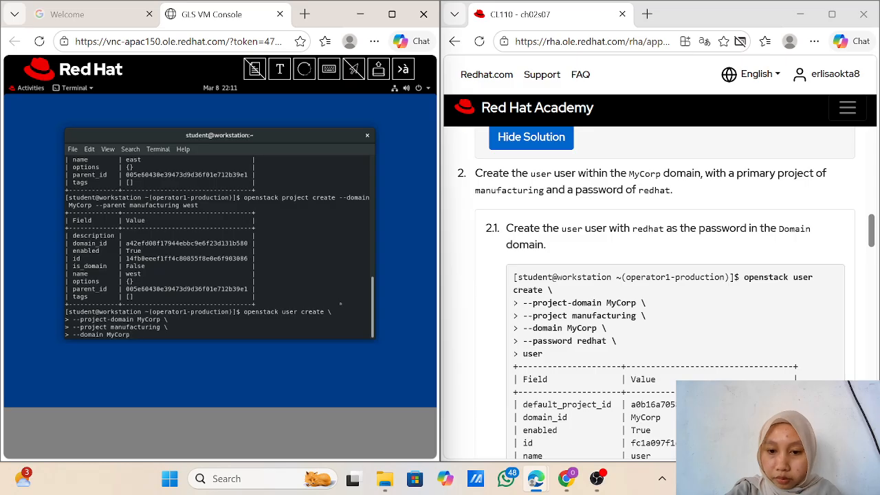
type(" \\")
key("Return")
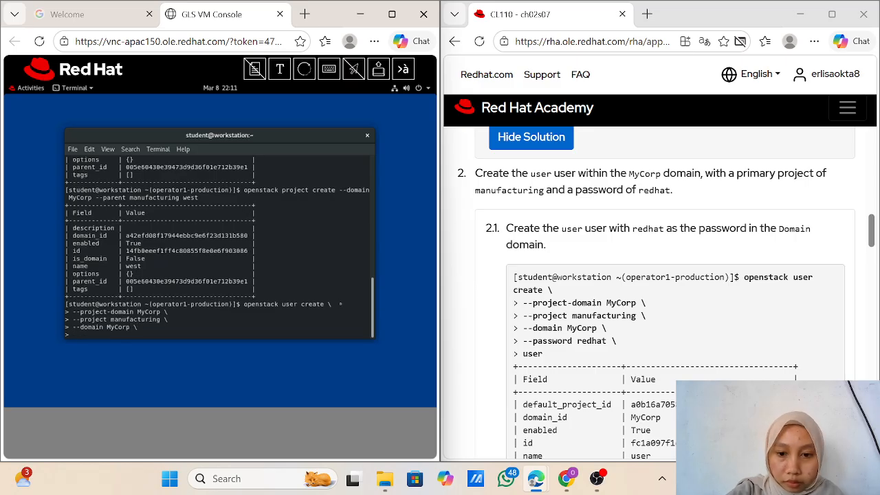
type("--")
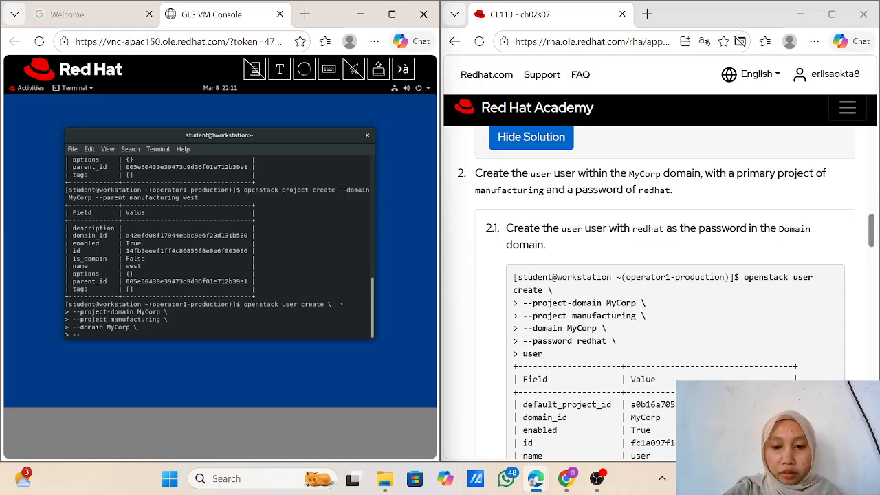
type("password")
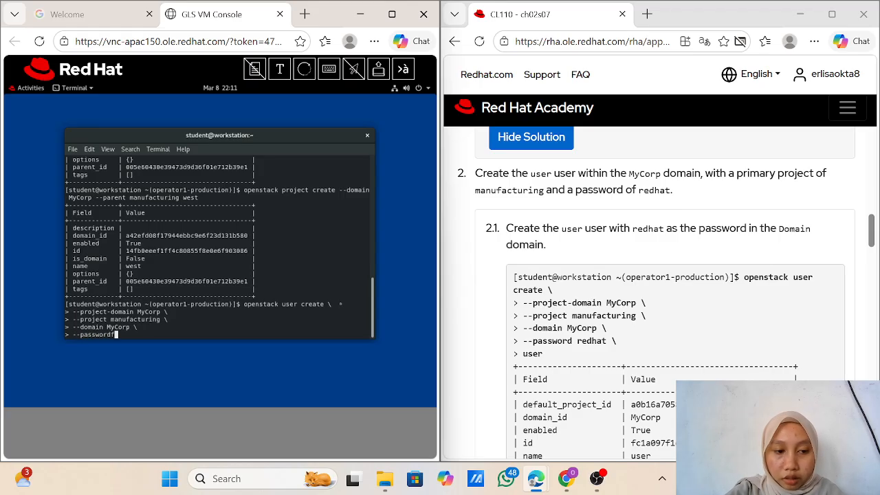
key("BackSpace")
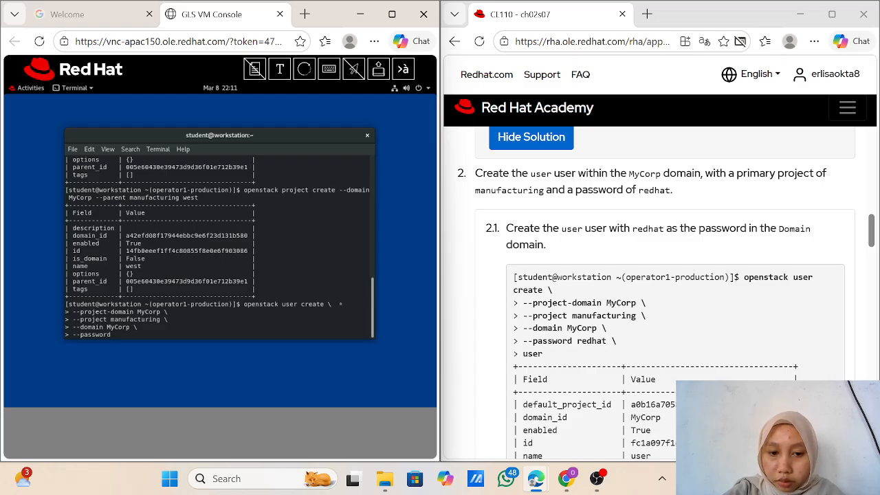
type("re")
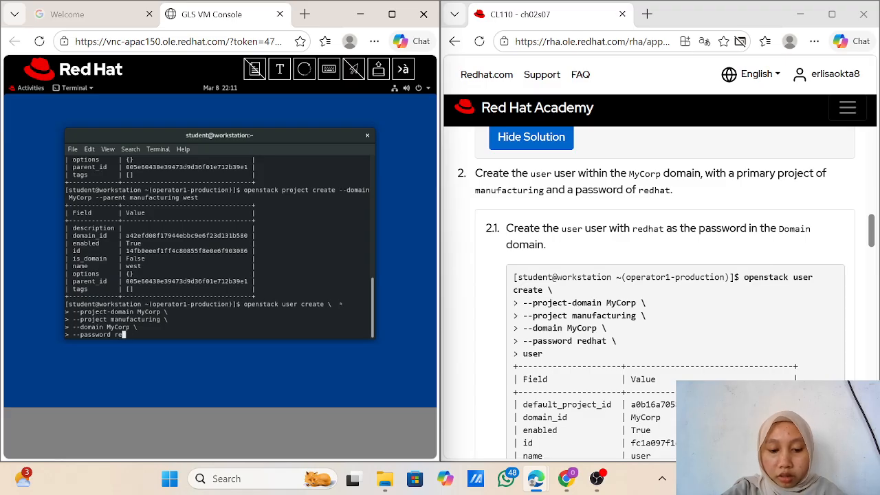
type("dhat \\")
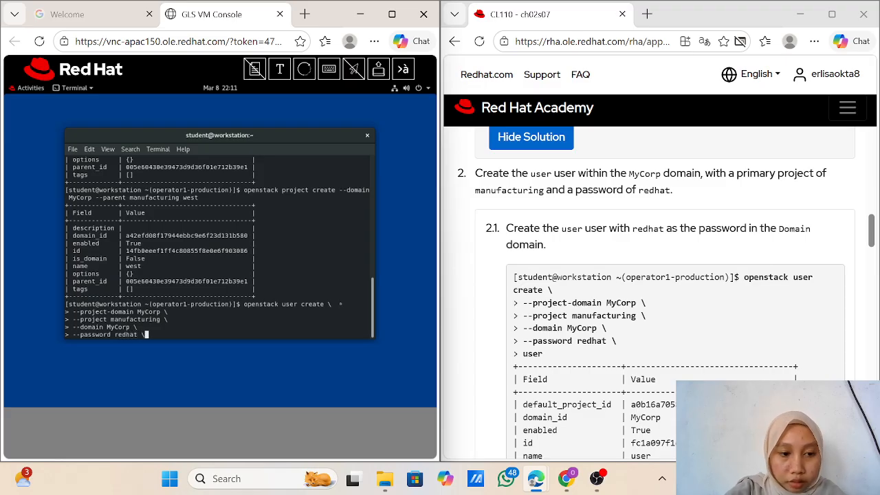
key("Return")
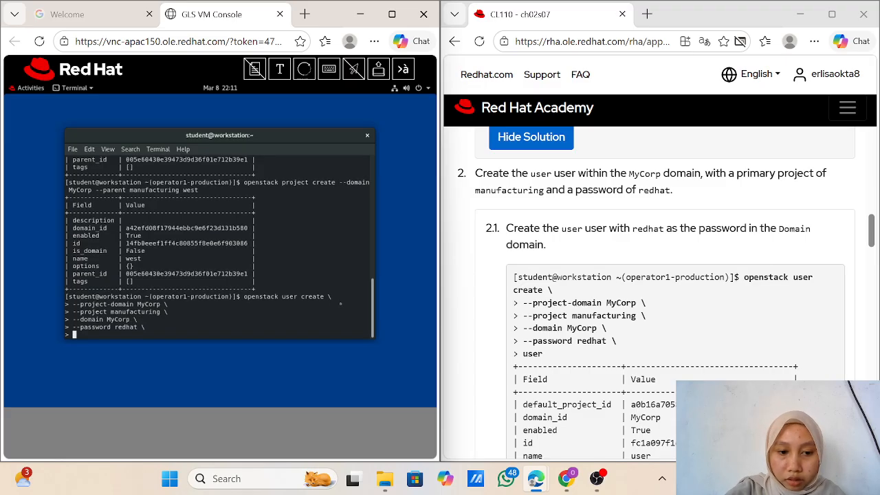
type("user")
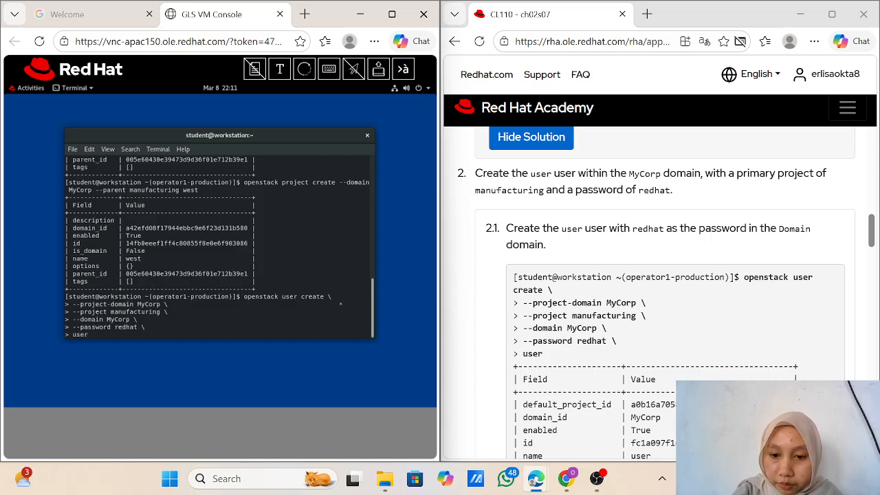
key("Return")
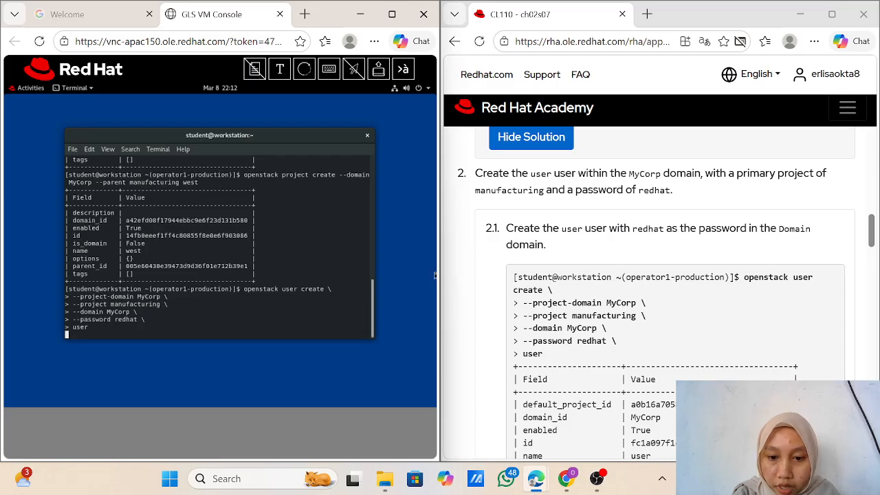
Step: Review the created user's output and scroll the Red Hat Academy guide to step 3.1
scroll(477, 275, "down", 2)
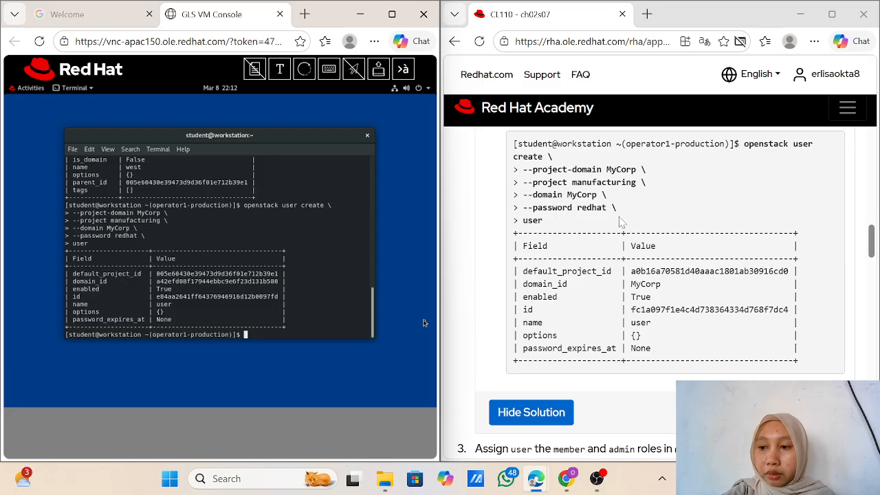
scroll(621, 221, "down", 1)
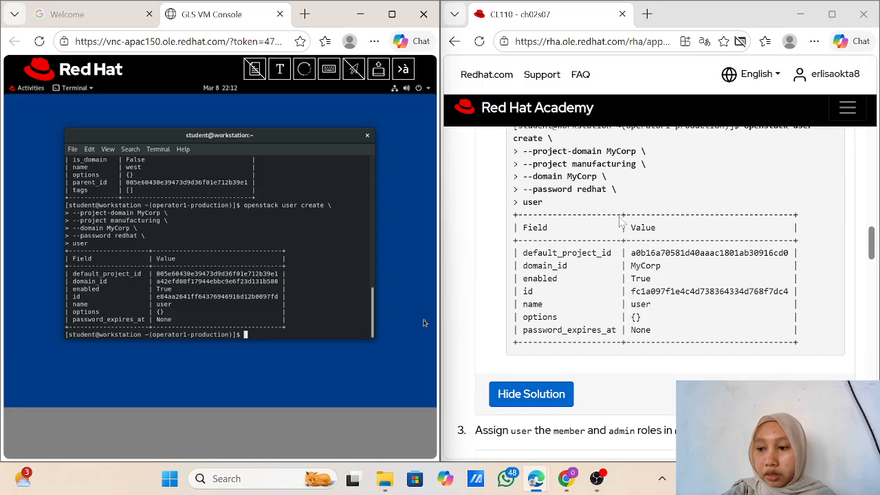
scroll(621, 221, "down", 3)
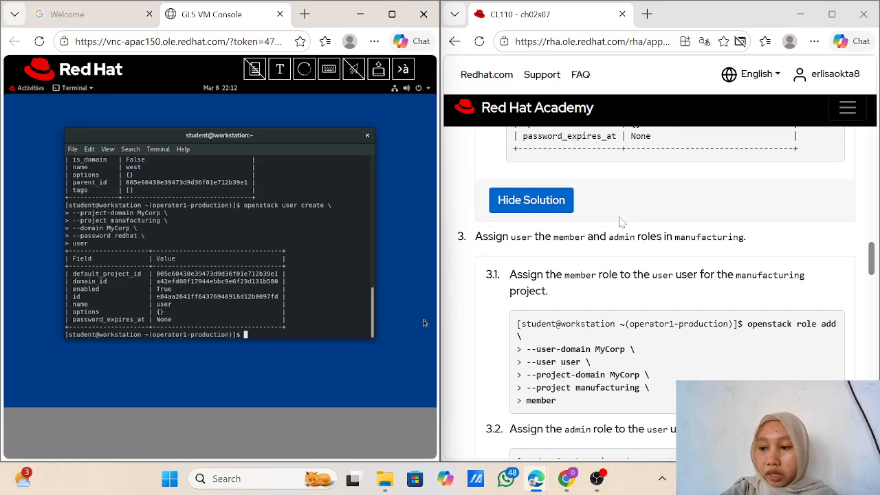
scroll(621, 222, "down", 1)
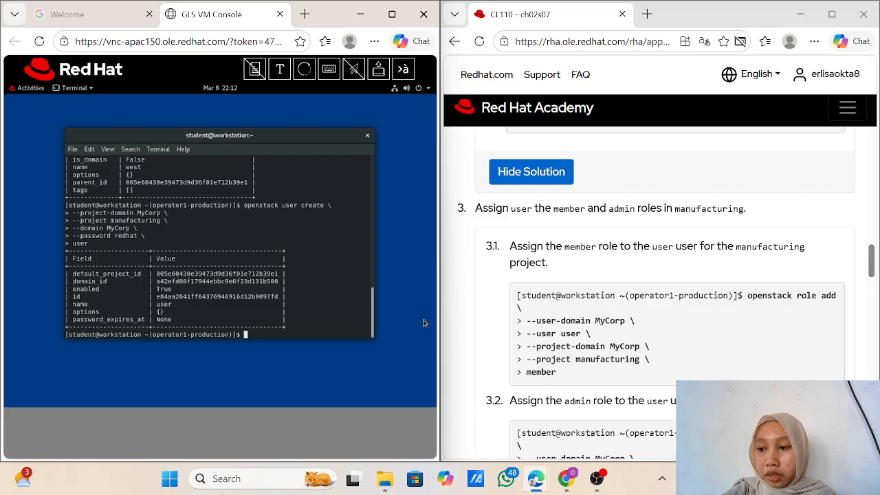
scroll(657, 293, "down", 1)
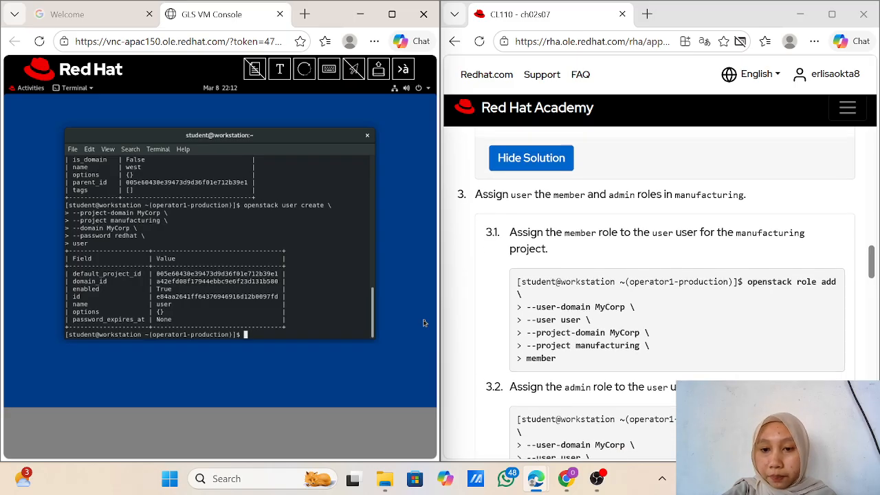
scroll(657, 293, "down", 1)
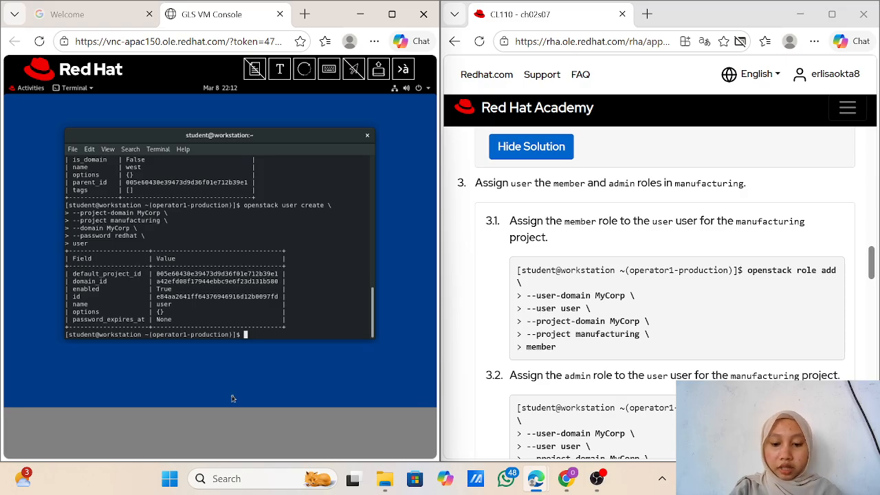
Step: Begin 'openstack role add' with --user-domain MyCorp and --user user
type("opensta")
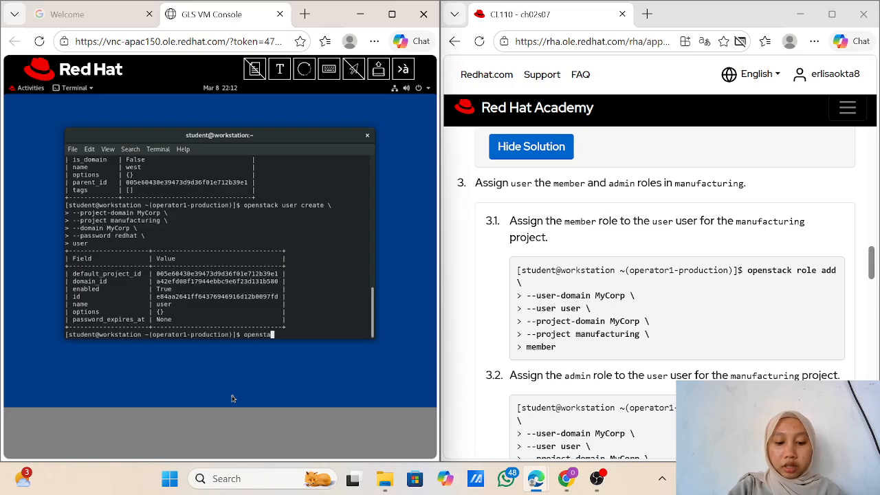
type("ck")
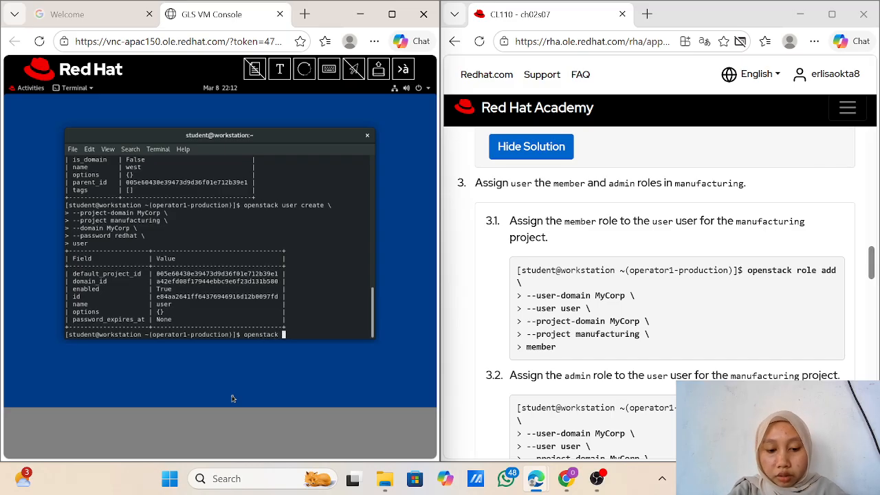
type(" role add ")
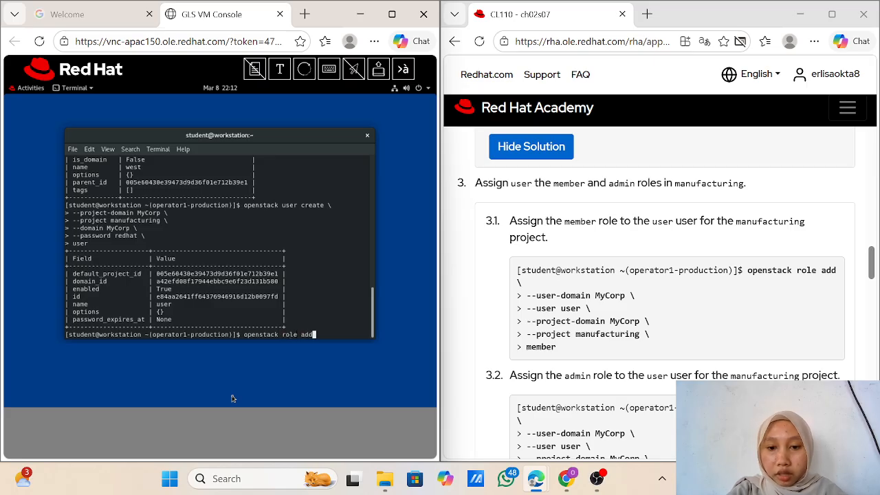
type("\\")
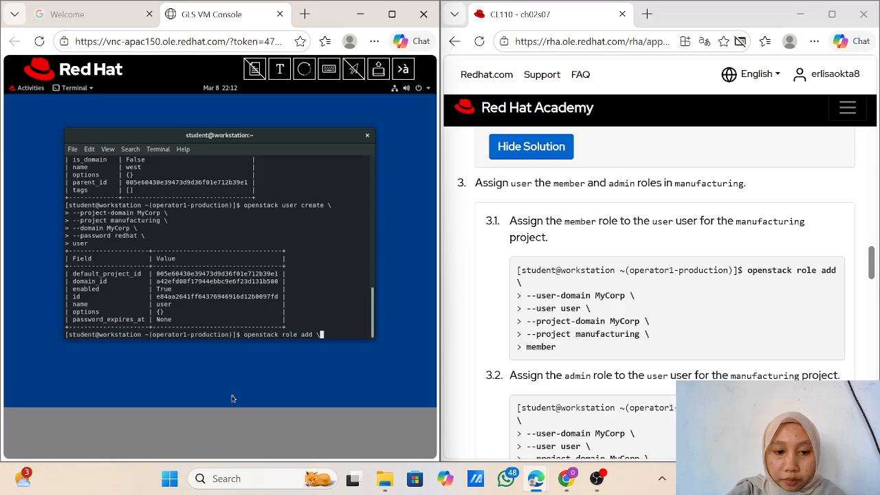
key("Return")
type("--")
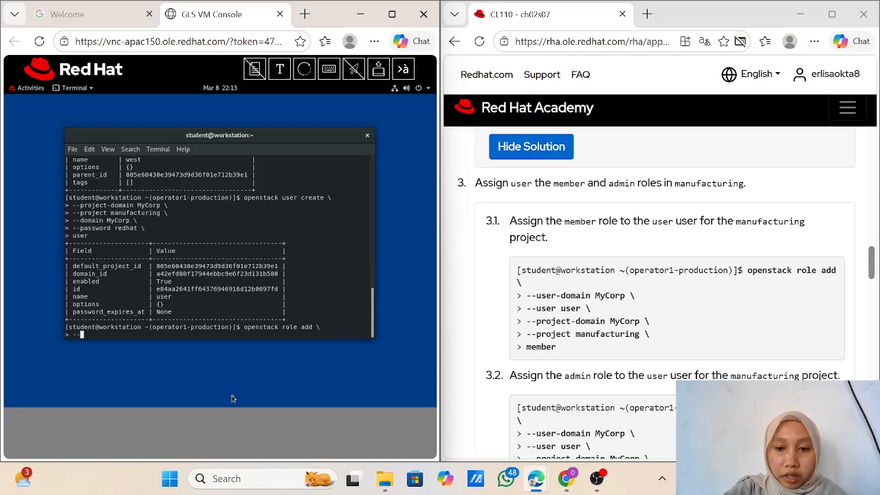
type("user")
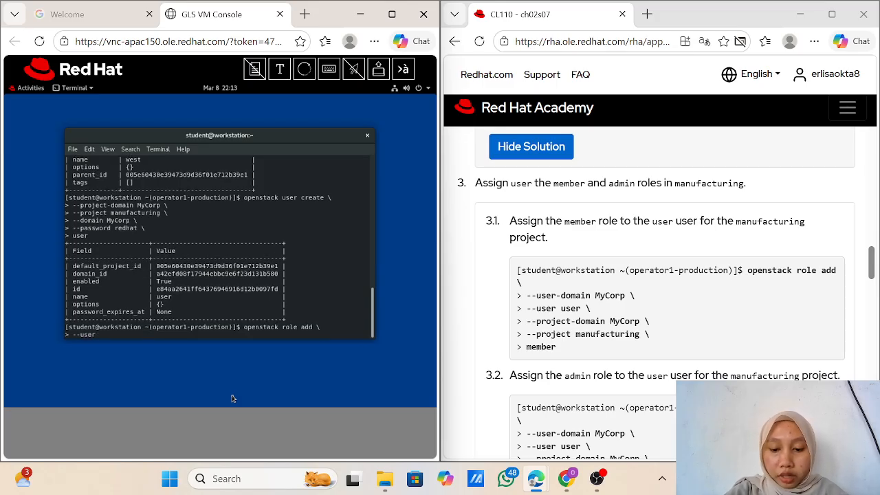
type("-doma")
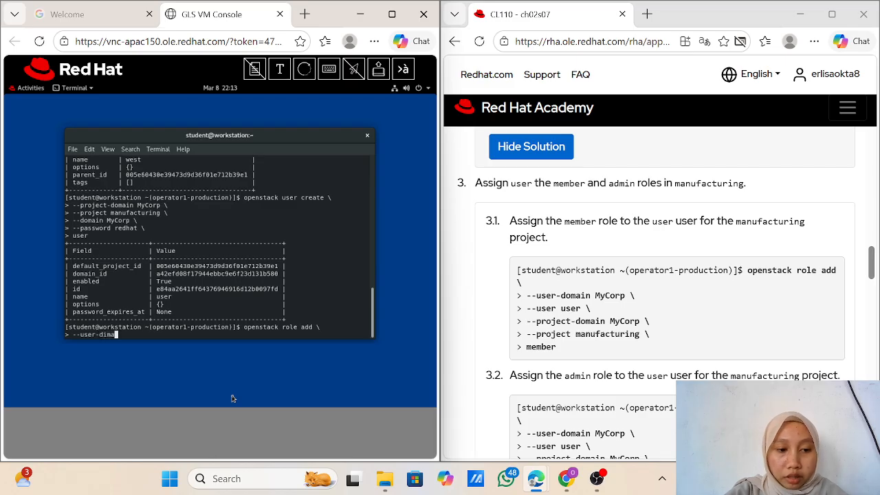
type("in")
key("BackSpace")
key("BackSpace")
key("BackSpace")
key("BackSpace")
key("BackSpace")
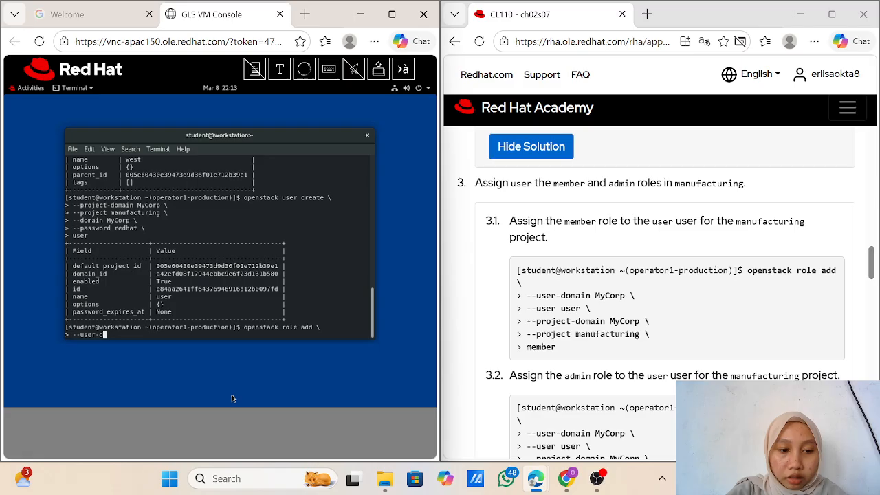
type("omain")
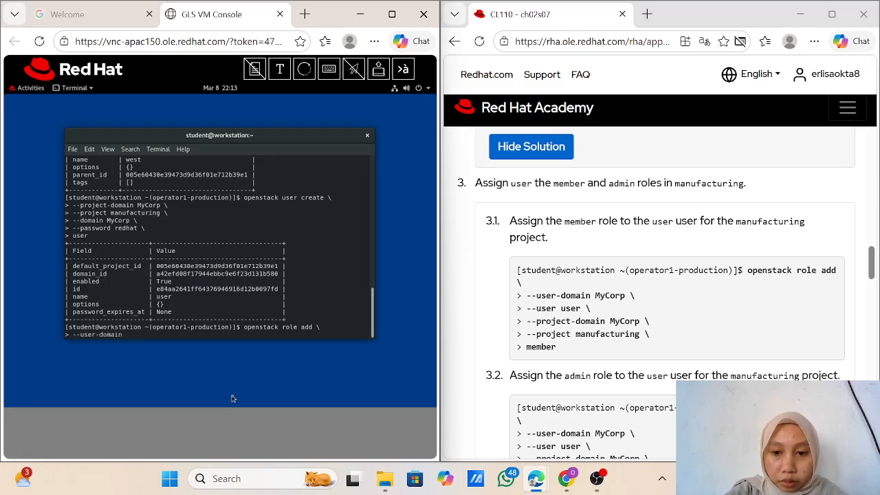
type(" My")
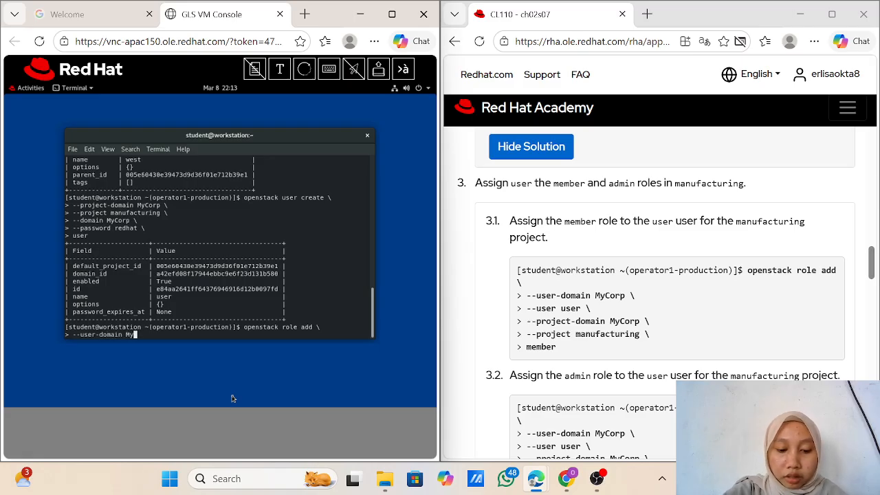
type("Corp")
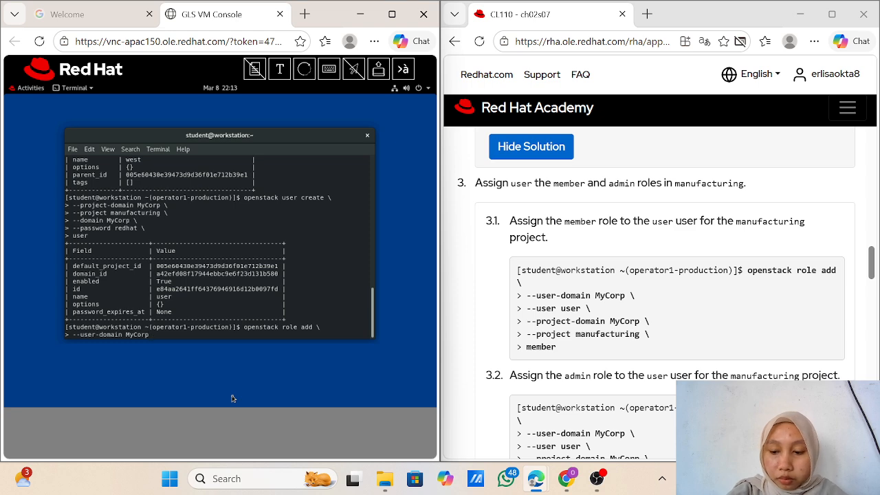
type(" \\")
key("Return")
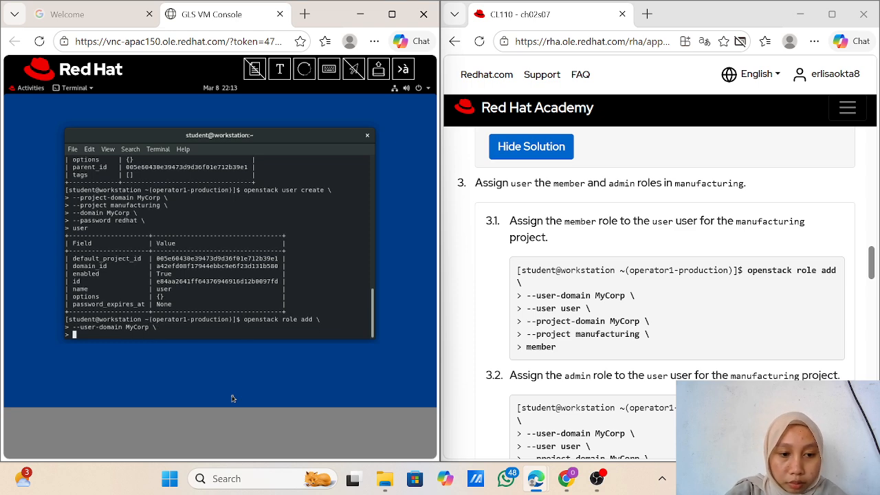
type("--")
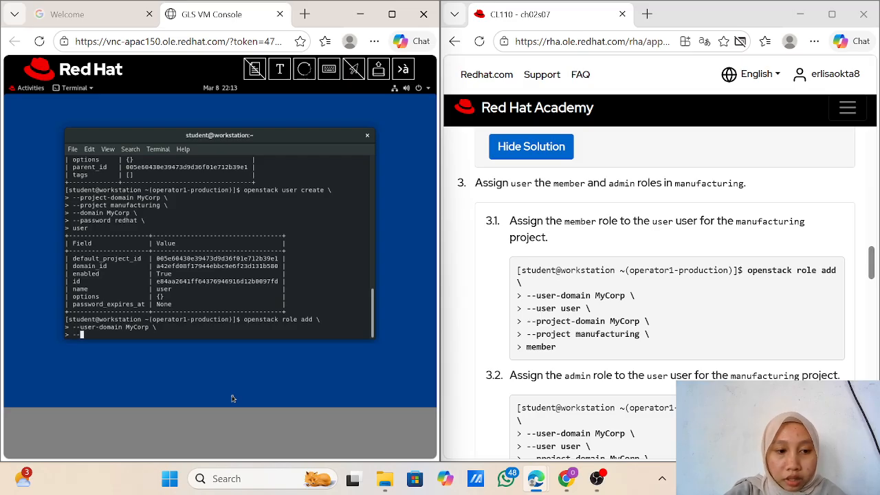
type("user")
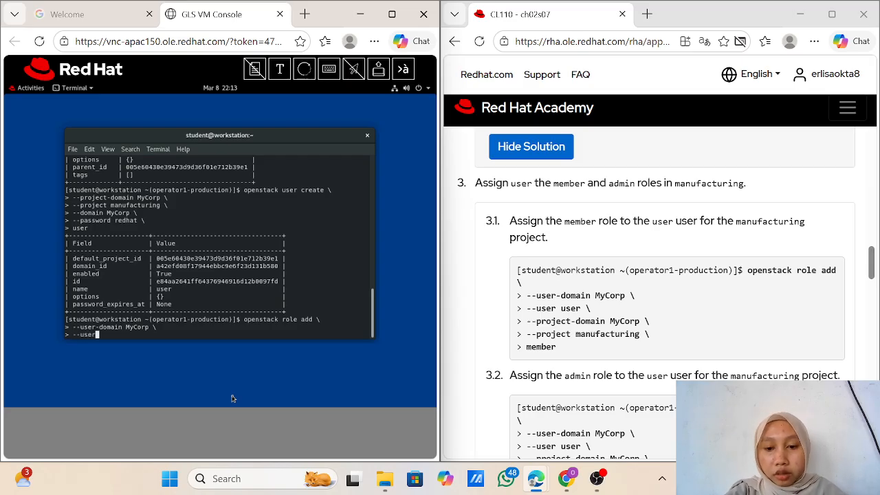
type(" user")
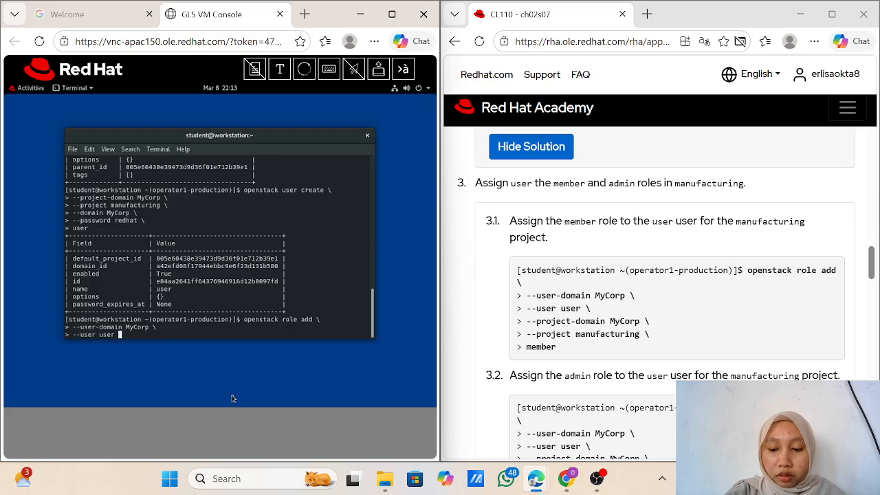
type(" \\")
key("Return")
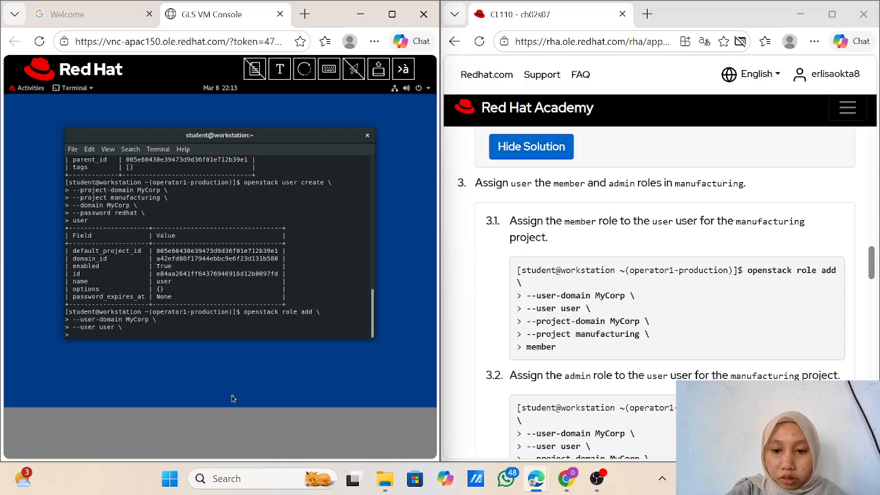
Step: Finish with --project-domain MyCorp, --project manufacturing and role member, then run it
type("--project")
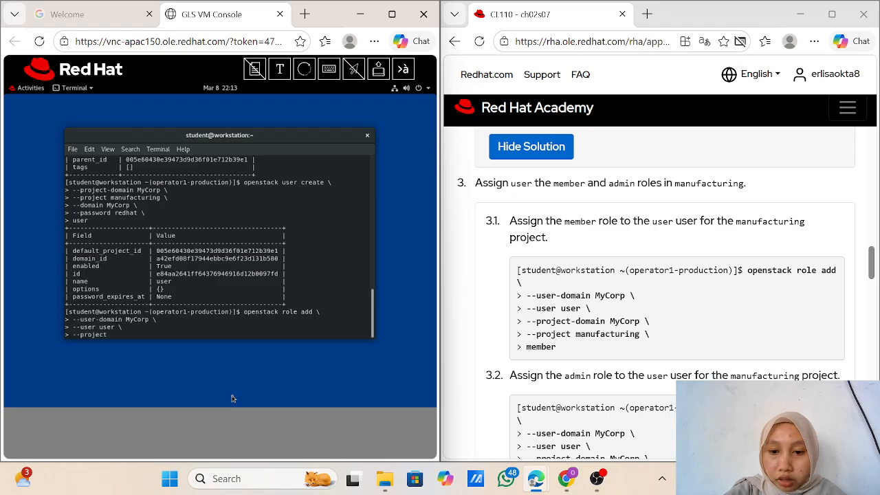
type("-dom")
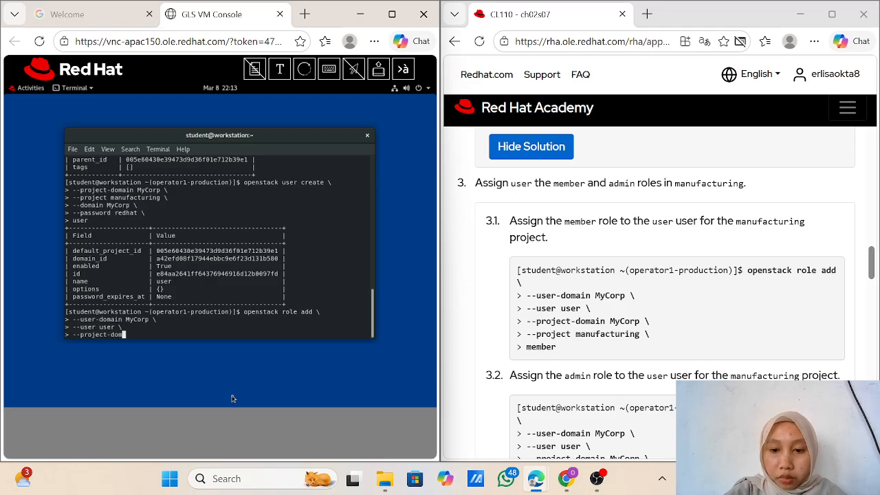
type("ain MyCorp")
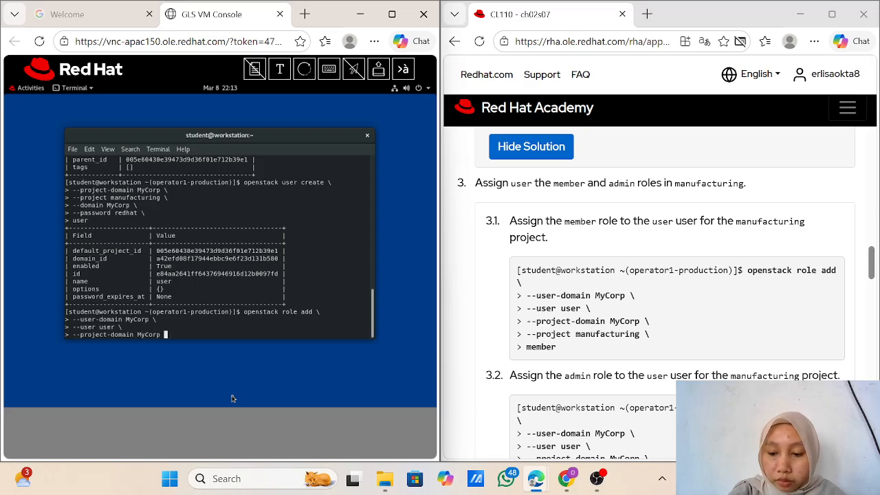
type(" \\")
key("Return")
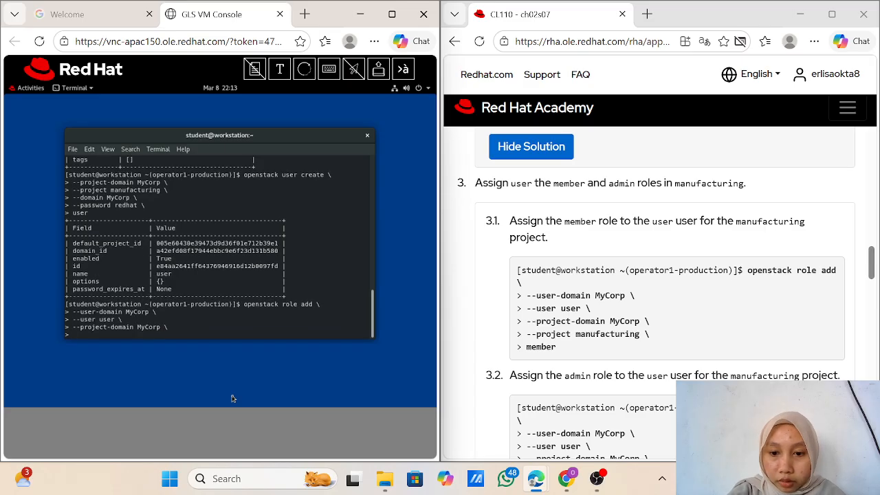
type("--")
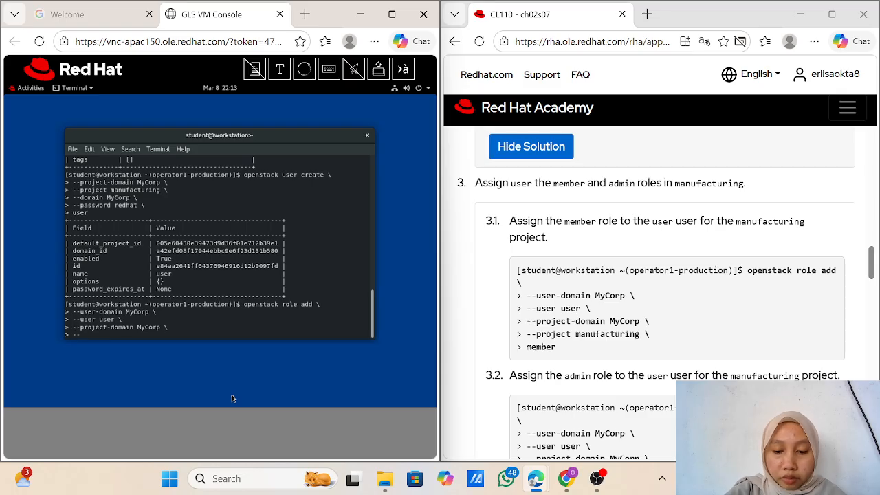
type("projec")
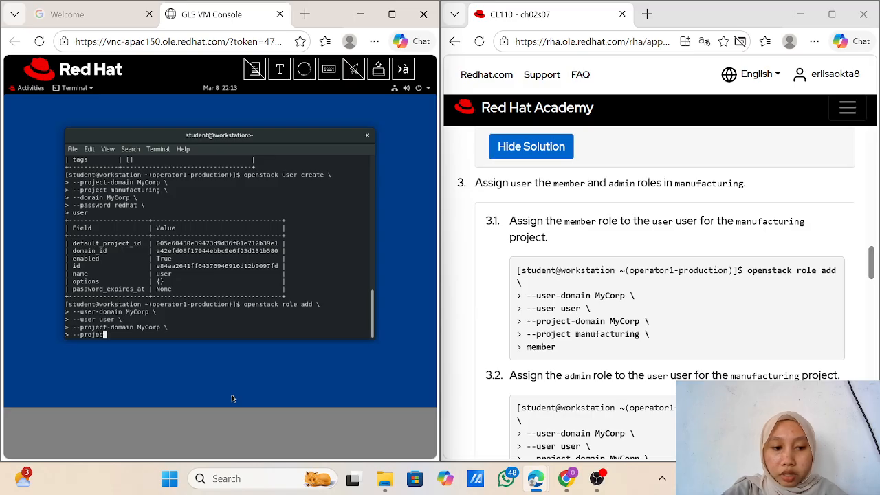
type("t m")
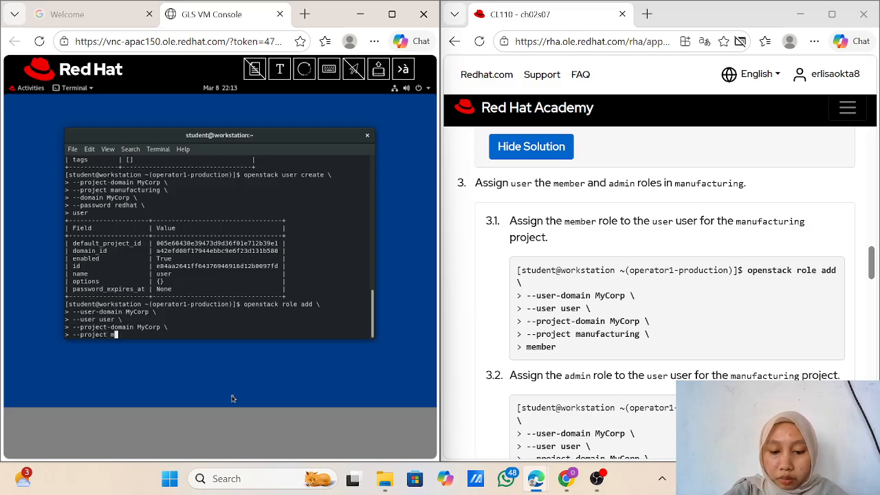
type("anufactu")
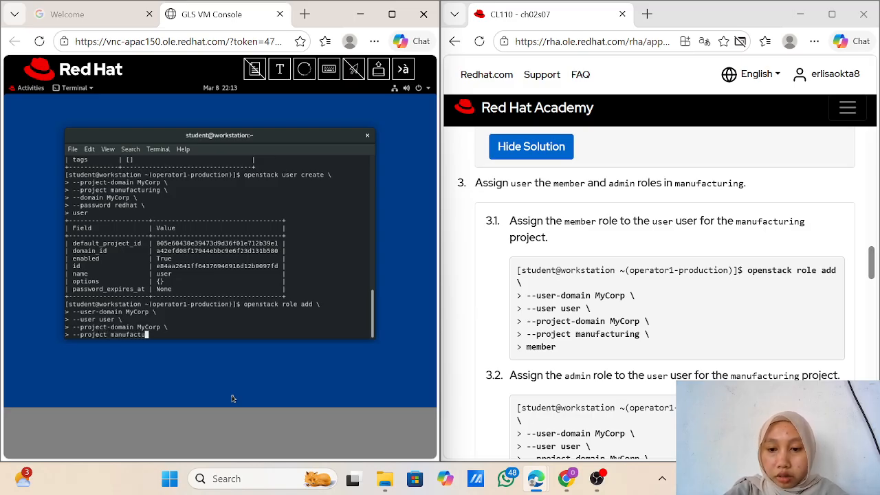
type("ring")
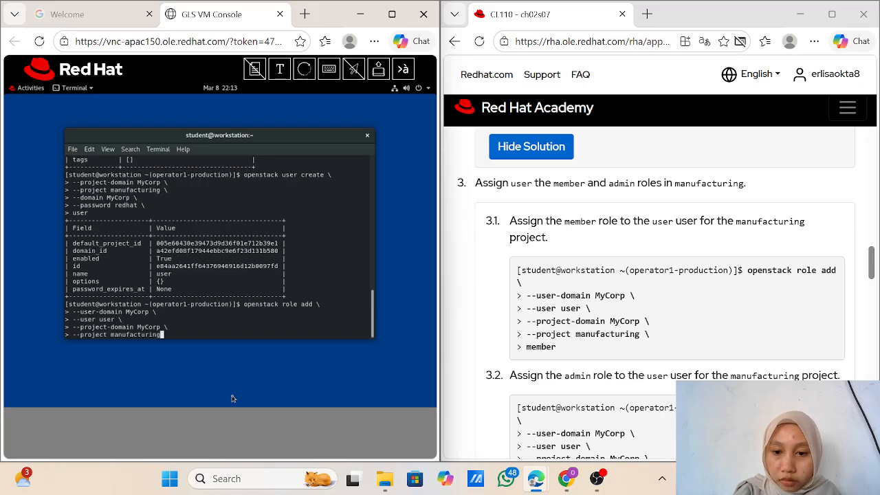
type(" \\")
key("Return")
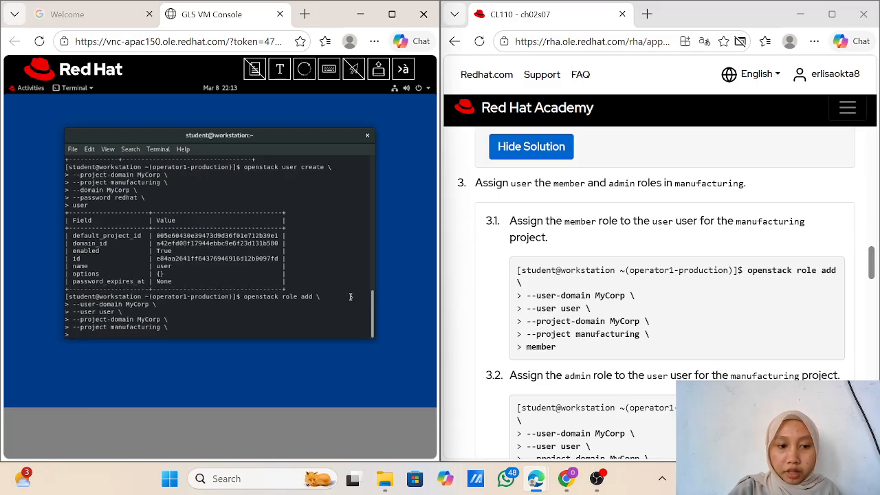
type("member")
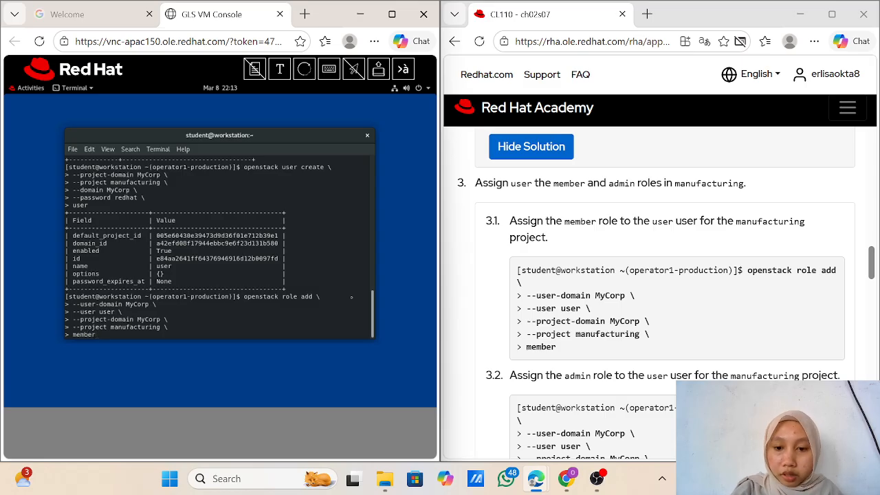
key("Return")
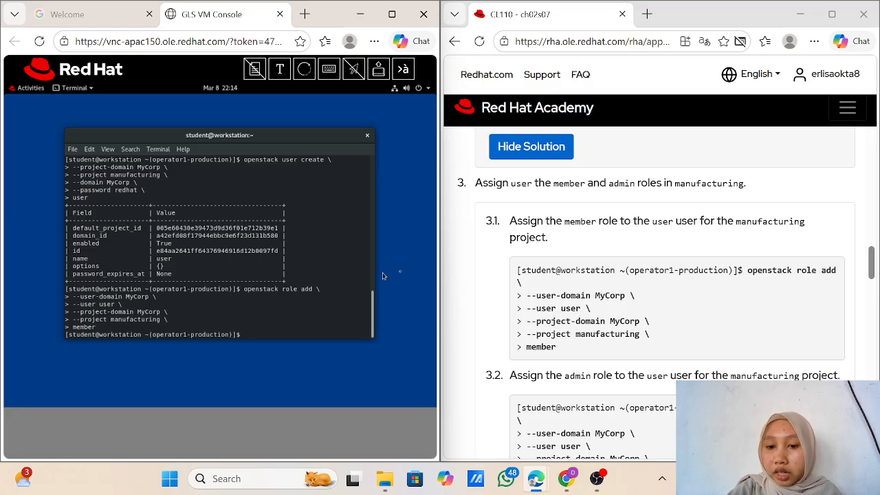
scroll(519, 214, "up", 1)
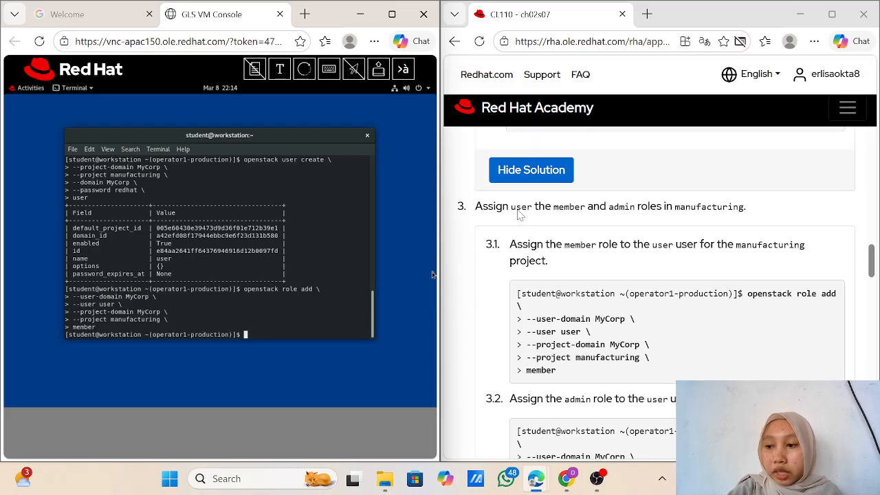
scroll(519, 214, "down", 2)
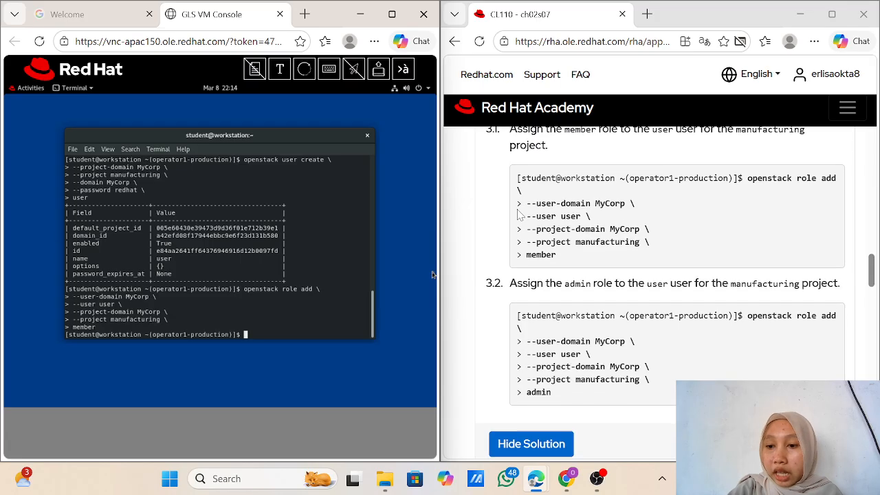
scroll(519, 215, "down", 1)
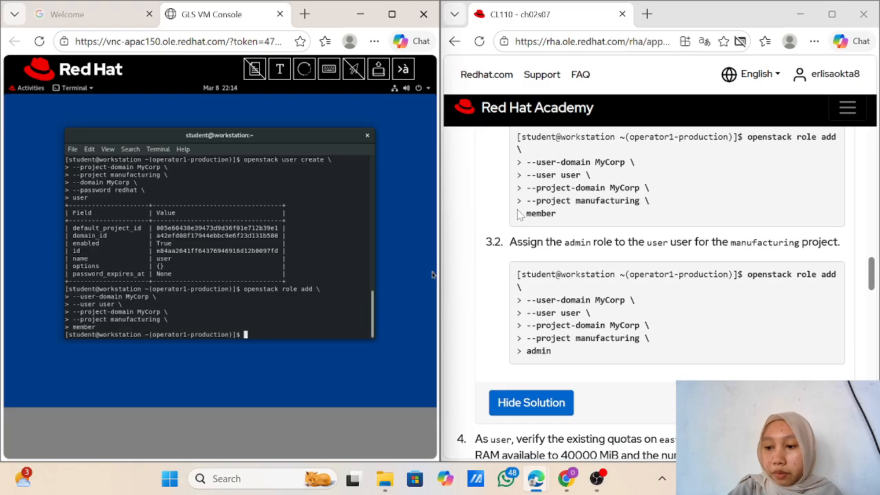
scroll(519, 214, "up", 1)
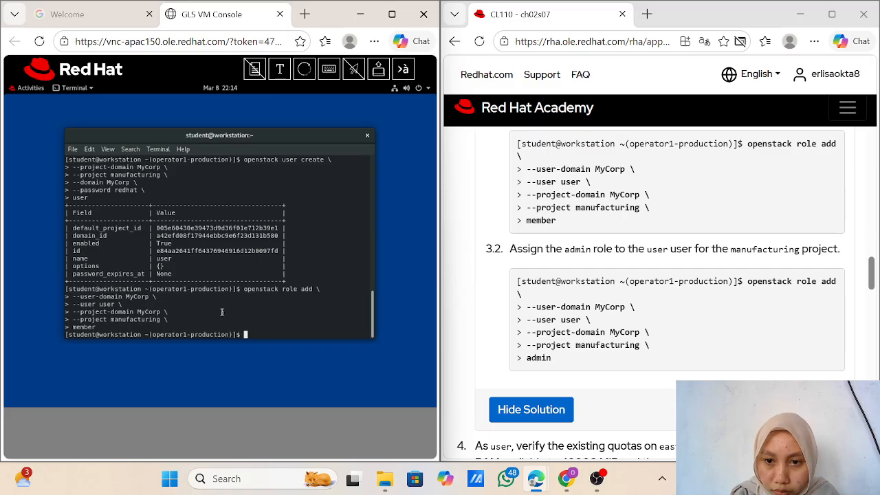
Step: Rerun the previous role add command with 'admin' replacing 'member' for user on manufacturing
key("Up")
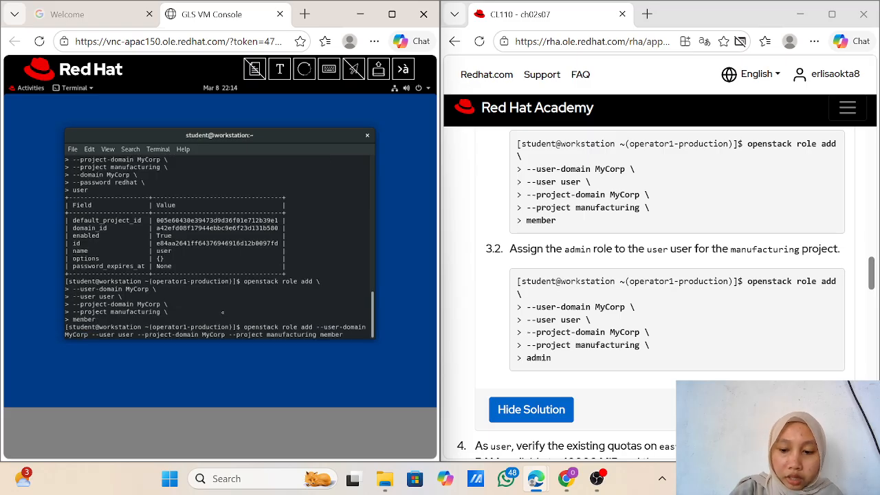
key("BackSpace")
key("BackSpace")
key("BackSpace")
key("BackSpace")
key("BackSpace")
key("BackSpace")
type("admin")
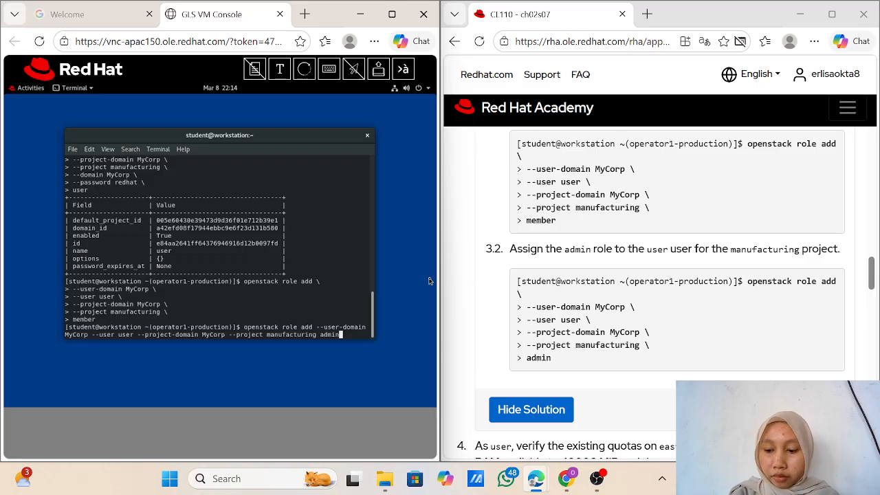
key("Return")
scroll(765, 199, "down", 1)
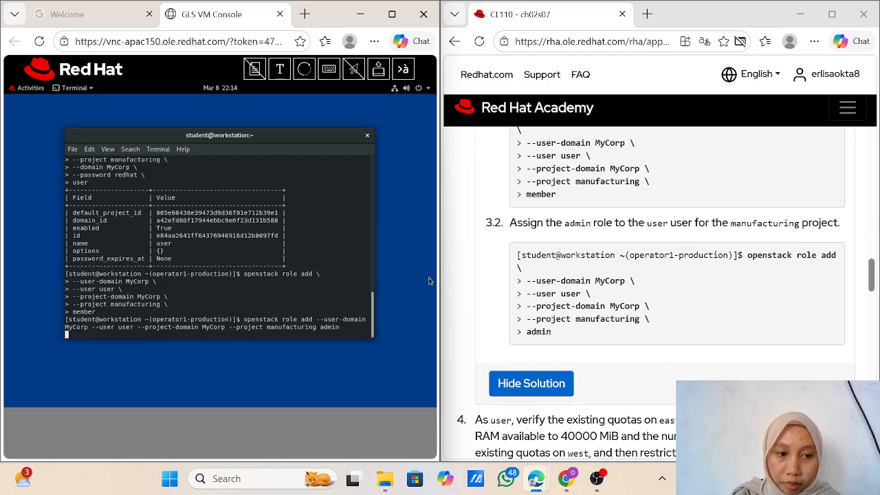
scroll(660, 289, "down", 3)
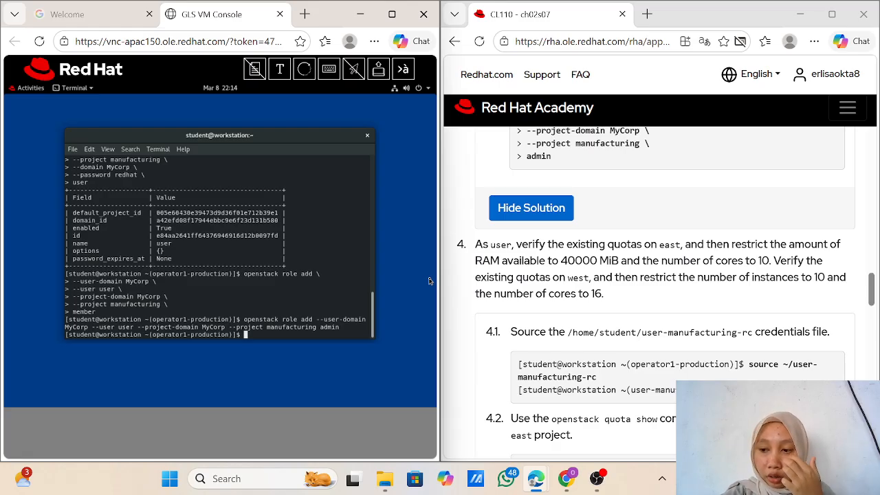
scroll(661, 289, "down", 1)
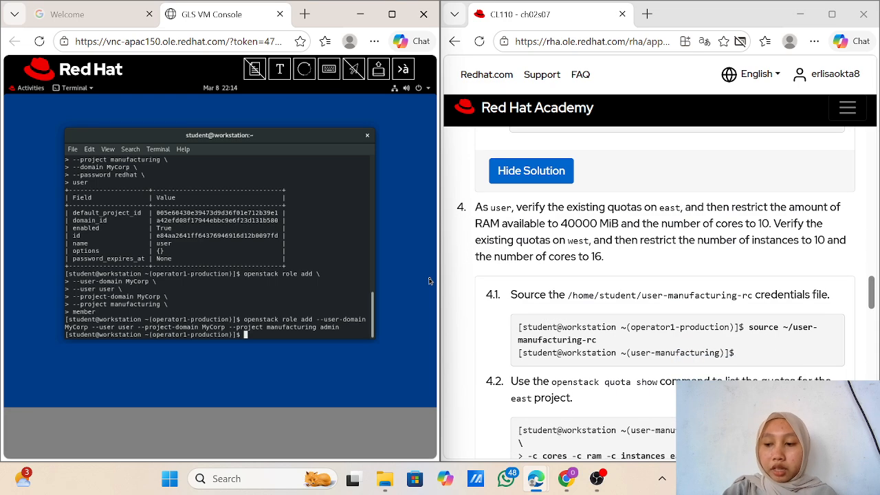
scroll(660, 289, "up", 4)
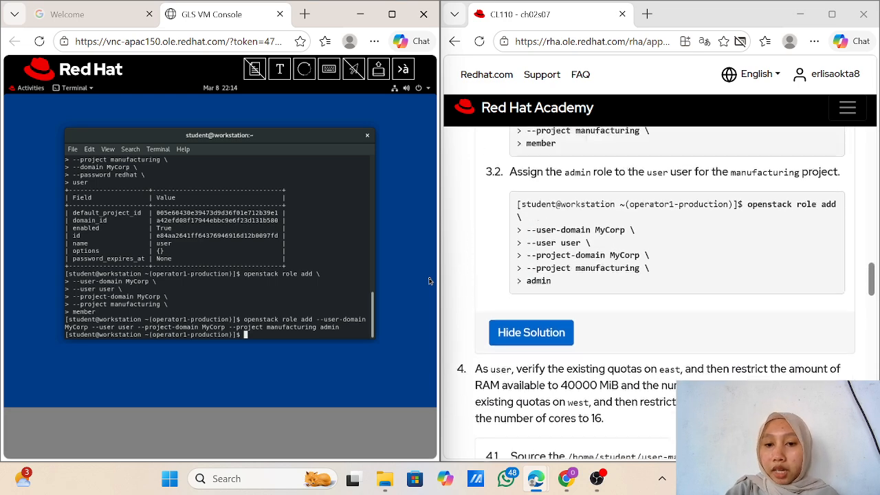
scroll(661, 288, "down", 4)
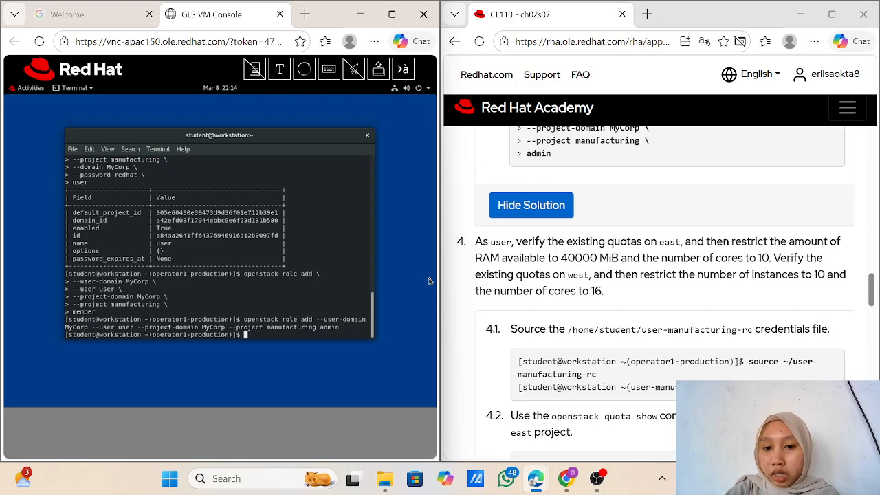
scroll(660, 289, "down", 1)
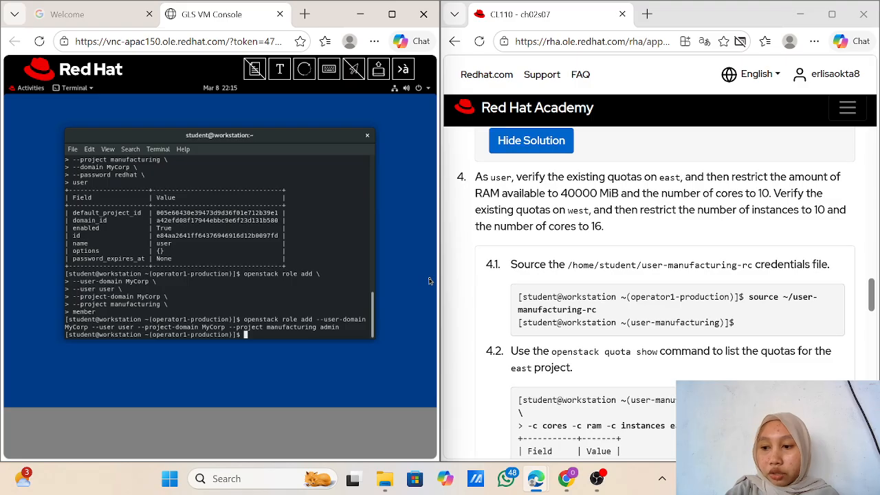
scroll(660, 289, "down", 1)
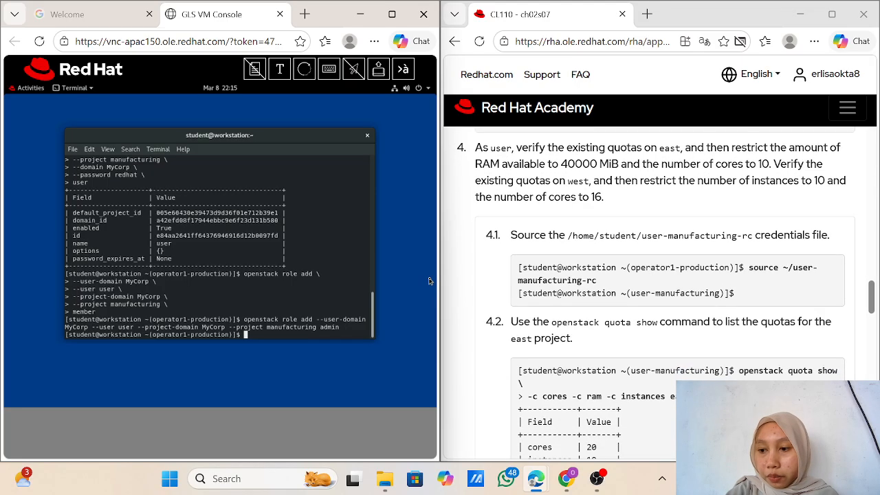
scroll(660, 289, "up", 1)
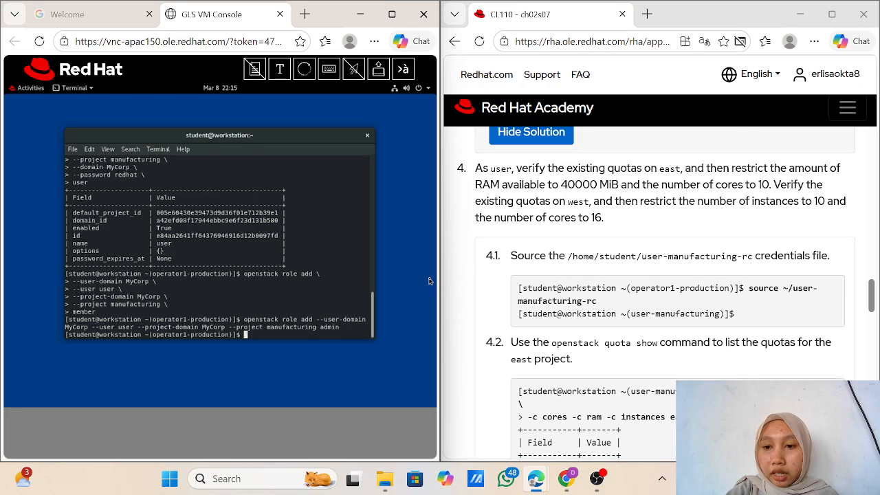
scroll(660, 289, "down", 1)
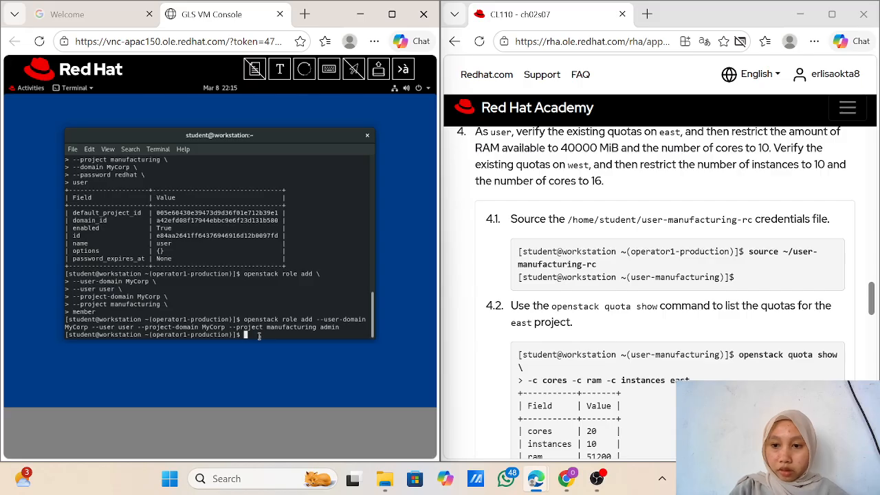
Step: Source ~/user-manufacturing-rc to switch the shell to the user-manufacturing credentials
type("source")
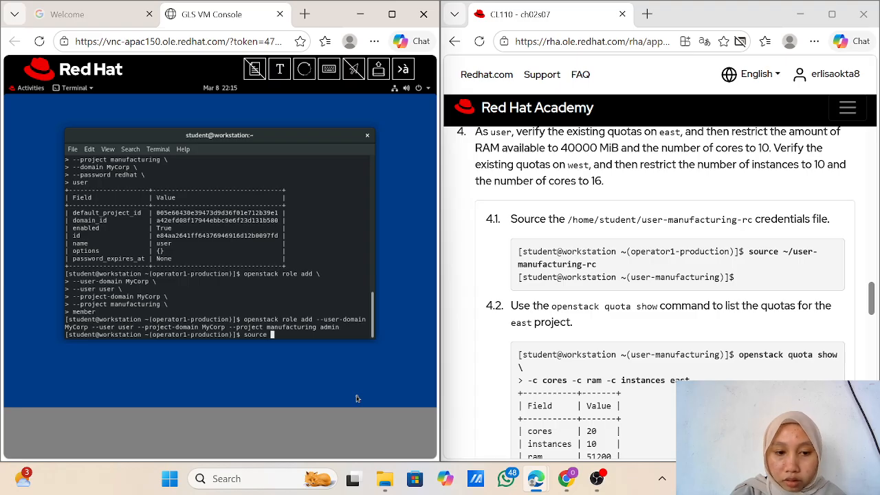
type(" ~")
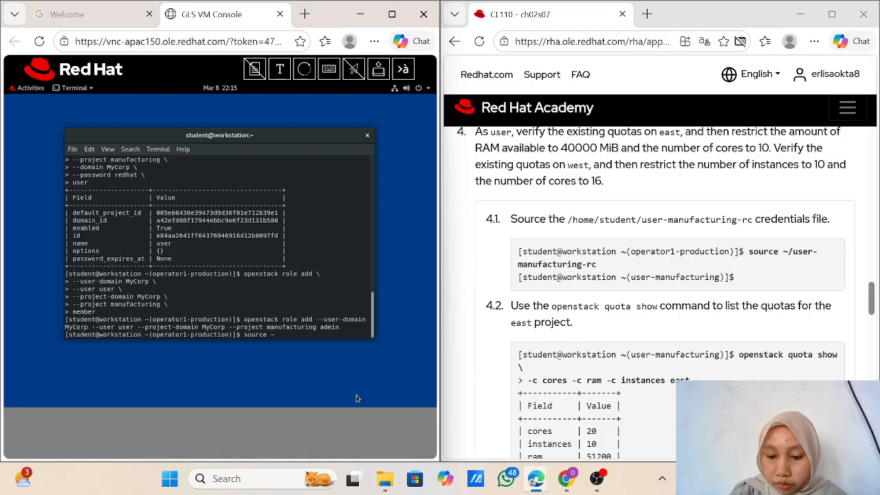
type("/user")
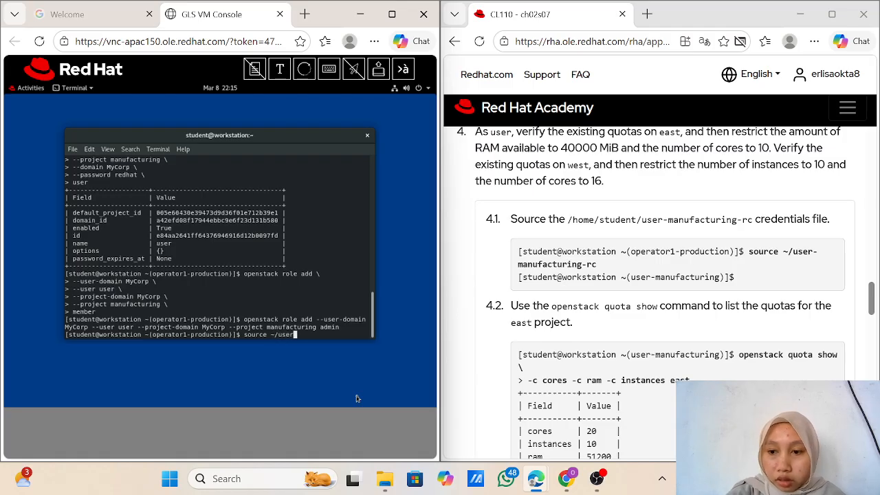
type("-")
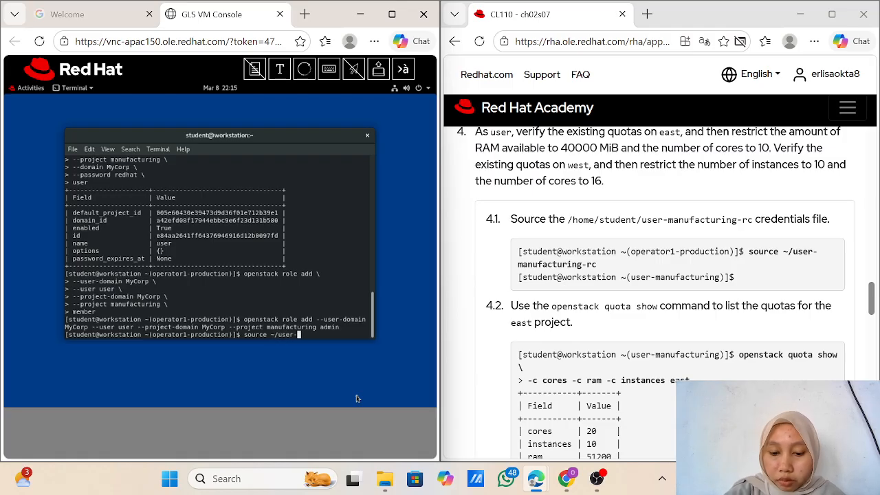
type("manufac")
type("tu")
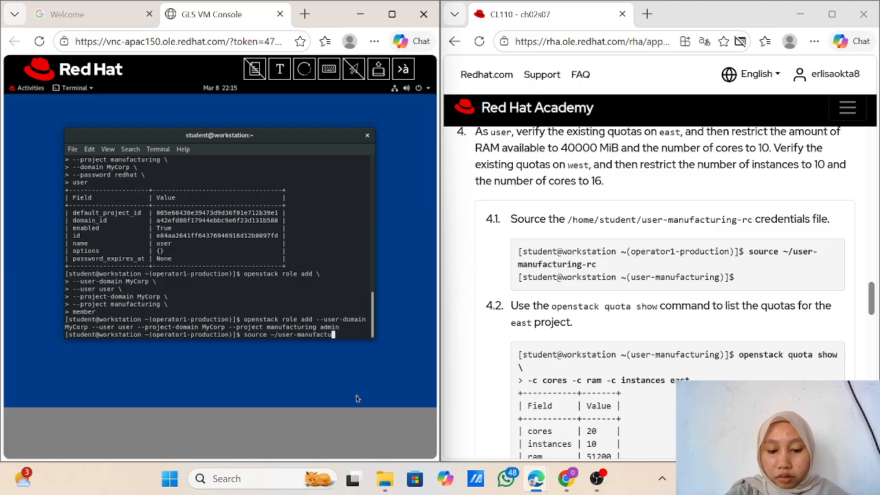
type("ring")
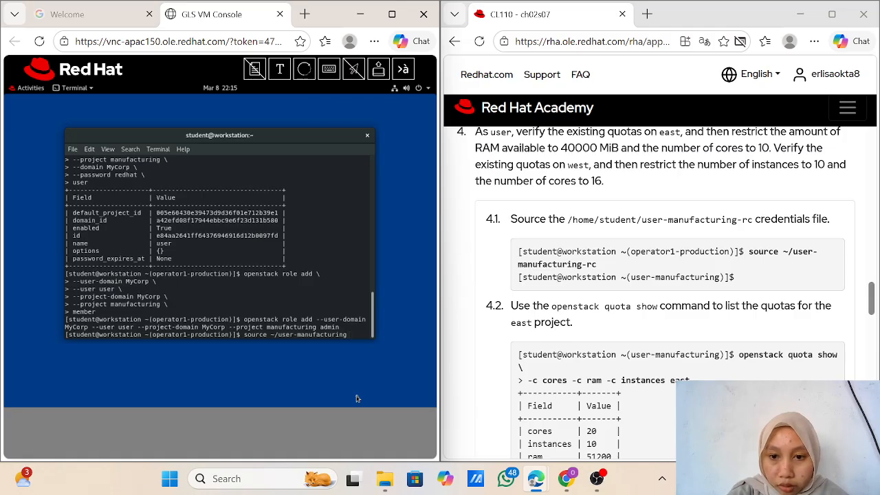
type("-rc")
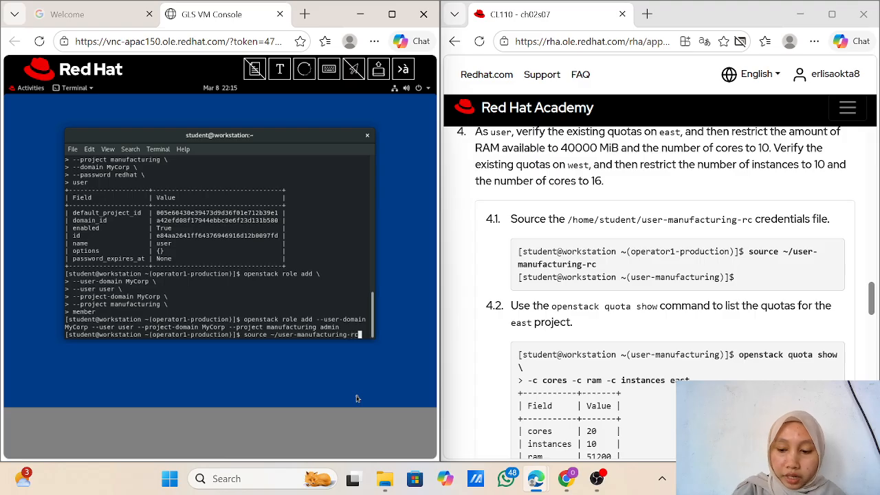
key("Return")
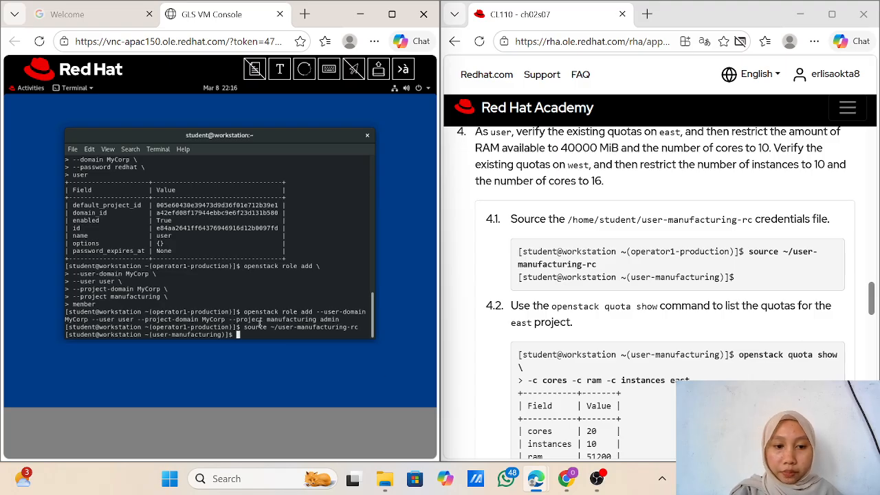
Step: Run 'openstack quota show -c cores -c ram -c instances east' across two lines
type("openstack")
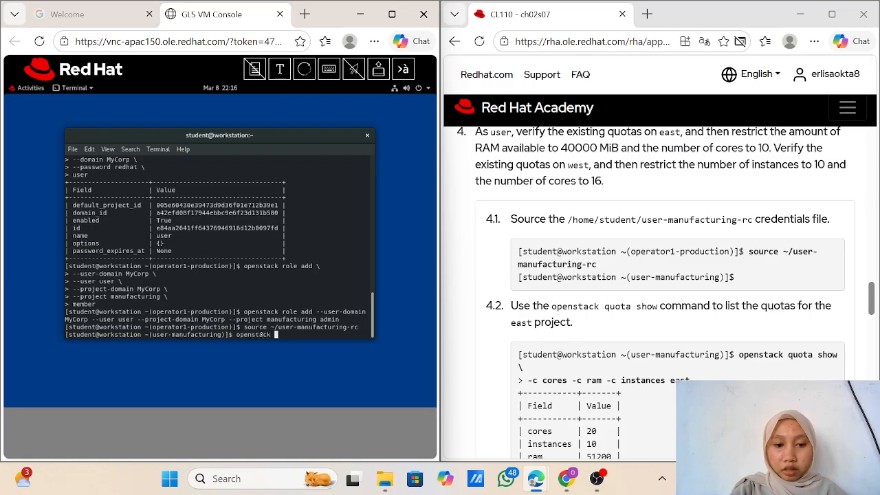
key("BackSpace")
key("BackSpace")
key("BackSpace")
key("BackSpace")
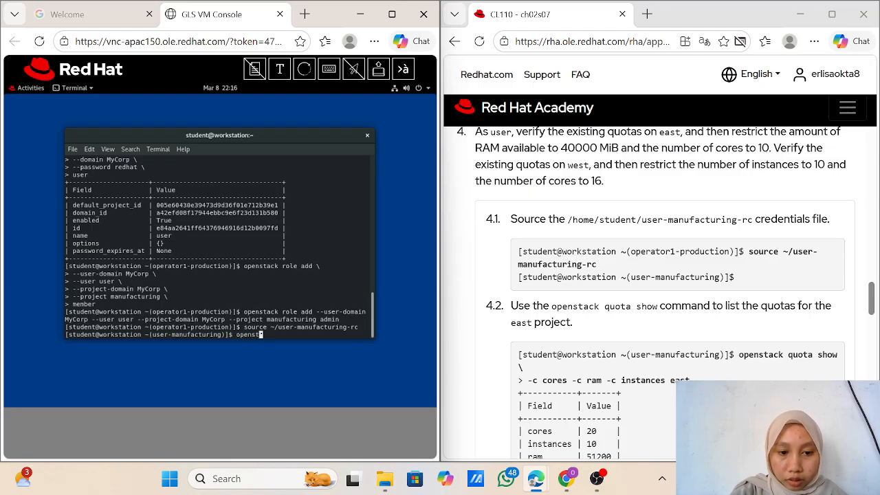
type("ac")
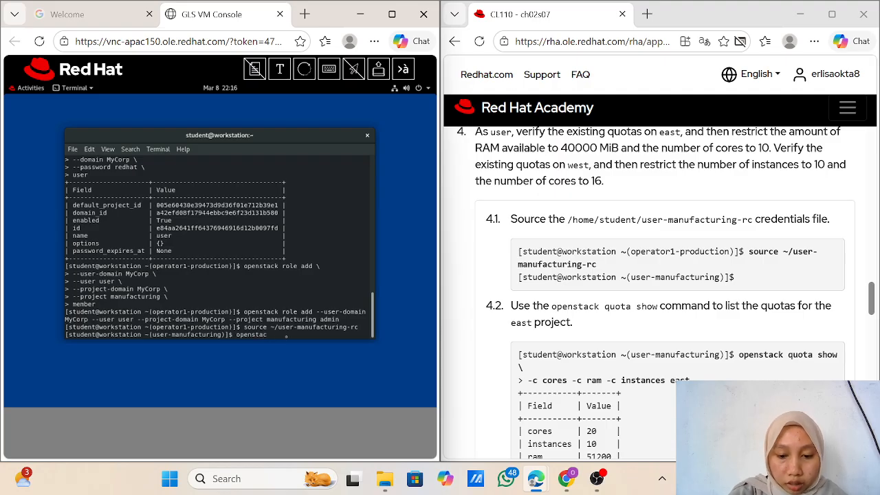
type("k qouta")
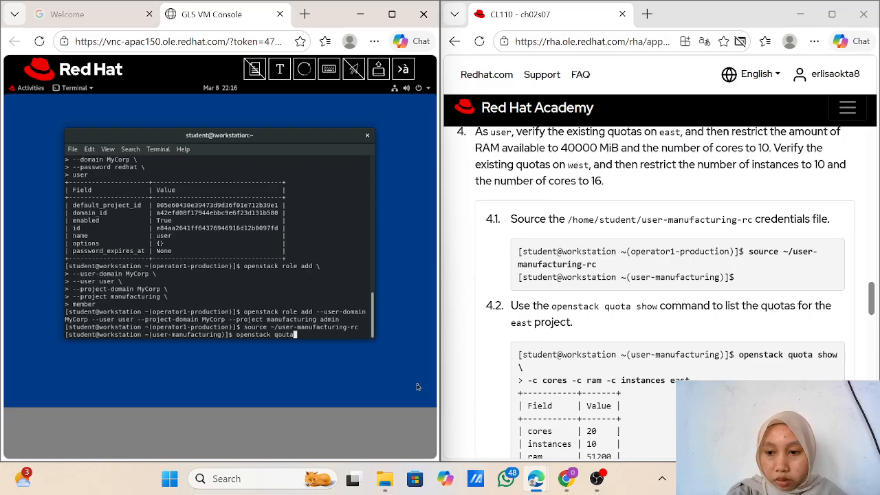
key("BackSpace")
key("BackSpace")
key("BackSpace")
key("BackSpace")
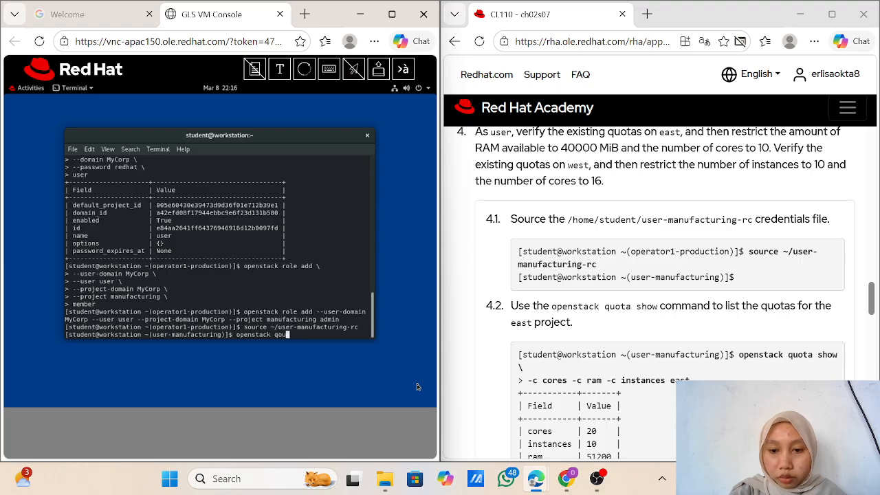
type("uota")
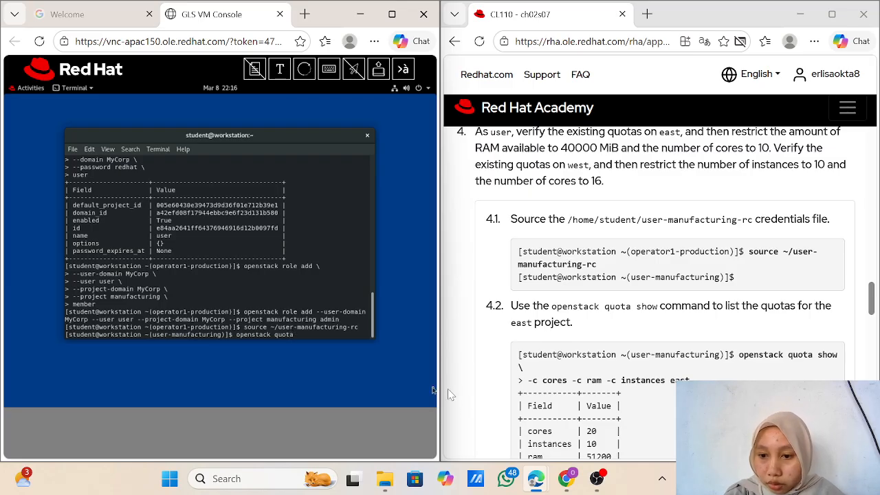
type(" show \\")
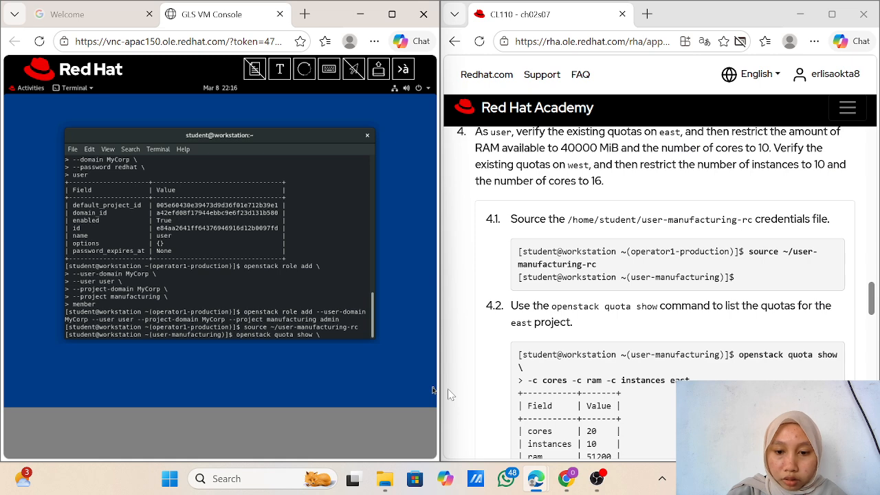
key("Return")
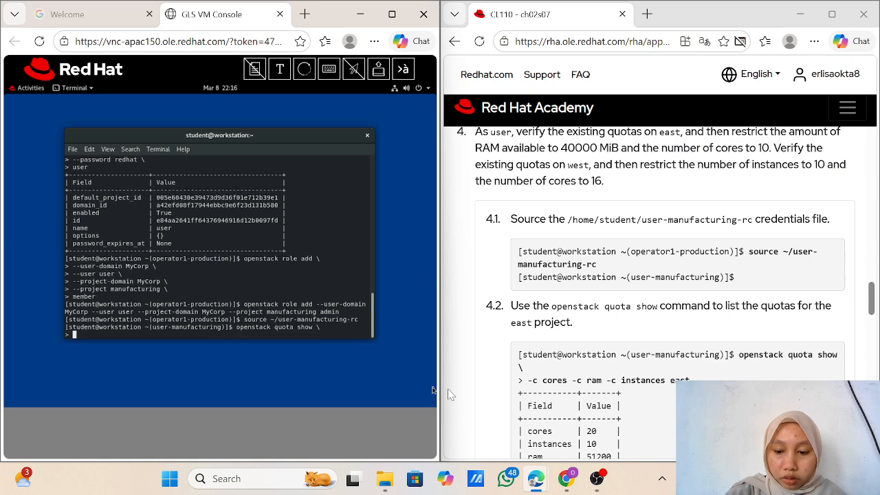
type("-c cores")
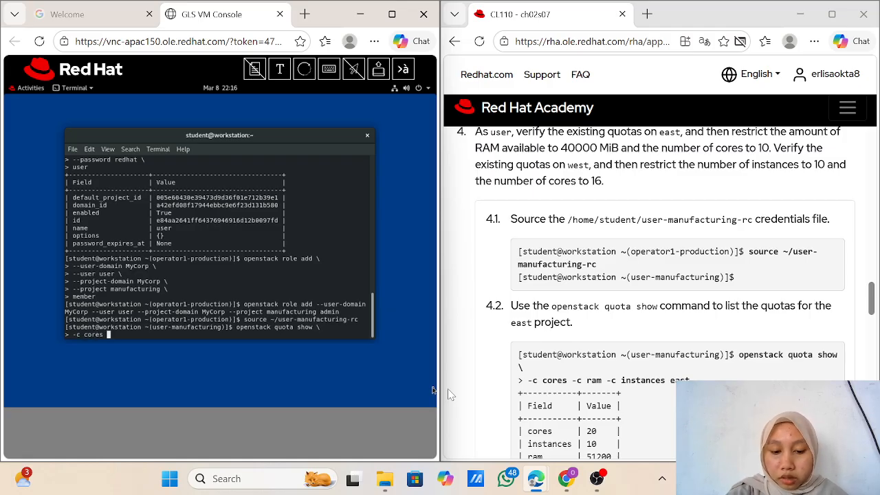
type(" -c ")
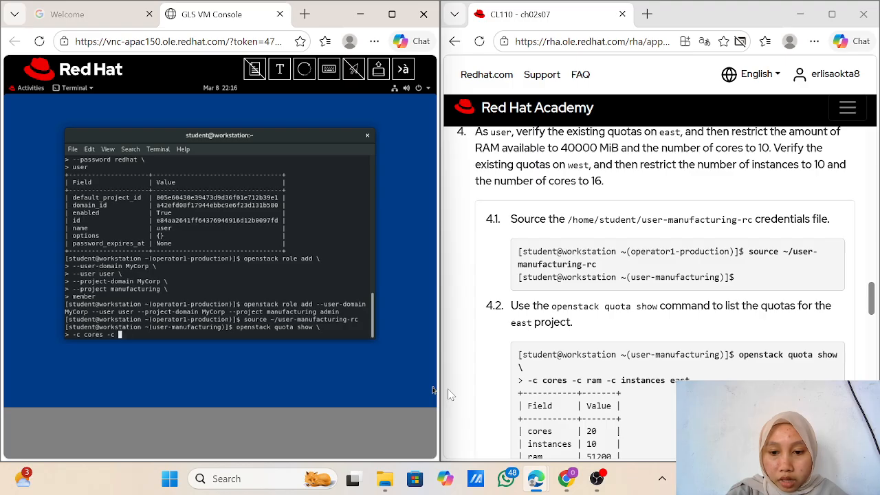
type("ram -")
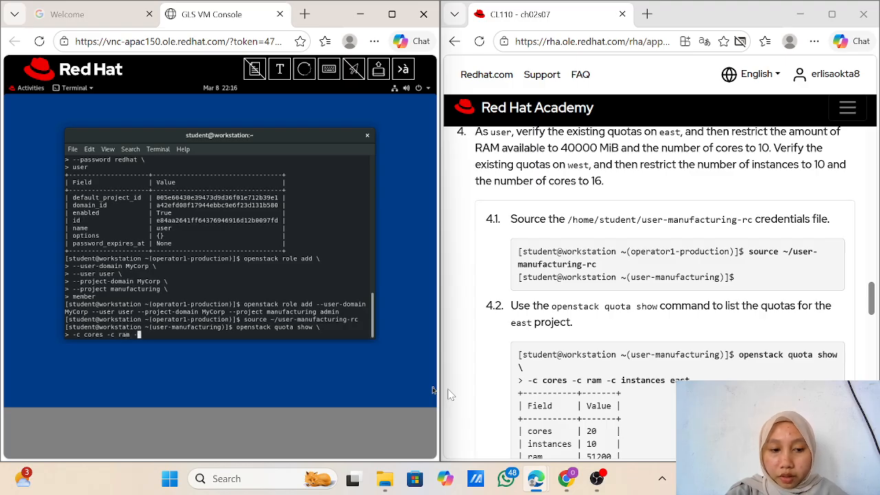
type("c i")
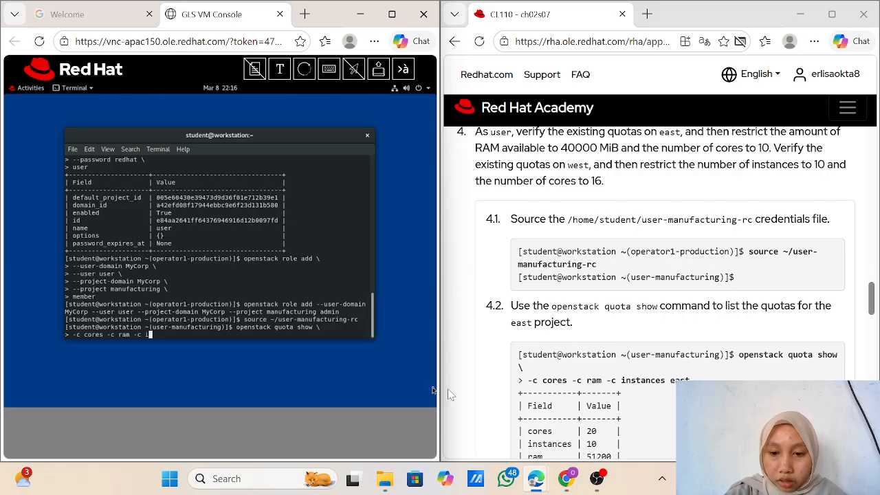
type("nstan")
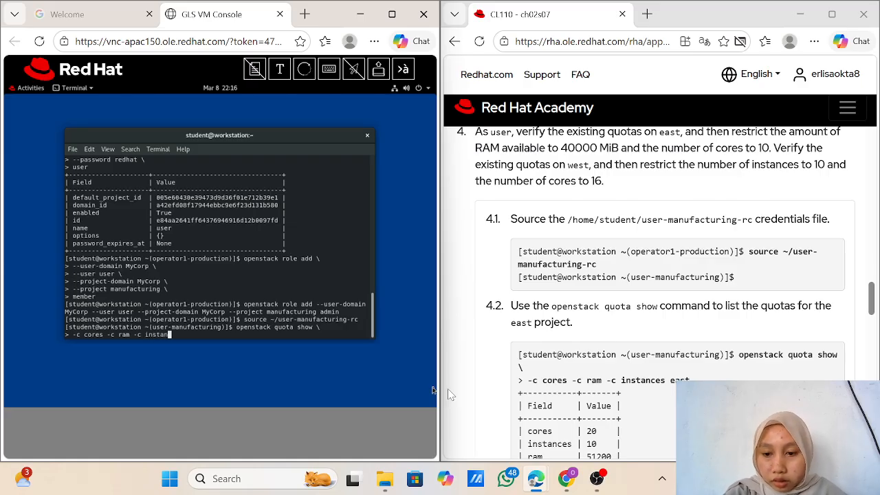
type("ces e")
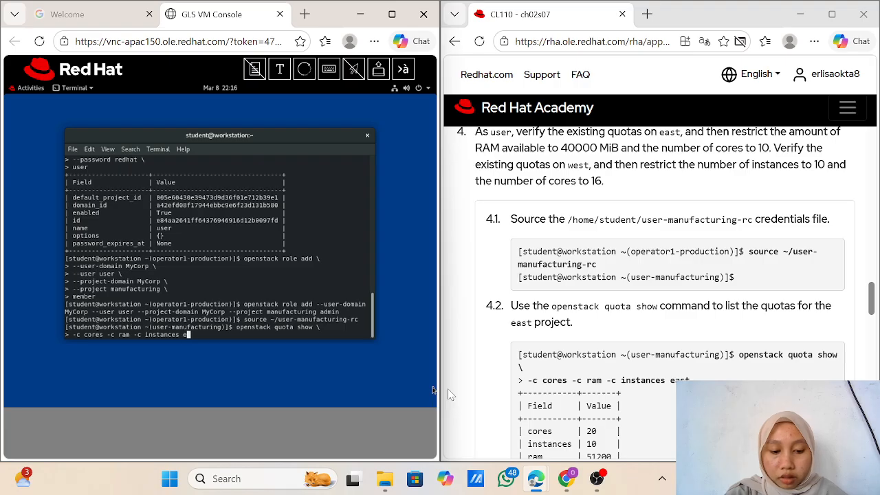
type("a")
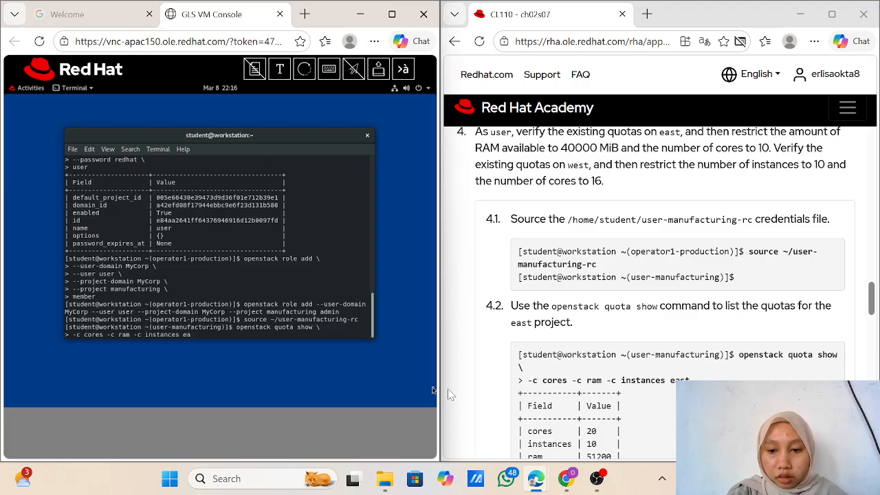
type("st")
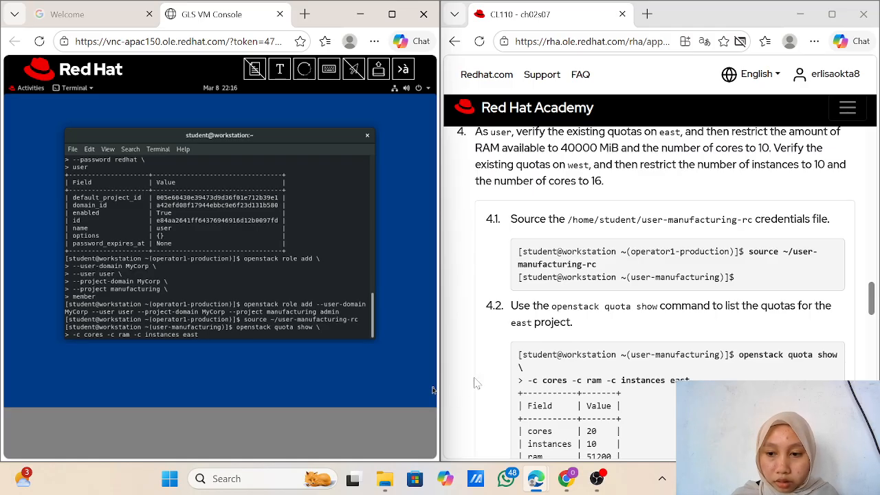
key("Return")
Step: Check east's quotas (cores 20, instances 10, ram 51200) and scroll the guide to step 4.3
scroll(531, 377, "down", 2)
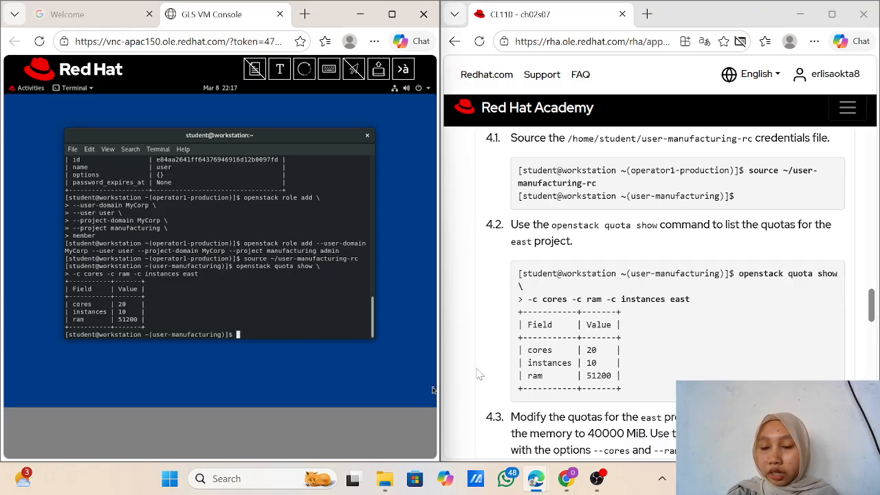
scroll(480, 374, "down", 1)
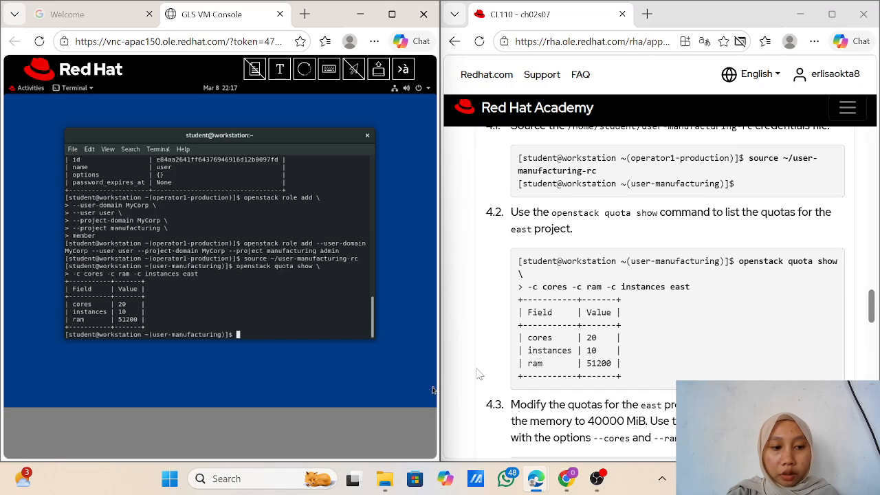
scroll(479, 374, "down", 1)
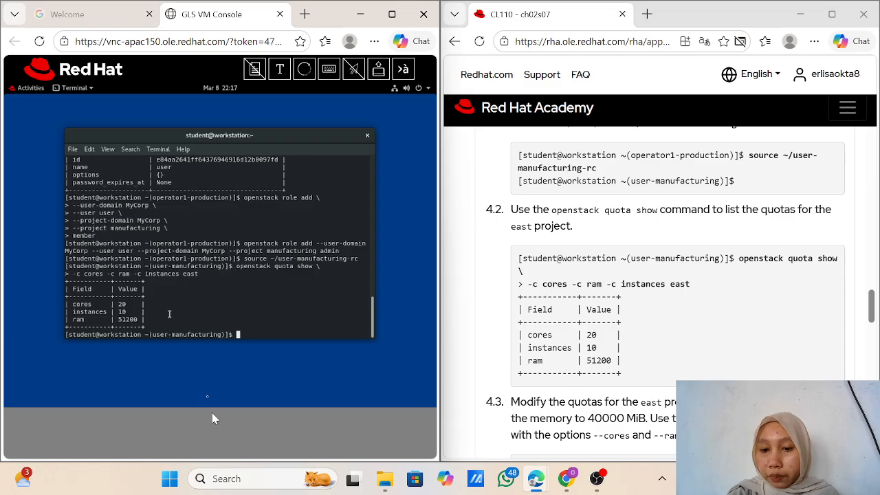
scroll(520, 399, "down", 2)
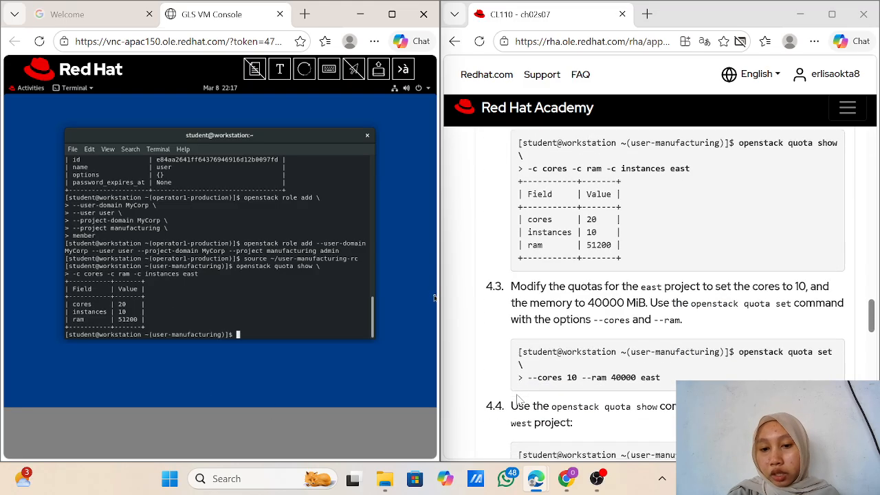
scroll(520, 398, "down", 1)
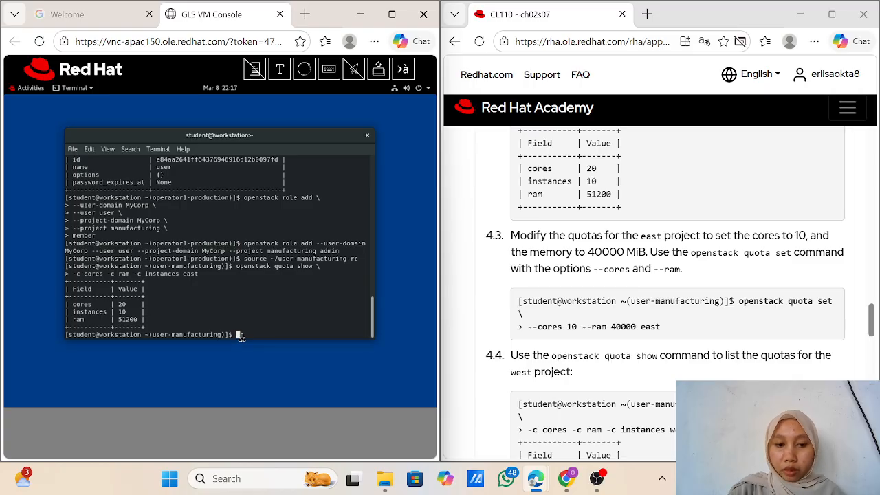
Step: Run 'openstack quota set --cores 10 --ram 40000 east' to cap east's cores and RAM
type("opens")
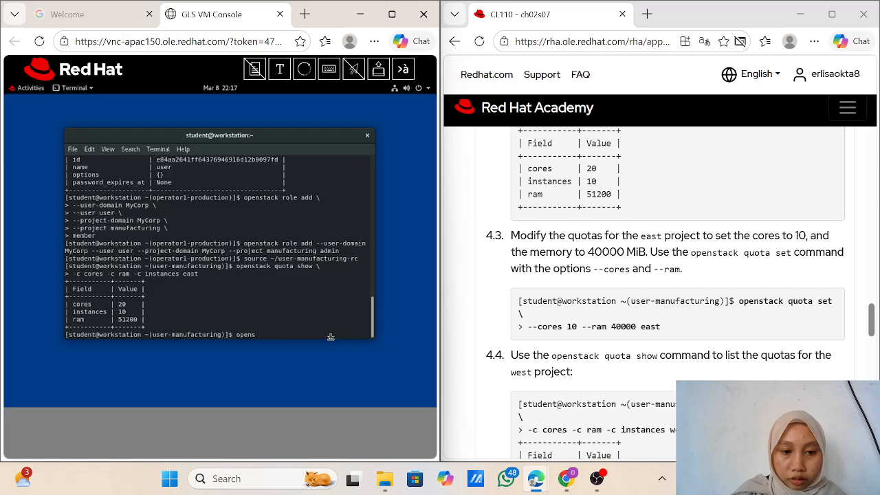
type("ta")
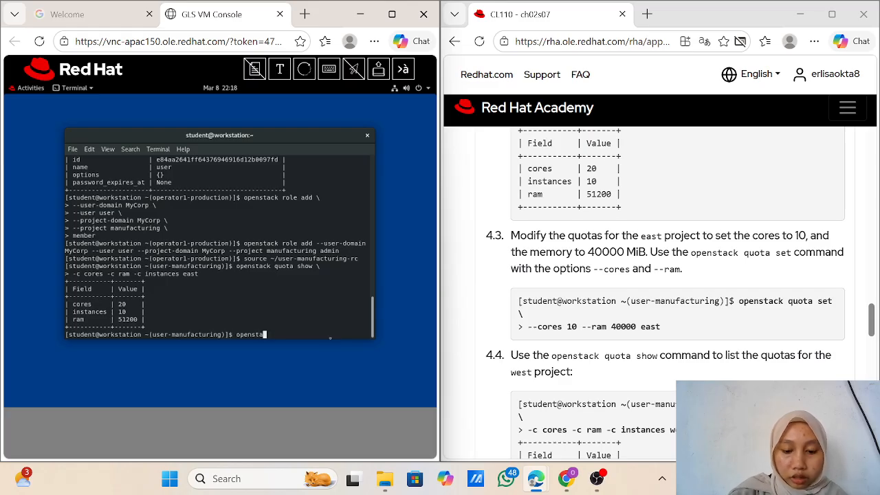
type("ck ")
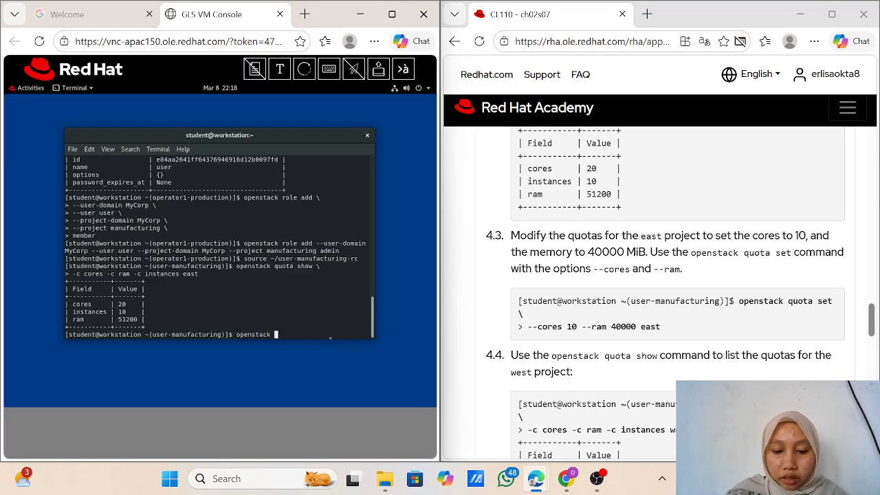
type("quota set ")
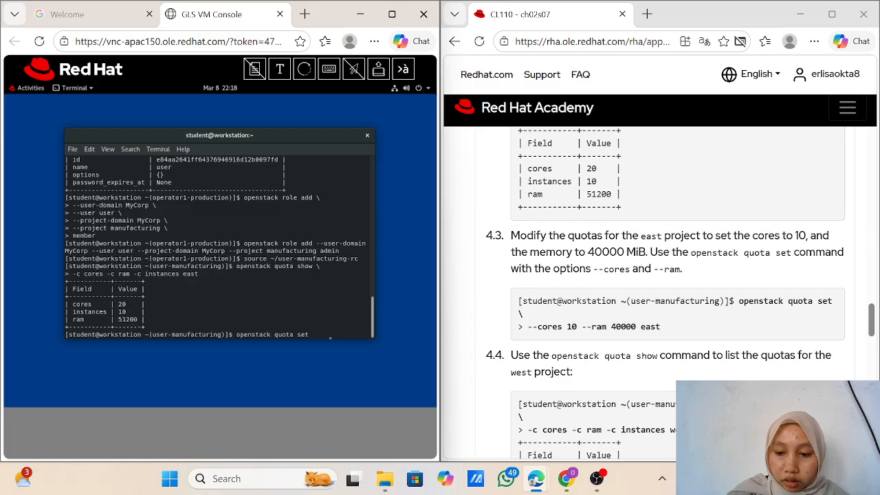
type("\\")
key("Return")
type("--")
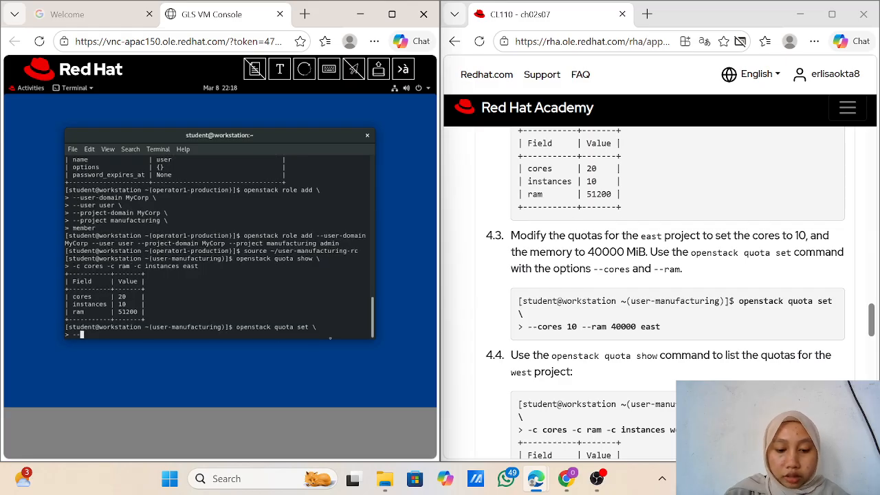
type("cores")
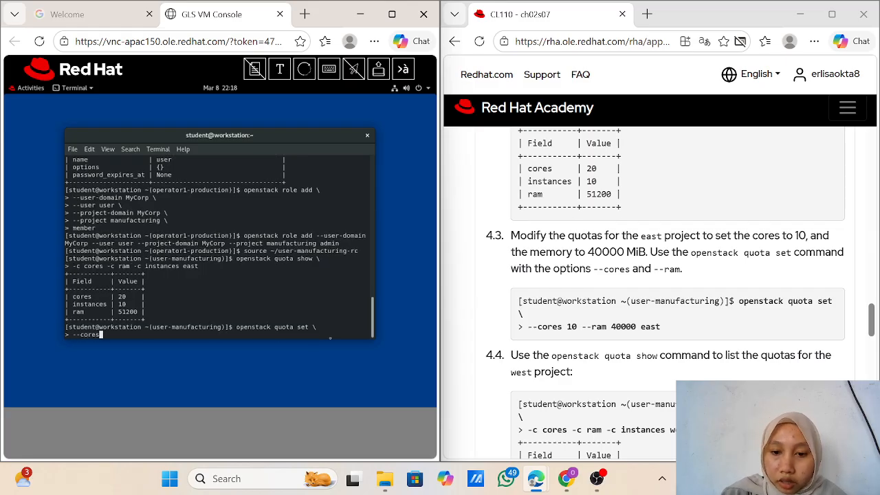
type(" 10")
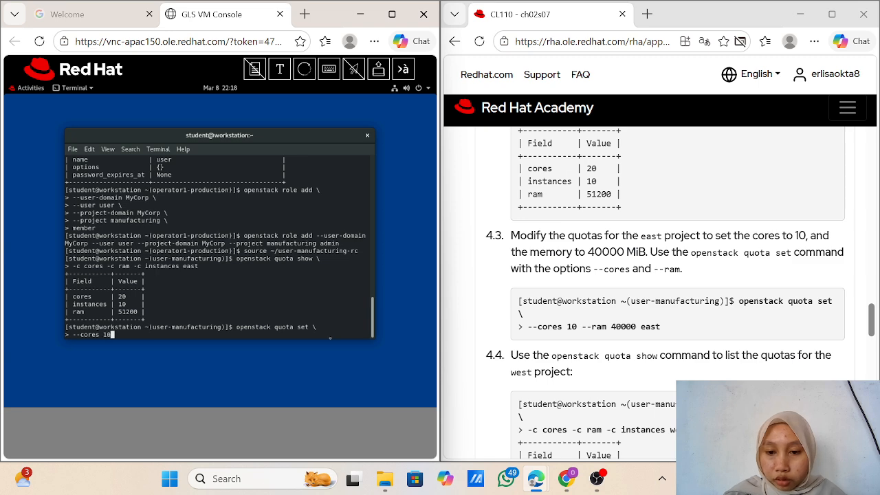
type(" --r")
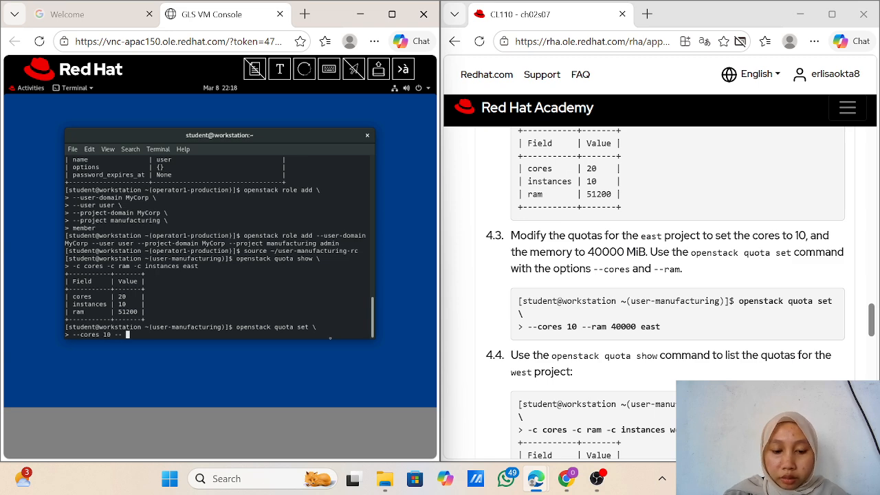
type("am ")
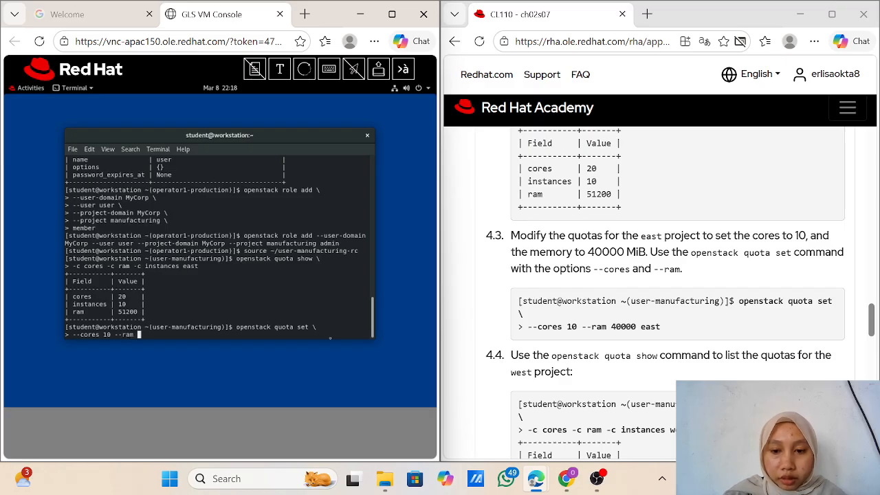
type("4")
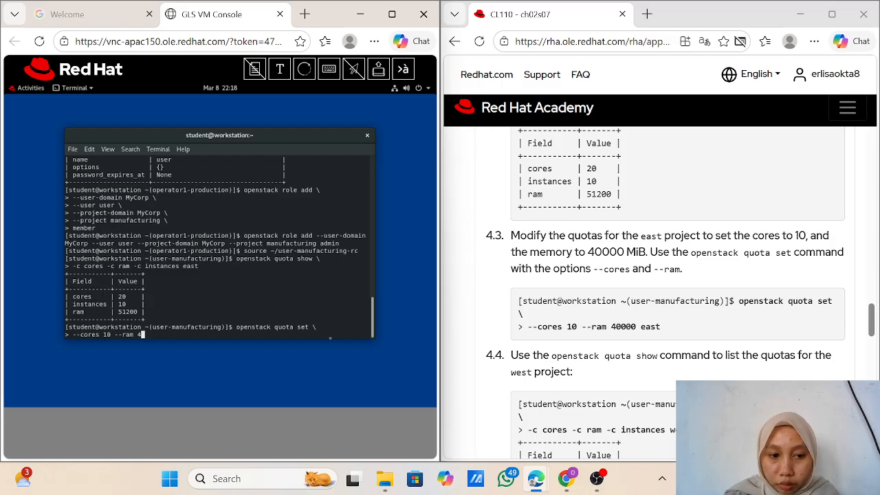
type("000")
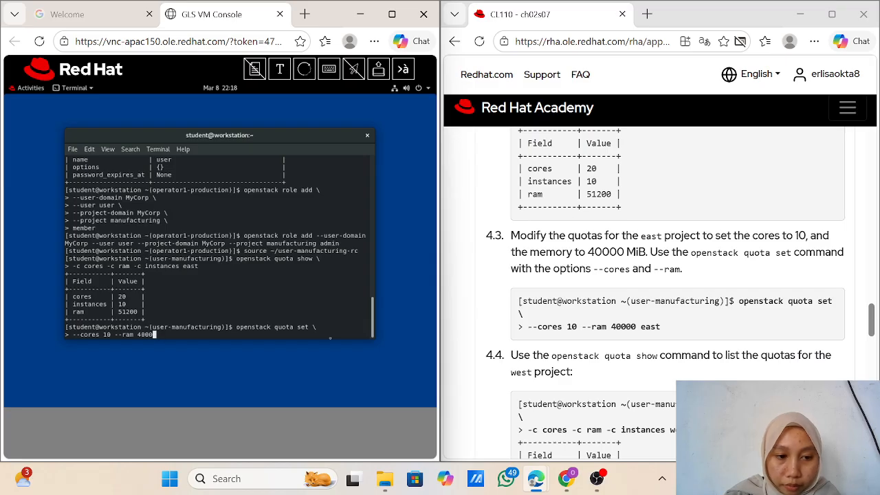
type("0 ")
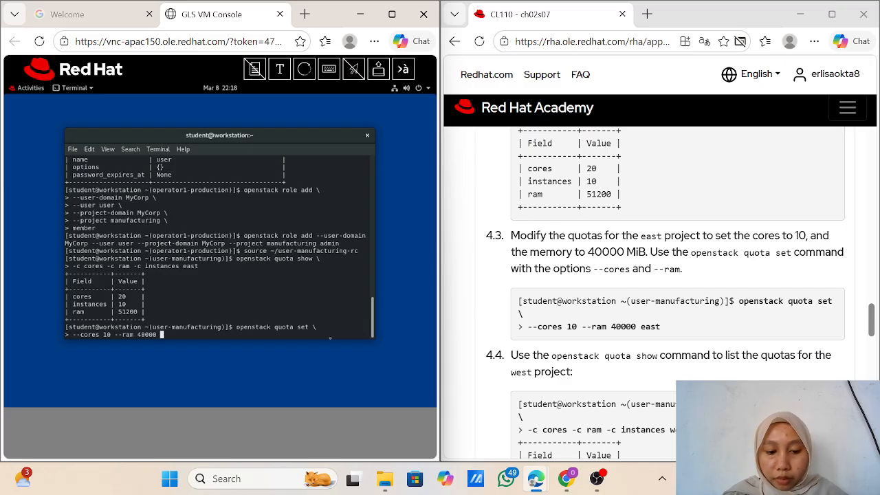
type("east")
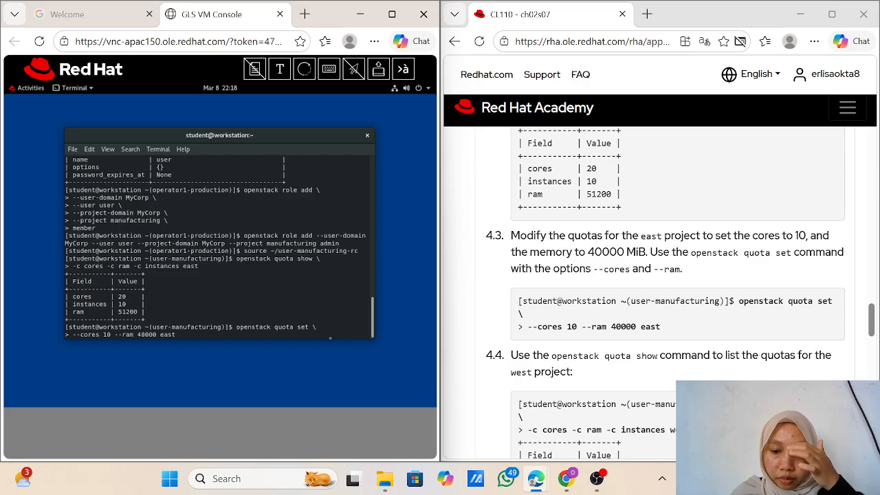
key("Return")
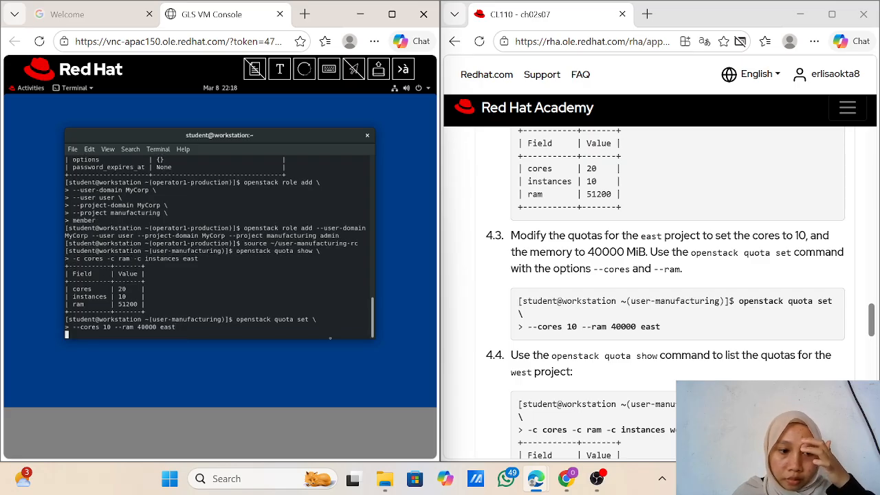
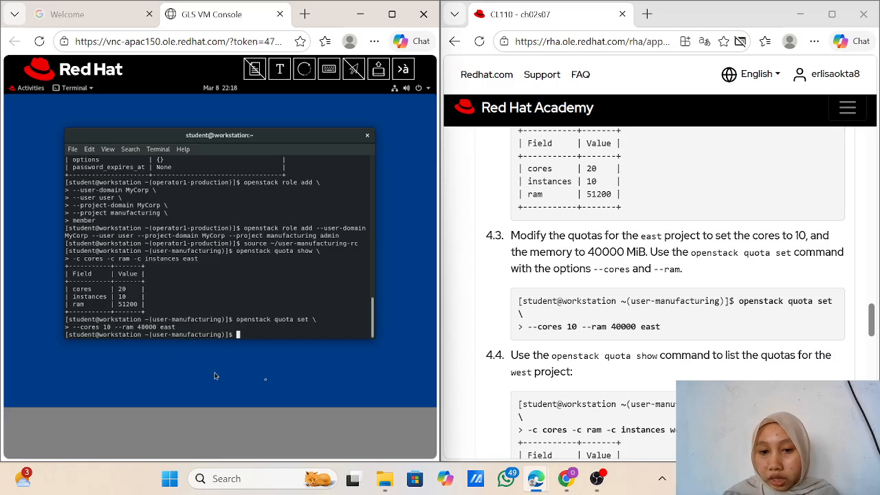
Step: Run 'openstack quota show -c cores -c ram -c instances west' across two lines
scroll(494, 363, "down", 1)
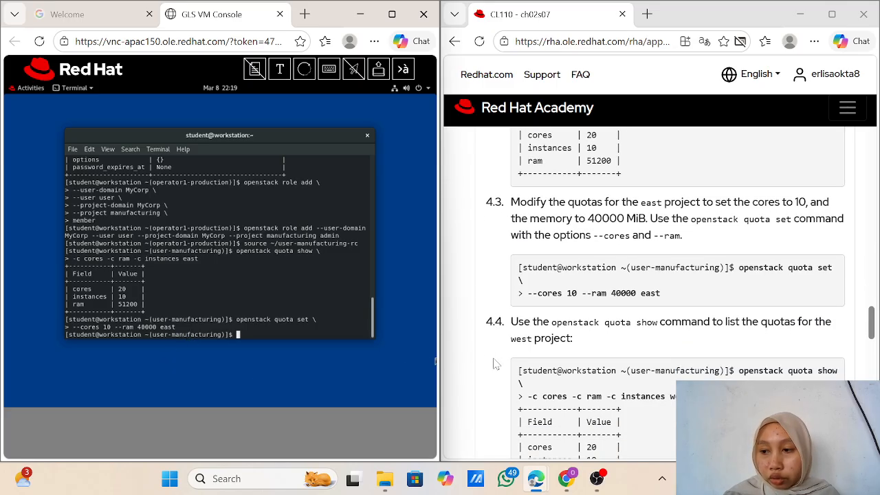
scroll(493, 363, "down", 1)
scroll(493, 363, "down", 1)
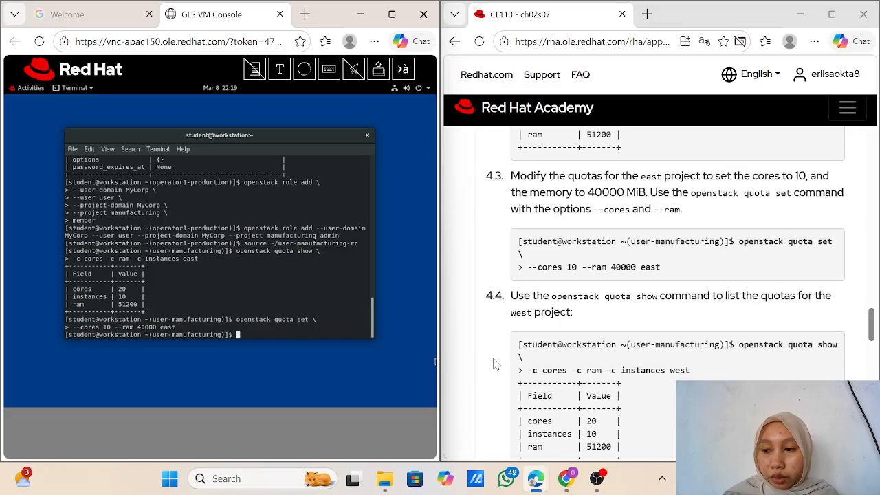
scroll(494, 364, "up", 1)
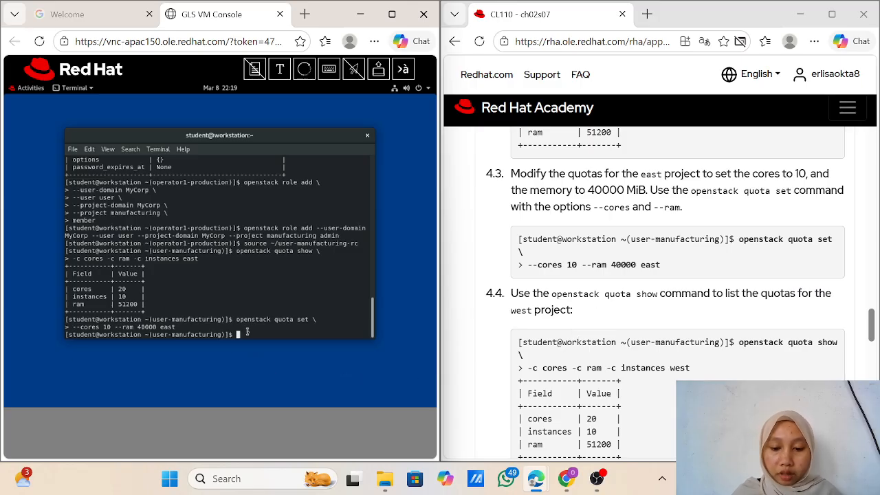
type("opens")
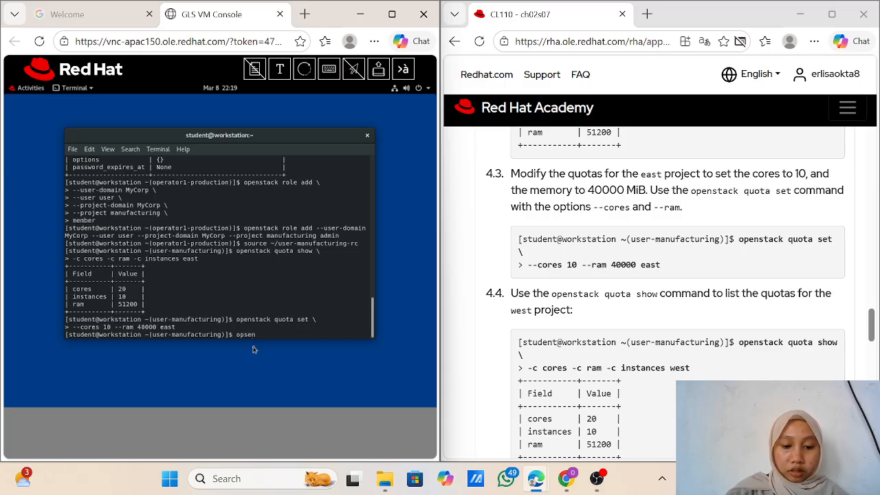
type("tack")
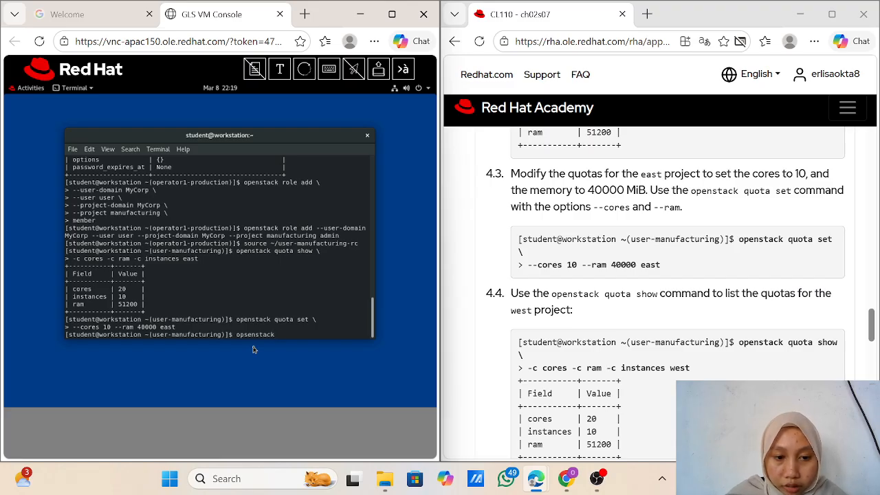
key("BackSpace")
key("BackSpace")
key("BackSpace")
key("BackSpace")
key("BackSpace")
key("BackSpace")
key("BackSpace")
key("BackSpace")
key("BackSpace")
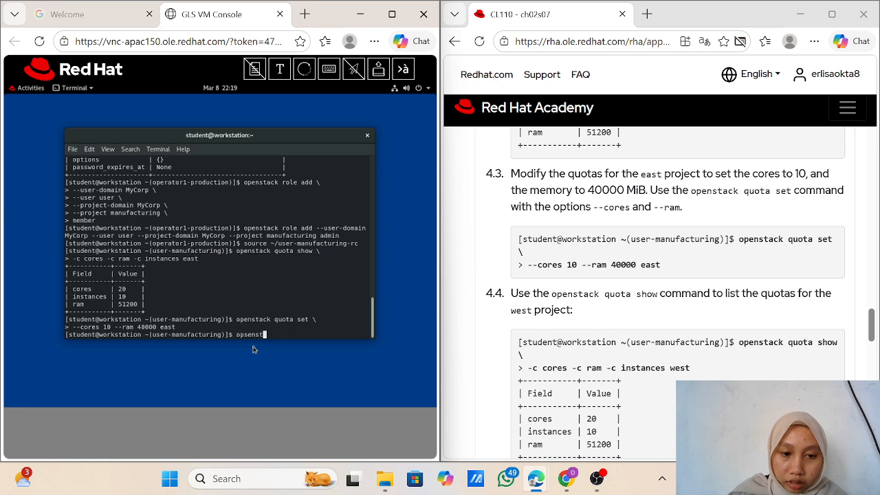
type("penstack")
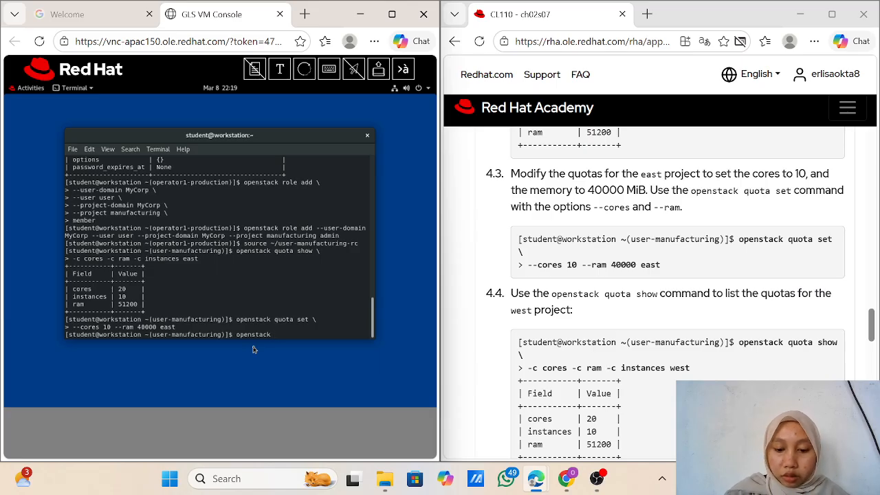
type(" quota")
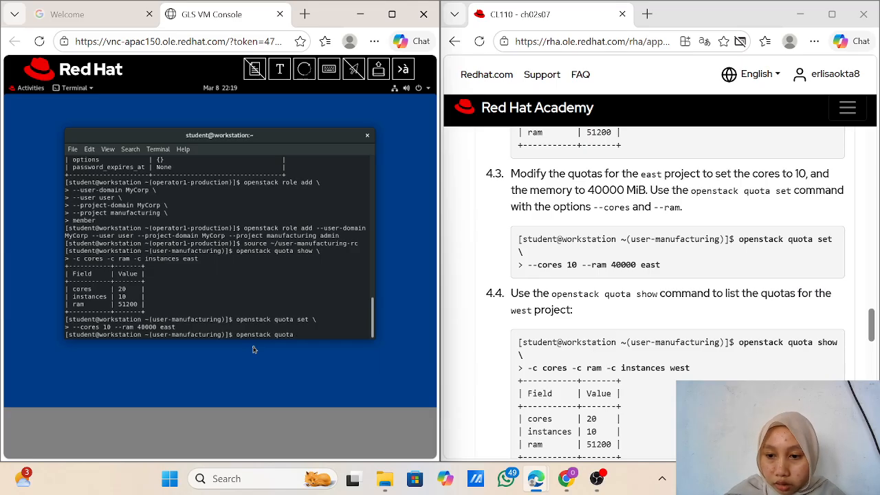
type(" show")
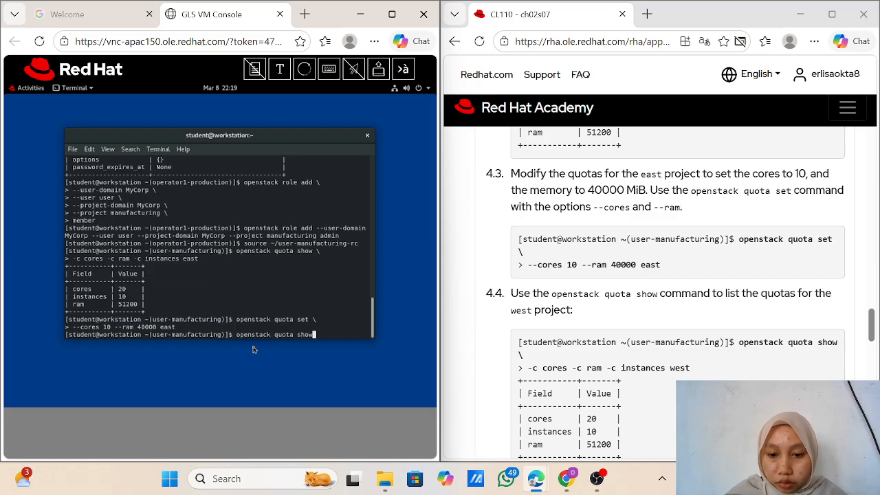
type(" \\")
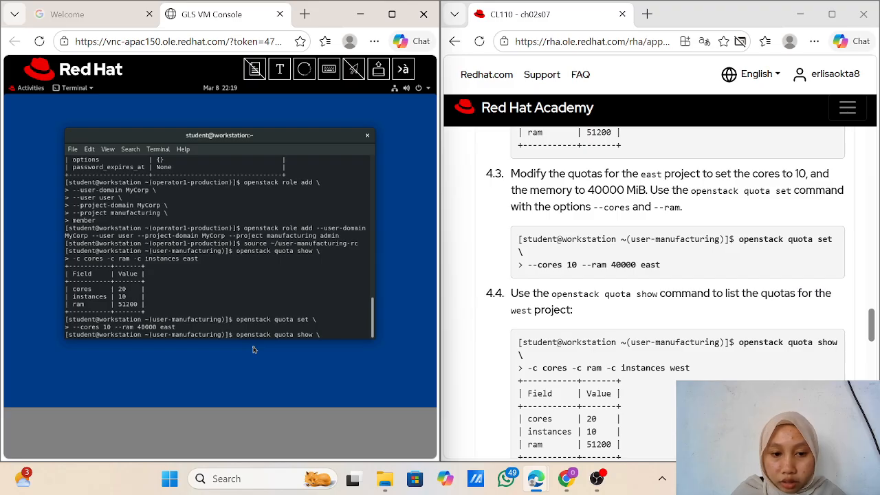
key("Return")
type("-c")
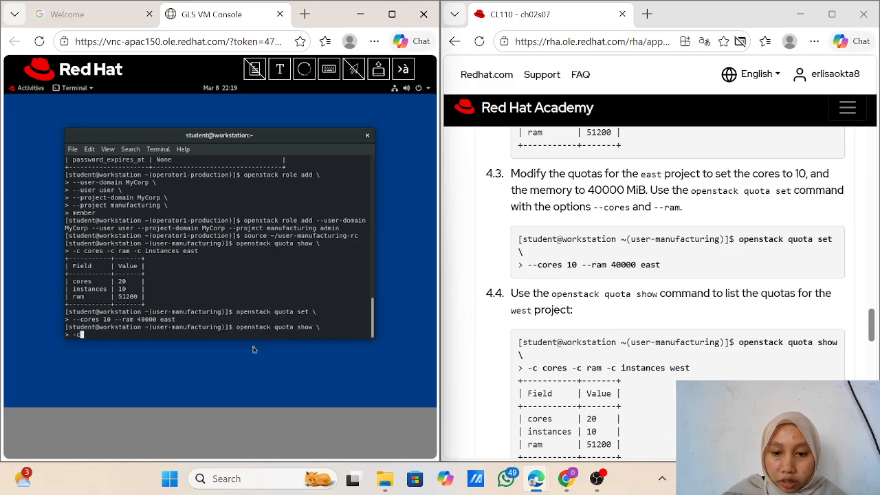
type(" core")
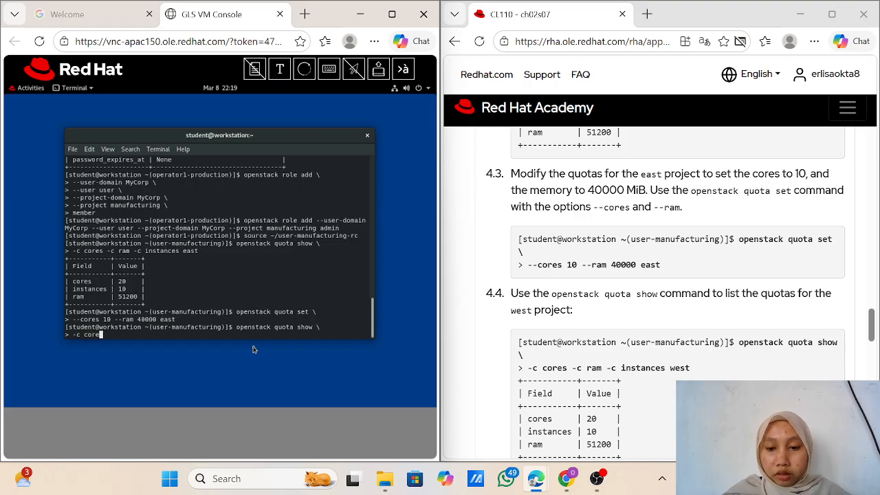
type("s -c")
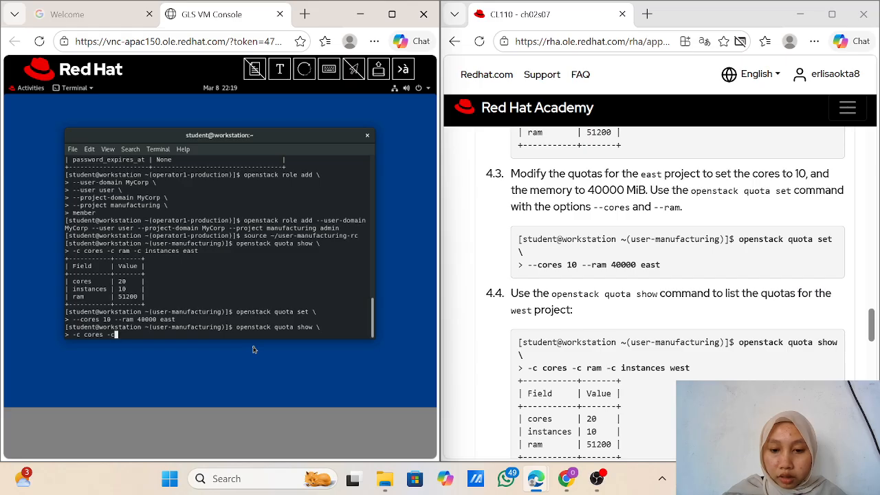
type(" ram ")
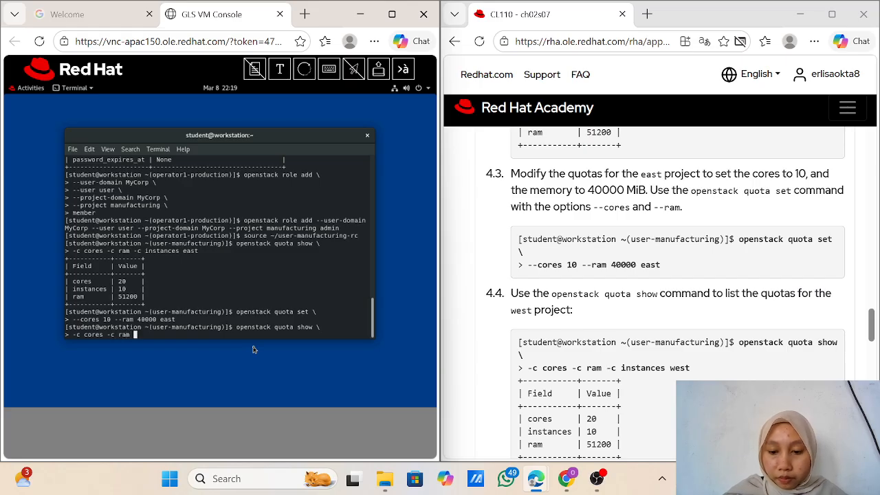
type("-c i")
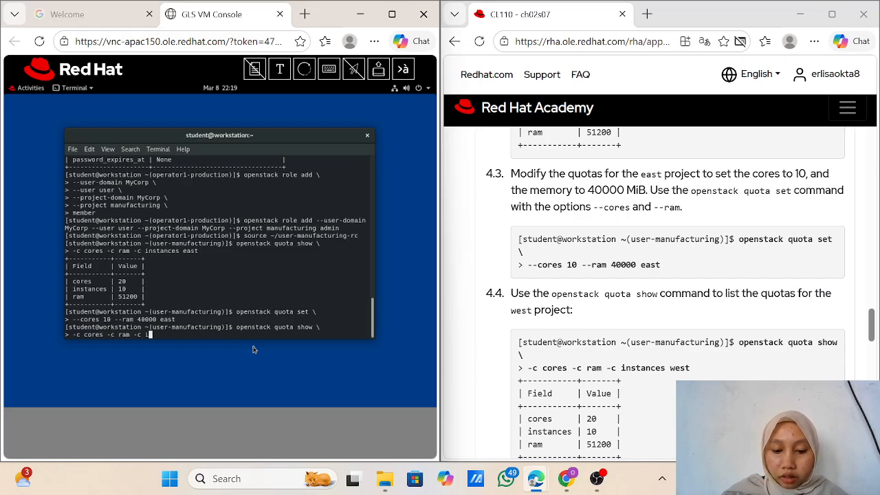
type("nsta")
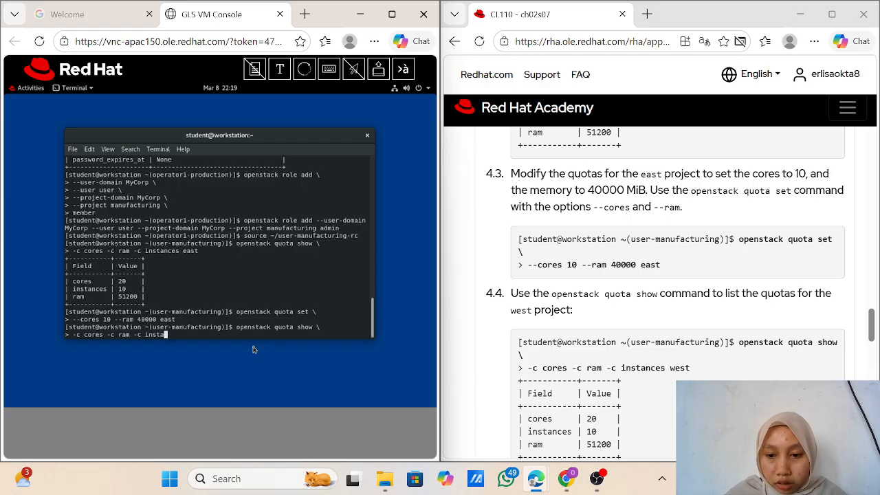
type("nces")
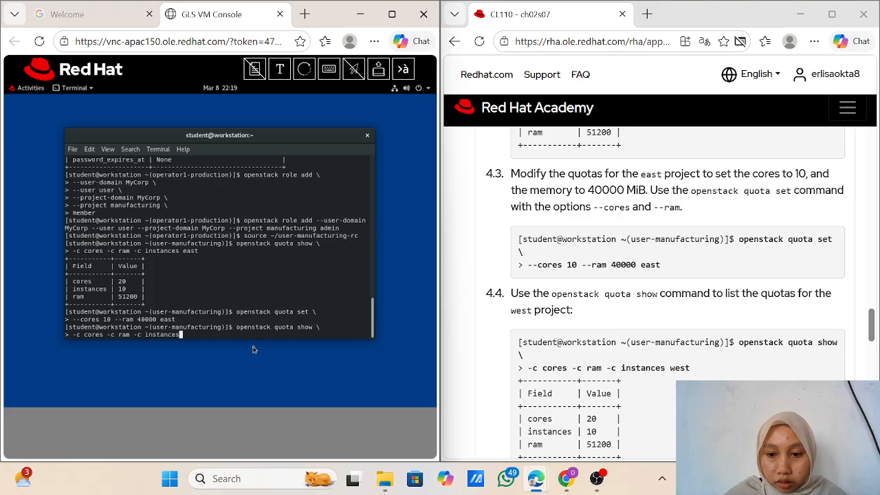
type(" west")
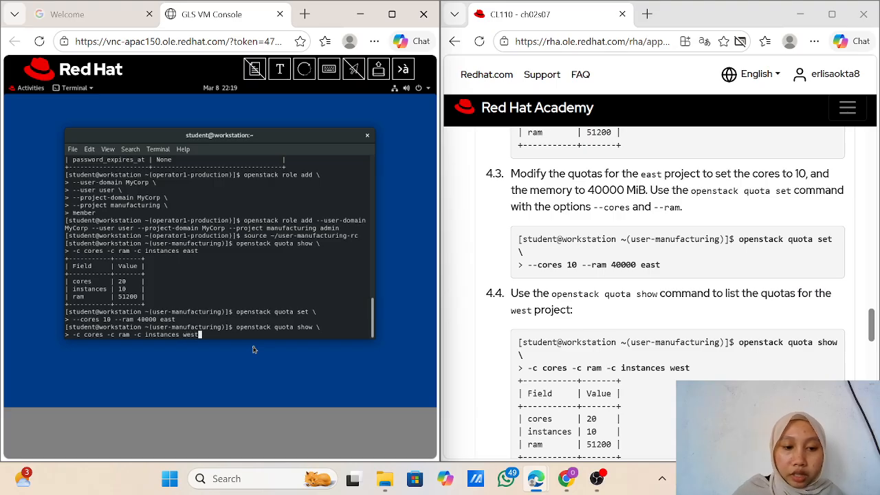
key("Return")
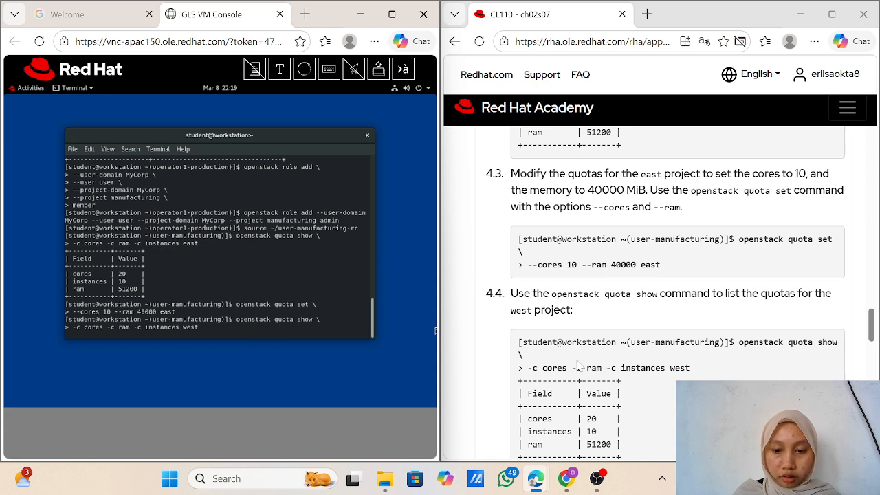
Step: Check west's quotas (cores 20, instances 10, ram 51200) and scroll the guide to step 4.5
scroll(580, 361, "down", 3)
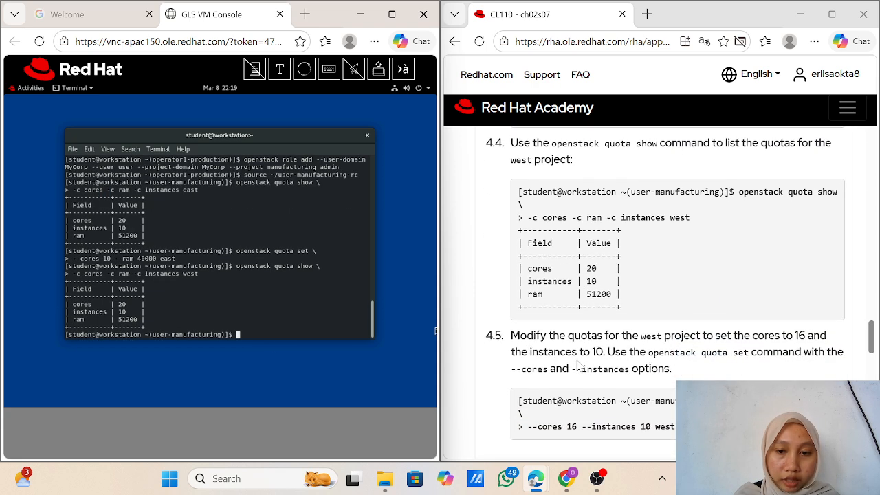
scroll(579, 367, "up", 1)
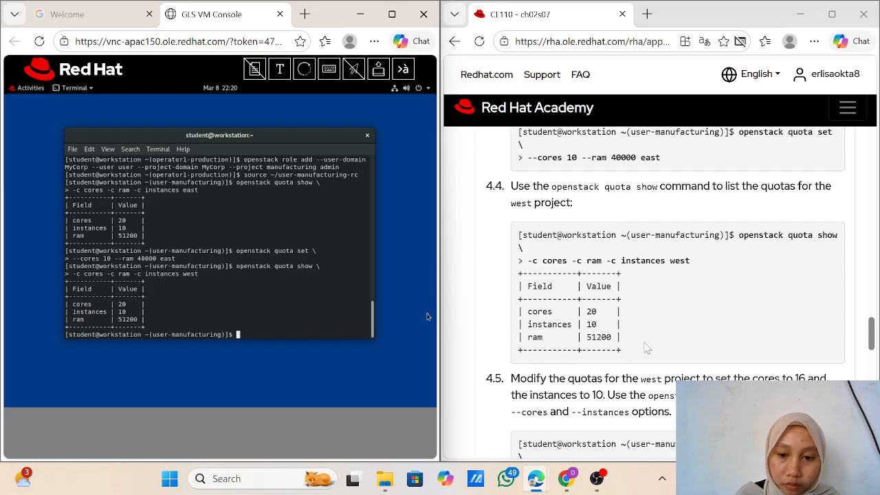
scroll(647, 347, "down", 2)
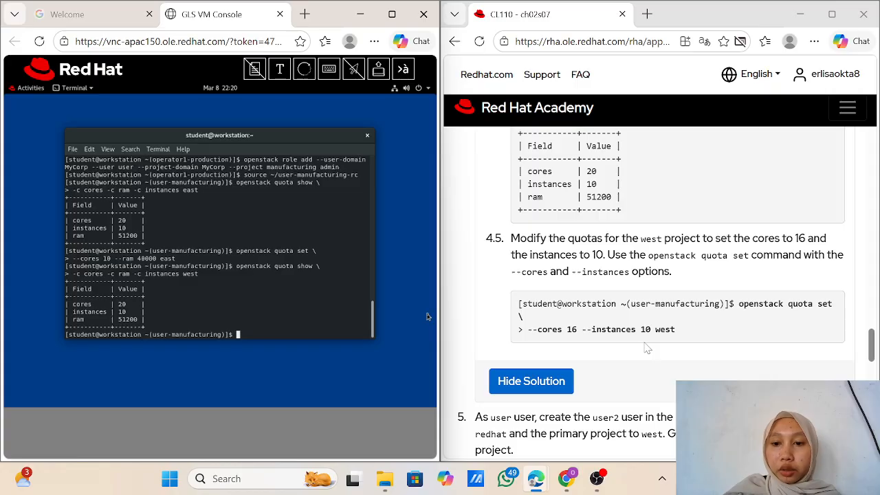
scroll(647, 349, "down", 1)
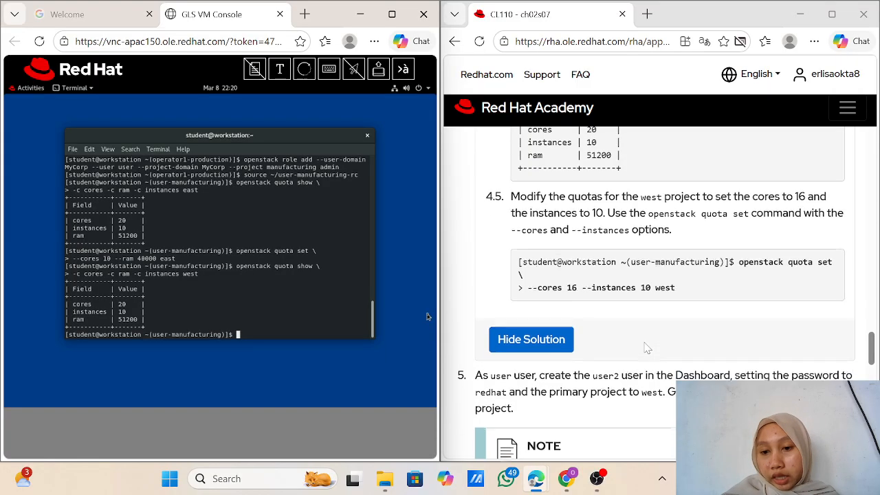
scroll(647, 348, "up", 1)
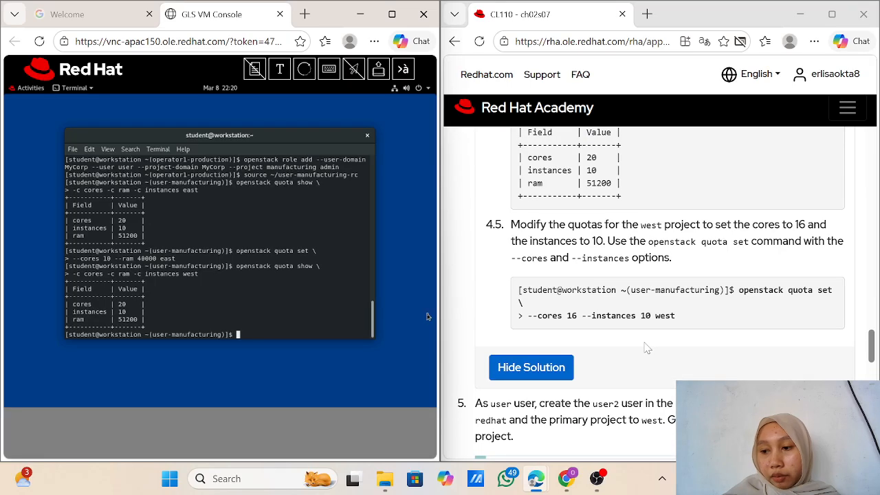
scroll(647, 348, "up", 1)
scroll(646, 349, "down", 1)
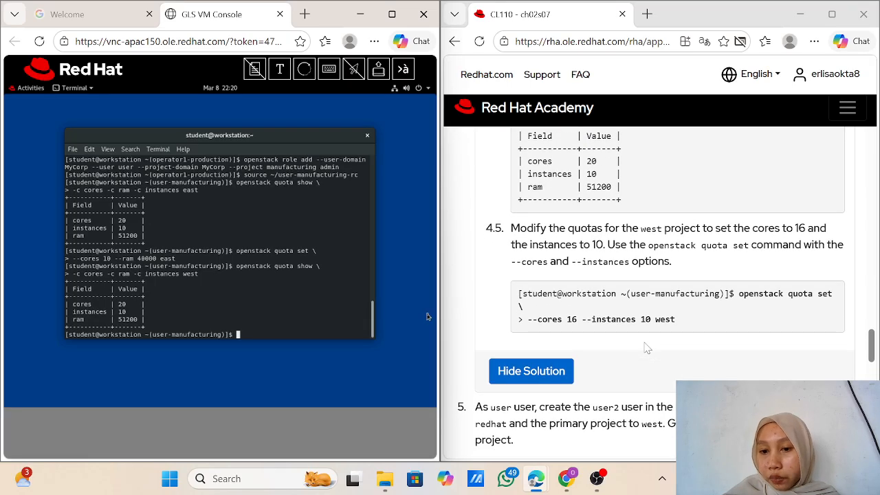
scroll(647, 349, "up", 1)
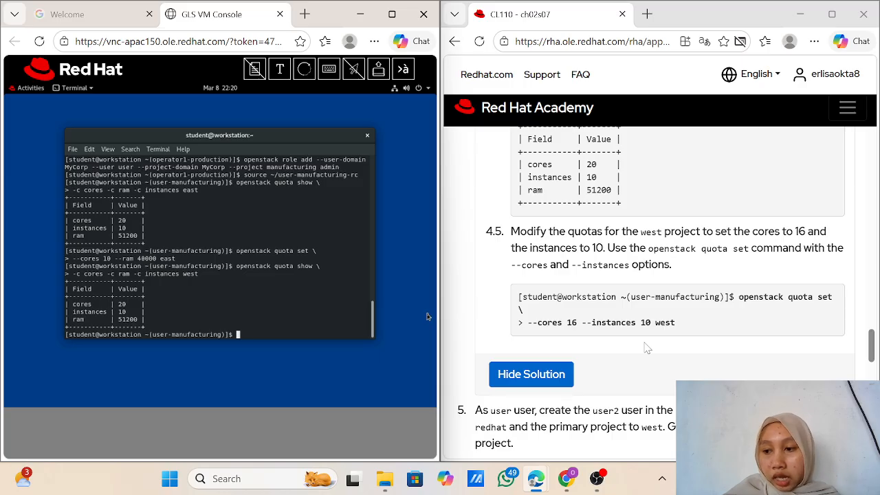
scroll(646, 348, "down", 1)
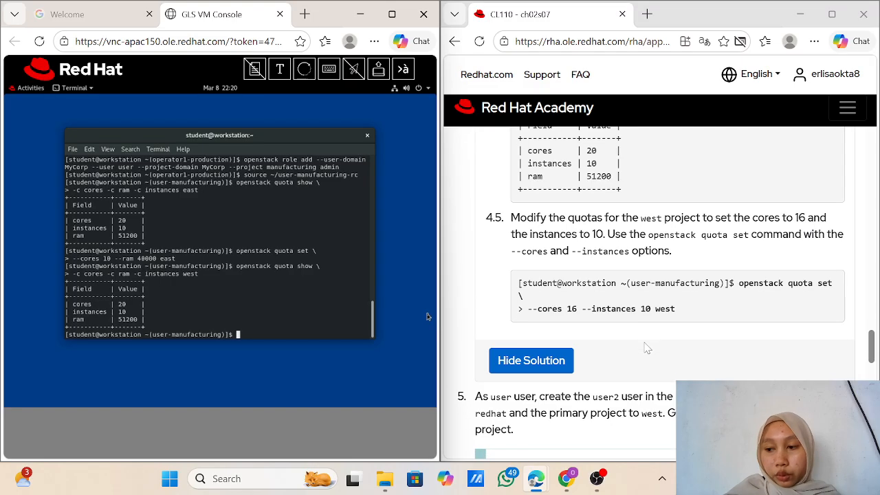
scroll(646, 349, "up", 1)
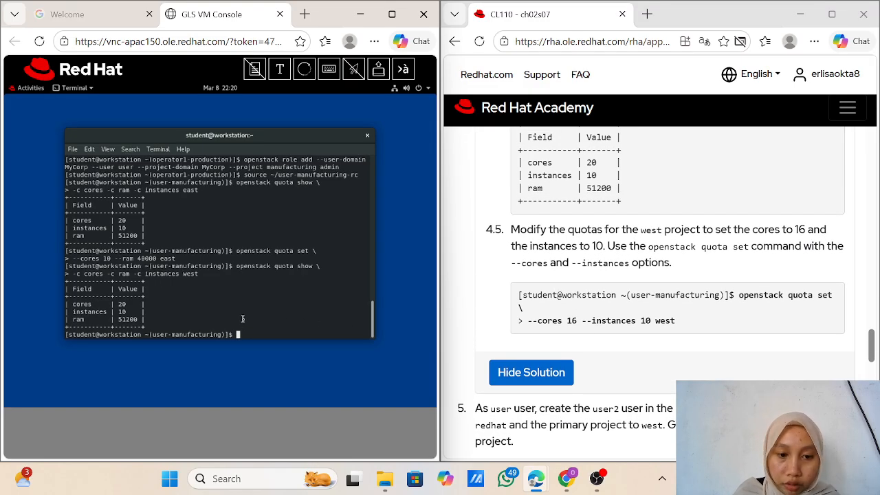
Step: Edit the recalled command into 'openstack quota set --cores 16 --instances 10 west' and run it
key("Up")
key("Up")
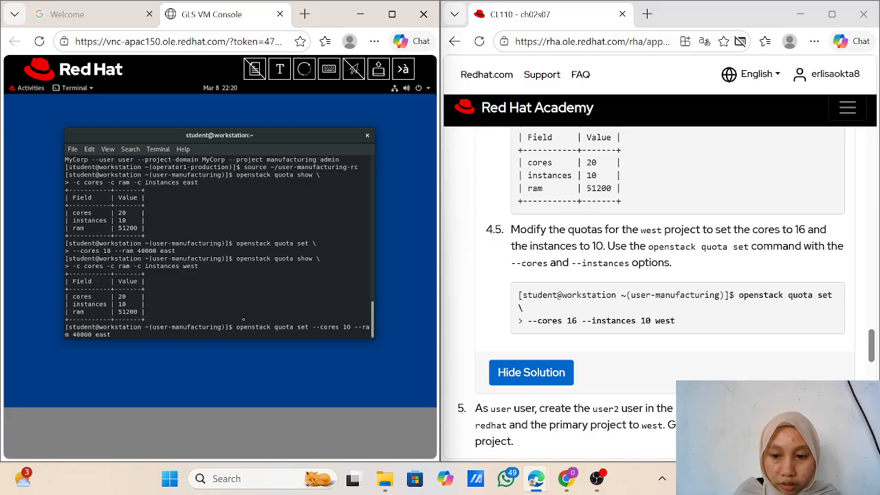
key("BackSpace")
key("BackSpace")
key("BackSpace")
key("BackSpace")
key("BackSpace")
key("BackSpace")
key("BackSpace")
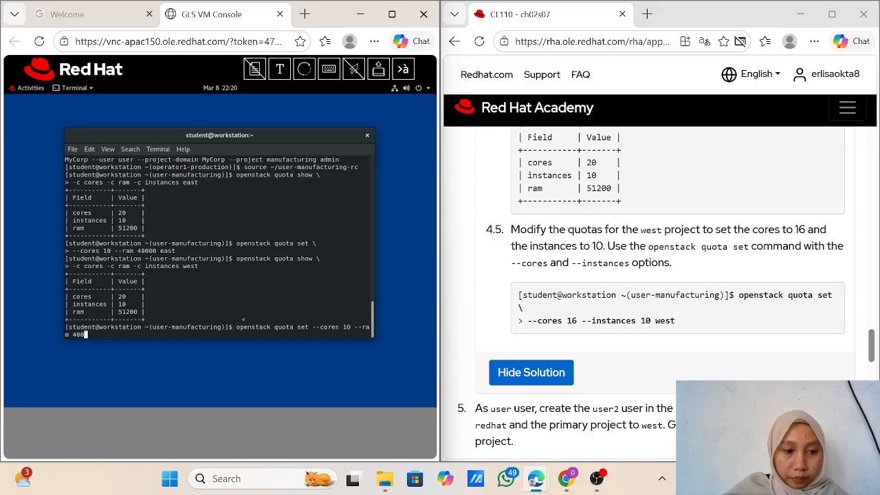
key("BackSpace")
key("BackSpace")
key("BackSpace")
key("BackSpace")
key("BackSpace")
key("BackSpace")
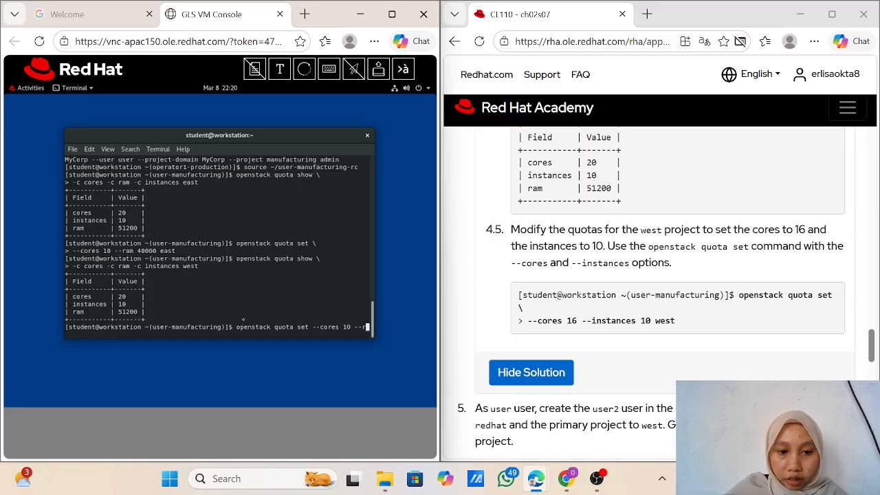
type("i")
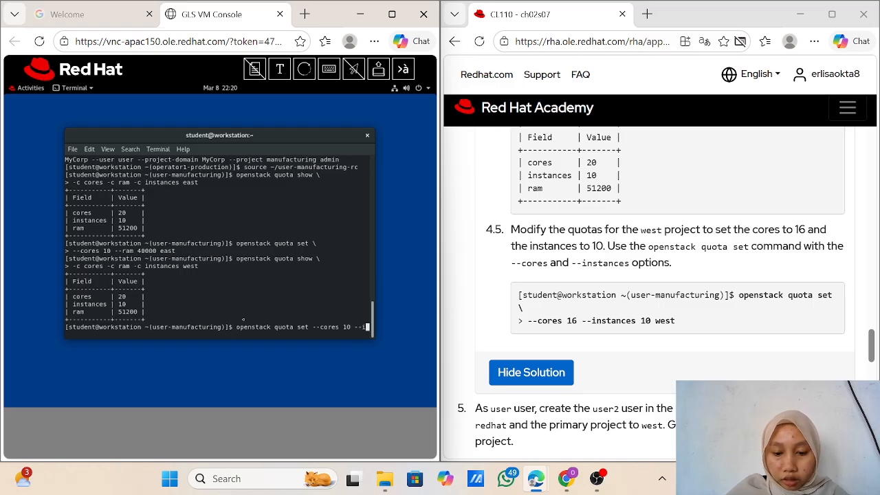
type("nstan")
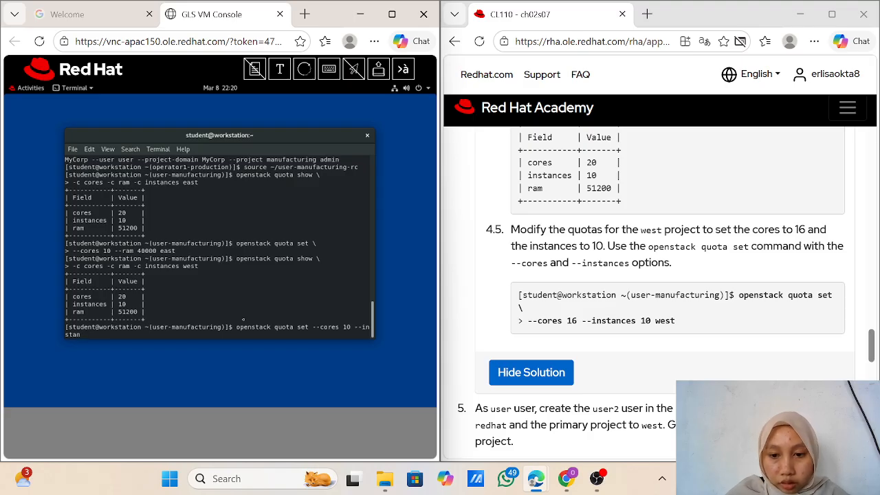
type("ces")
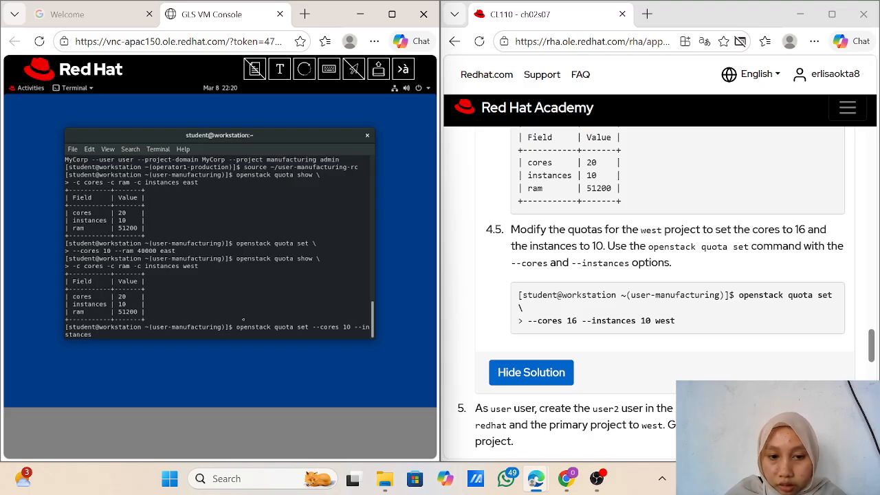
type(" 1")
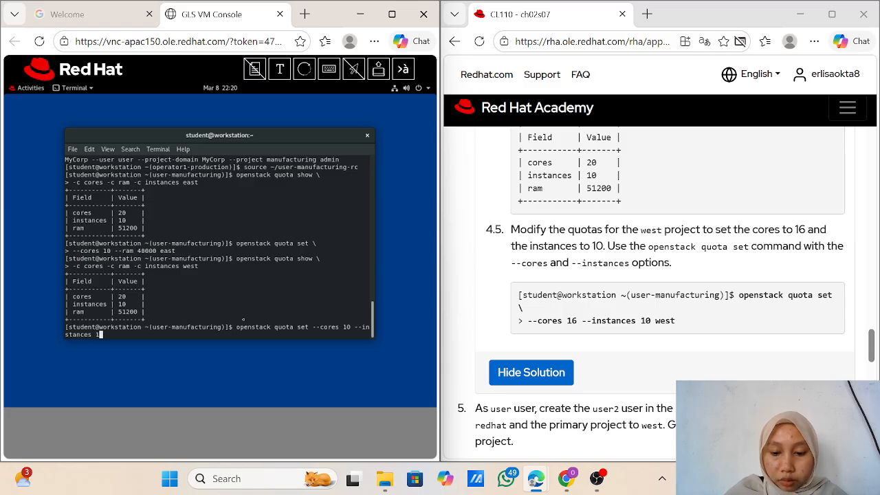
type("0 west")
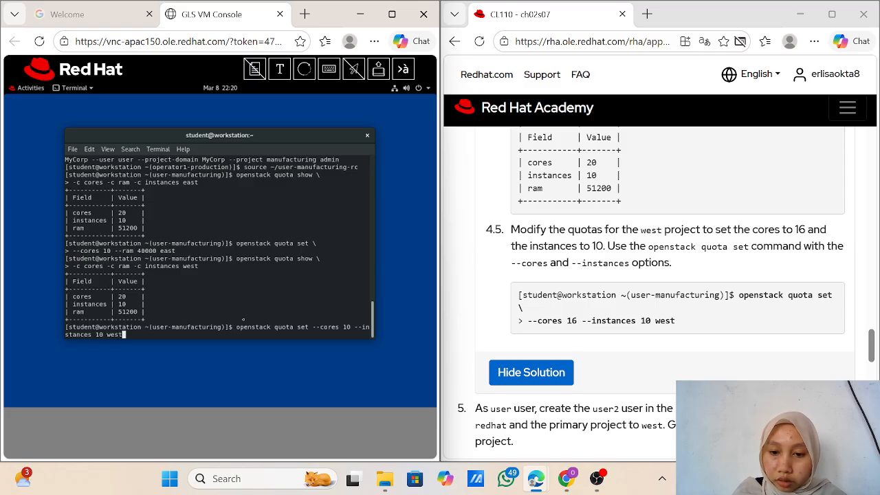
key("Left")
key("Left")
key("Left")
key("Left")
key("Left")
key("Left")
key("Left")
key("Left")
key("Left")
key("Left")
key("Left")
key("Left")
key("Left")
key("Left")
key("Left")
key("Left")
key("Left")
key("Left")
key("Left")
key("Left")
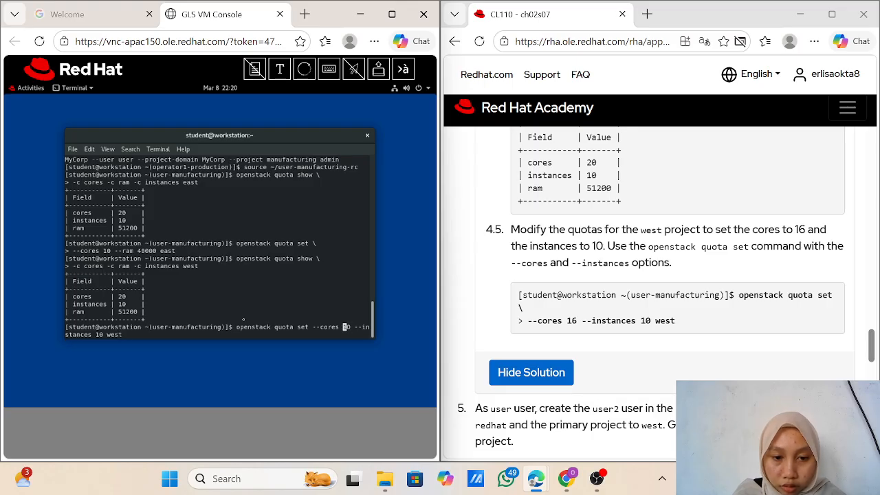
key("Right")
key("Right")
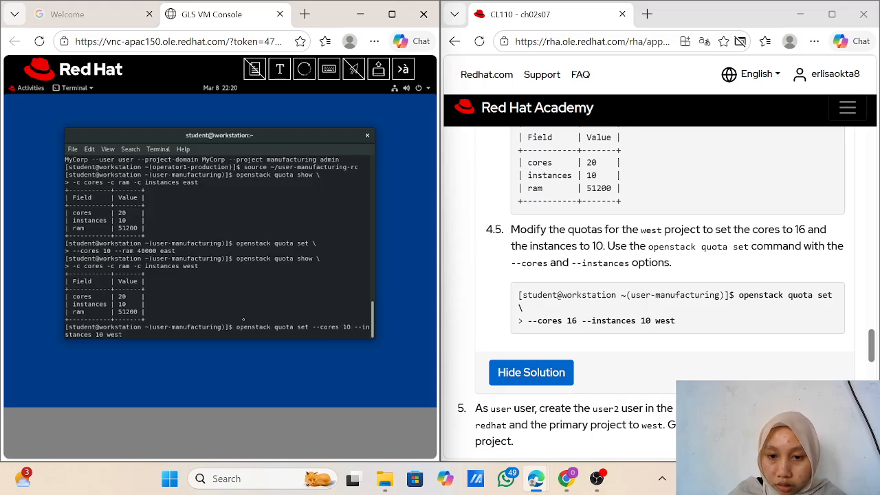
key("BackSpace")
type("6")
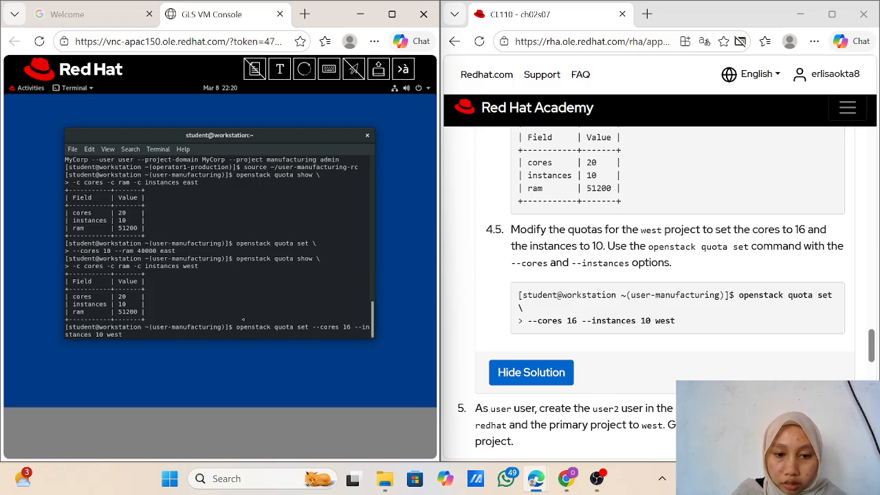
key("Return")
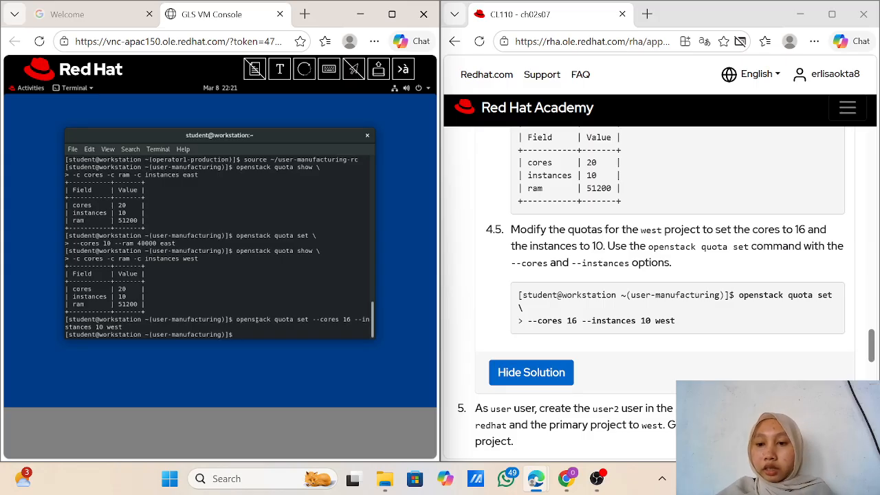
scroll(515, 357, "up", 3)
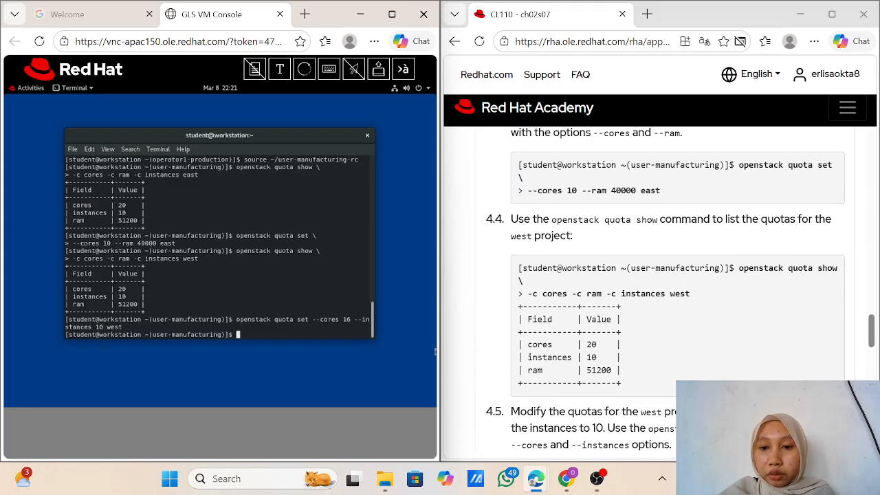
scroll(515, 358, "down", 3)
scroll(666, 293, "up", 1)
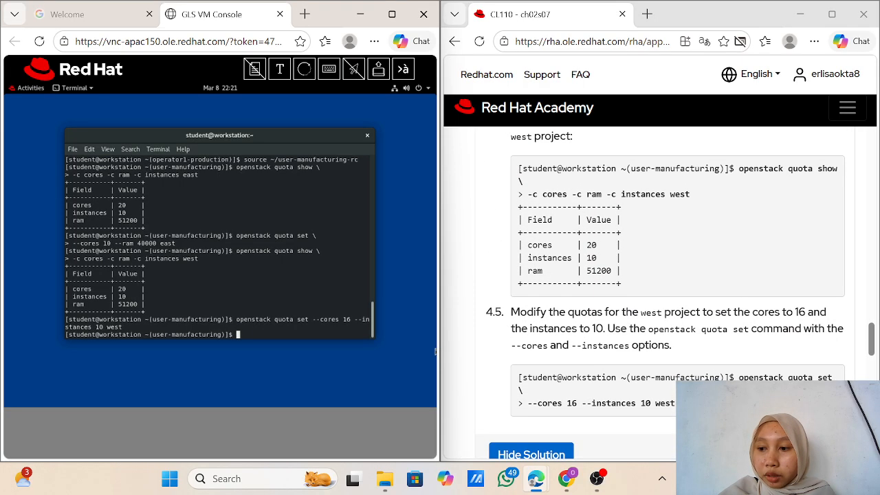
scroll(666, 292, "down", 1)
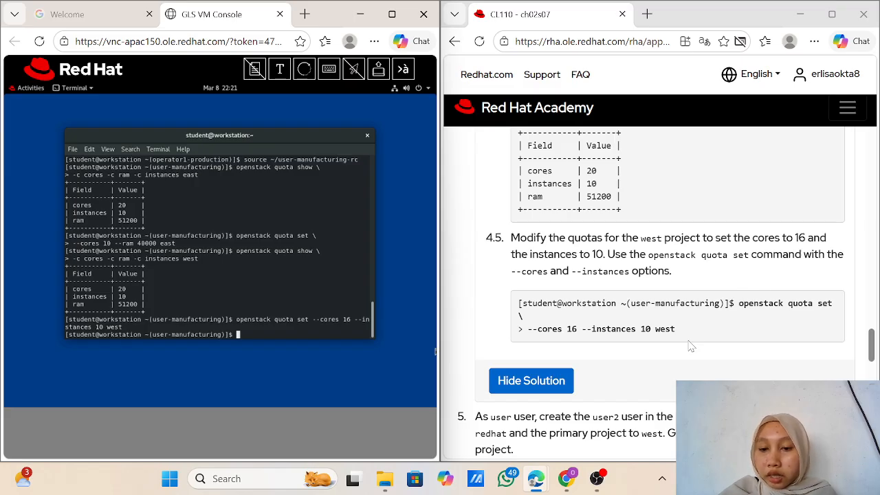
scroll(691, 347, "down", 4)
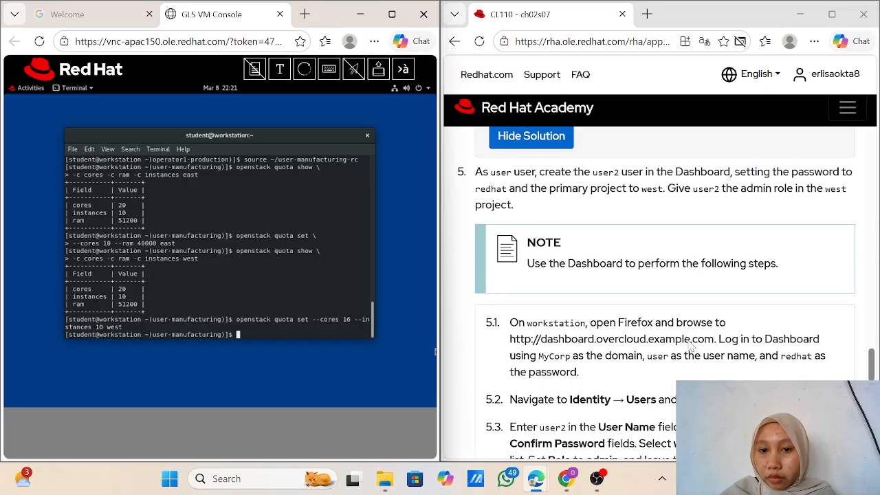
scroll(691, 347, "up", 1)
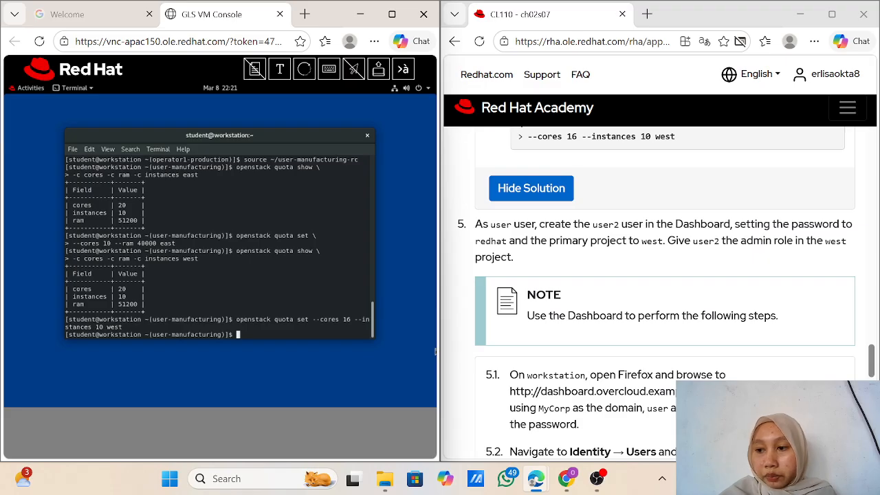
scroll(657, 292, "up", 1)
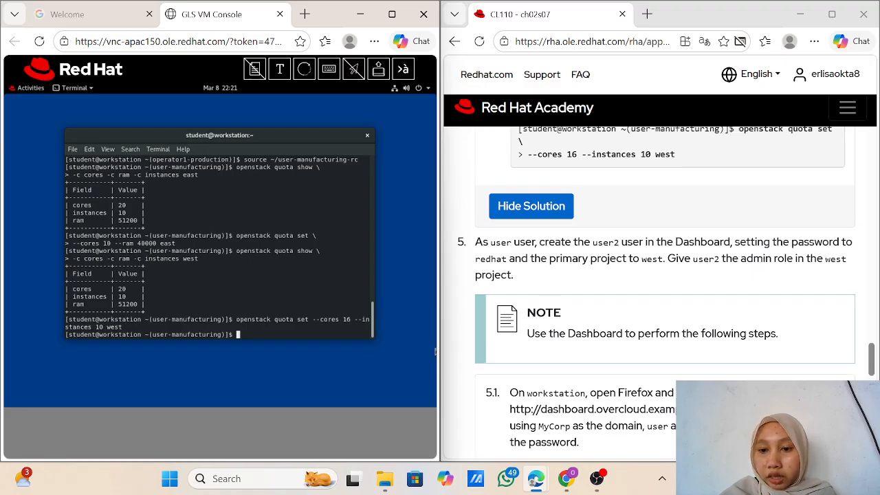
scroll(657, 292, "down", 3)
scroll(657, 292, "up", 1)
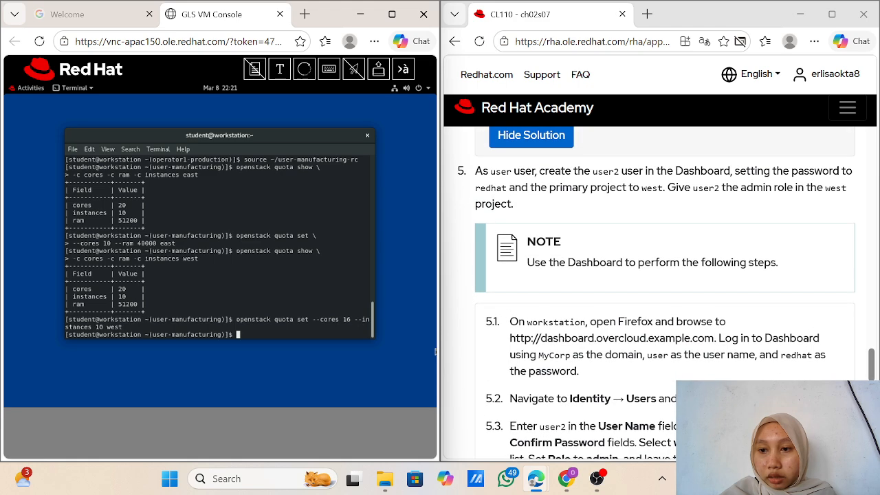
scroll(657, 293, "down", 1)
scroll(657, 293, "down", 1)
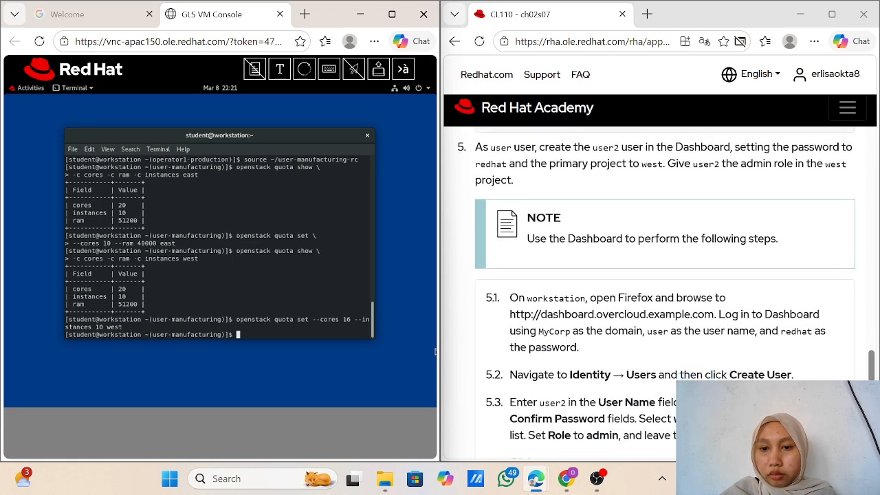
scroll(657, 292, "down", 5)
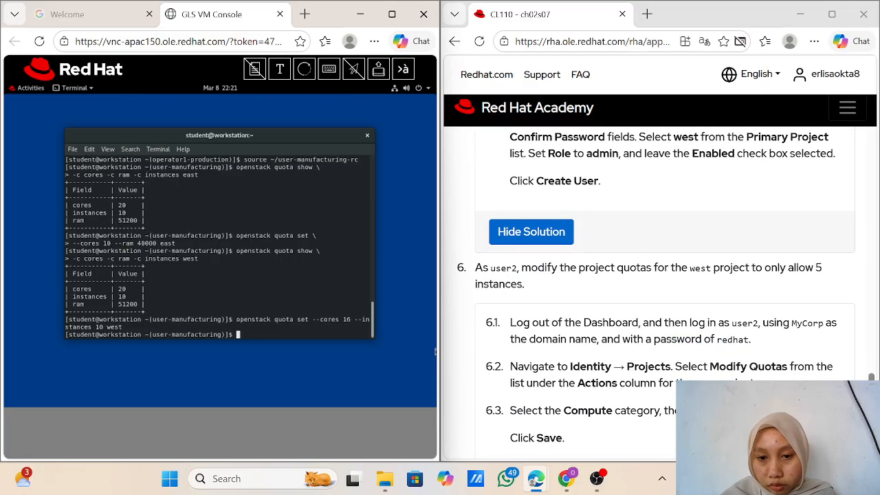
scroll(657, 289, "up", 5)
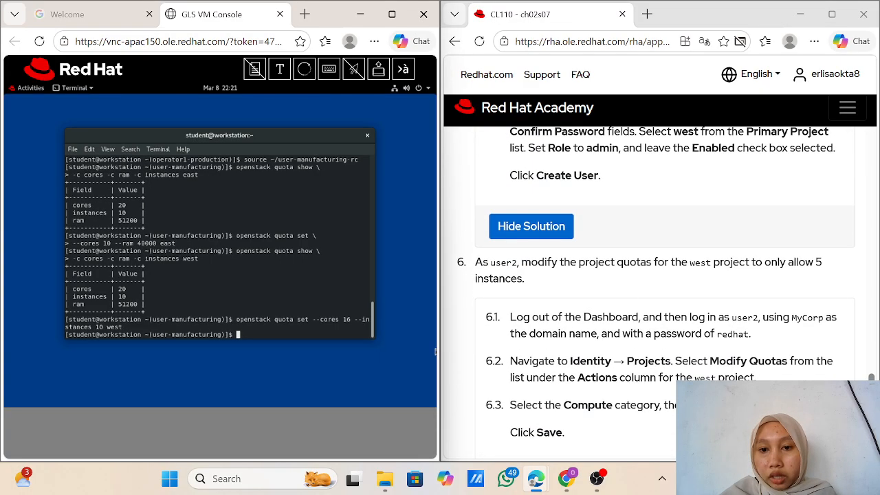
scroll(657, 289, "up", 1)
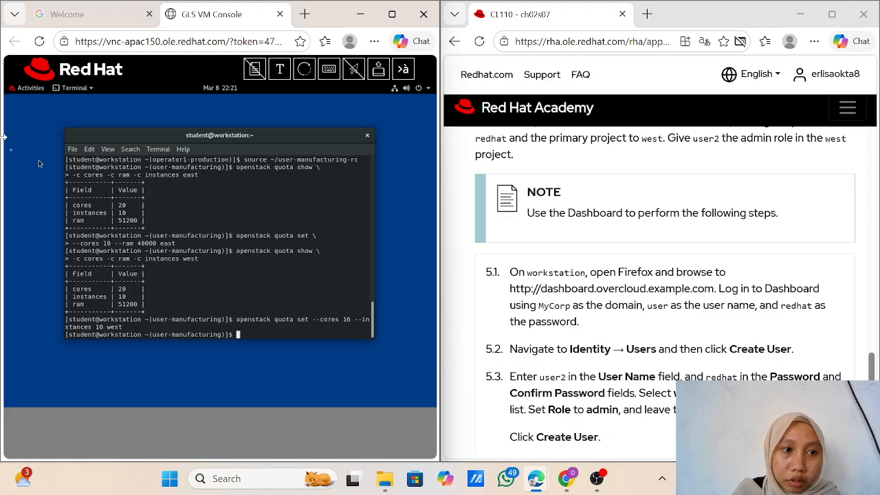
Step: Launch Firefox in the VM and paste the step 5.1 Dashboard URL into its address bar
left_click(31, 88)
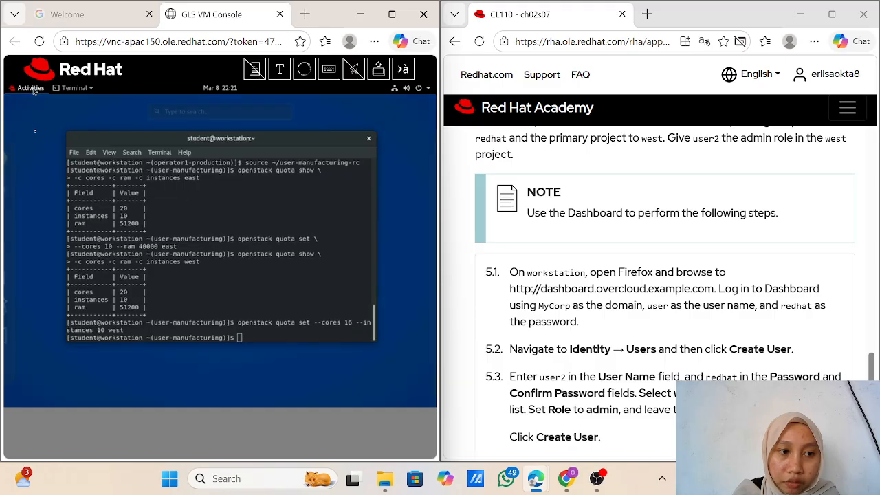
left_click(32, 167)
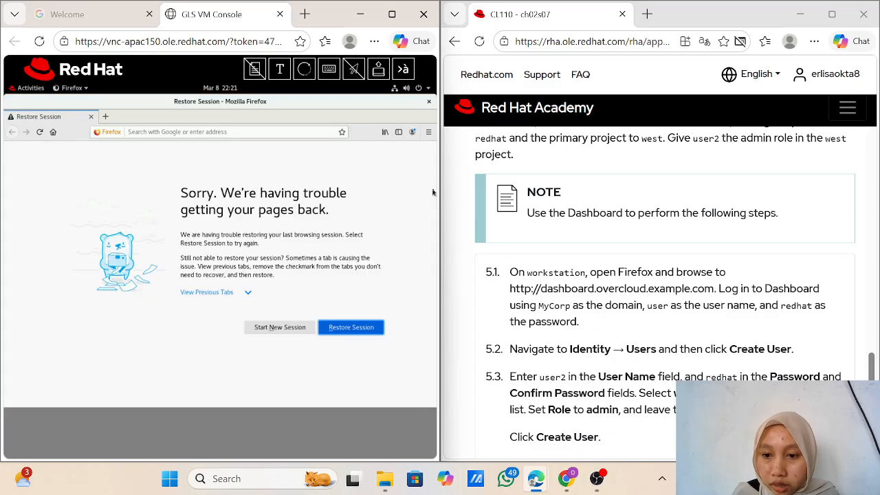
left_click_drag(715, 289, 511, 292)
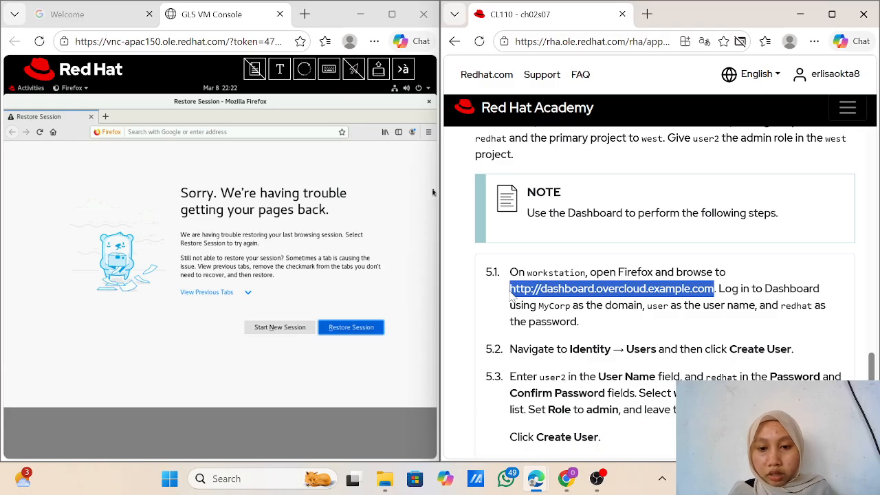
left_click(207, 133)
key("ctrl+v")
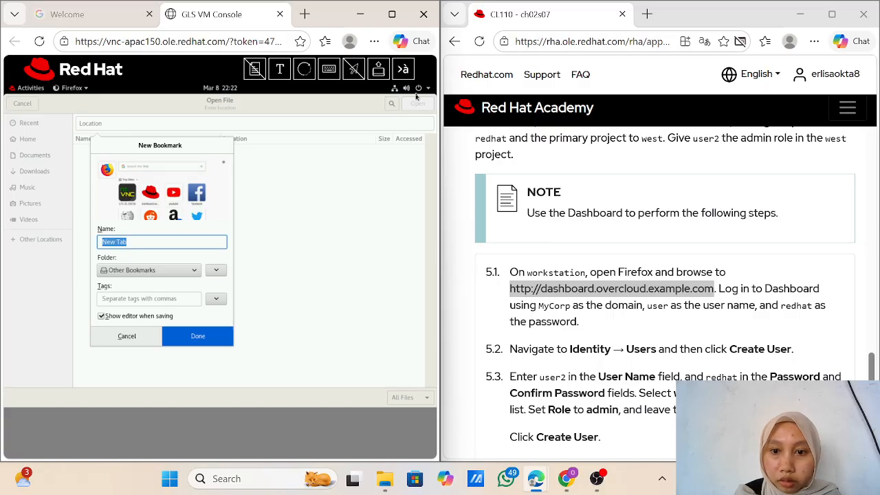
Step: Open the Red Hat Academy Course Summary page with My Courses in a new tab
scroll(548, 236, "up", 5)
scroll(548, 236, "up", 15)
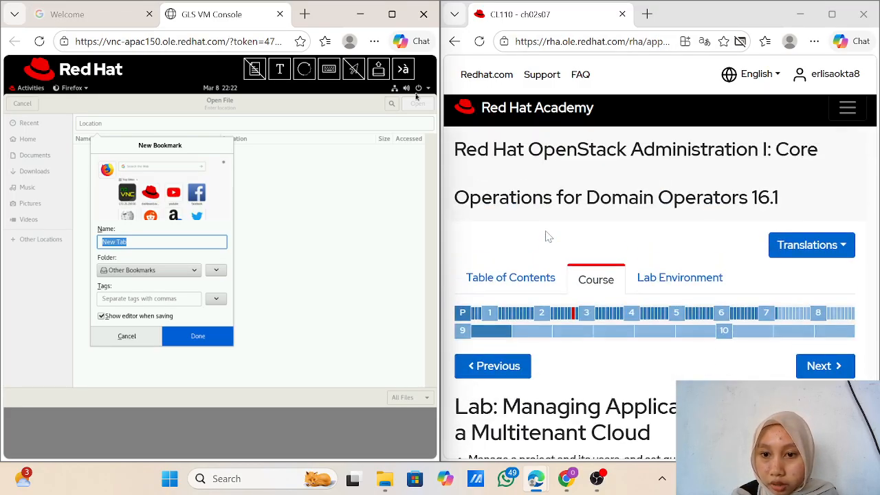
left_click(688, 278)
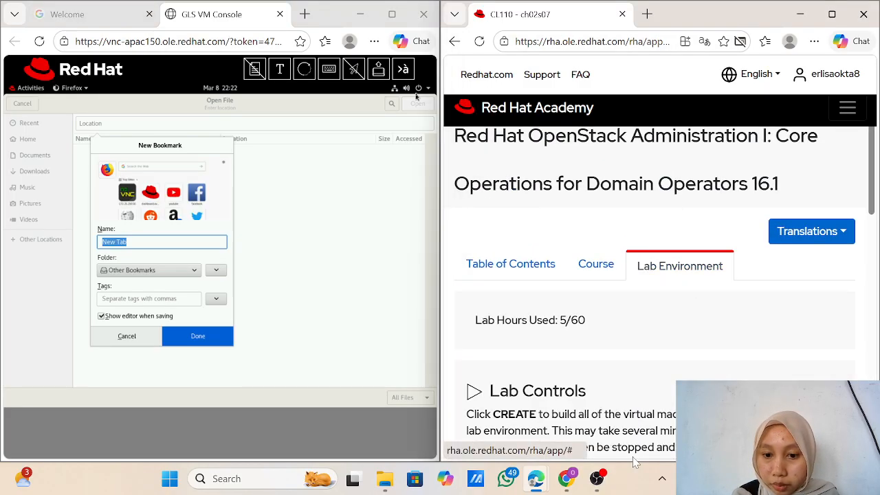
scroll(632, 454, "down", 6)
scroll(619, 371, "down", 10)
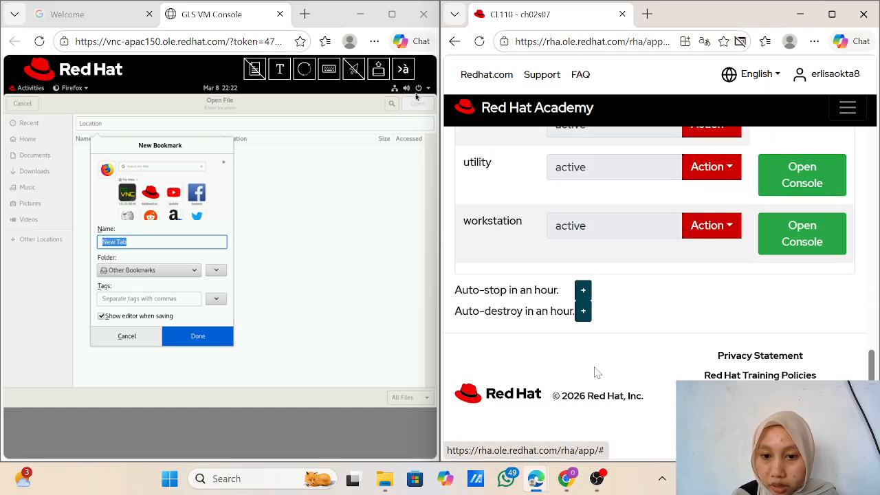
scroll(531, 362, "up", 10)
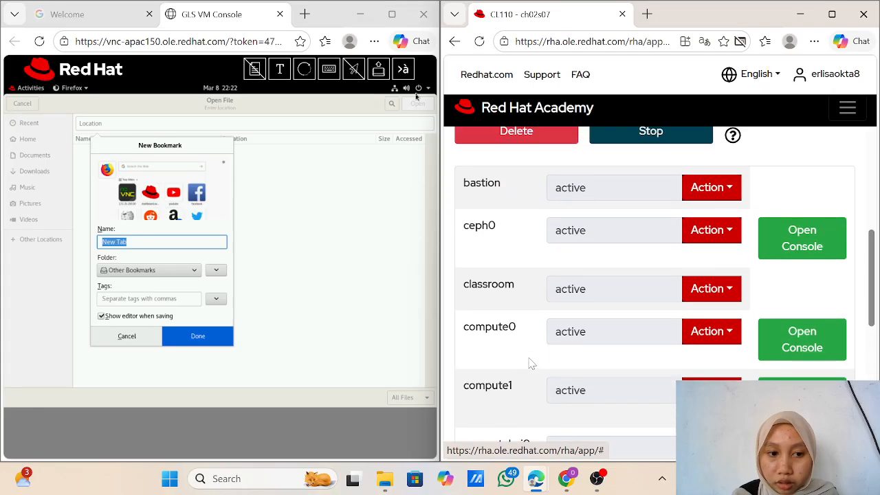
scroll(531, 363, "down", 10)
scroll(531, 363, "up", 1)
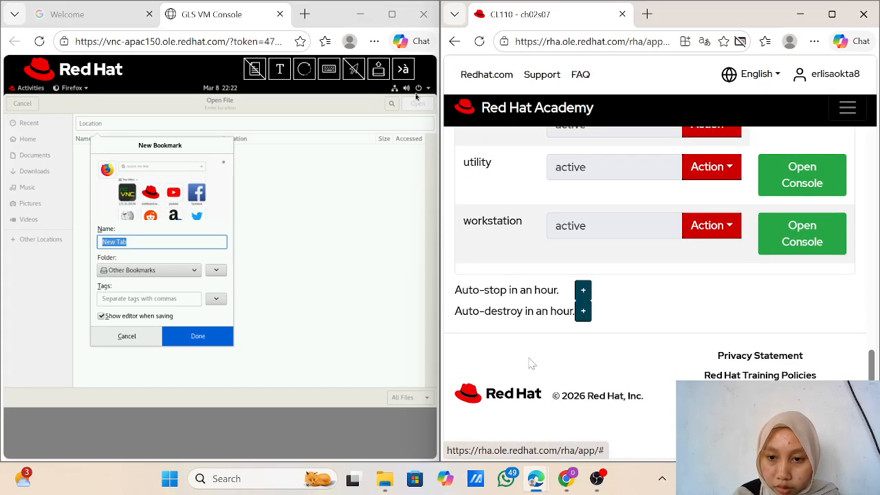
scroll(531, 362, "up", 15)
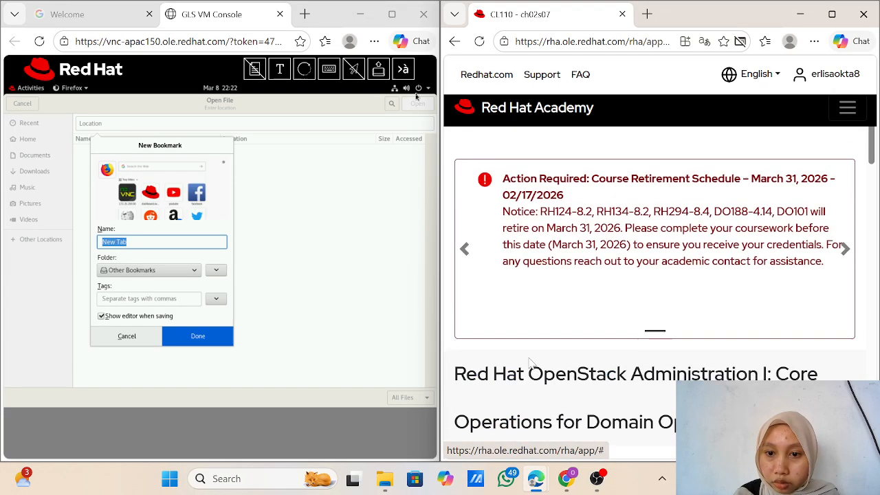
scroll(531, 362, "down", 5)
scroll(527, 363, "up", 5)
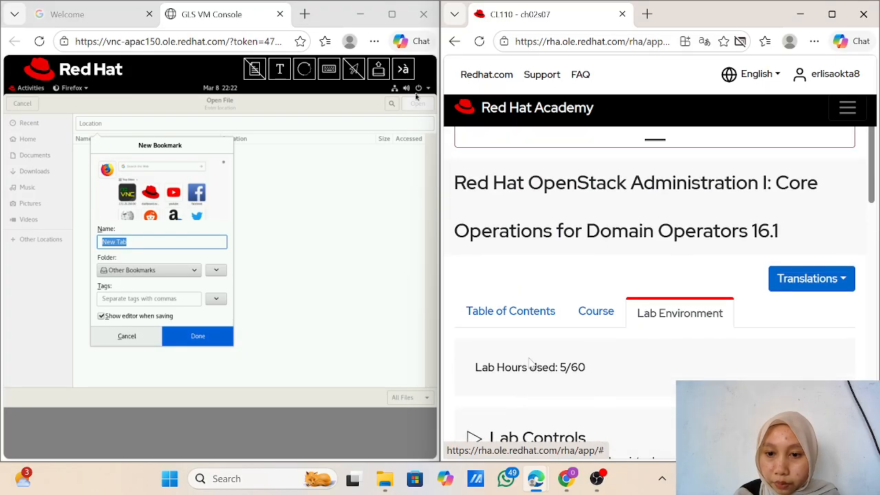
left_click_drag(594, 313, 323, 14)
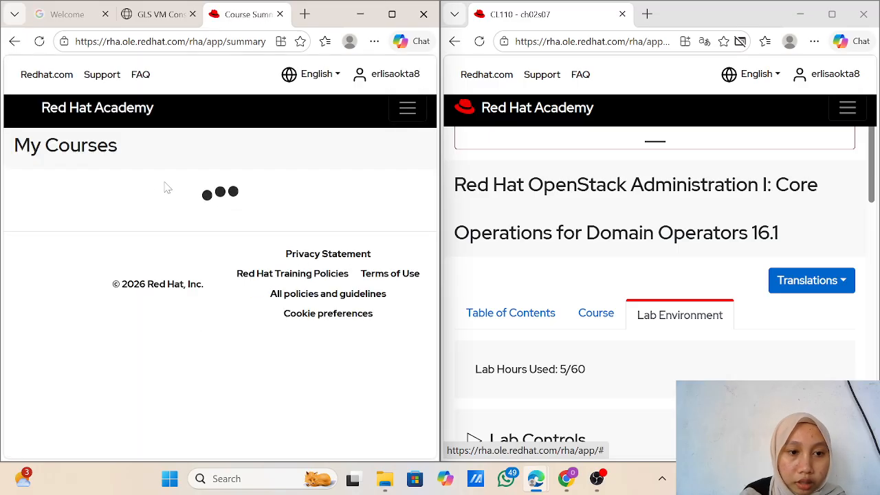
Step: Move the Course Summary tab to the right window and launch the CL110 OpenStack Administration course
scroll(196, 251, "down", 1)
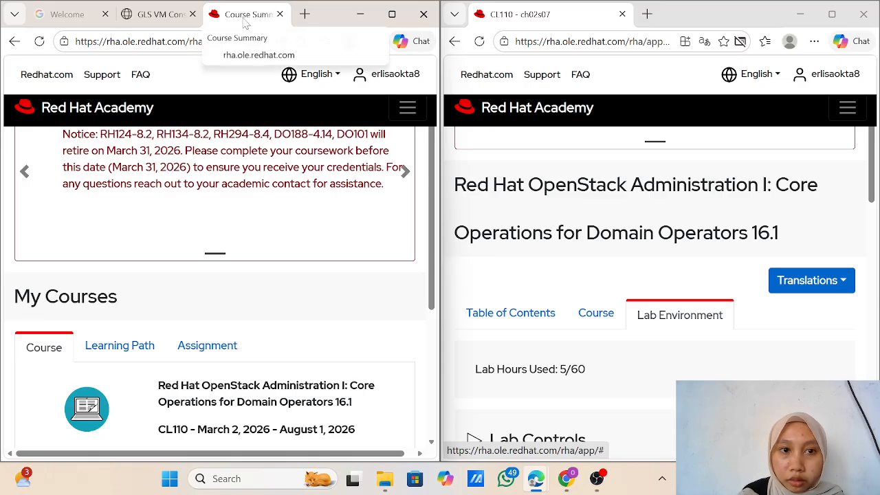
left_click_drag(245, 25, 583, 31)
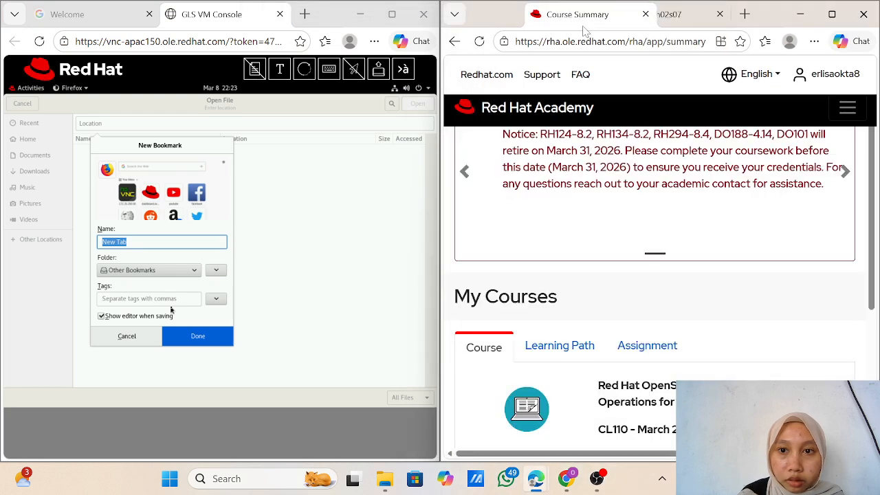
scroll(629, 336, "down", 1)
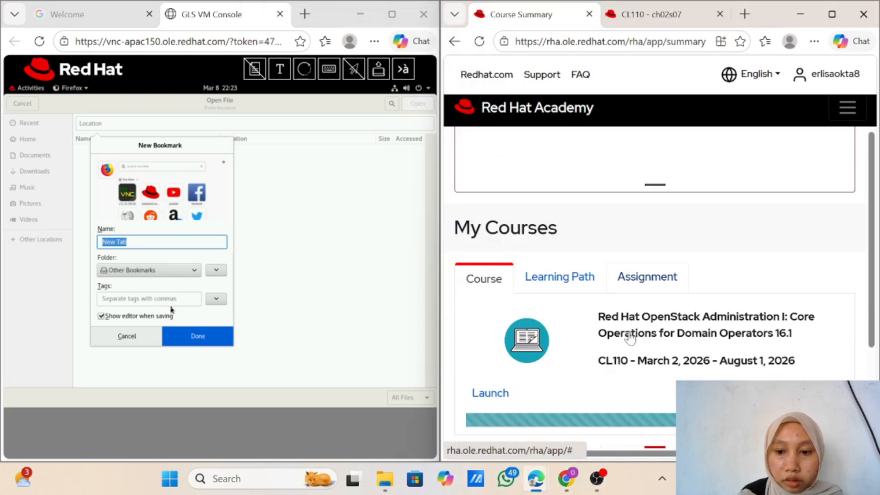
scroll(629, 336, "down", 2)
scroll(619, 323, "up", 1)
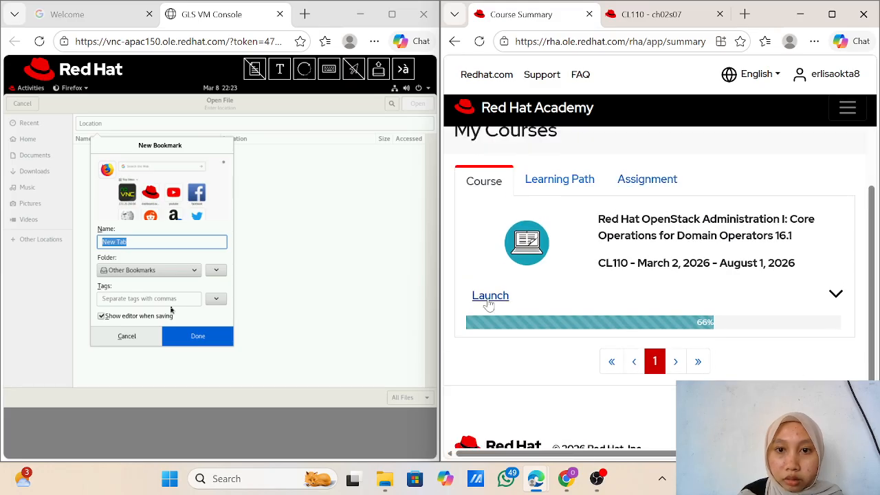
left_click(488, 300)
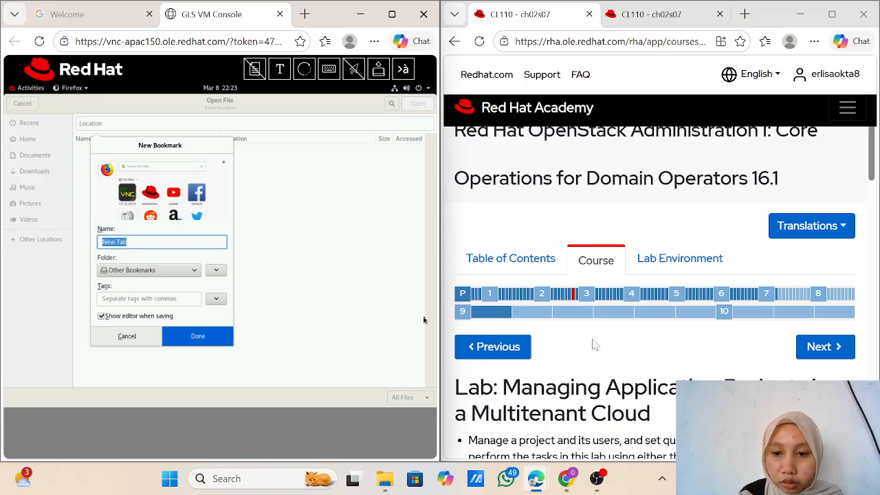
scroll(596, 344, "down", 15)
Step: Reveal step 5's solution for creating user2 and maximize the VM console
scroll(597, 345, "up", 10)
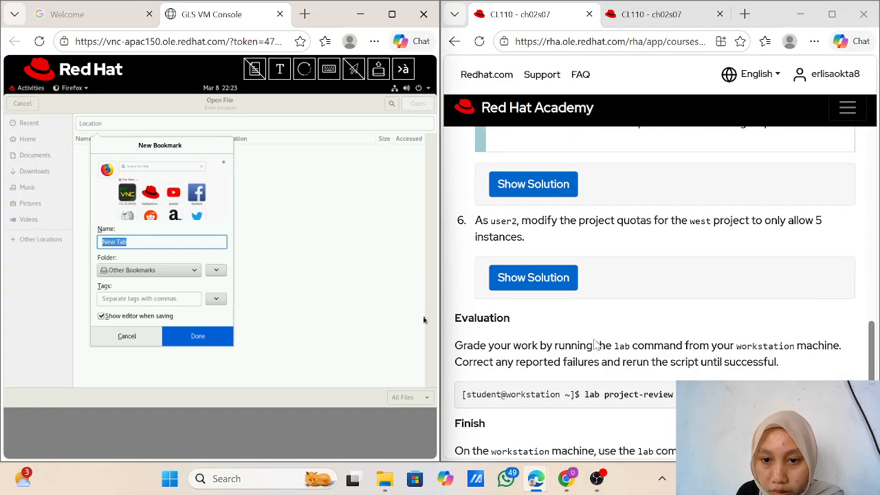
scroll(596, 345, "down", 3)
scroll(596, 345, "down", 3)
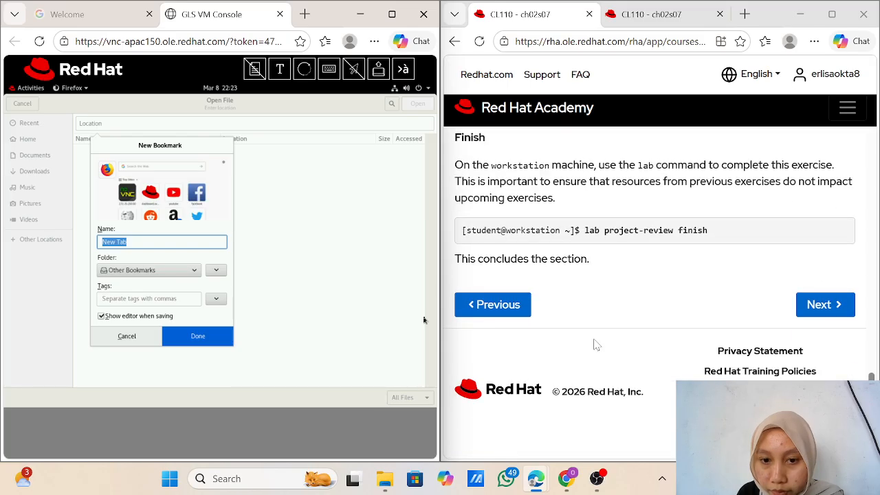
scroll(596, 345, "up", 6)
left_click(547, 333)
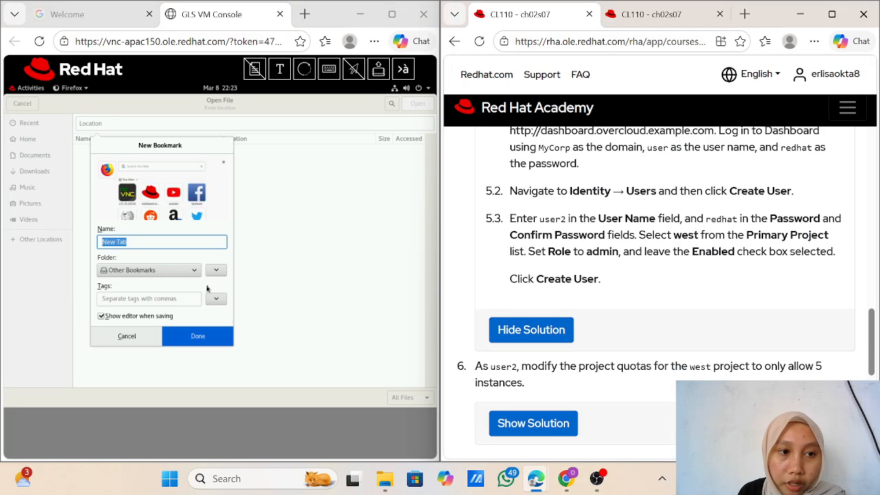
left_click(38, 93)
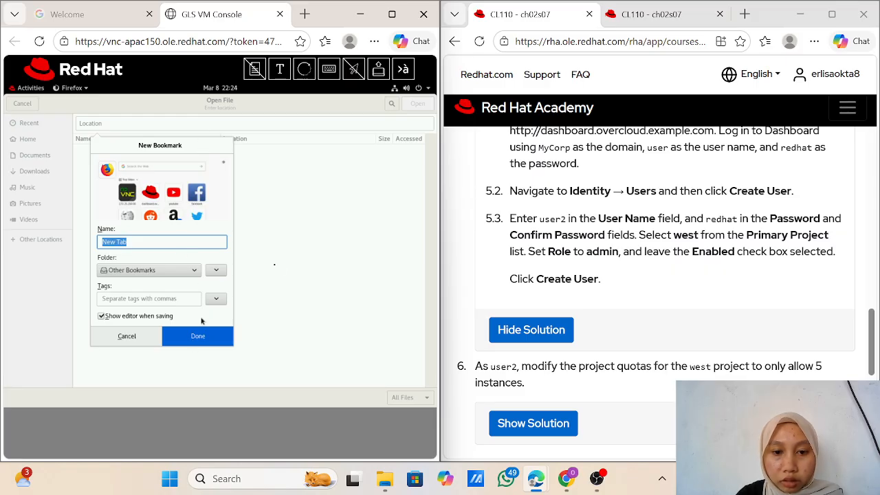
left_click(393, 14)
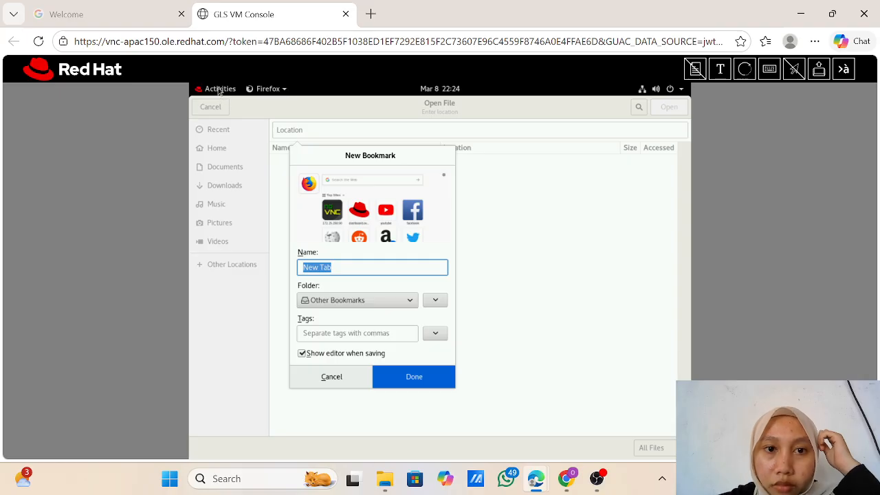
left_click(370, 13)
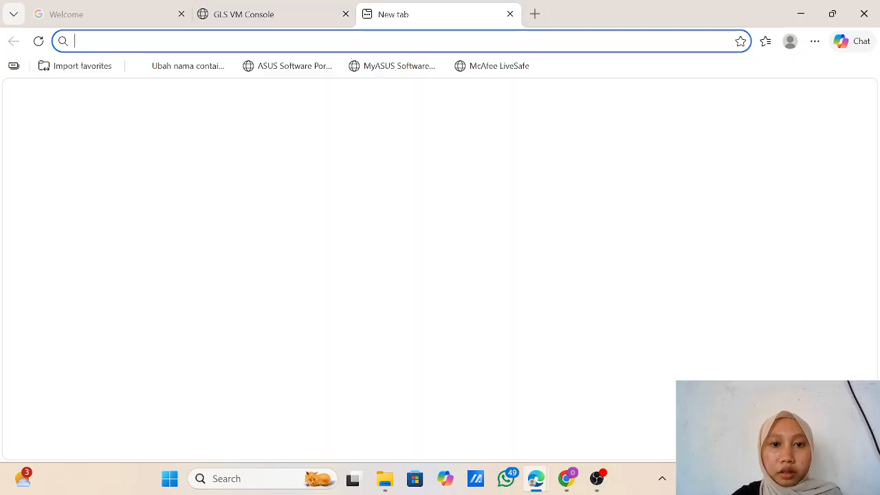
type("http://dashboard.overcloud.example.com")
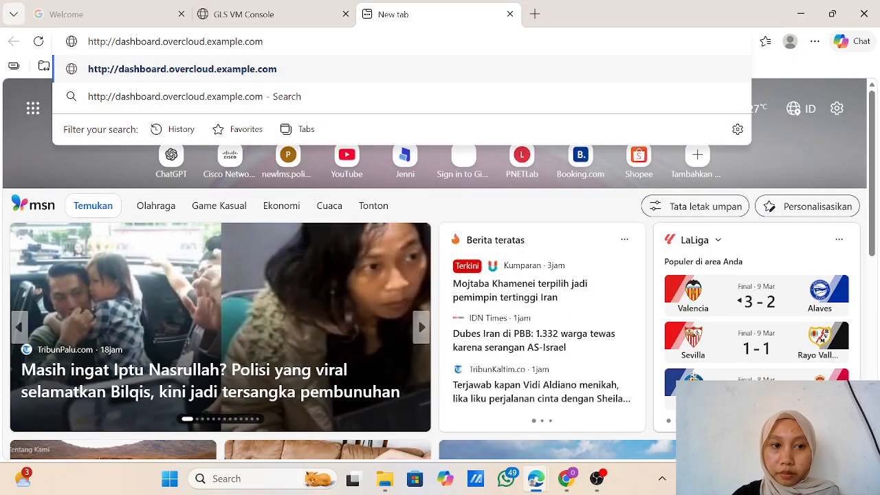
key("Return")
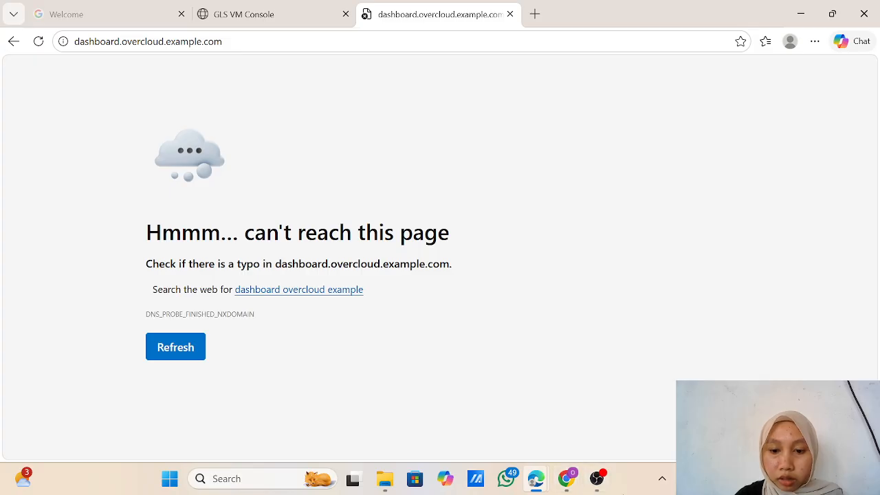
Step: Try the same dashboard address in a new Chrome tab, then minimize Chrome
left_click(567, 478)
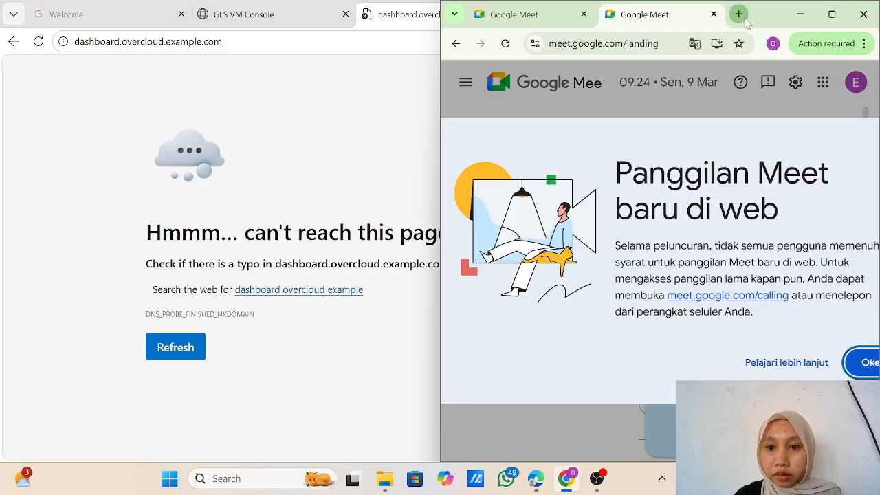
left_click(739, 14)
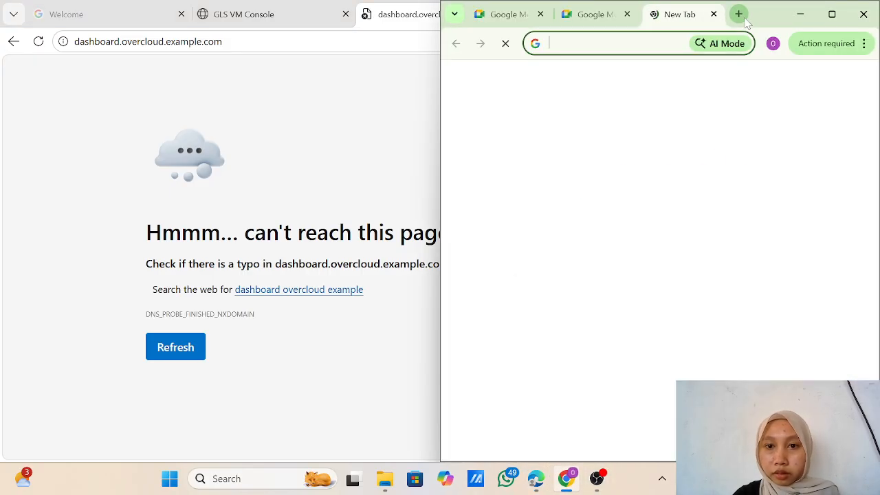
type("http://dashboard.overcloud.example.com")
key("Return")
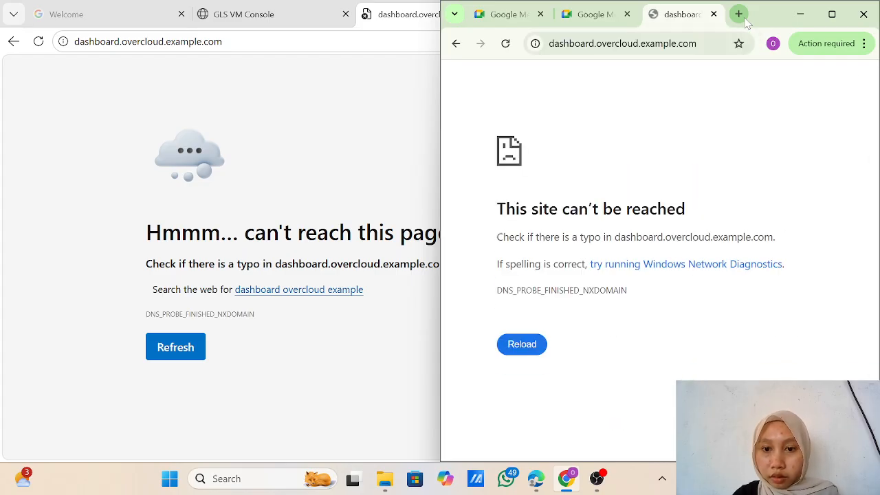
left_click(803, 17)
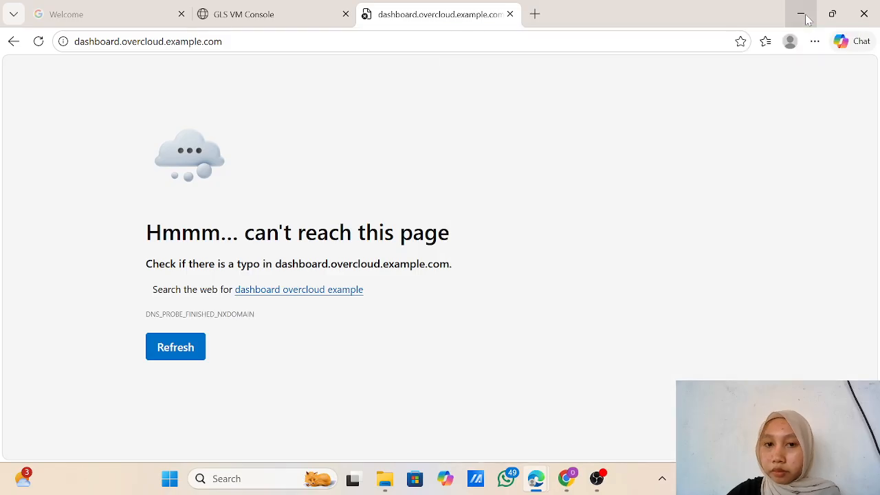
Step: Close the failed dashboard tab and snap the VM console to the left half of the screen
left_click(511, 15)
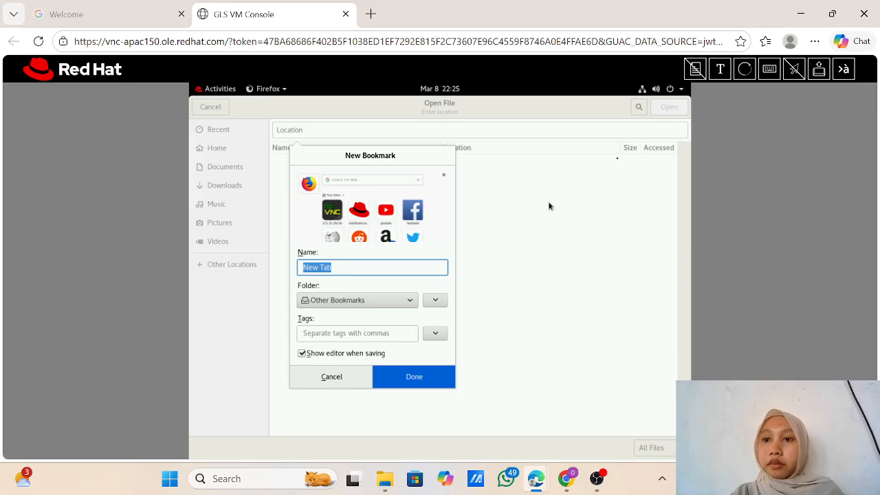
mouse_move(833, 14)
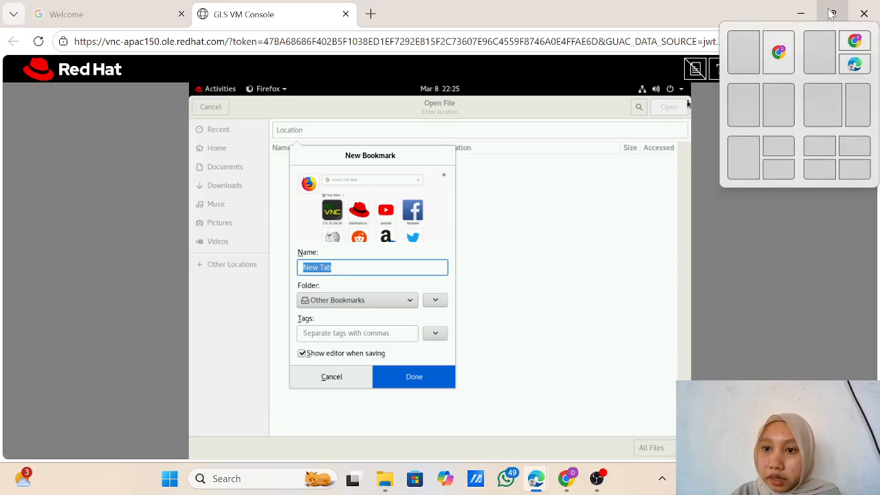
left_click(745, 52)
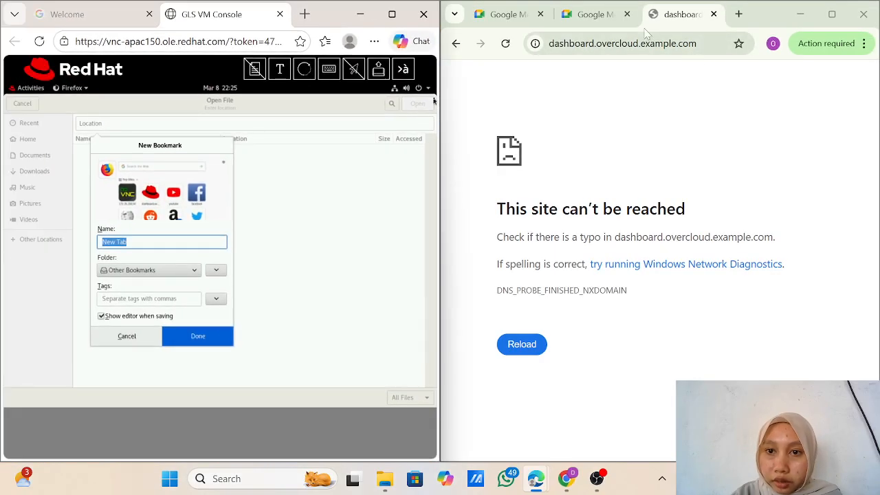
Step: Show step 5.1's dashboard login instructions, reload the VM console several times and maximize it
left_click(801, 14)
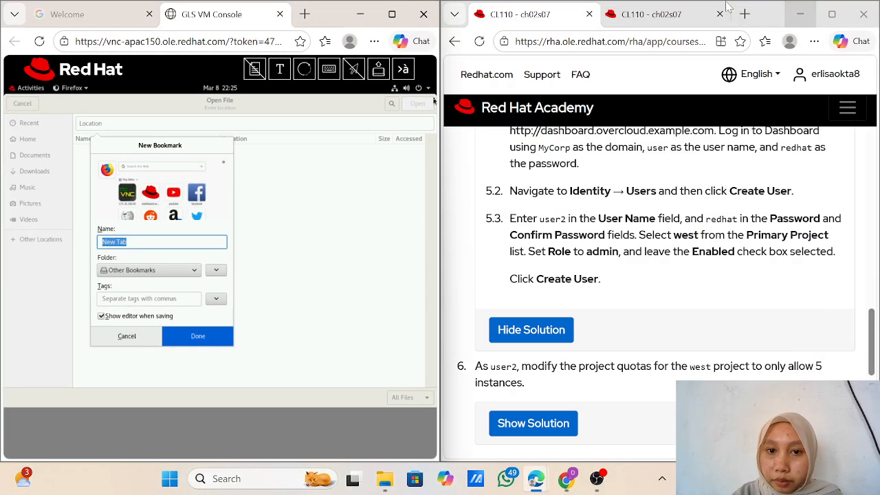
scroll(532, 266, "up", 1)
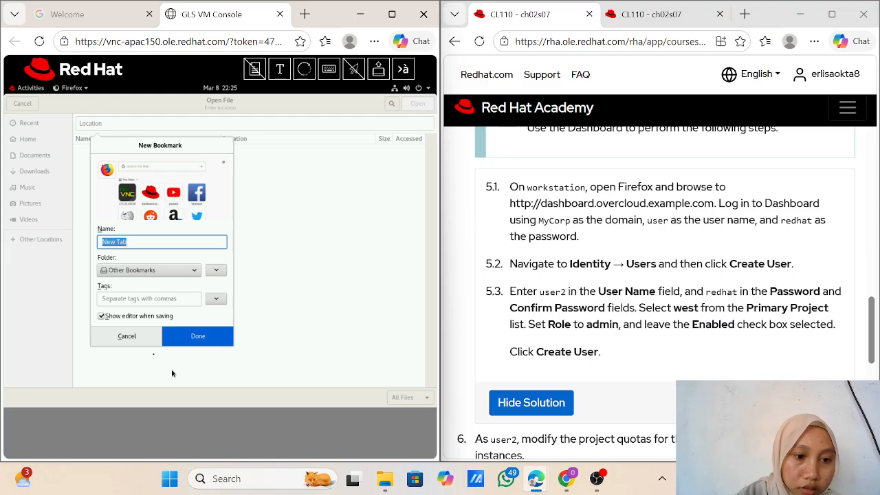
left_click(39, 43)
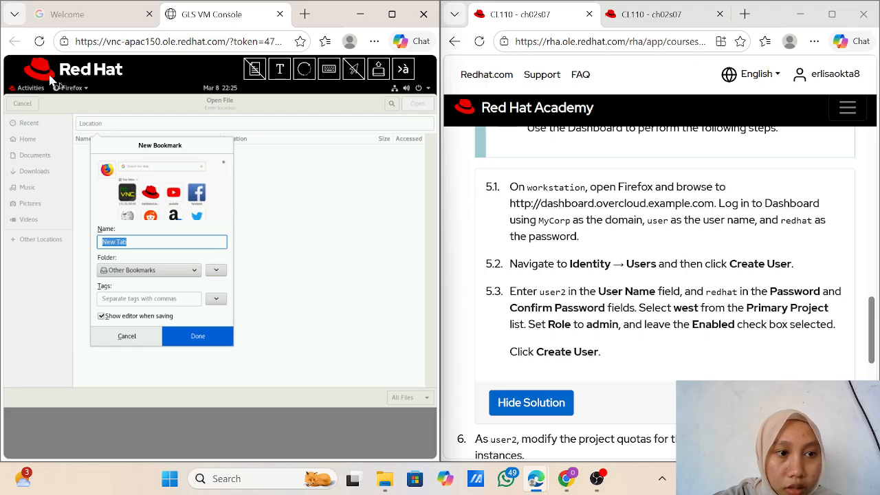
left_click(40, 41)
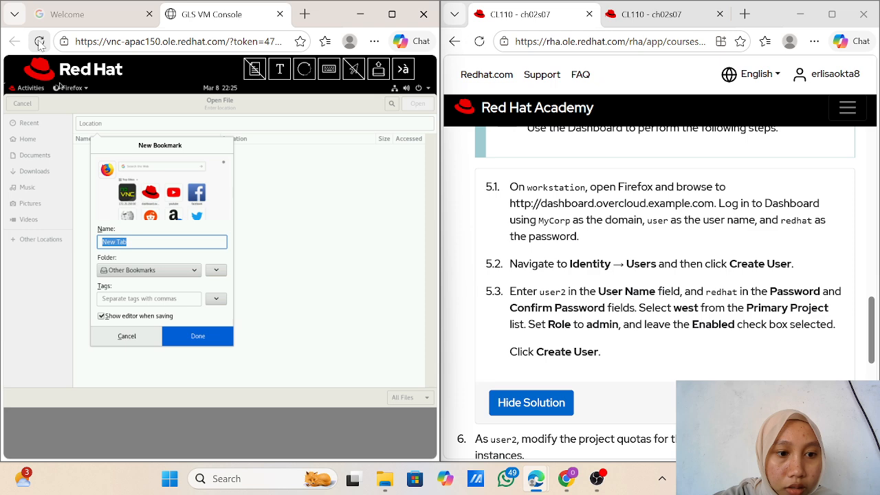
left_click(40, 41)
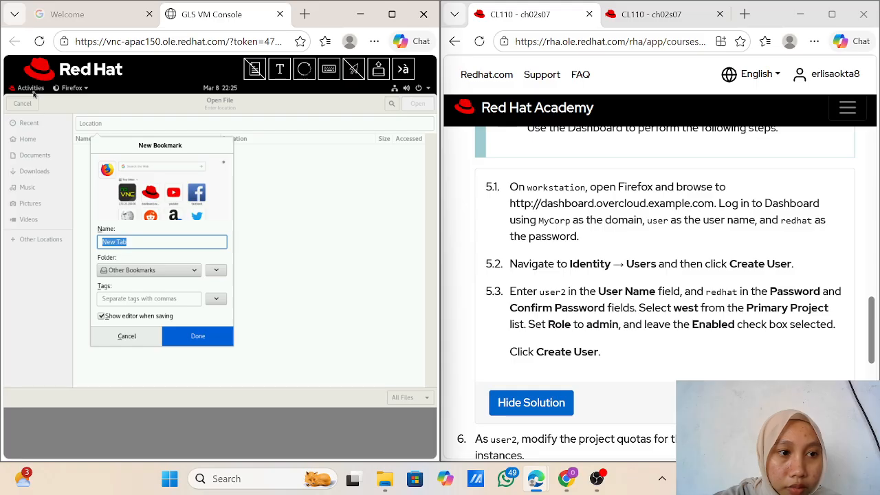
left_click(393, 15)
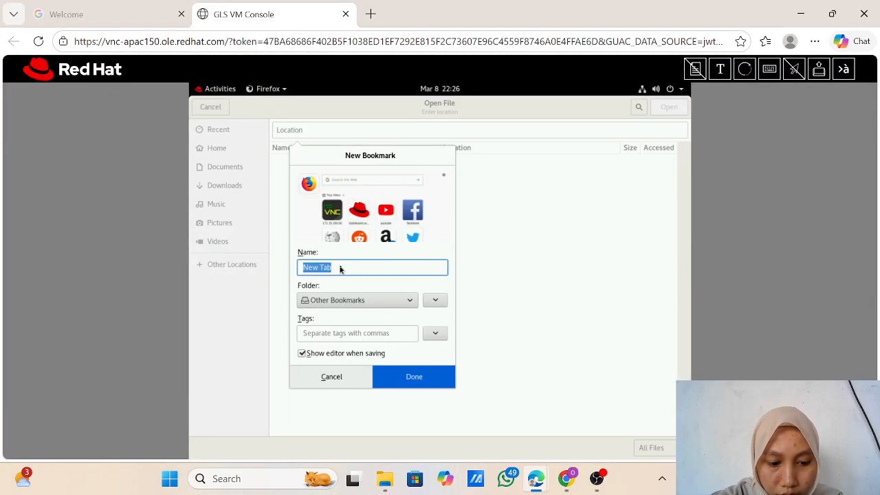
Step: Clear the stray text from the Open File location box and dismiss the emoji chooser
type("jada")
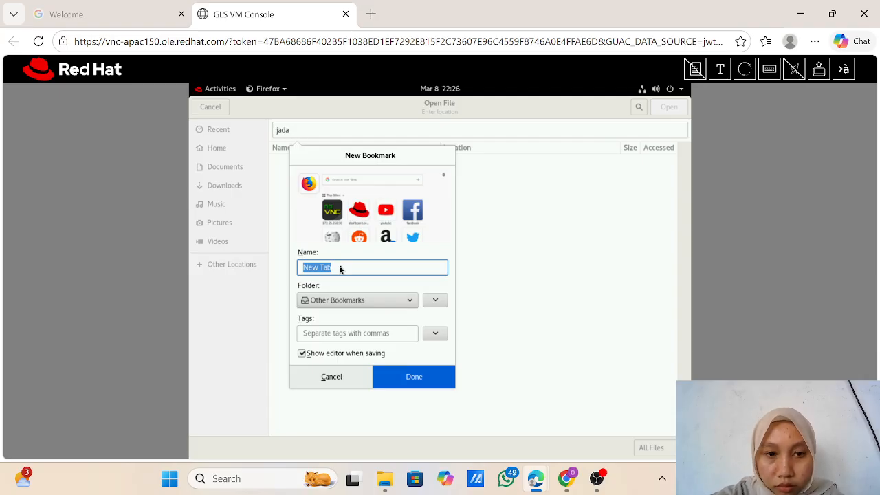
key("BackSpace")
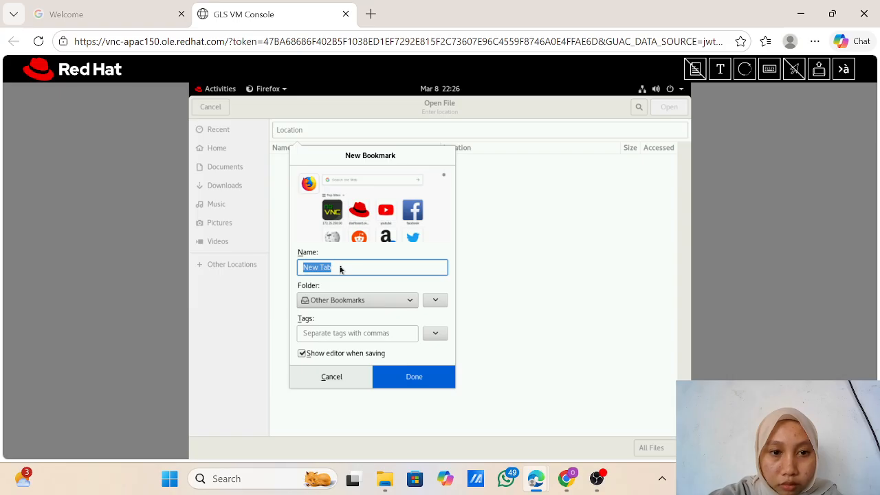
key("ctrl+.")
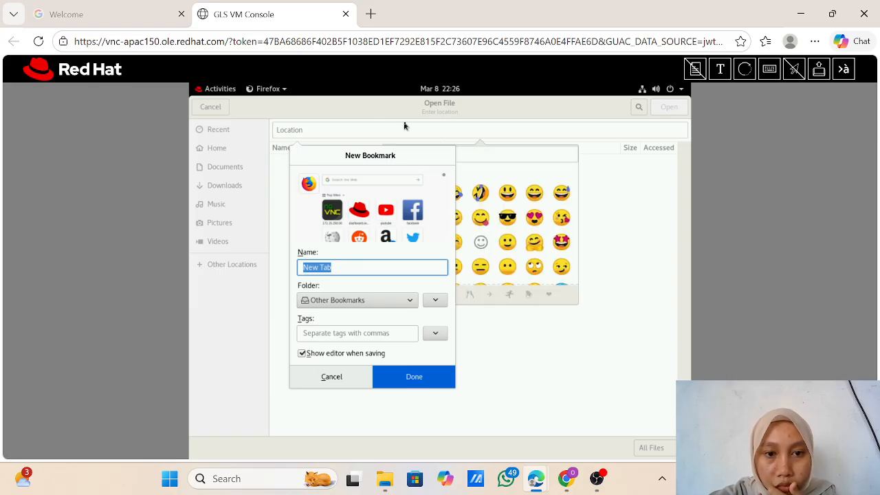
type(".")
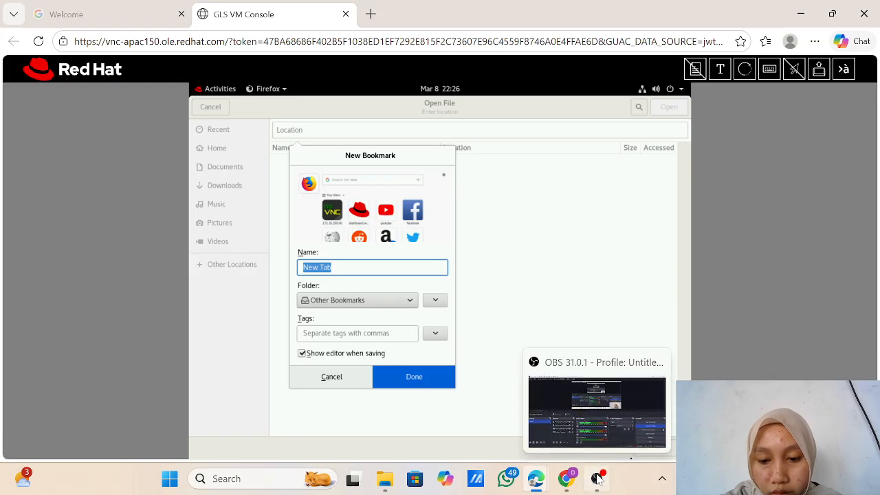
left_click(597, 479)
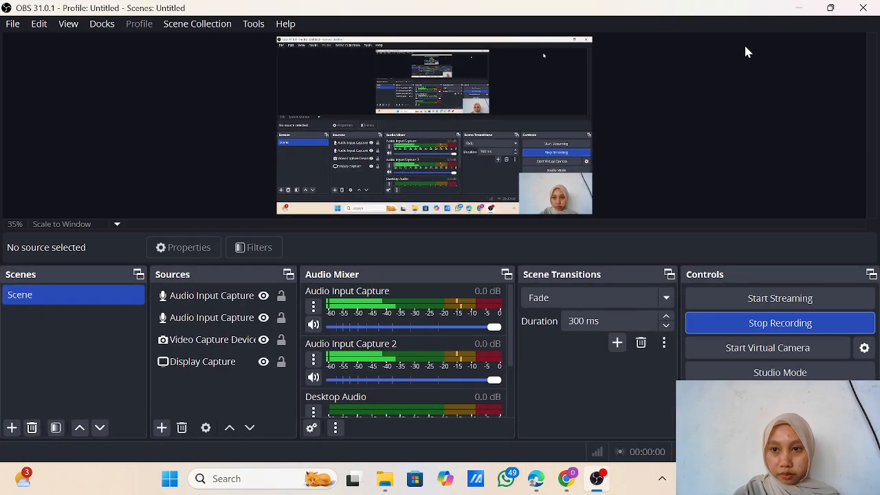
left_click(804, 7)
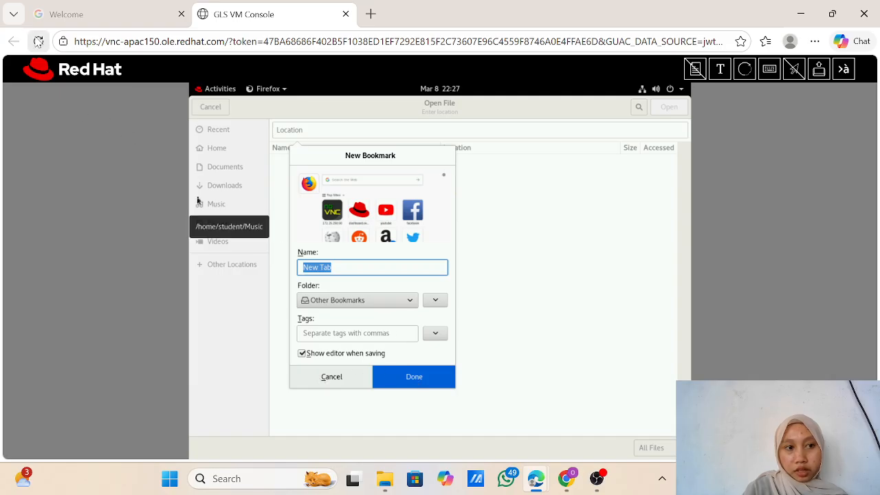
Step: Reload the VM console, browse Home, Recent and Other Locations, then cancel the Open File chooser
left_click(39, 41)
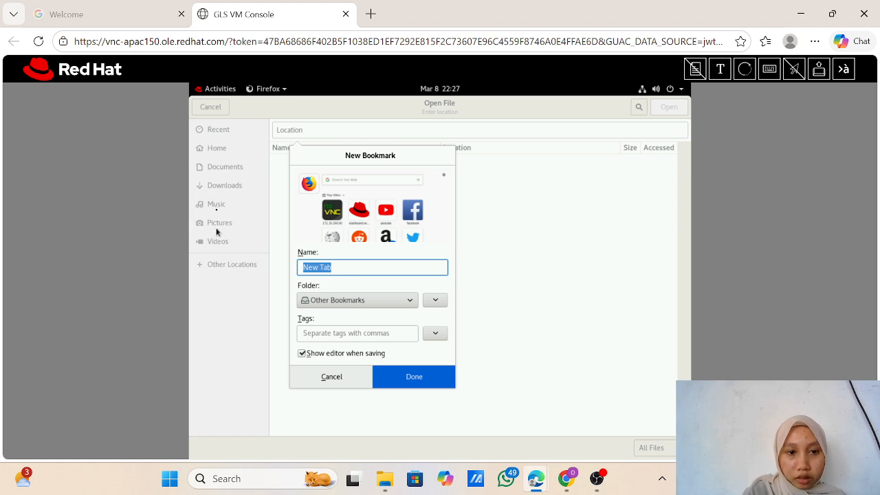
left_click(219, 149)
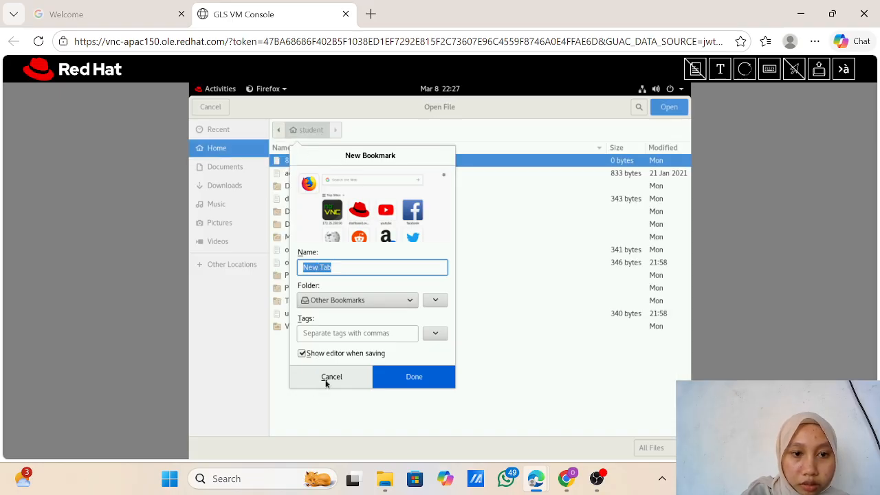
left_click(219, 130)
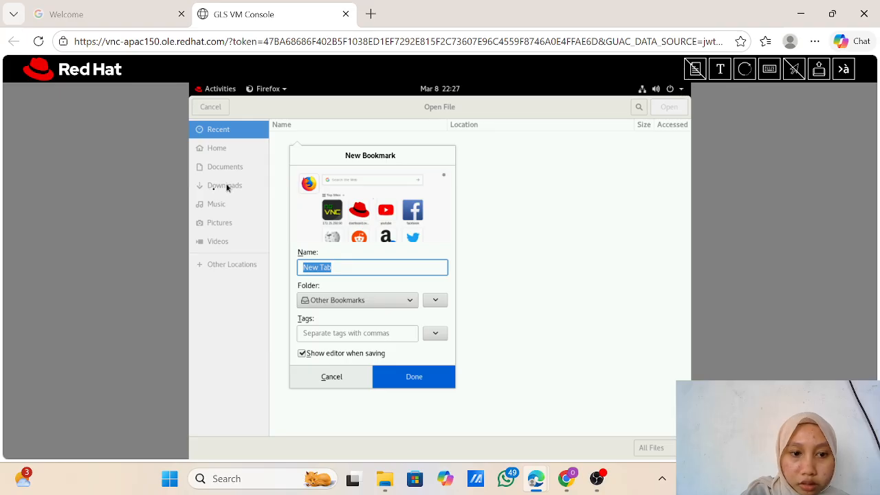
left_click(244, 266)
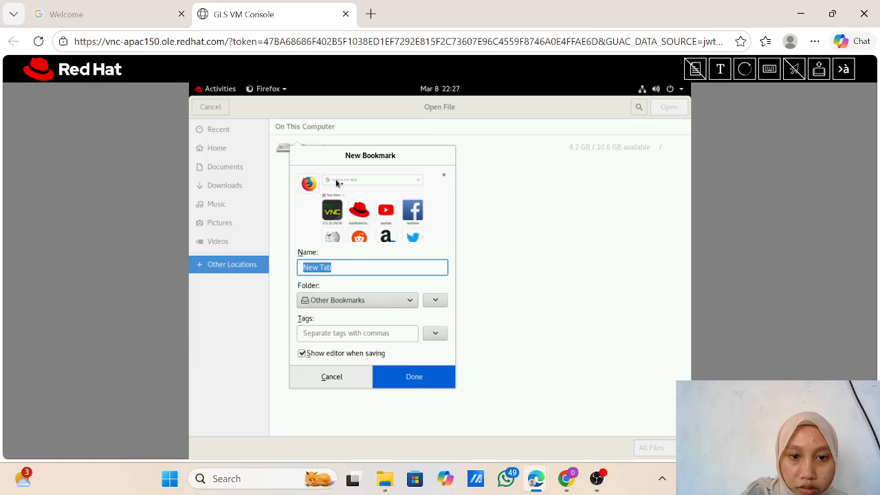
left_click(211, 108)
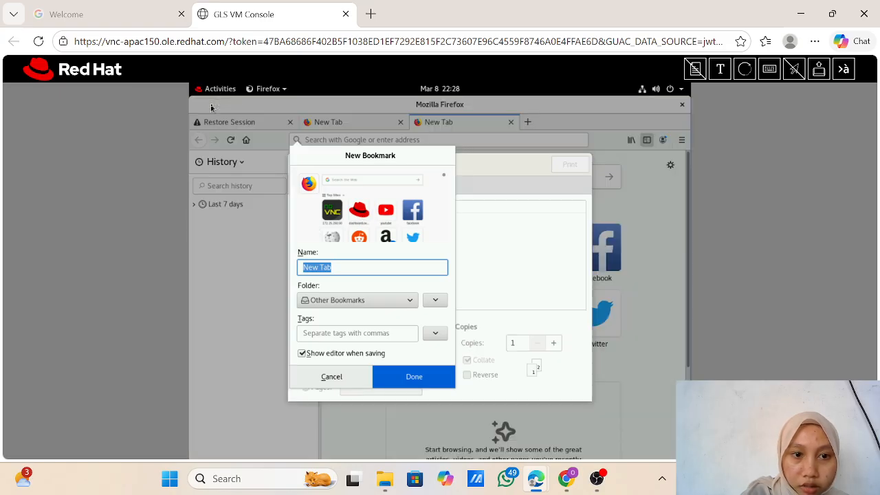
Step: Cancel the New Bookmark and print dialogs and dismiss the printing error message
left_click(330, 376)
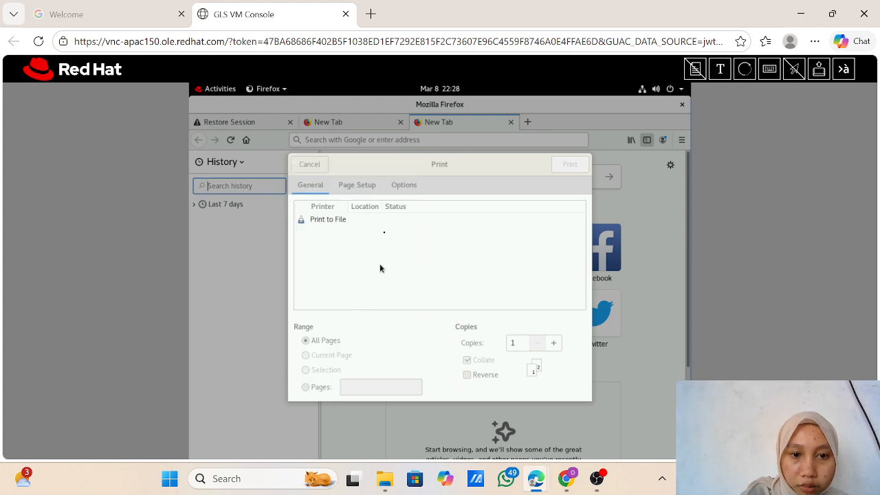
left_click(311, 165)
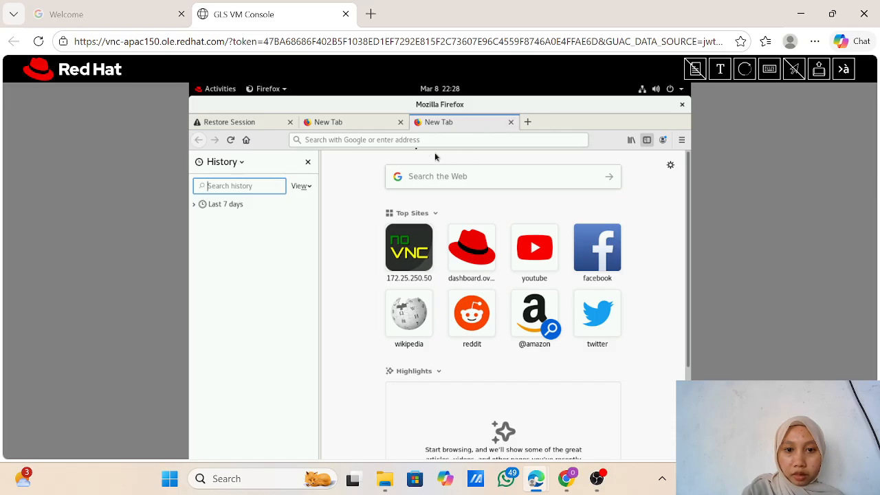
left_click(405, 139)
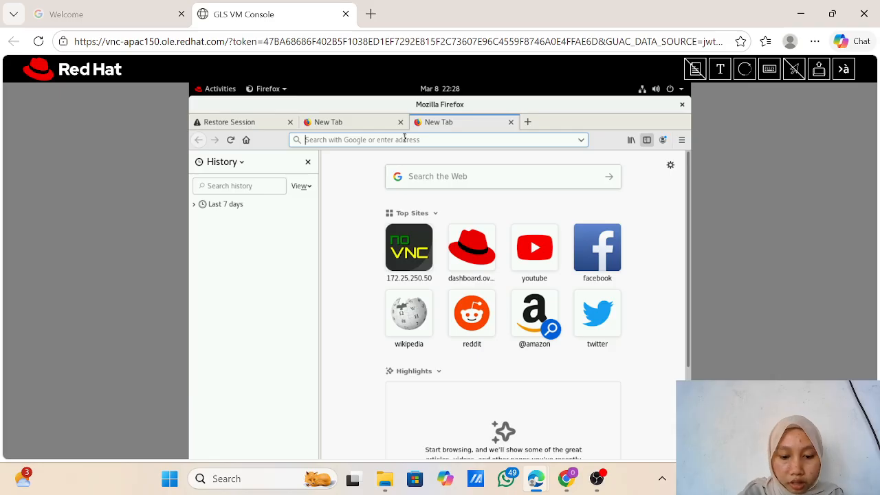
key("ctrl+h")
key("ctrl+t")
key("ctrl+t")
key("ctrl+p")
key("ctrl+d")
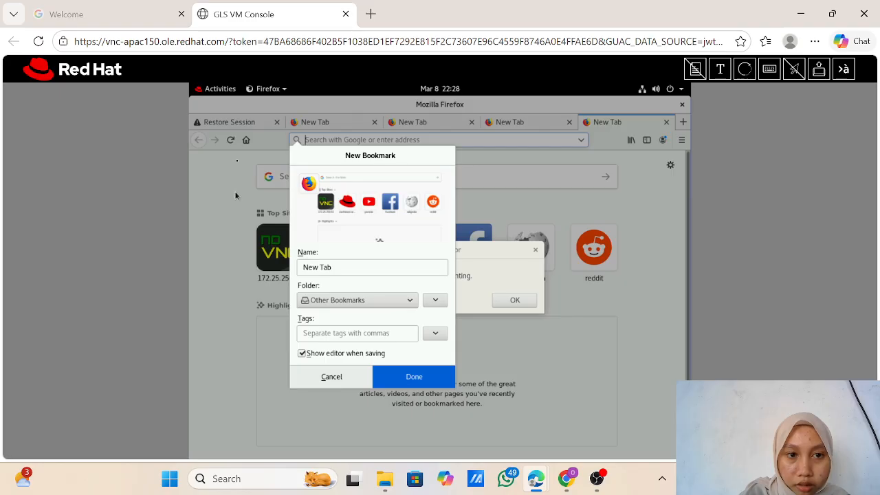
key("Return")
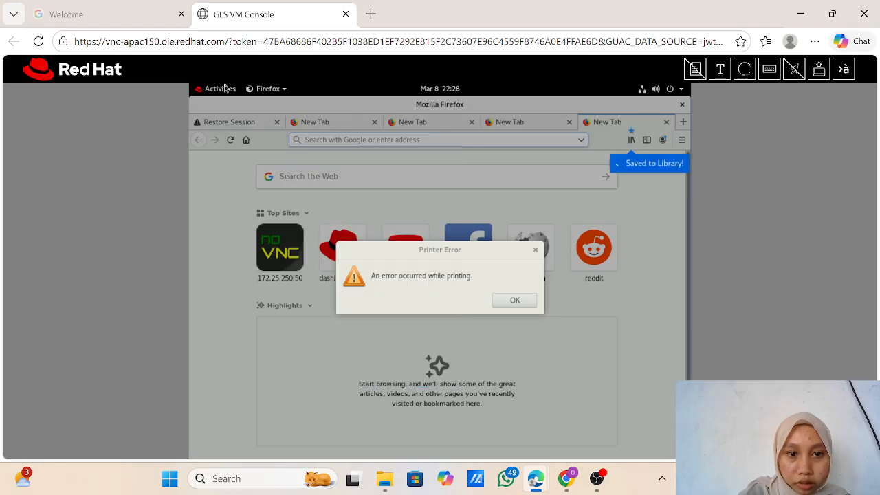
left_click(517, 303)
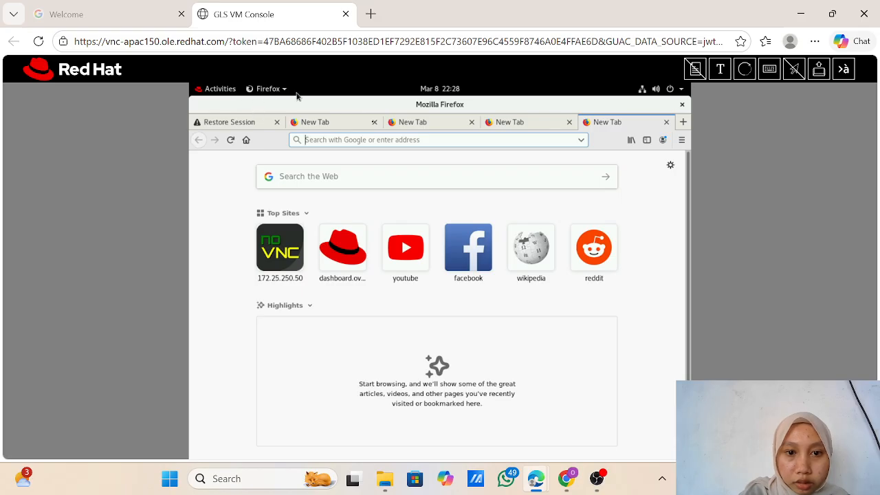
Step: Close the four extra blank tabs, keeping Restore Session, and snap Firefox to the left half
left_click(373, 123)
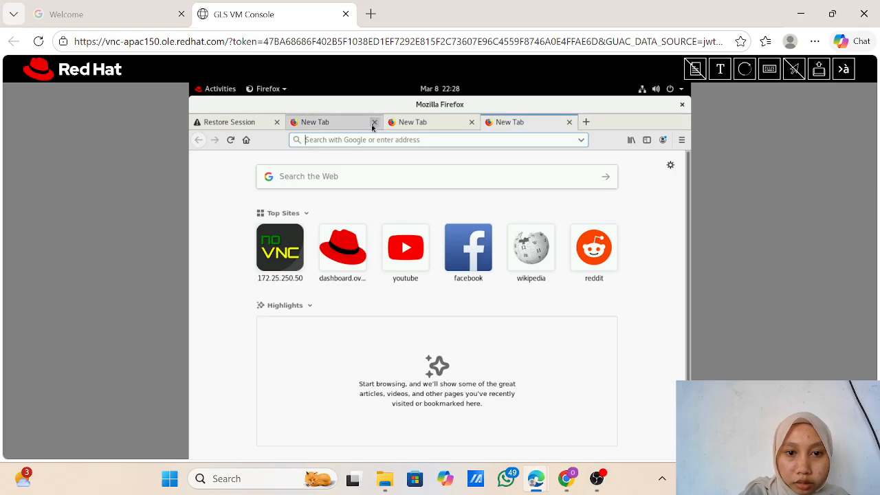
left_click(373, 122)
left_click(373, 123)
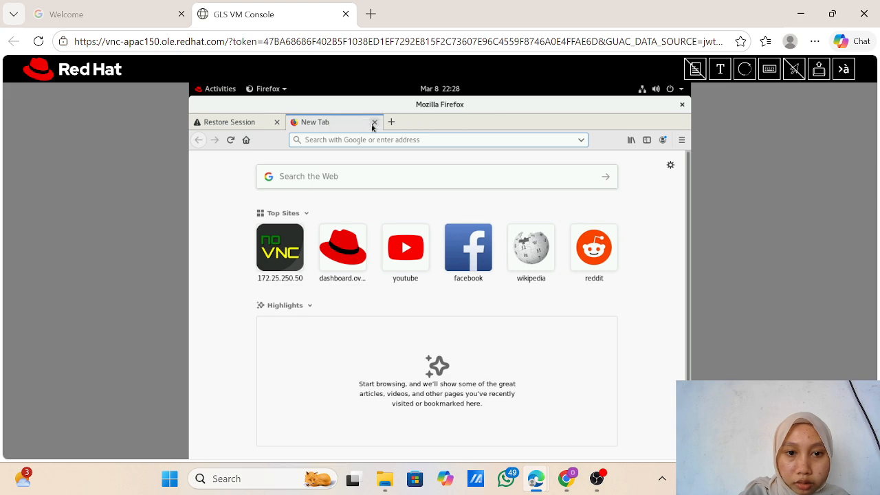
left_click(374, 122)
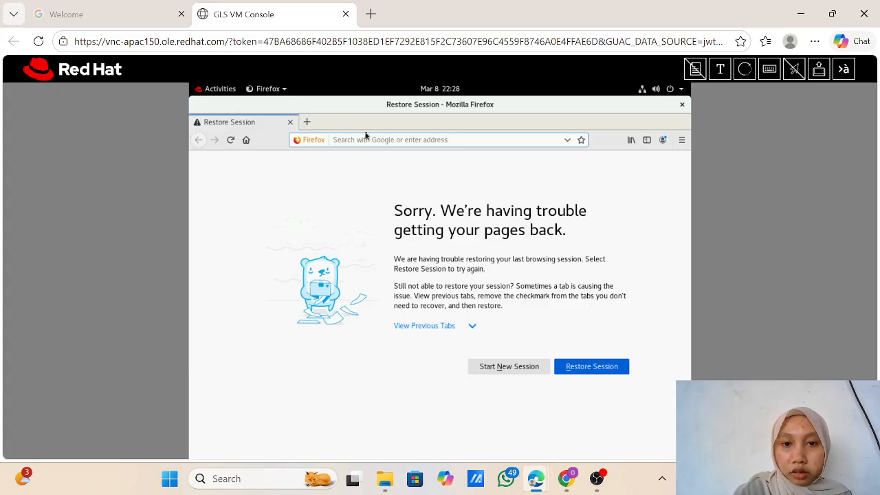
mouse_move(832, 14)
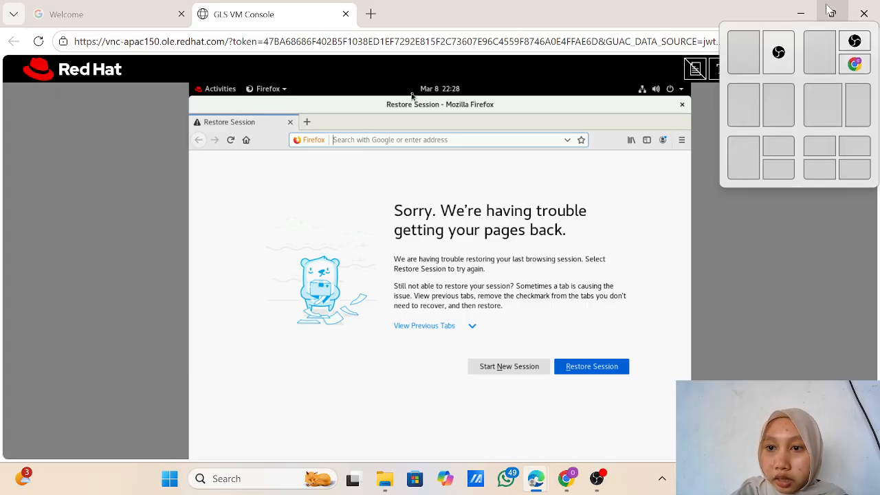
left_click(743, 104)
Step: Load dashboard.overcloud.example.com in the VM browser and enter MyCorp as the login domain
scroll(605, 251, "up", 1)
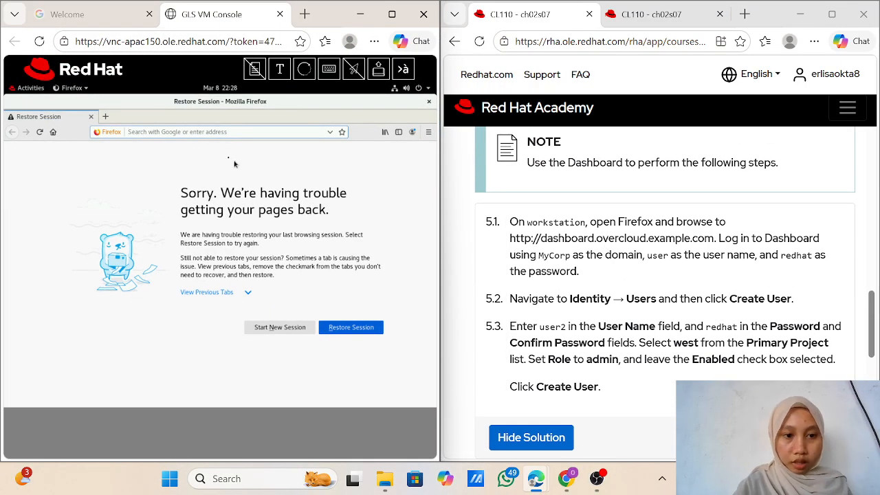
left_click(214, 133)
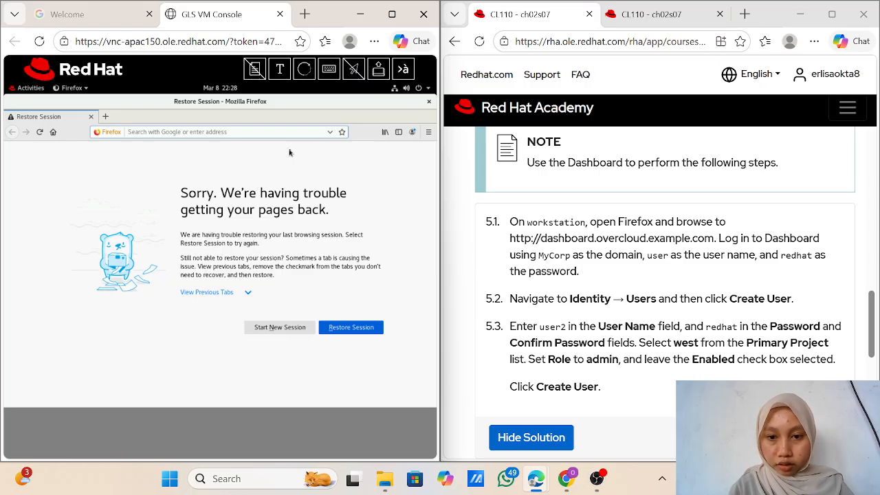
type("das")
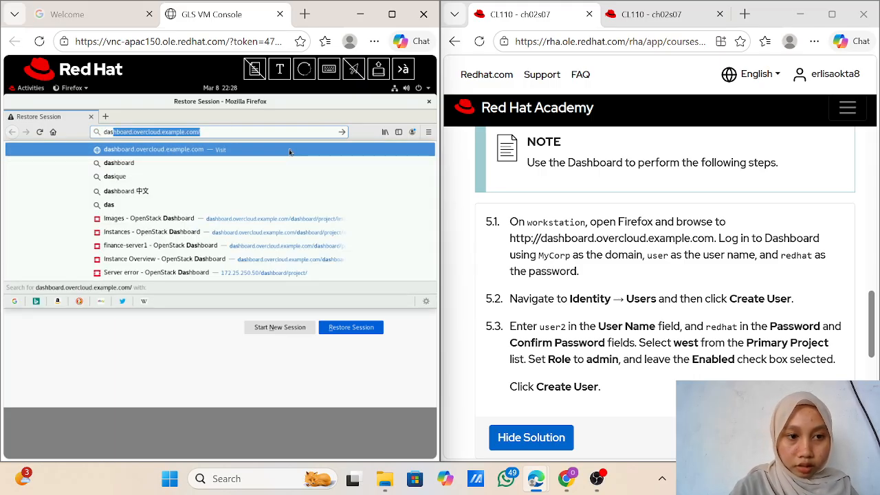
type("hboar")
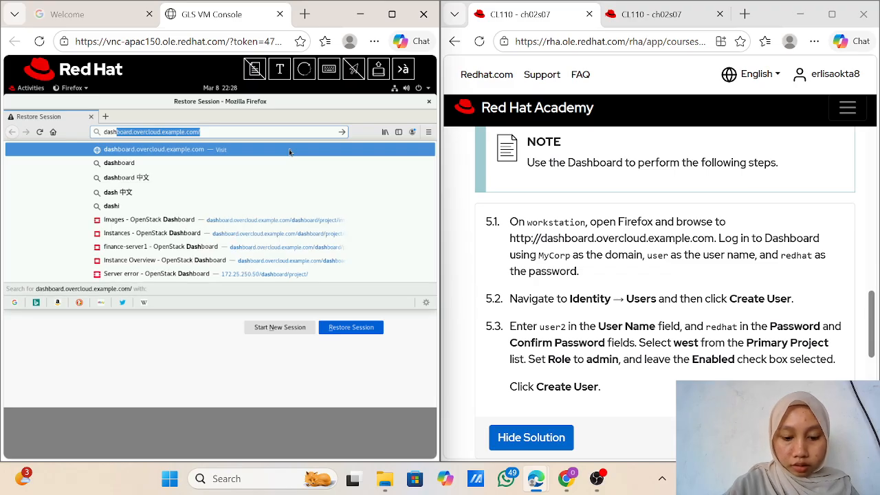
type("d")
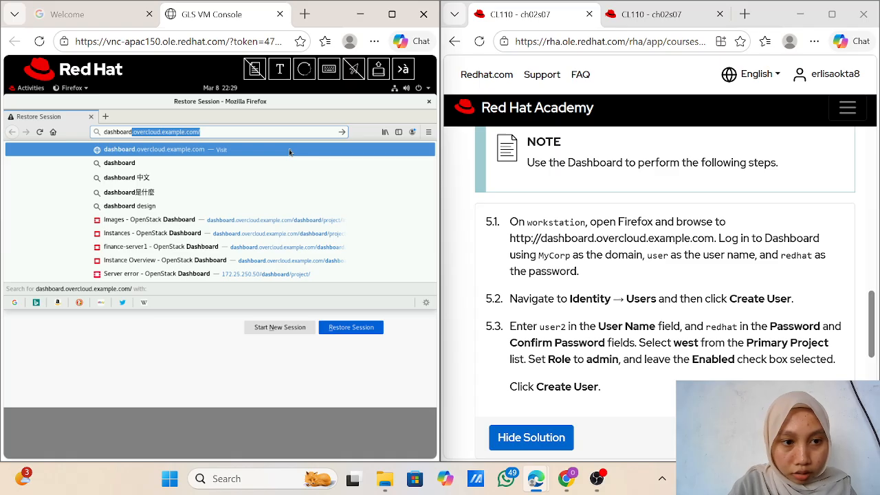
left_click(289, 152)
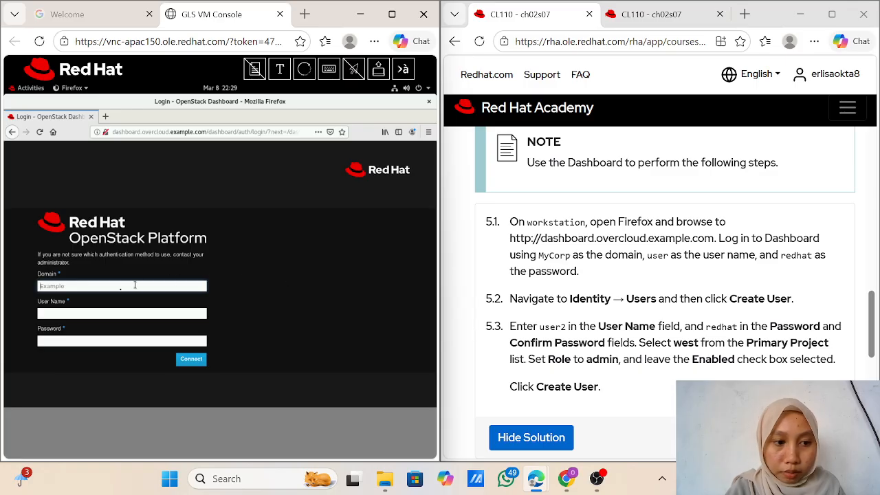
type("M")
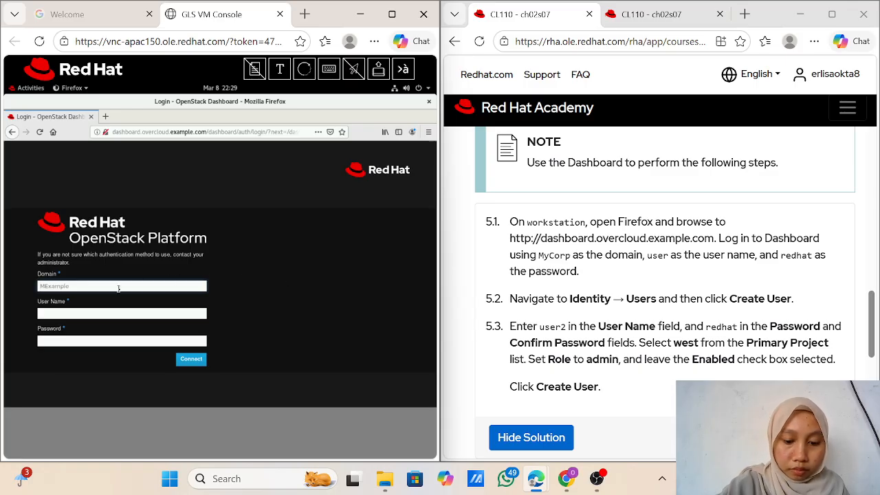
type("y")
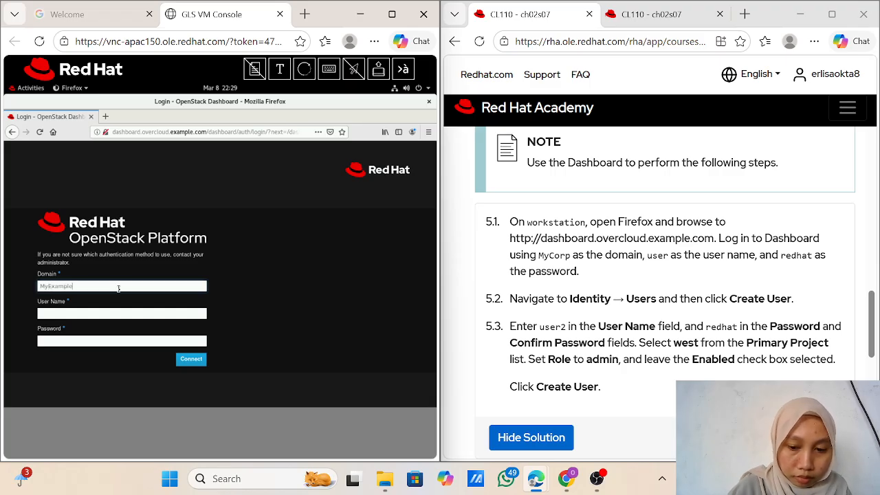
key("BackSpace")
key("BackSpace")
key("BackSpace")
key("BackSpace")
key("BackSpace")
key("BackSpace")
key("BackSpace")
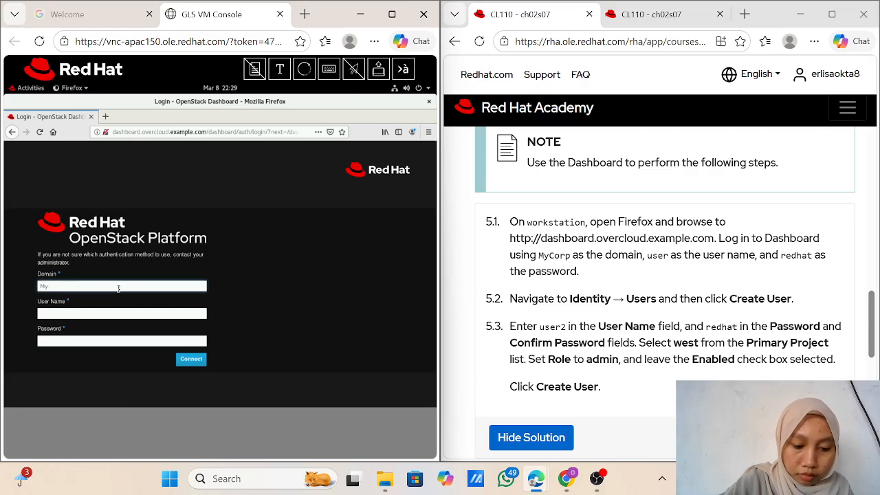
type("Corp")
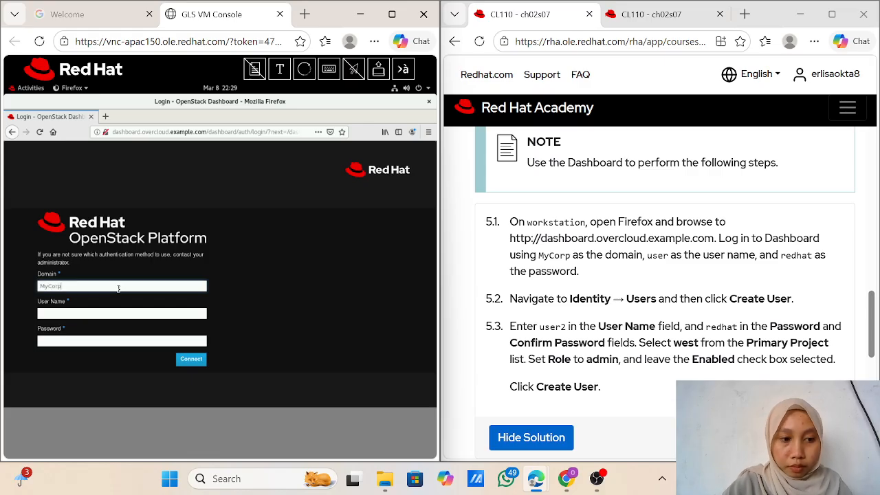
Step: Try signing in as user2 with the account password, get Invalid credentials, and save the login
left_click(117, 321)
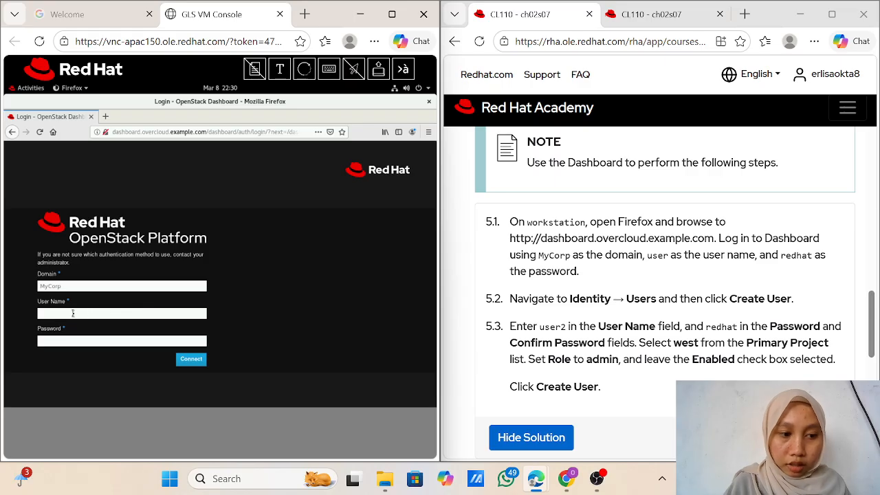
left_click(73, 313)
type("user")
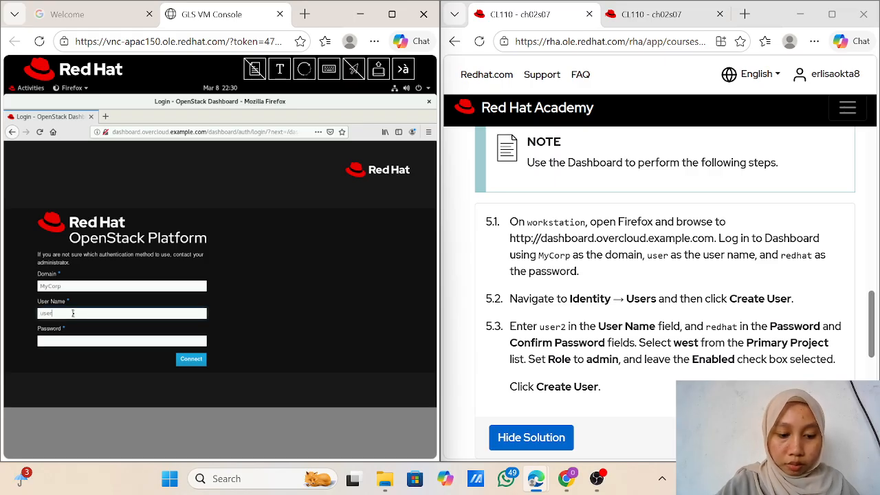
type("2")
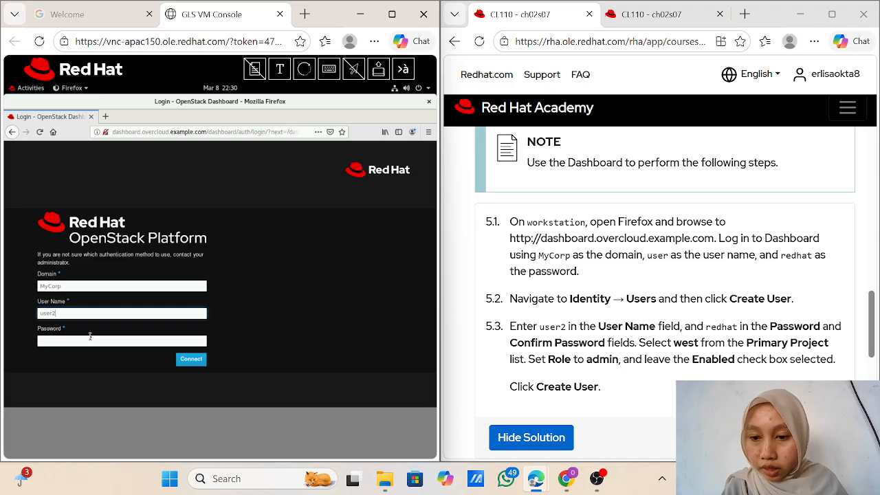
left_click(47, 342)
type("re")
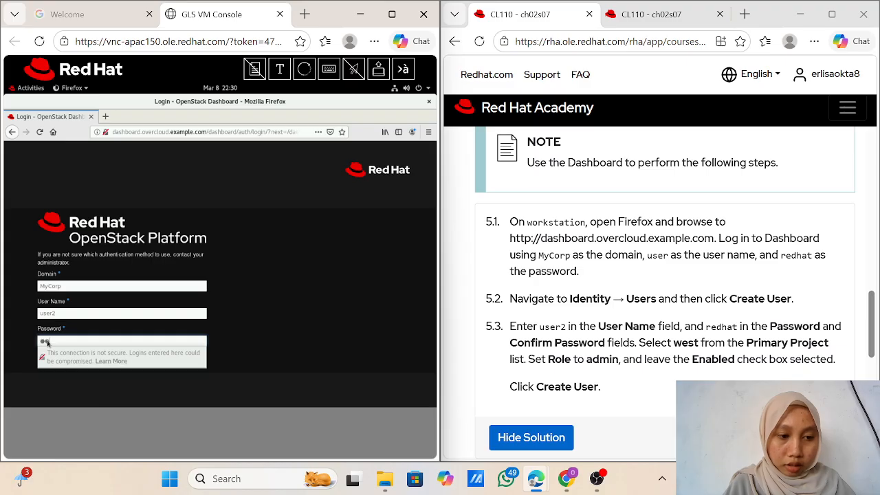
type("dh")
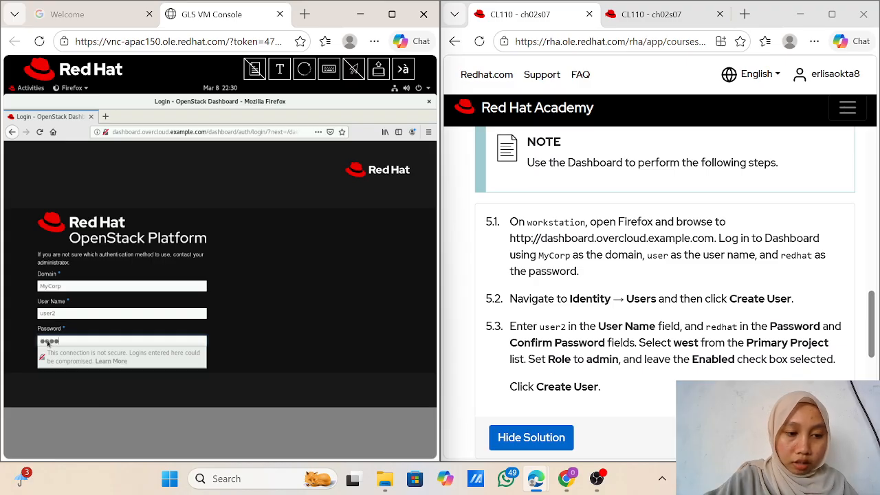
key("BackSpace")
key("BackSpace")
key("BackSpace")
key("BackSpace")
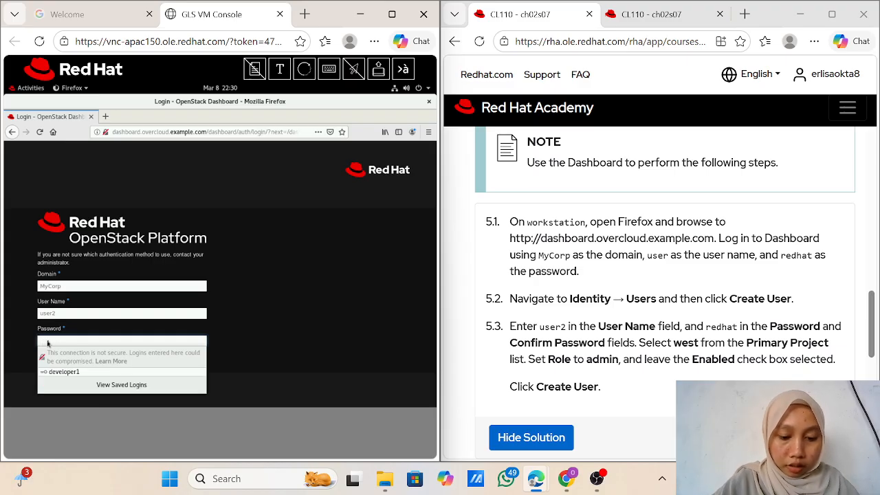
type("redhat")
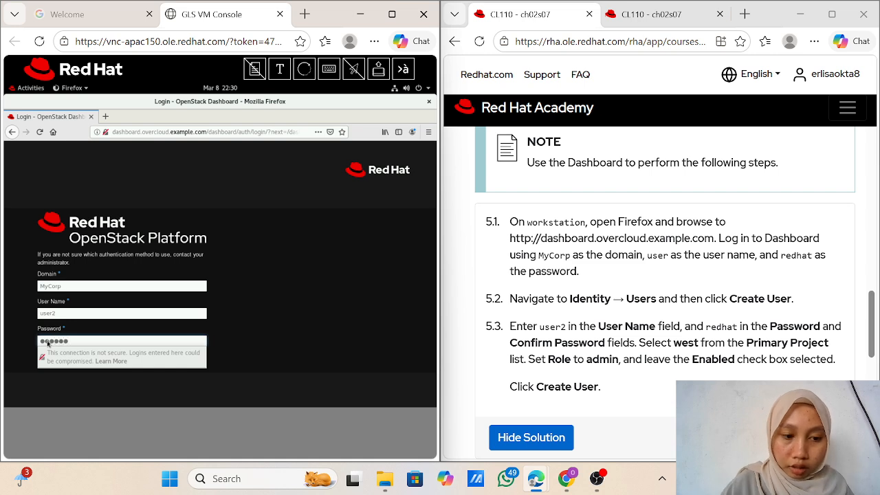
key("Return")
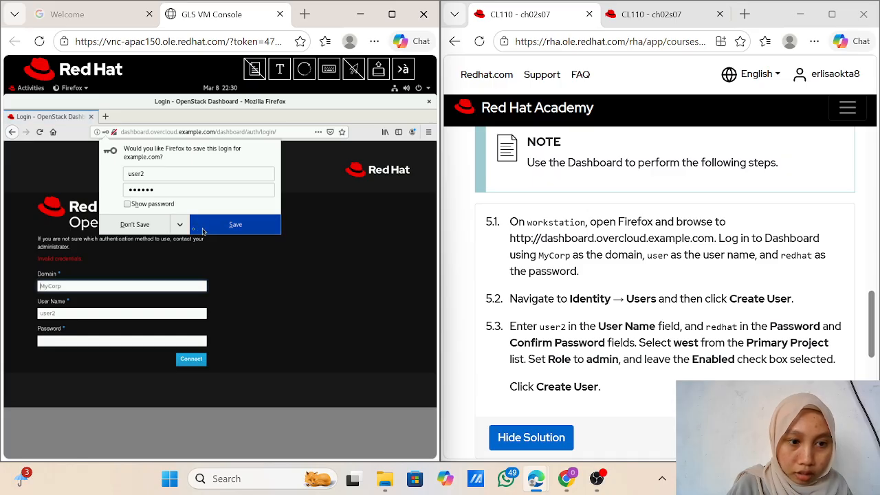
left_click(214, 226)
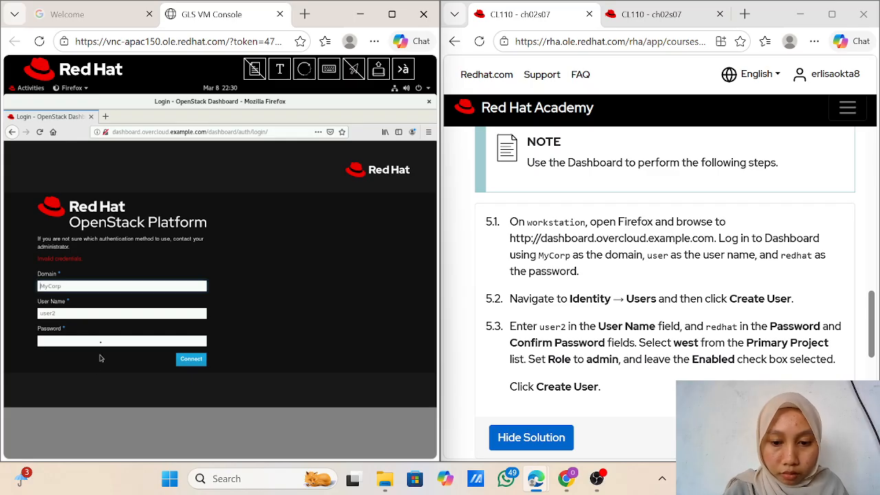
Step: Retype the password and retry the sign-in, which again fails with Invalid credentials
left_click(72, 341)
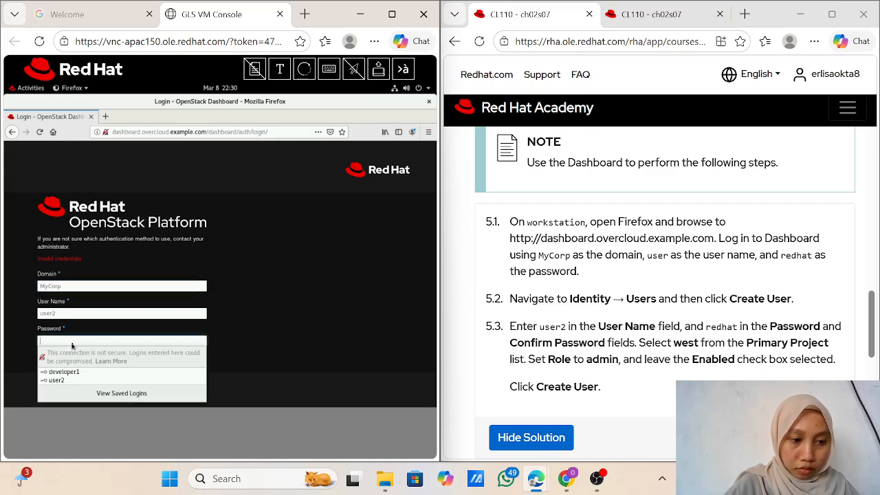
type("re")
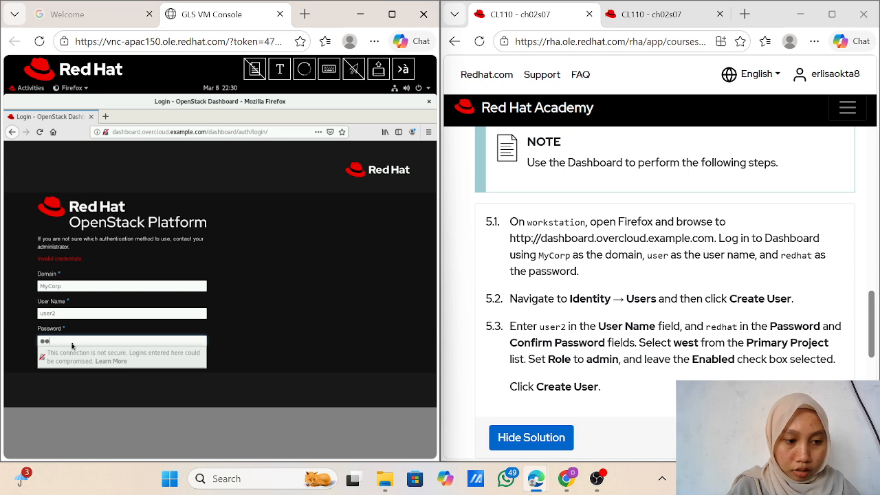
type("dhat")
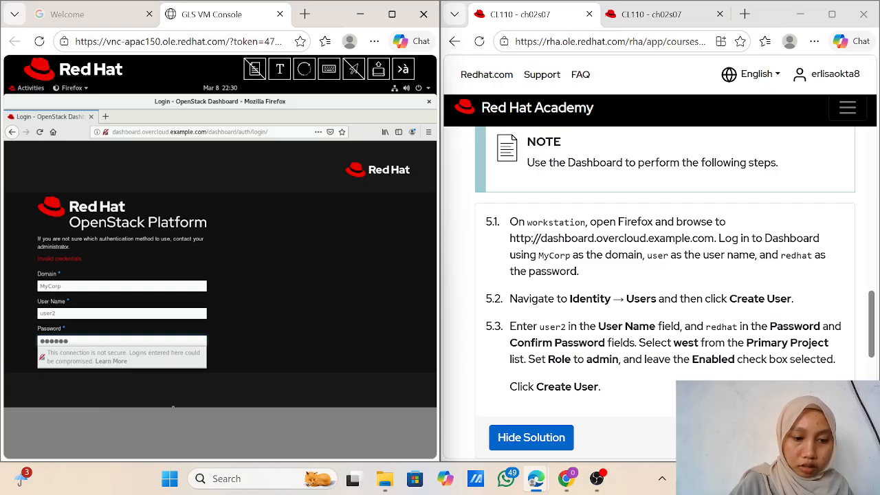
key("Return")
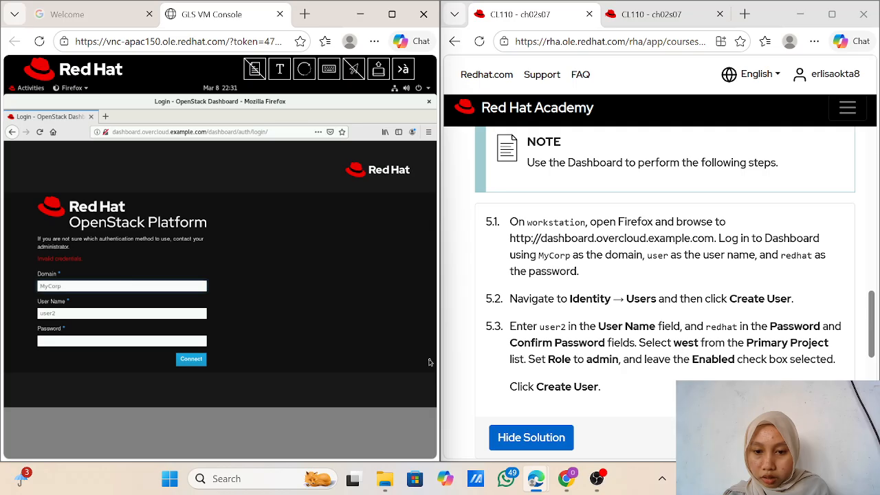
scroll(662, 378, "down", 3)
scroll(669, 381, "up", 5)
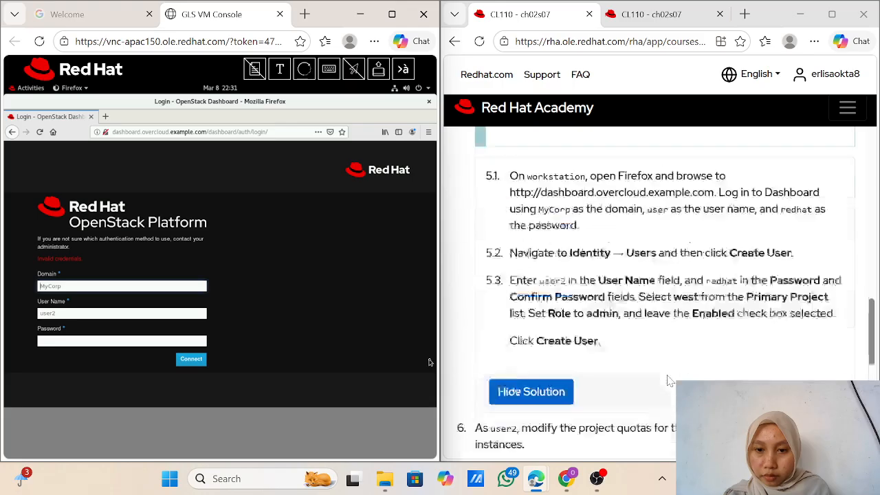
scroll(670, 380, "down", 1)
scroll(667, 380, "down", 1)
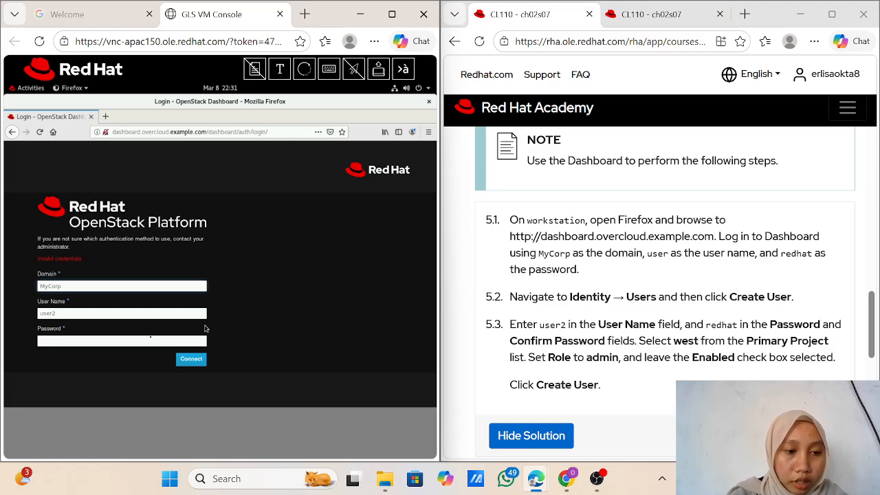
Step: Sign in using the saved password after dropping the trailing 2 from the user name
left_click(108, 344)
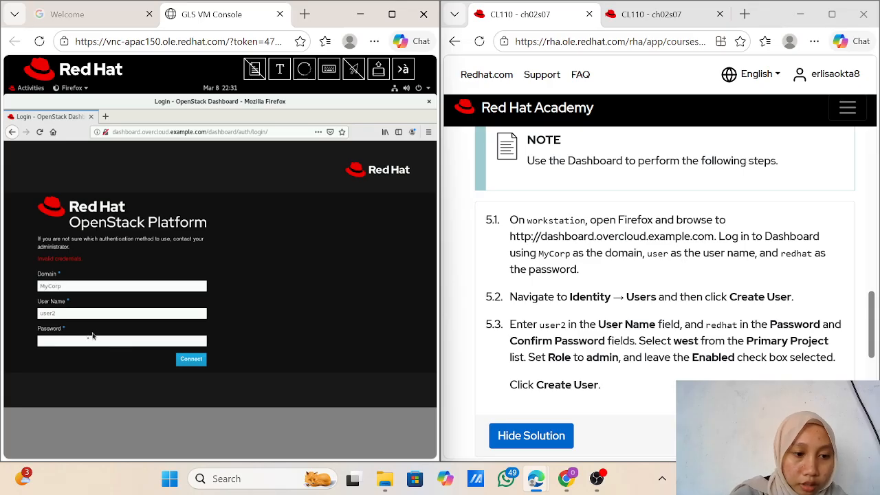
left_click(84, 342)
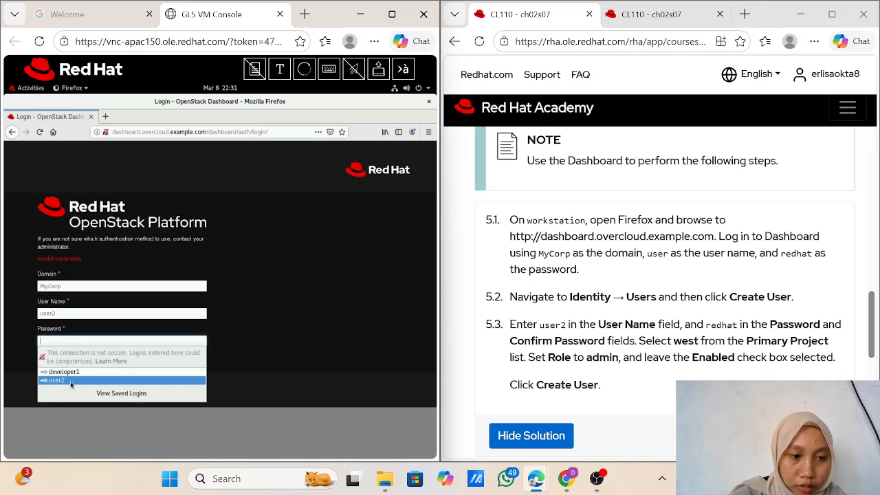
left_click(56, 380)
left_click(65, 313)
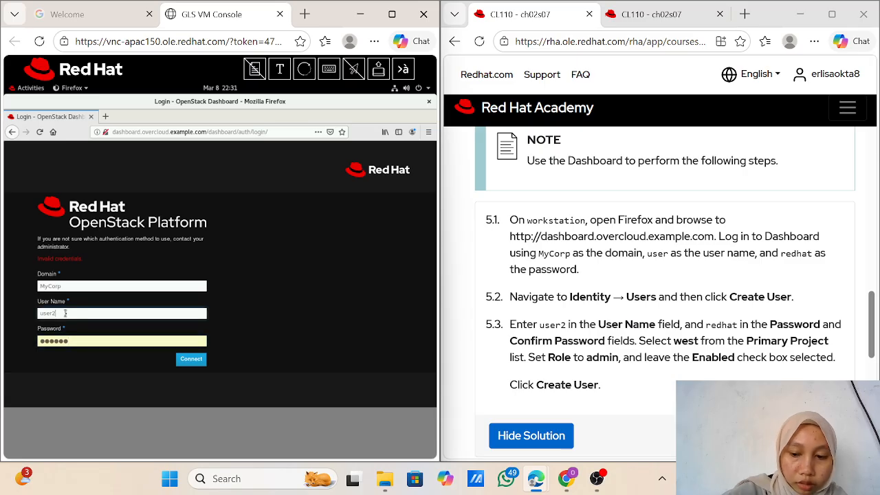
key("BackSpace")
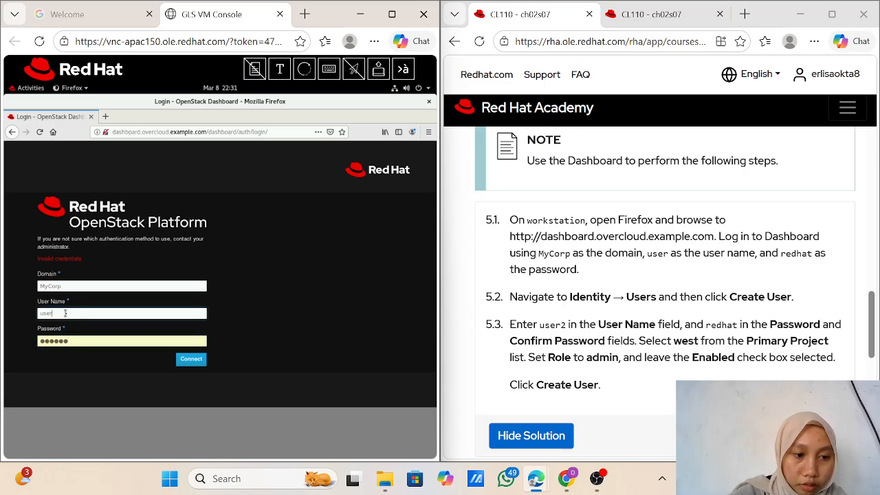
left_click(185, 358)
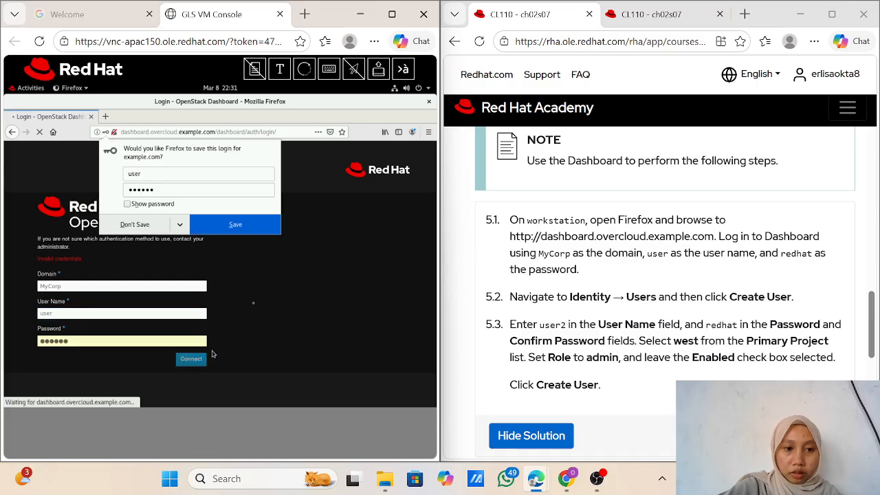
left_click(236, 228)
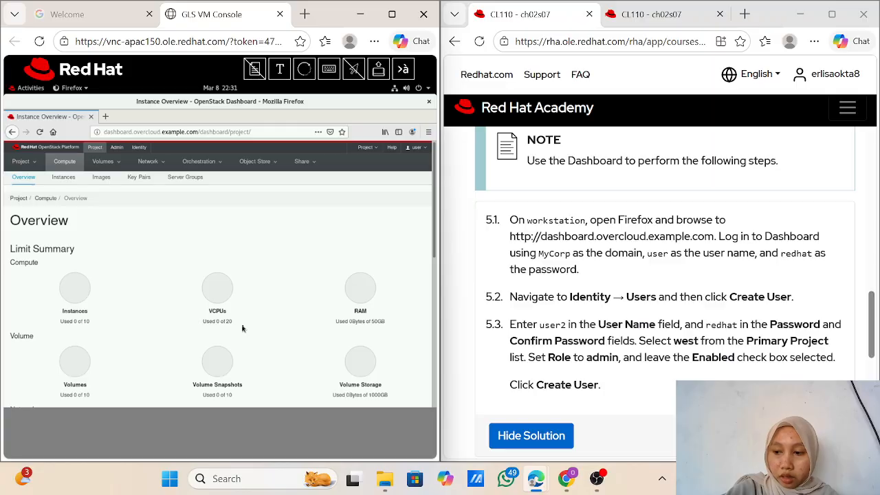
scroll(242, 329, "down", 1)
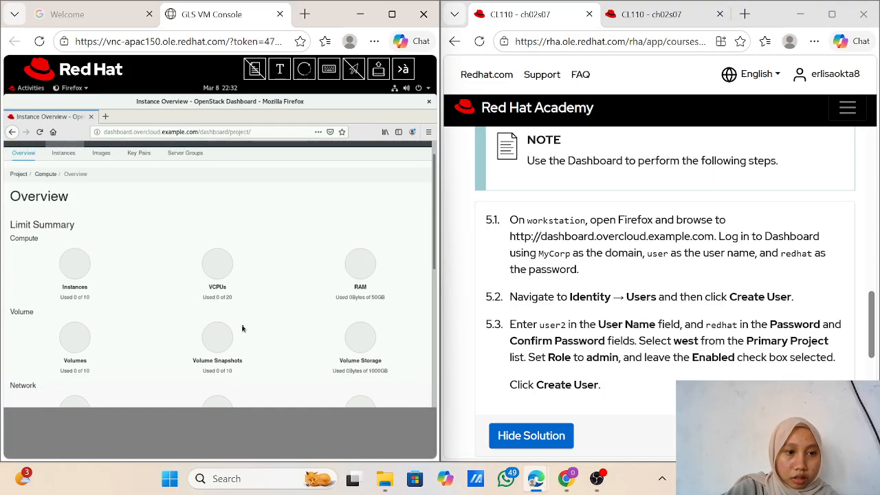
scroll(242, 329, "down", 5)
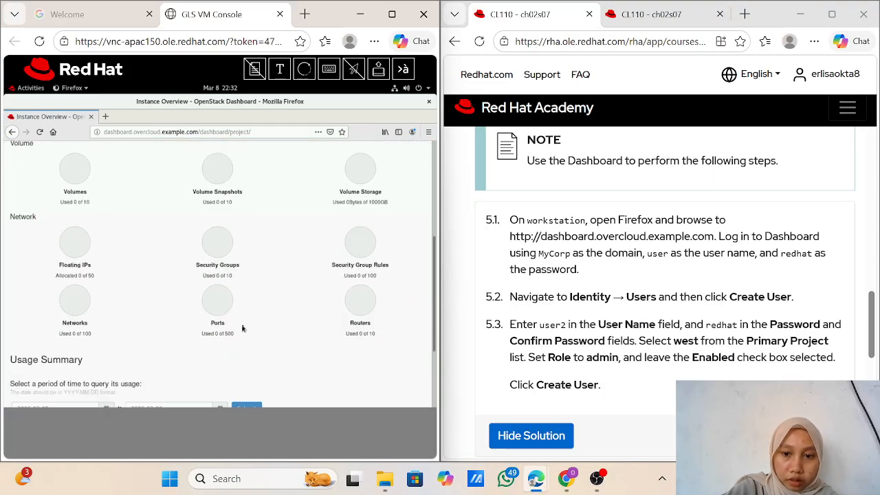
scroll(242, 329, "up", 5)
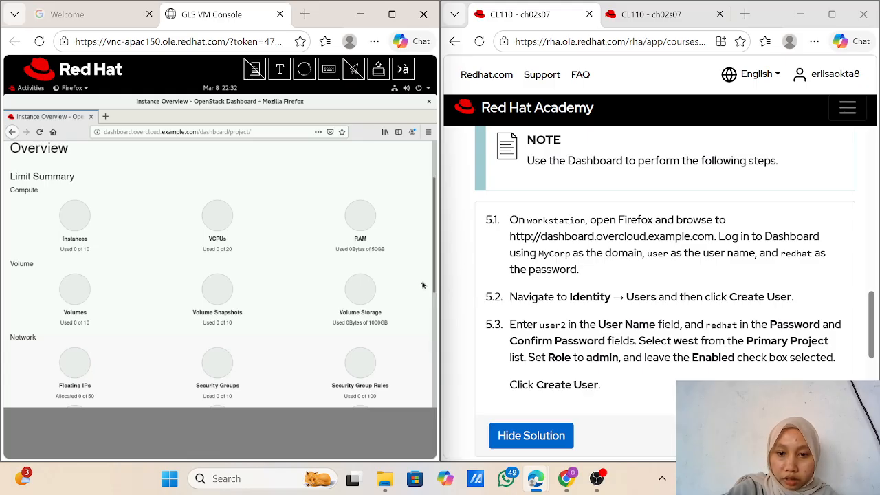
scroll(369, 267, "up", 2)
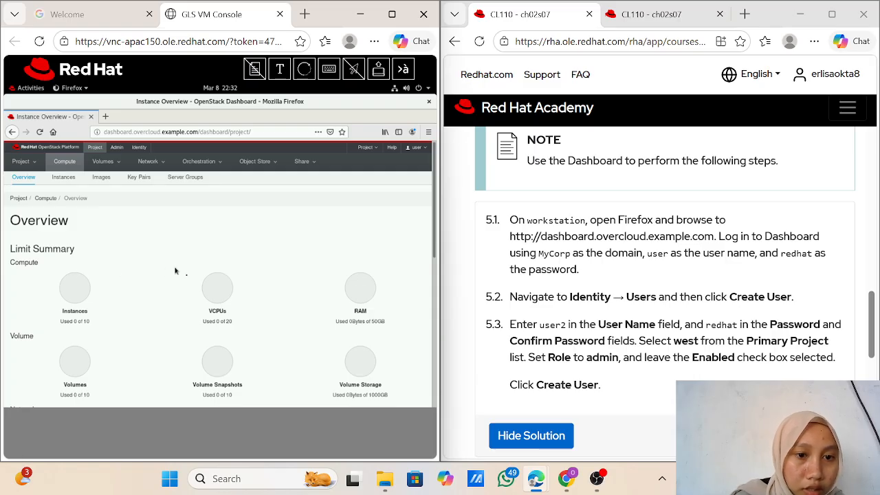
scroll(189, 283, "down", 3)
scroll(188, 283, "down", 5)
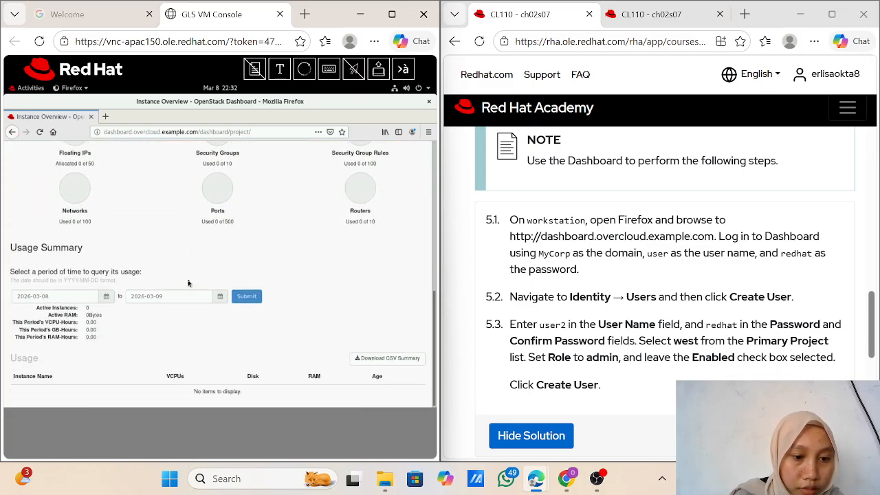
scroll(189, 283, "up", 5)
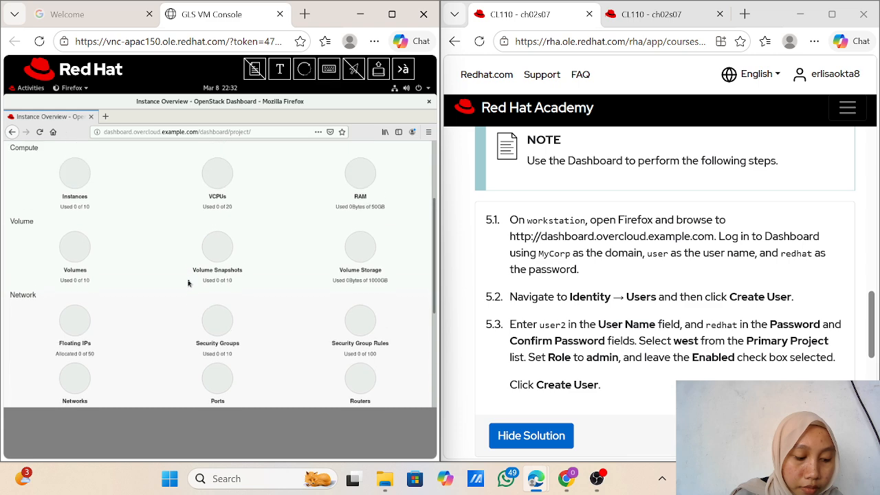
scroll(188, 283, "up", 1)
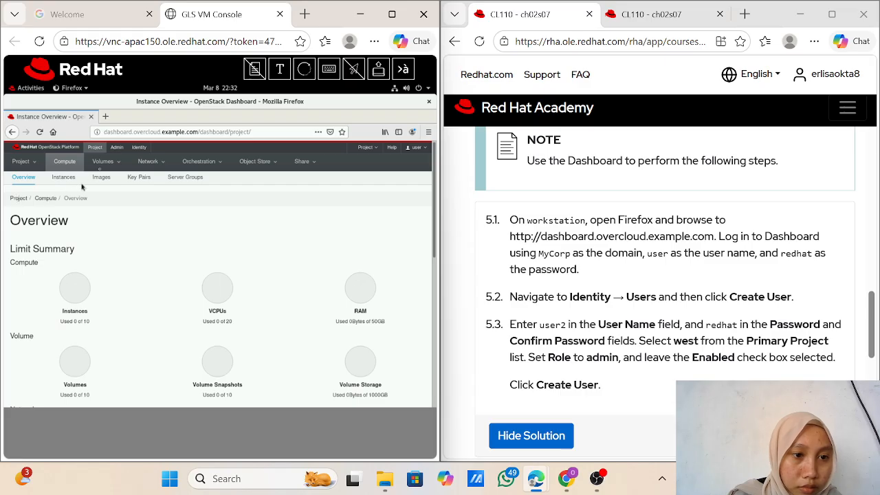
Step: Open the Identity section to list the east, manufacturing and west projects
left_click(139, 151)
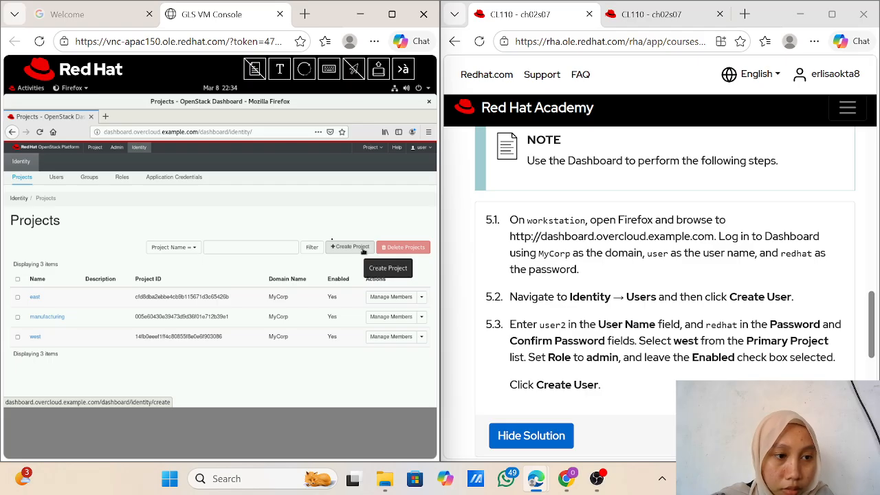
Step: Go to Identity Users and start a new user in the Create User form
left_click(57, 177)
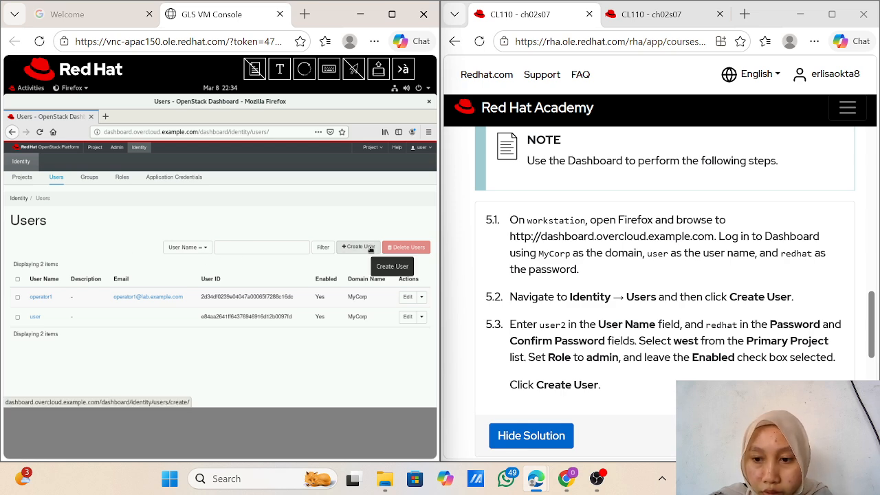
left_click(371, 249)
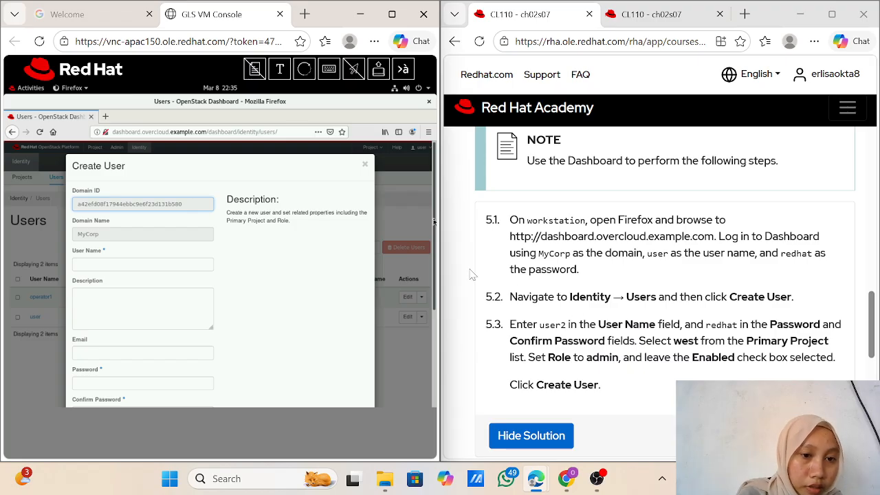
left_click(112, 264)
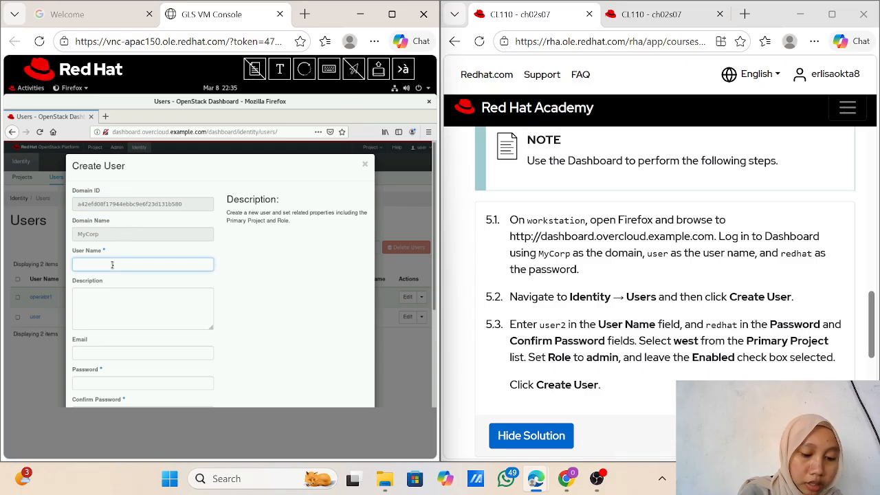
Step: Enter user2 as the user name and fill in the password fields
type("user2")
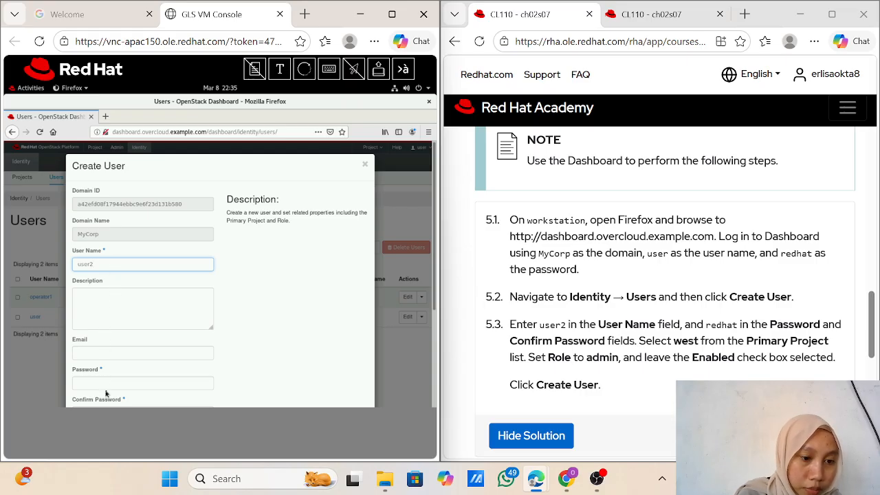
scroll(107, 387, "down", 1)
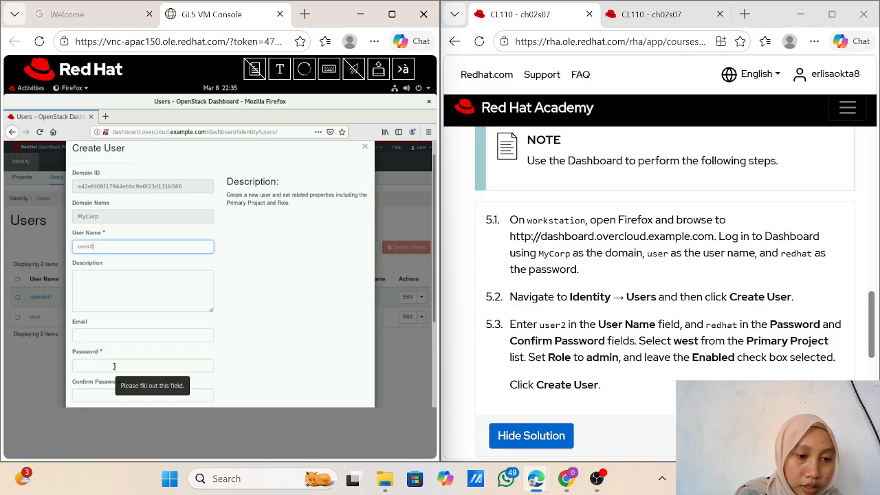
left_click(115, 368)
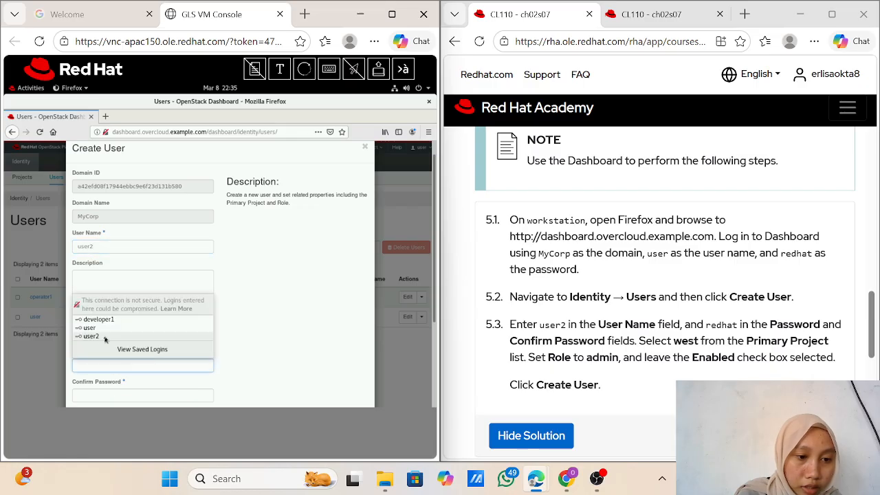
type("redhat")
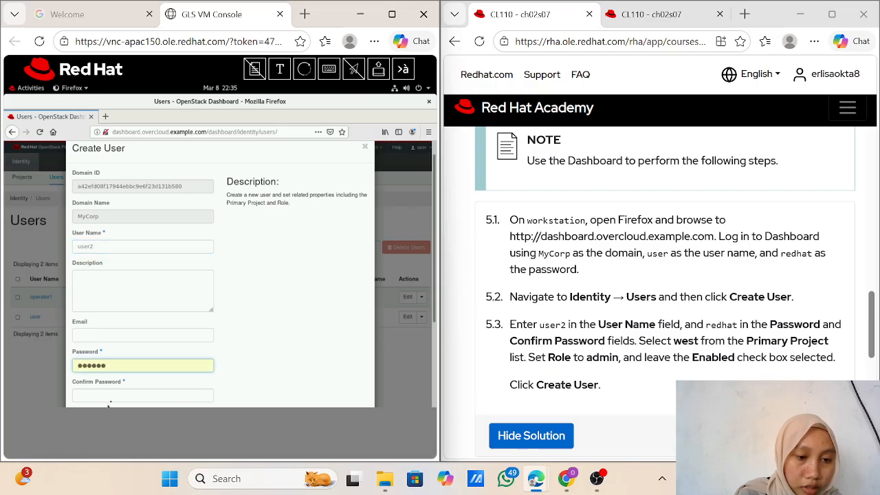
left_click(113, 398)
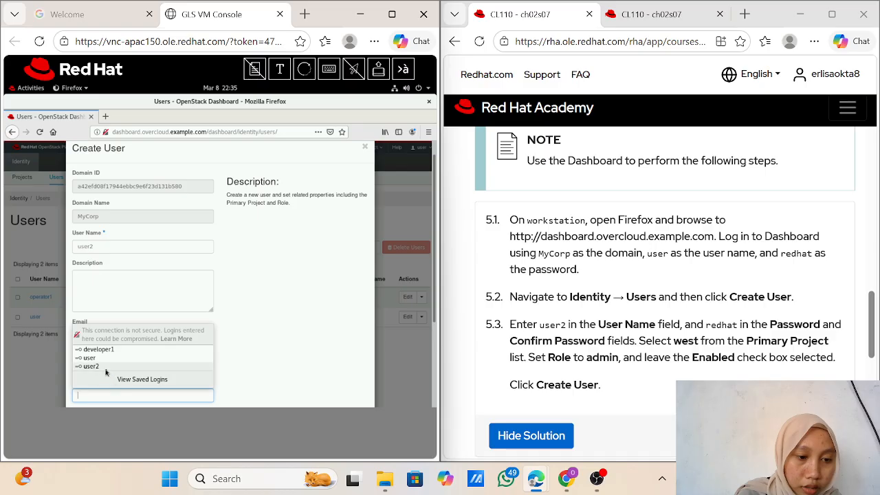
left_click(106, 371)
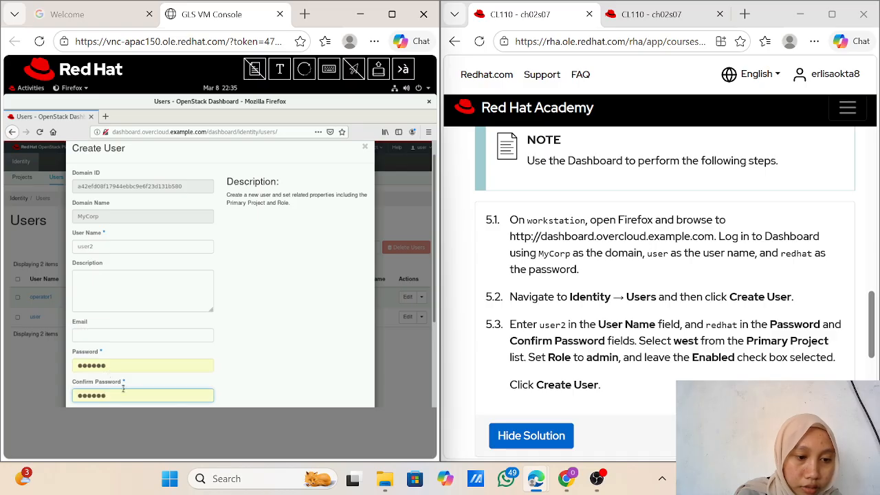
scroll(123, 389, "down", 1)
scroll(123, 390, "down", 2)
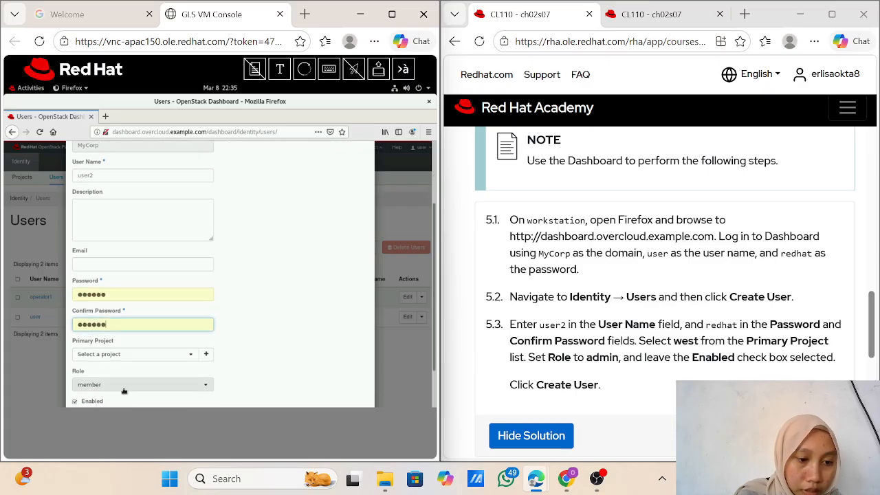
Step: Give the new user the admin role with west as primary project
left_click(123, 390)
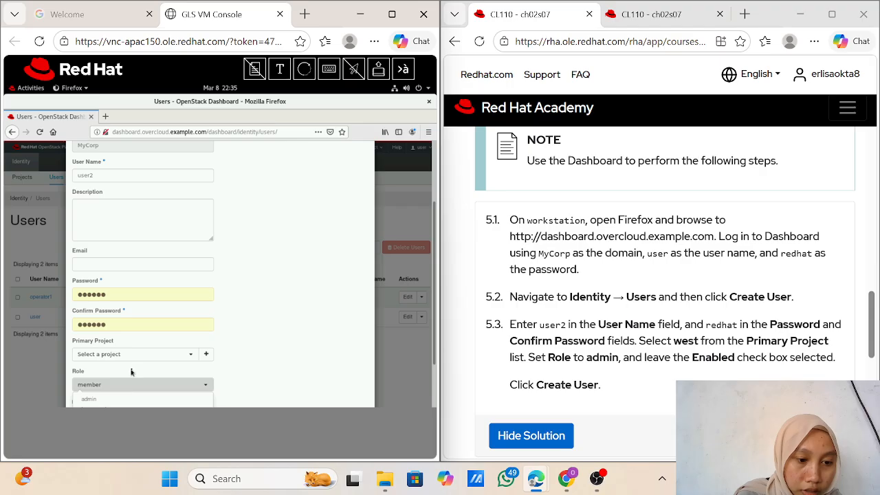
scroll(131, 373, "down", 1)
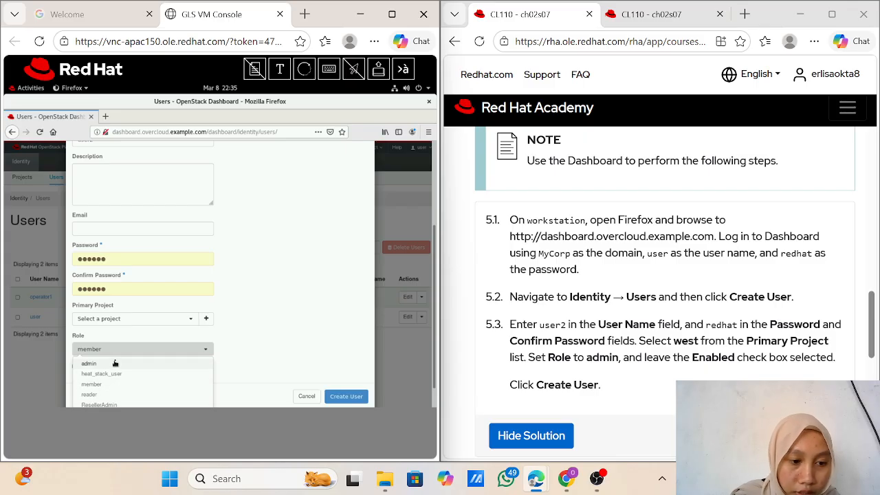
left_click(115, 363)
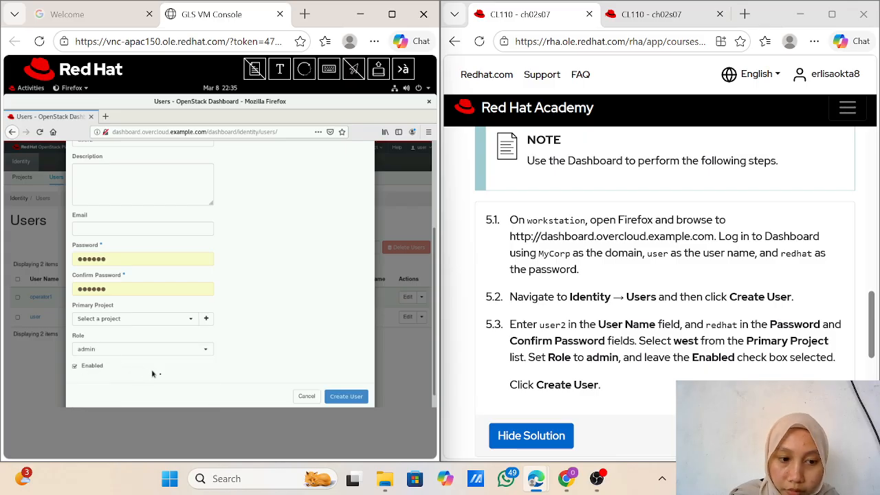
scroll(160, 377, "down", 1)
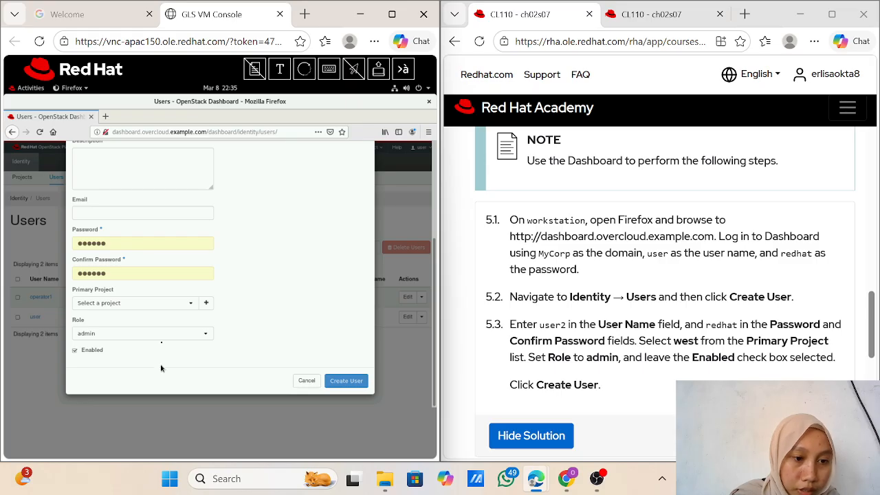
left_click(187, 303)
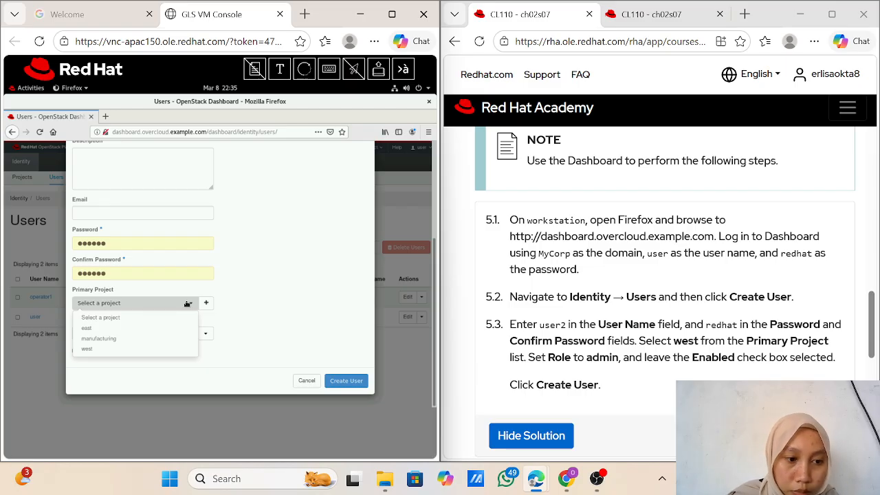
left_click(153, 350)
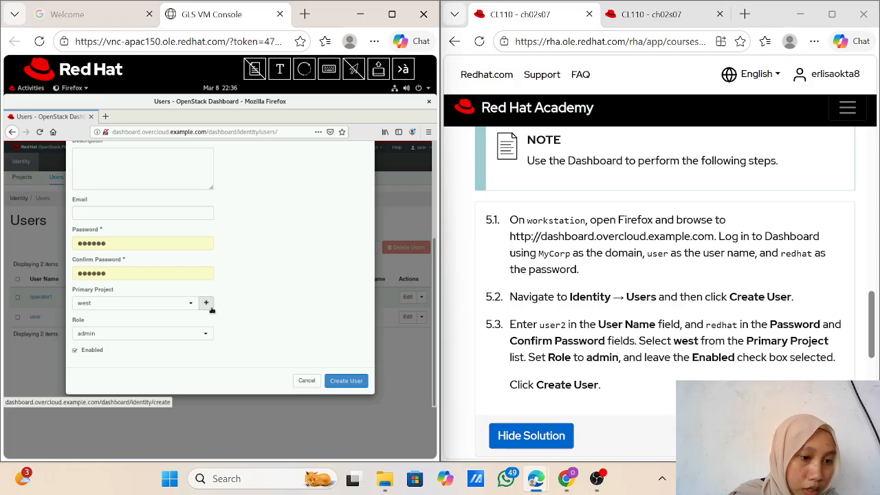
Step: Re-enter the password and its confirmation, then submit the new user
left_click(152, 243)
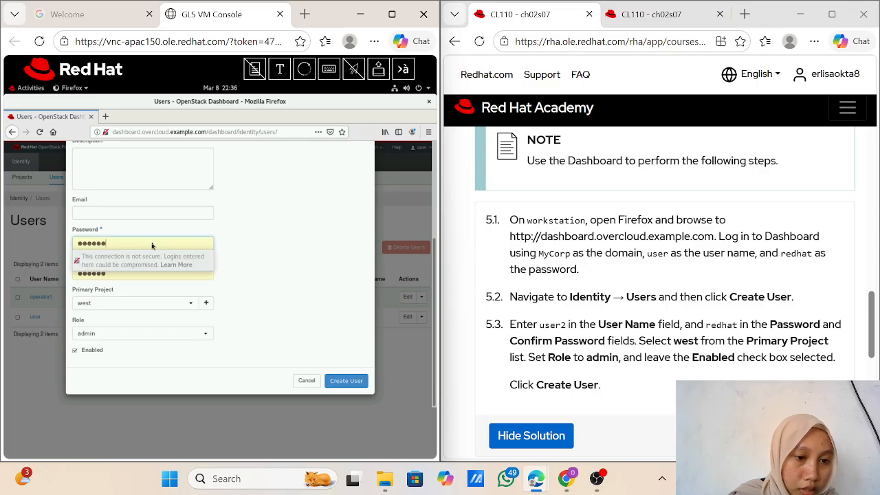
key("BackSpace")
key("BackSpace")
key("BackSpace")
key("BackSpace")
key("BackSpace")
key("BackSpace")
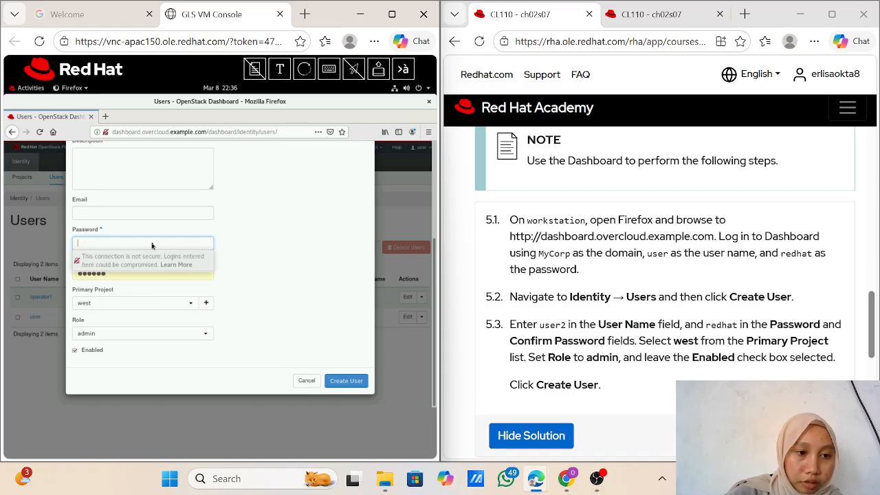
type("redha")
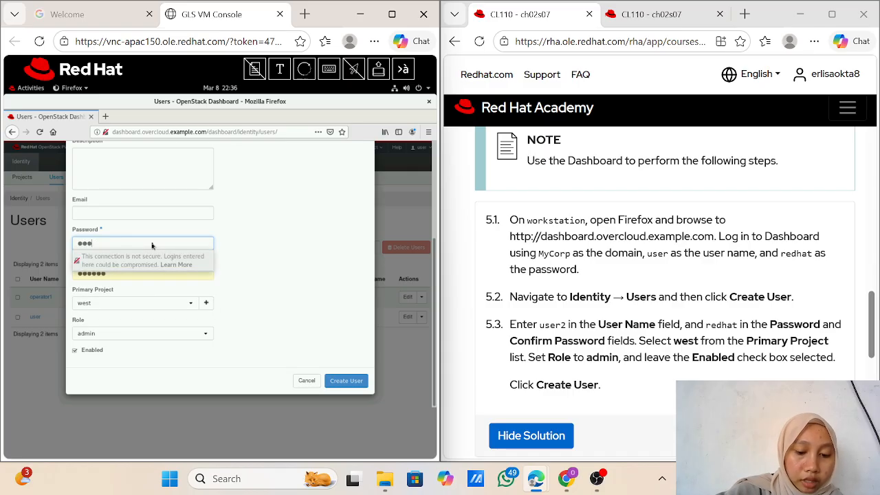
type("t")
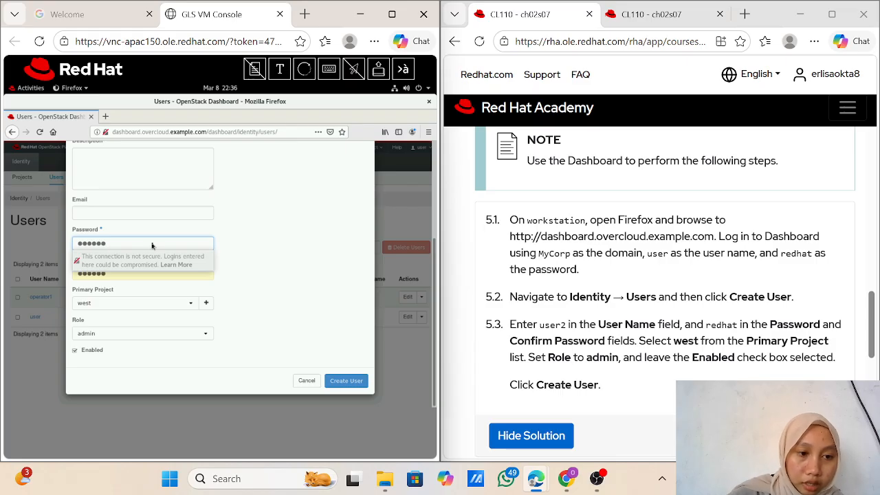
left_click(132, 277)
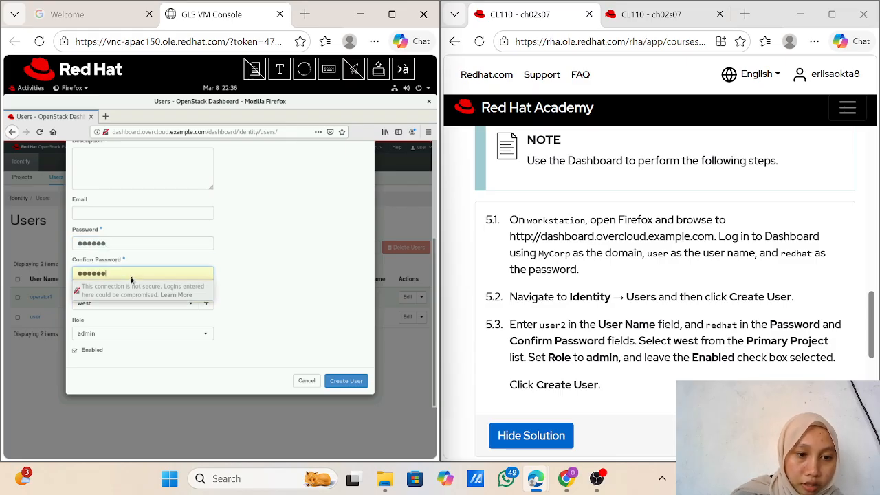
key("BackSpace")
key("BackSpace")
key("BackSpace")
key("BackSpace")
key("BackSpace")
key("BackSpace")
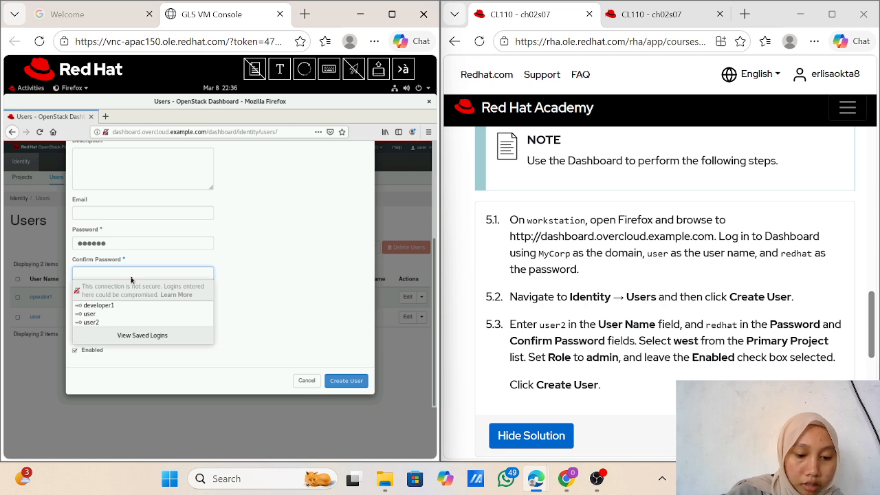
type("re")
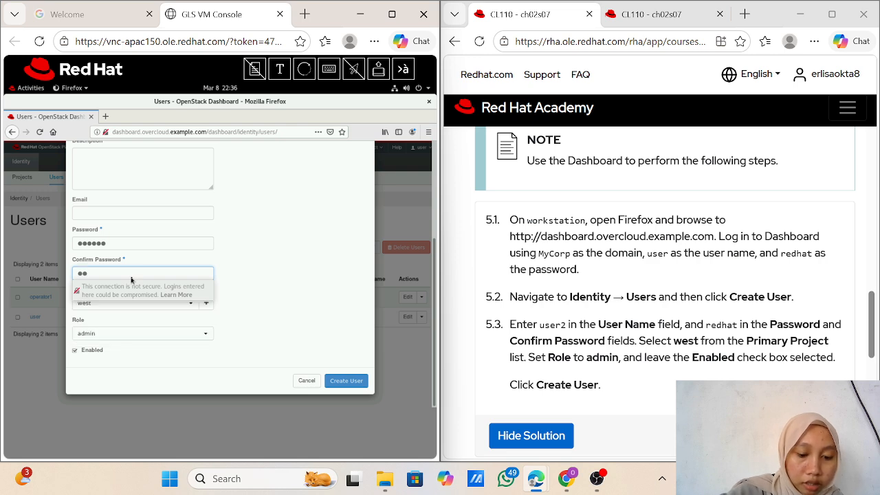
type("dhat")
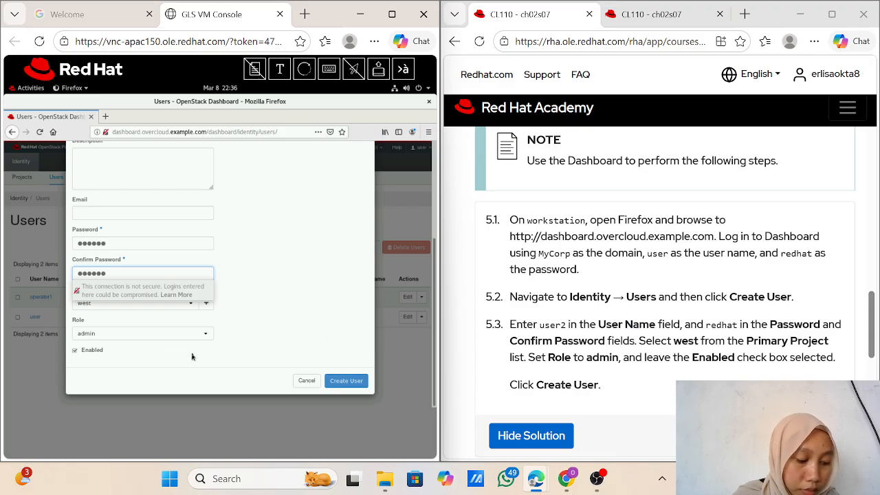
left_click(350, 382)
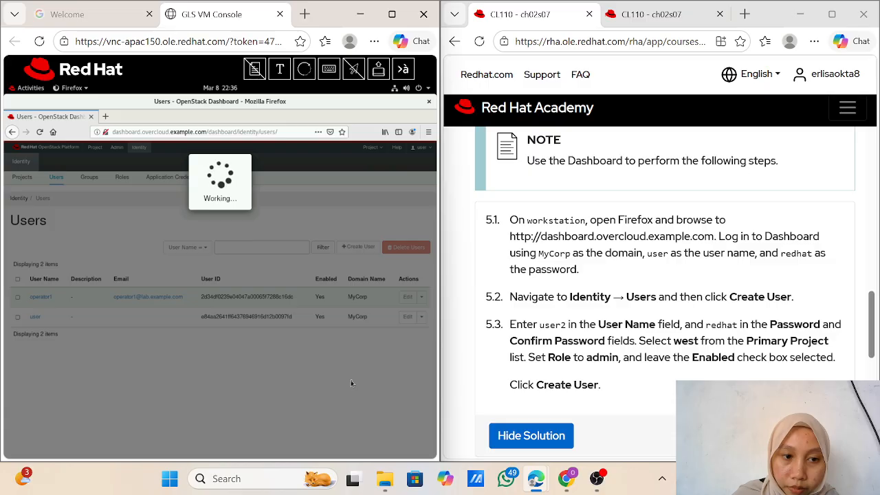
Step: Reveal and read the solution for lab step 6 on the course page
scroll(599, 378, "down", 4)
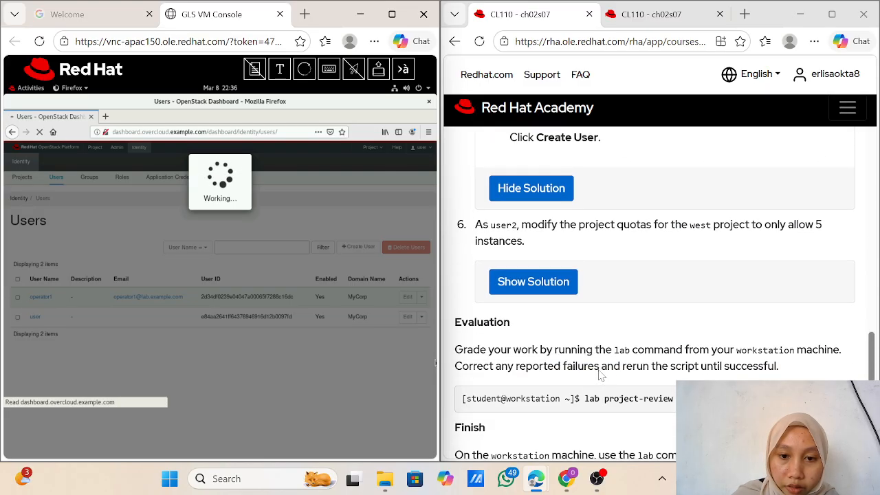
left_click(556, 281)
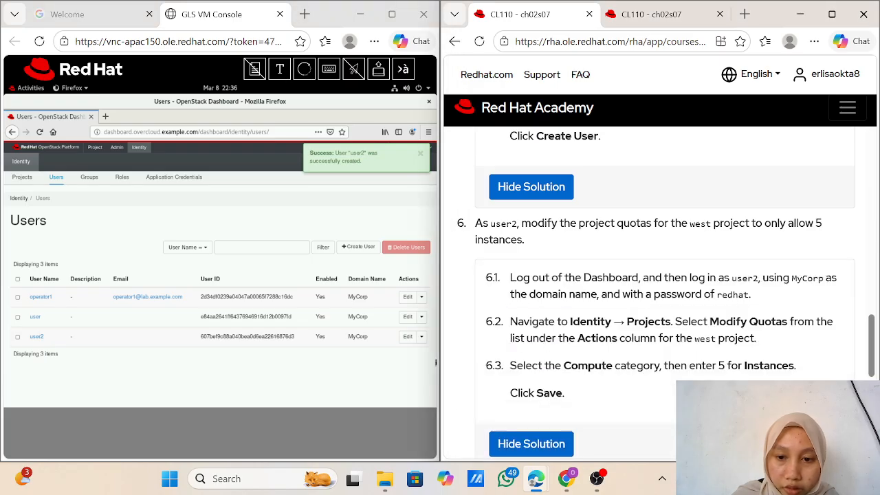
scroll(513, 236, "down", 1)
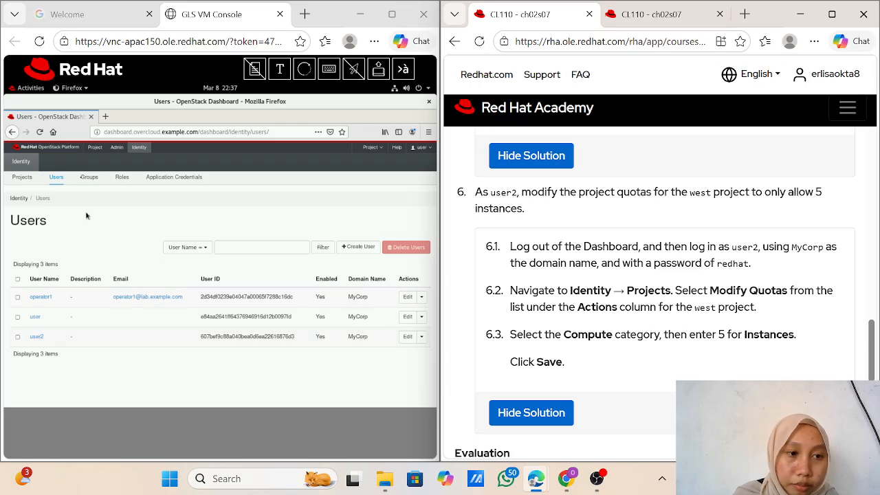
Step: Go back three pages in the browser history to the expired login page
left_click(12, 132)
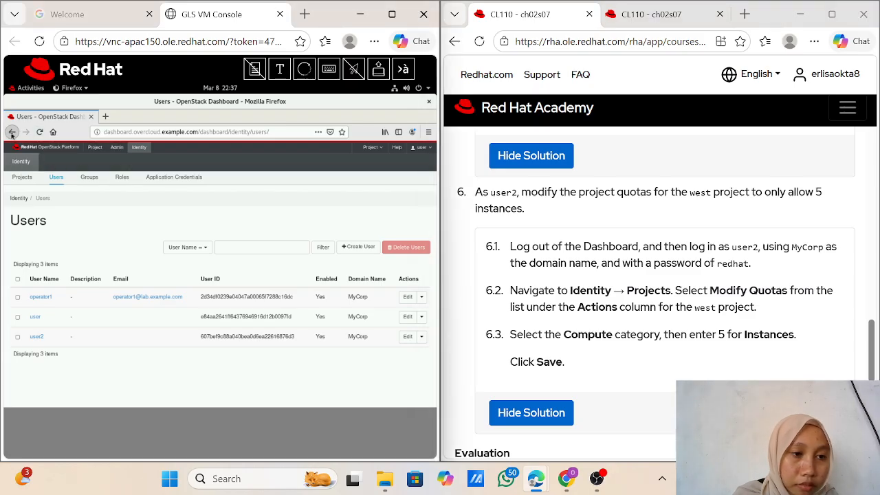
left_click(12, 132)
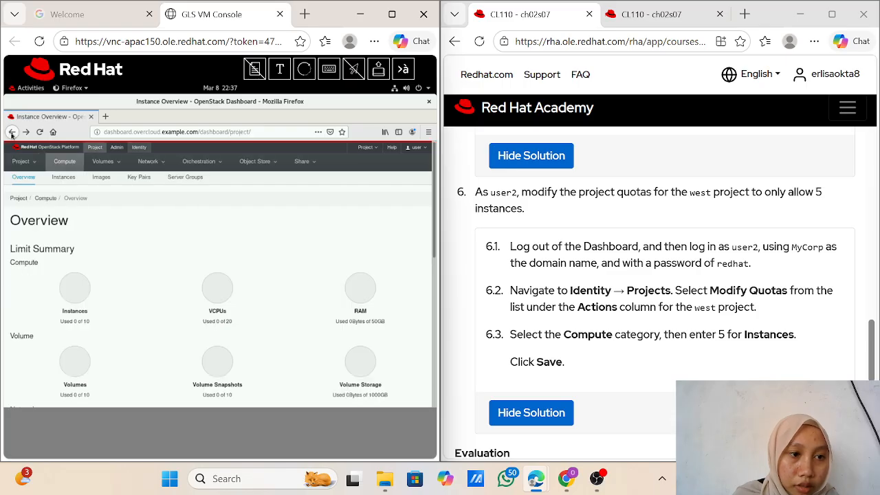
left_click(11, 132)
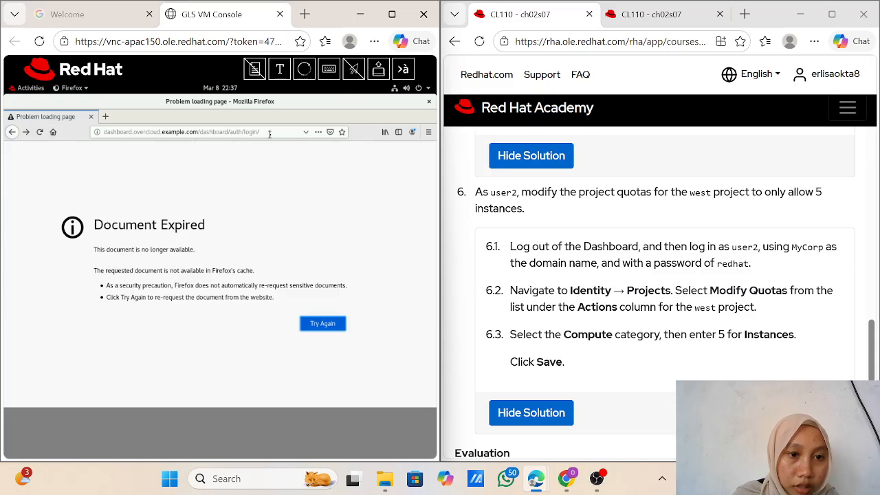
left_click(330, 331)
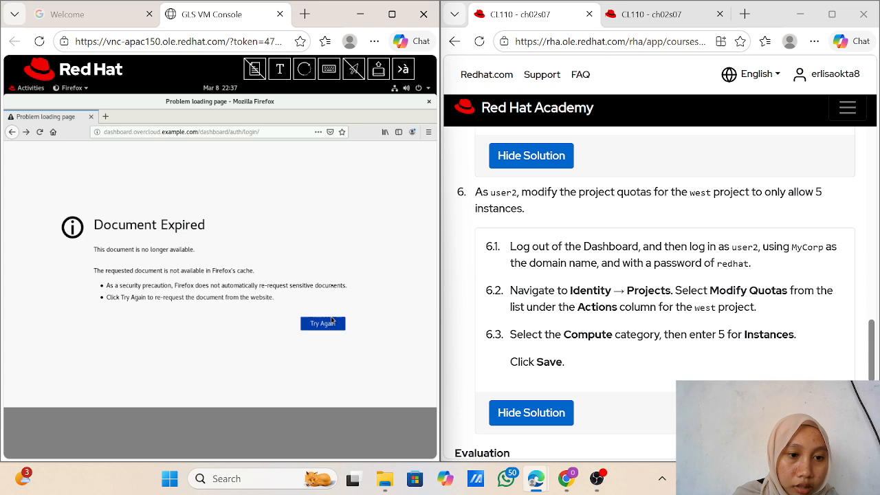
Step: Trim the address back to the dashboard root and load the project Overview
left_click(273, 135)
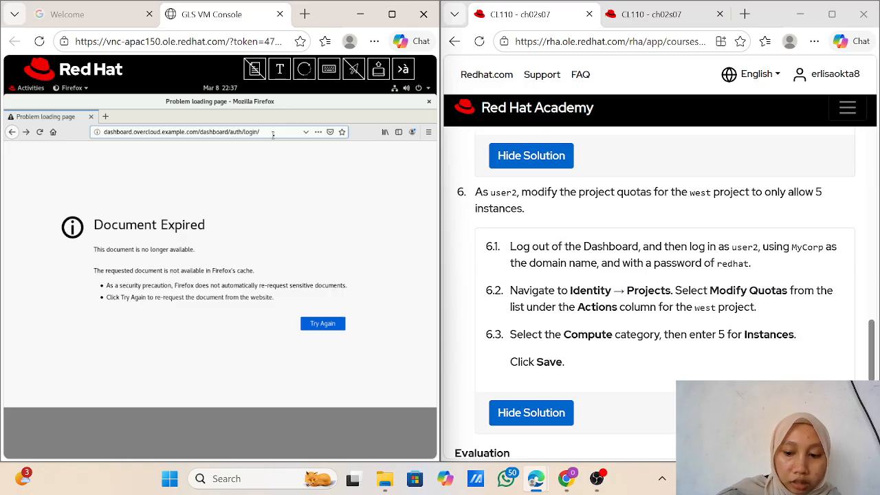
key("BackSpace")
key("BackSpace")
key("BackSpace")
key("BackSpace")
key("BackSpace")
key("BackSpace")
key("BackSpace")
key("BackSpace")
key("BackSpace")
key("BackSpace")
key("BackSpace")
key("BackSpace")
key("BackSpace")
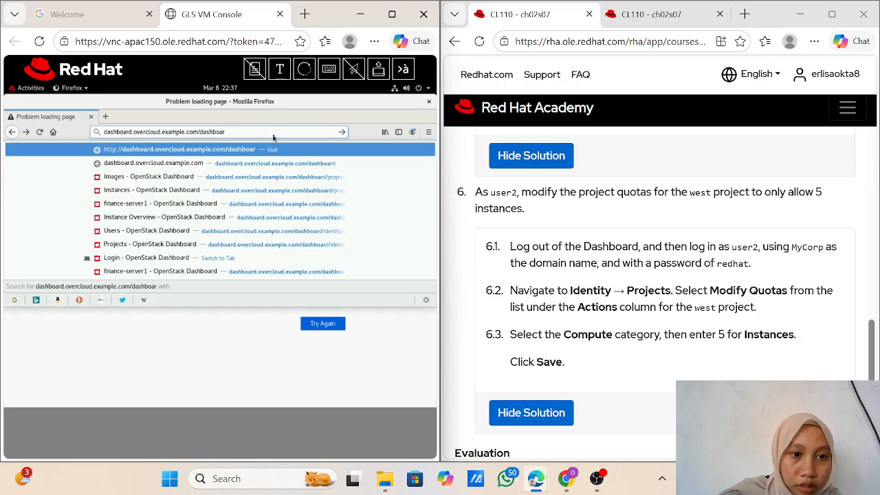
key("BackSpace")
key("BackSpace")
key("BackSpace")
key("BackSpace")
key("BackSpace")
key("BackSpace")
key("BackSpace")
key("BackSpace")
key("BackSpace")
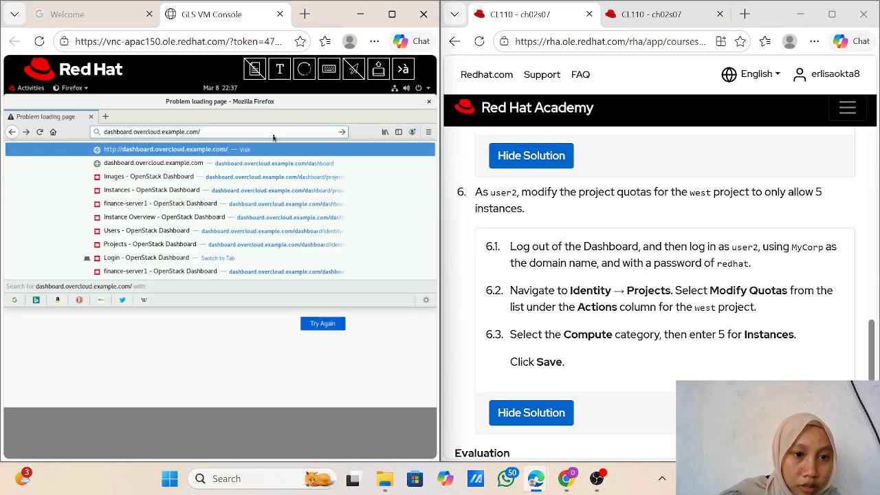
key("Return")
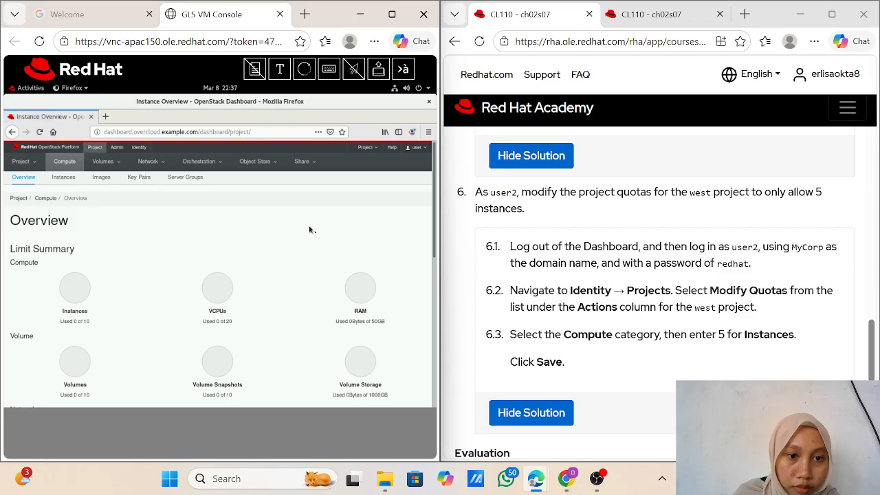
scroll(323, 268, "down", 4)
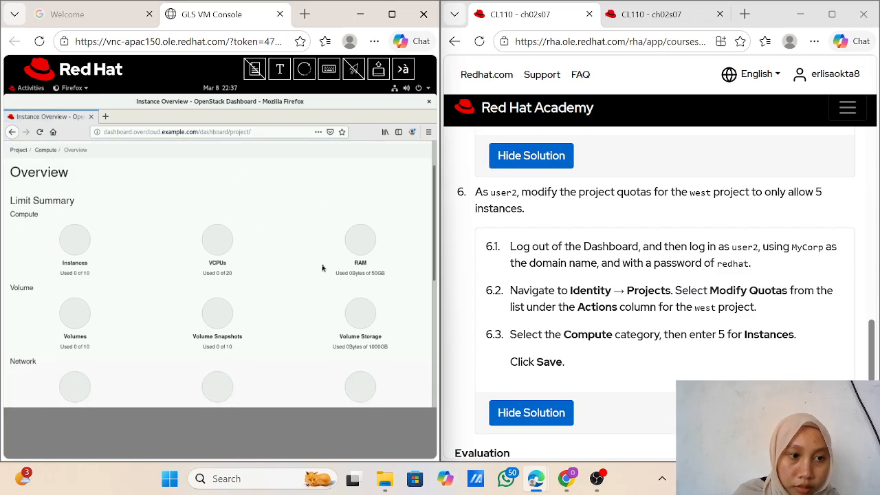
scroll(323, 268, "down", 2)
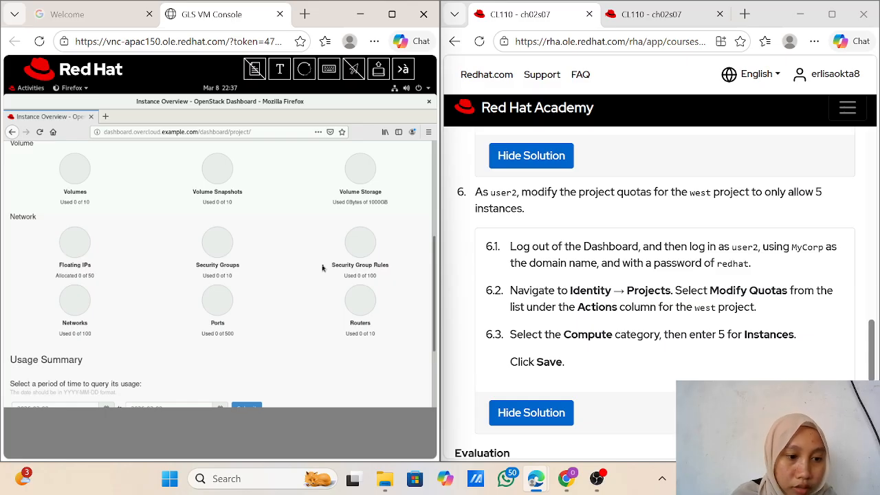
scroll(323, 268, "down", 3)
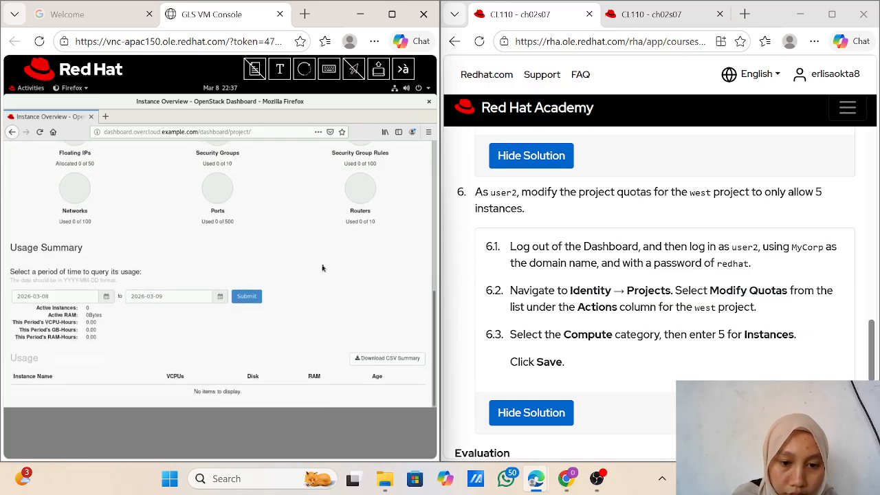
scroll(322, 268, "up", 2)
scroll(323, 268, "down", 2)
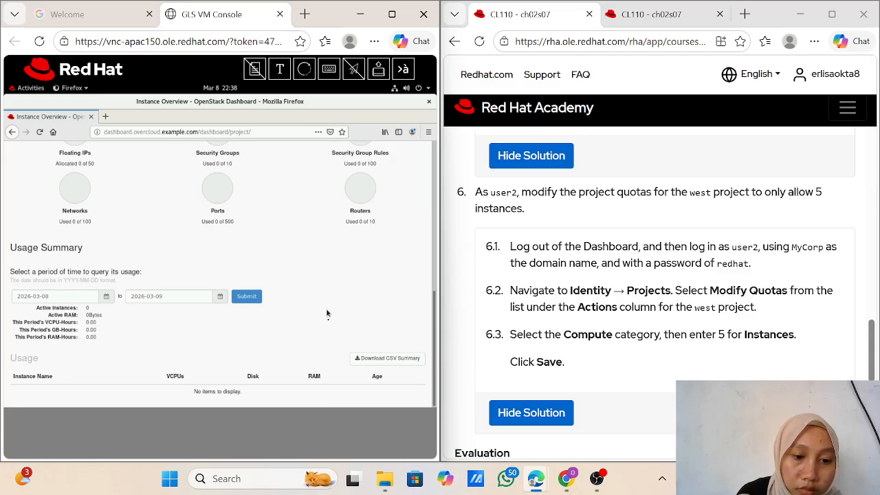
left_click(370, 357)
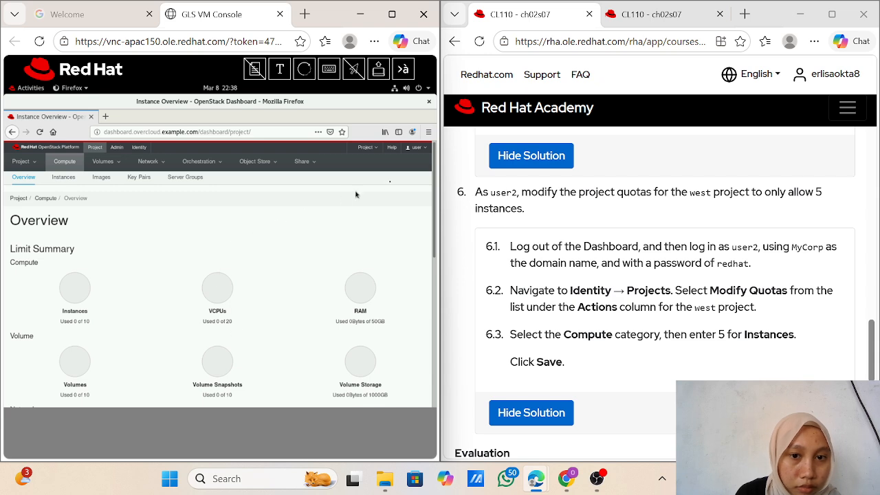
Step: Sign out, then sign back in as user2 using the saved password
left_click(418, 148)
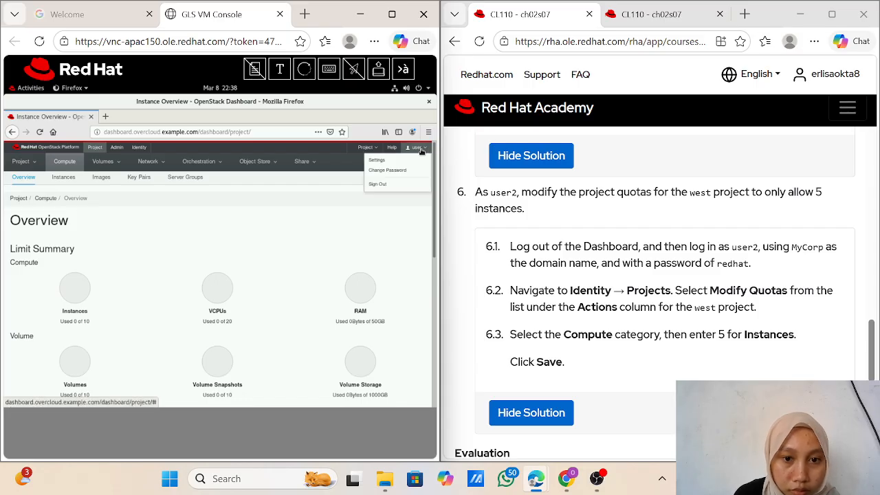
left_click(390, 186)
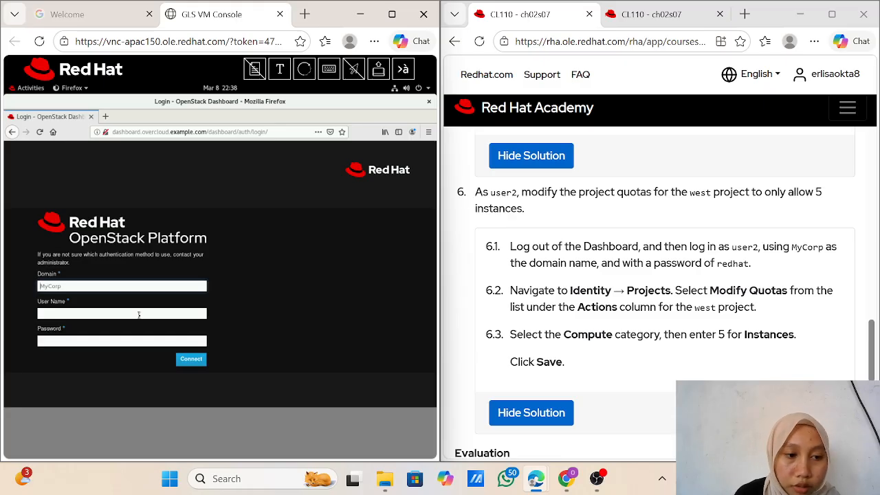
left_click(139, 315)
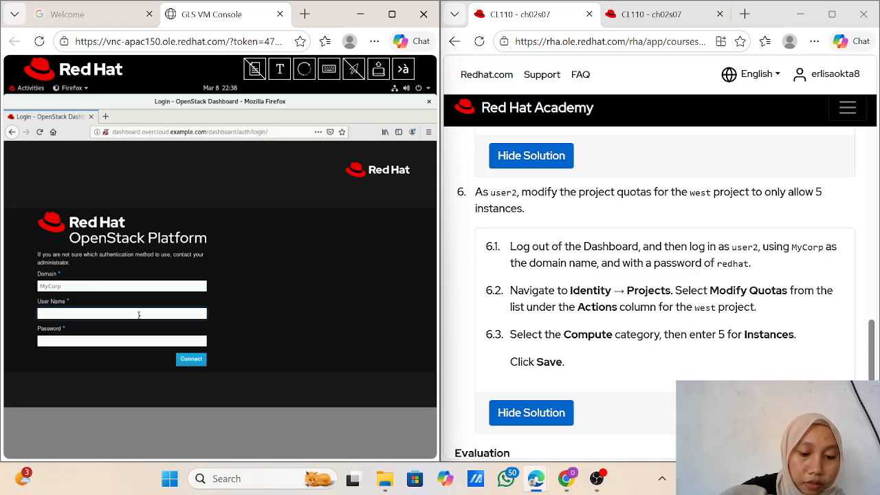
type("us")
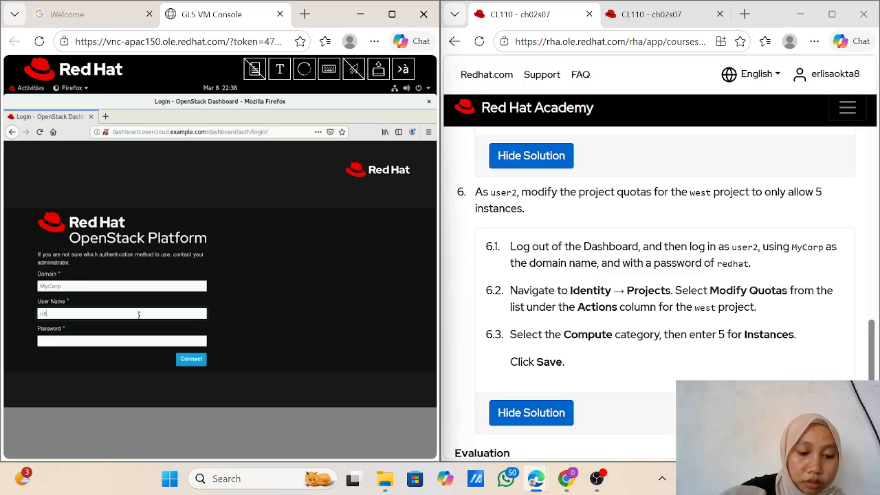
type("er2")
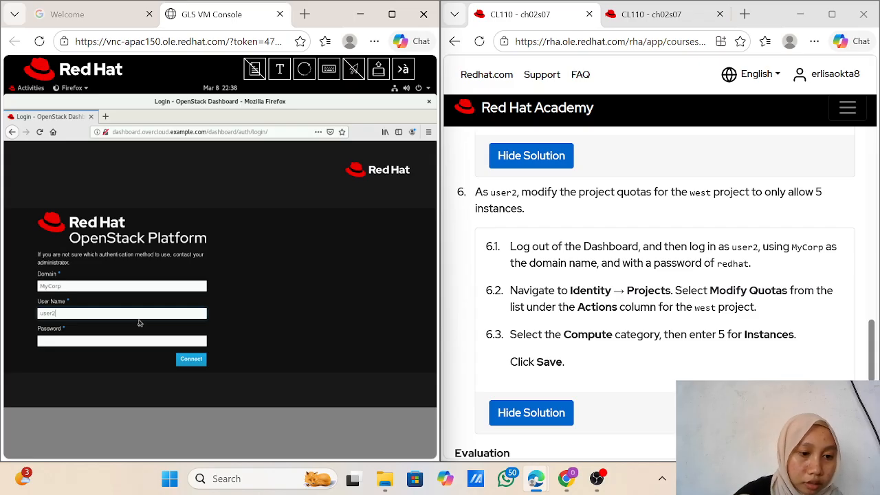
left_click(127, 344)
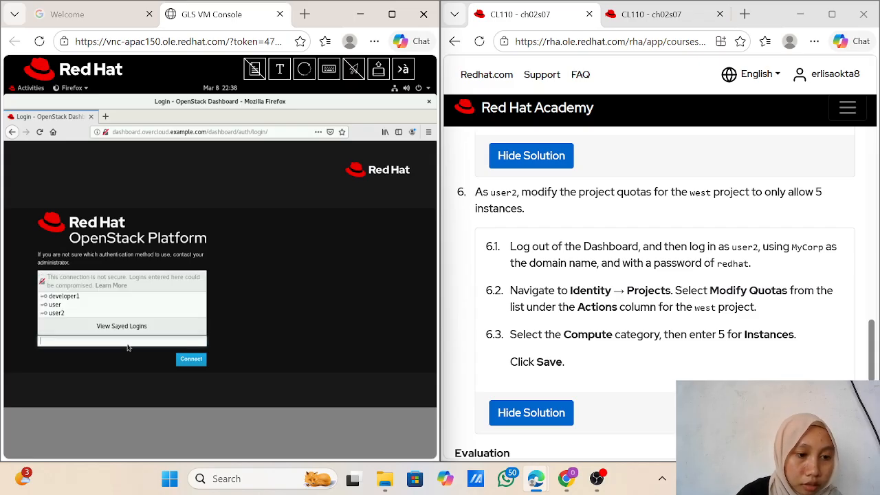
key("Down")
key("Down")
key("Down")
key("Return")
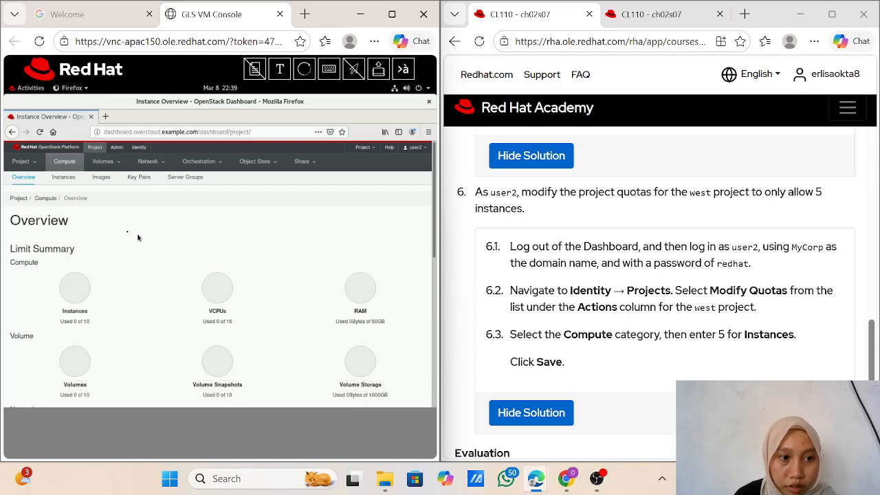
Step: Open the Identity Projects page listing east, manufacturing and west
left_click(136, 151)
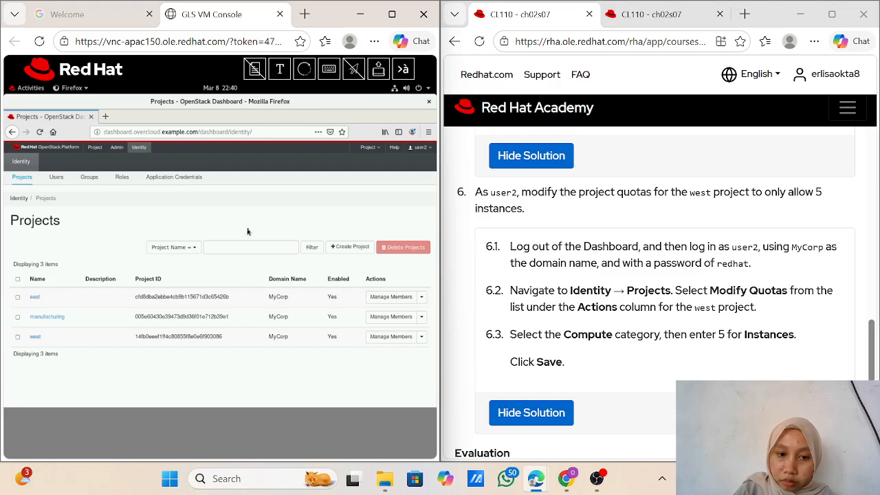
Step: Change the west project's Compute Instances quota from 10 to 5 and save it
left_click(35, 337)
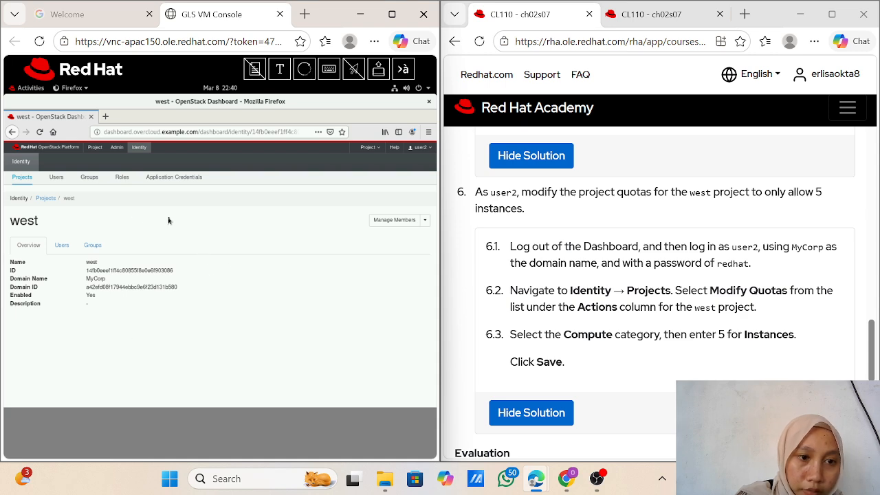
left_click(425, 220)
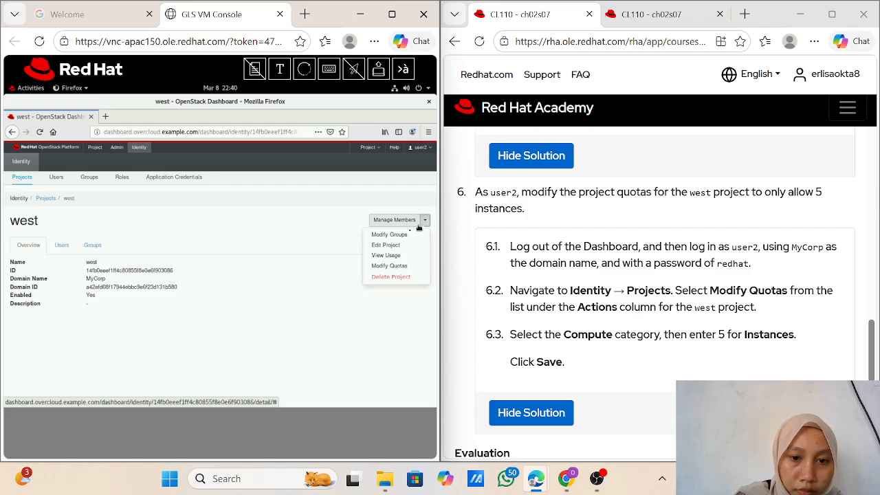
left_click(396, 271)
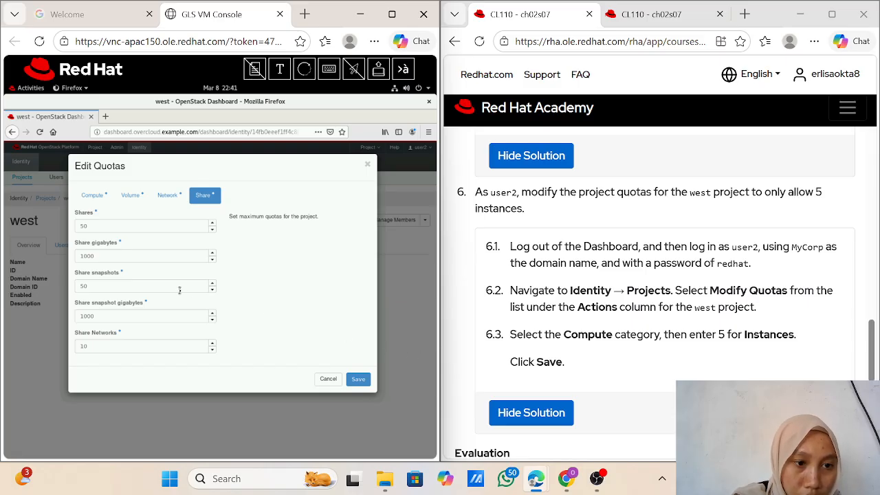
left_click(90, 196)
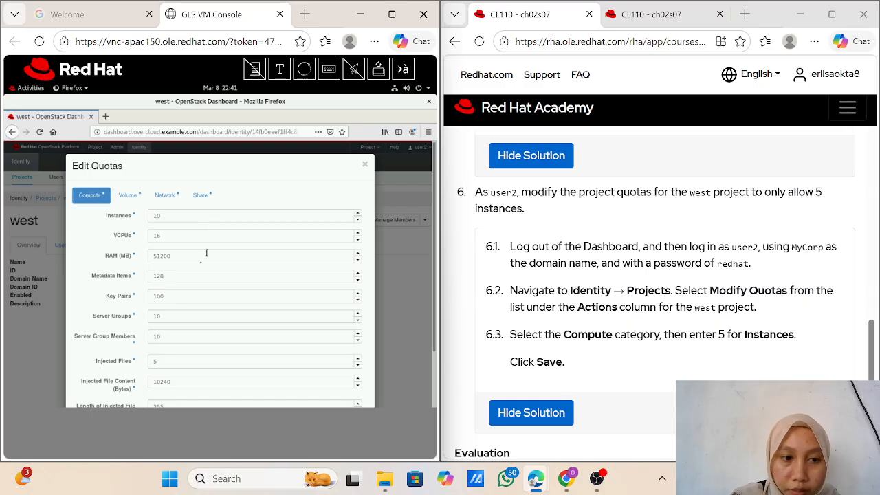
left_click(161, 217)
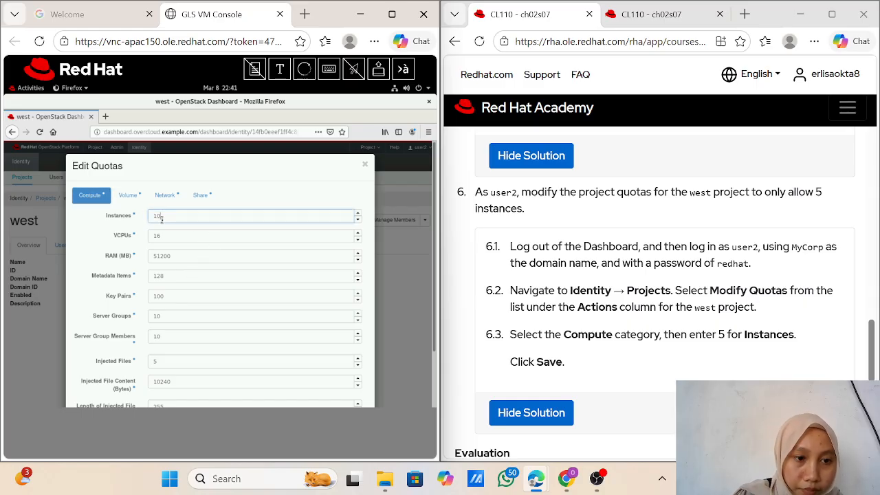
key("BackSpace")
key("BackSpace")
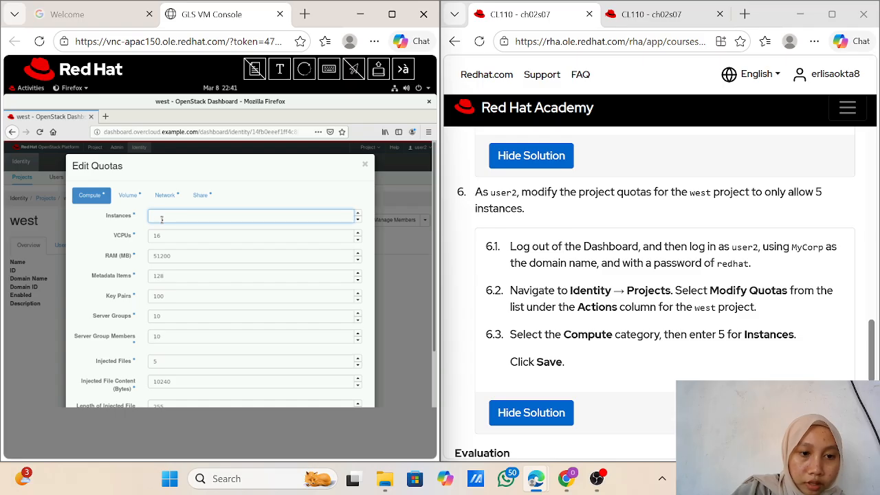
type("5")
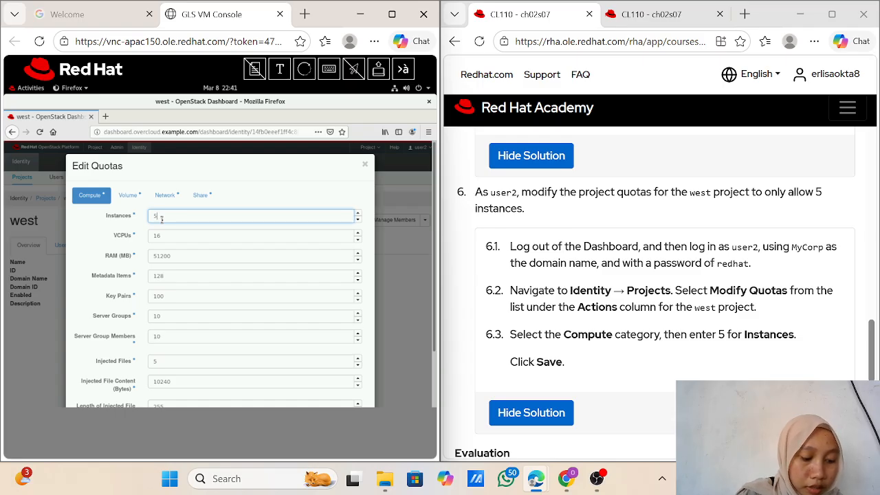
scroll(220, 328, "down", 2)
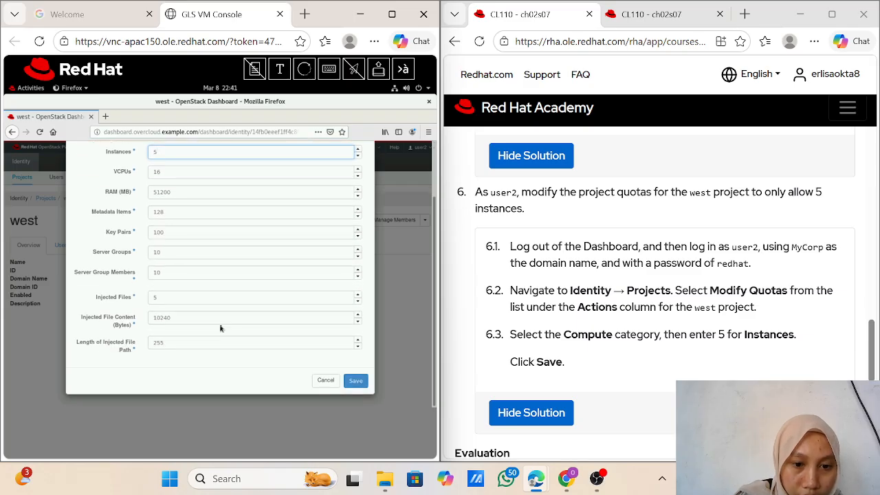
left_click(356, 380)
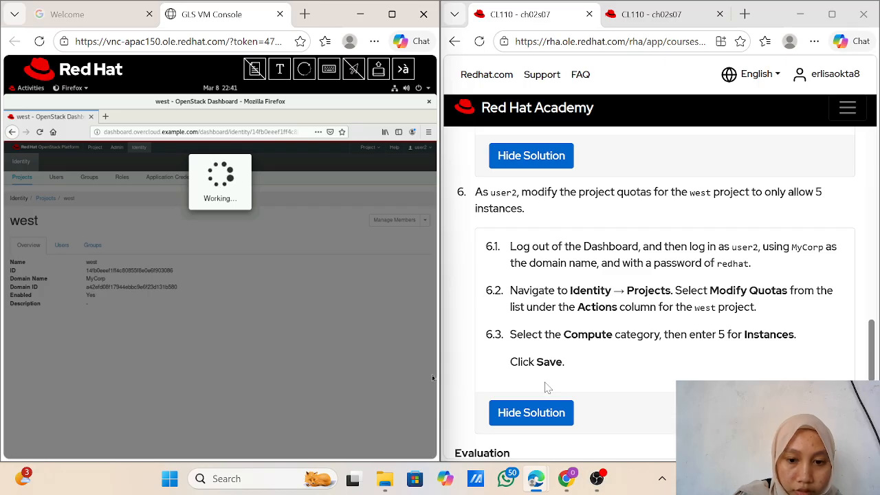
scroll(545, 387, "down", 3)
scroll(545, 387, "down", 1)
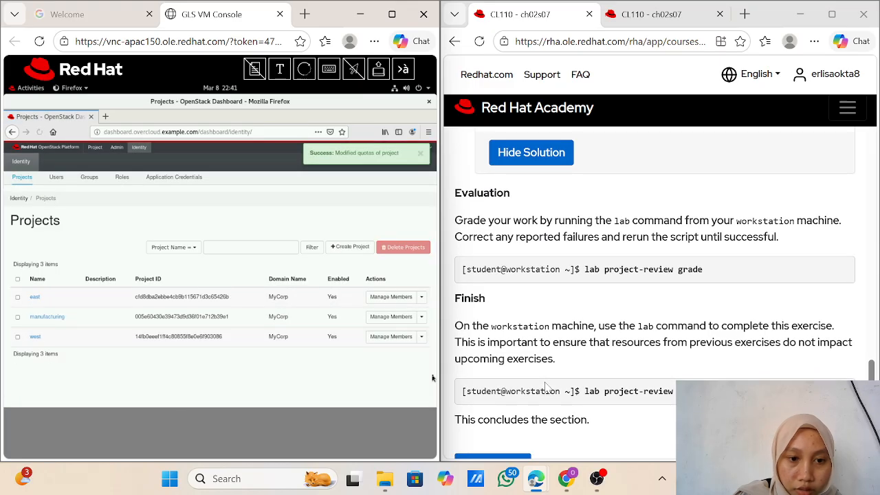
Step: Select the 'lab project-review grade' command on the course page for copying
scroll(547, 387, "down", 1)
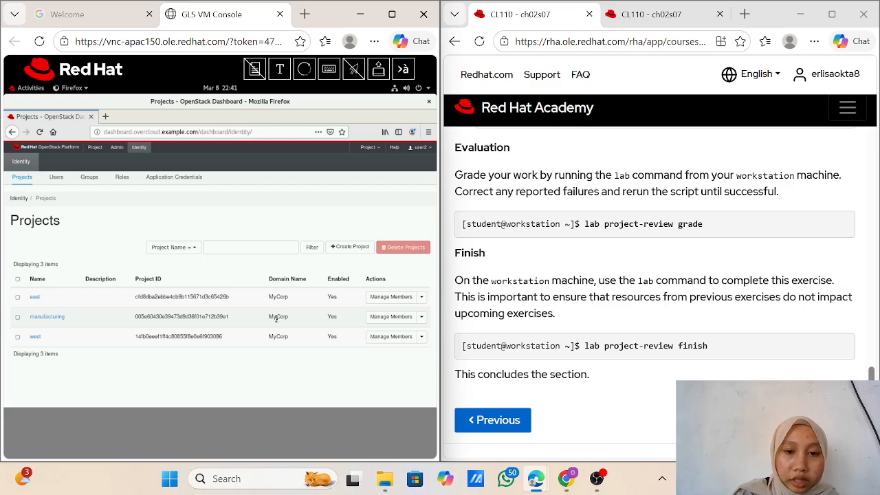
scroll(436, 319, "up", 3)
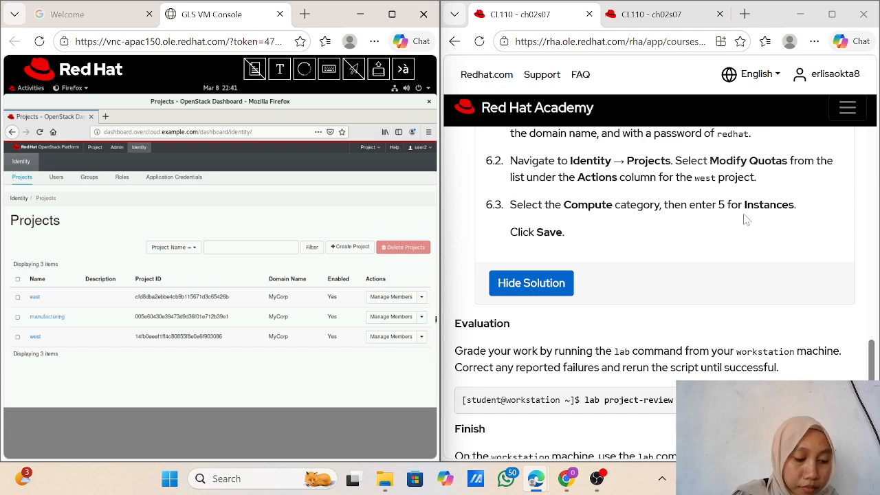
scroll(747, 219, "down", 1)
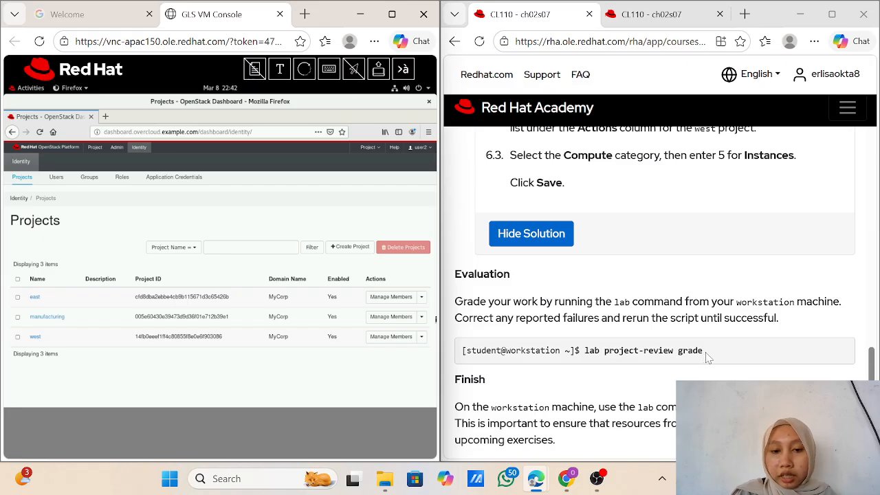
left_click_drag(704, 352, 589, 352)
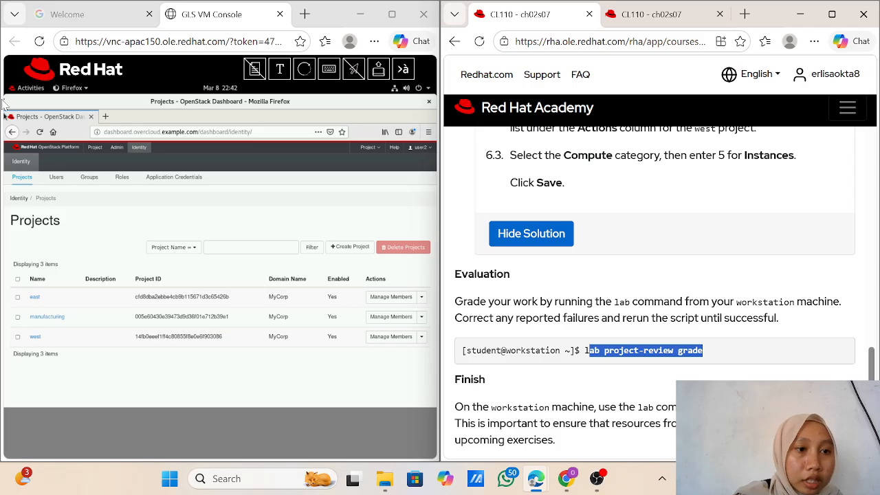
Step: Close the old manufacturing terminal session with exit
left_click(30, 88)
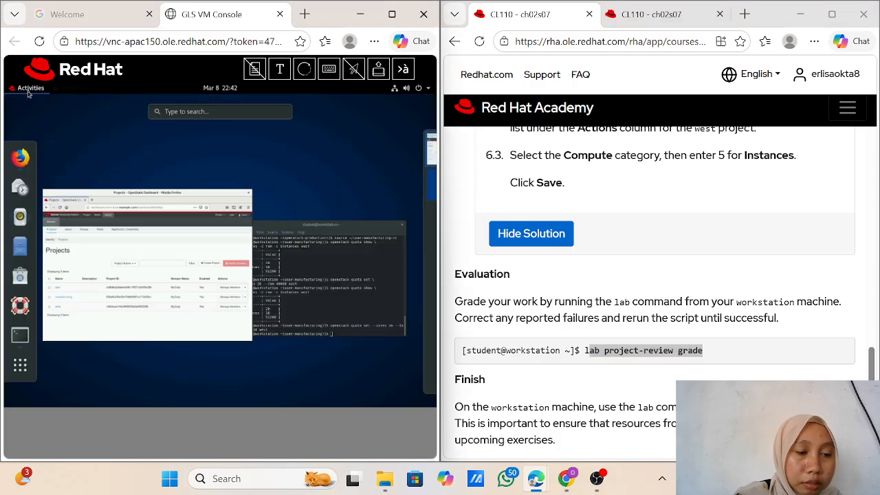
left_click(291, 298)
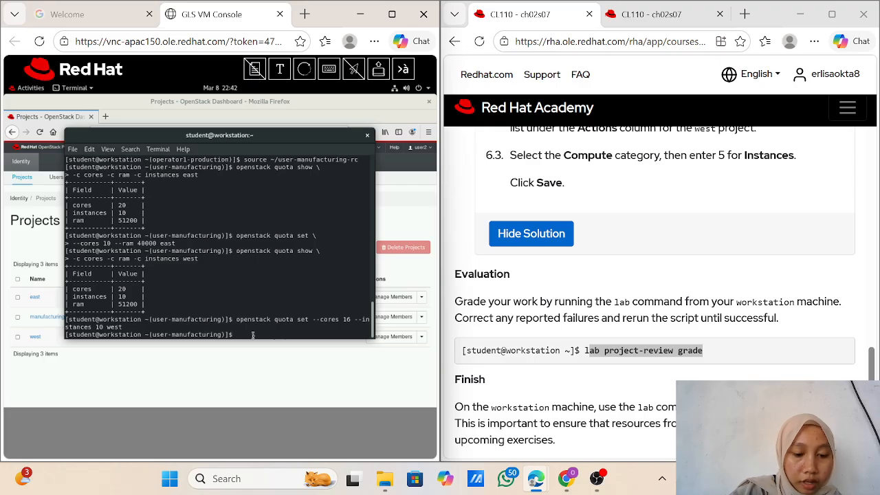
type("exit")
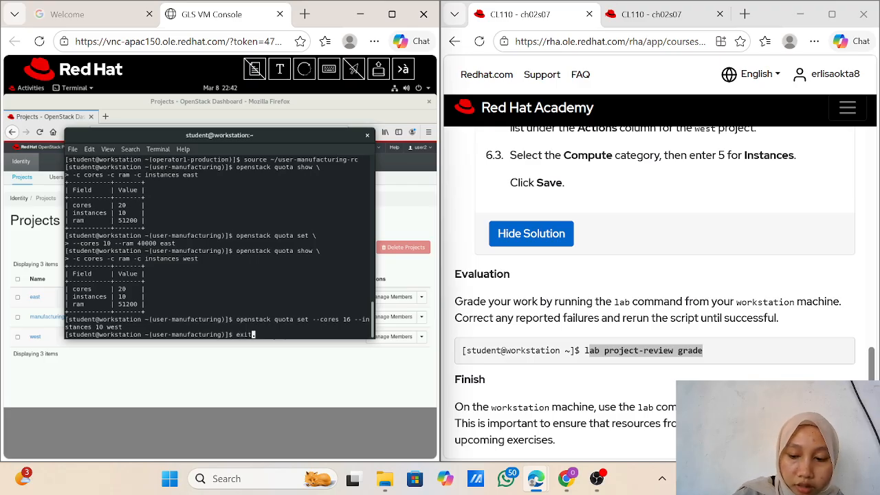
key("Return")
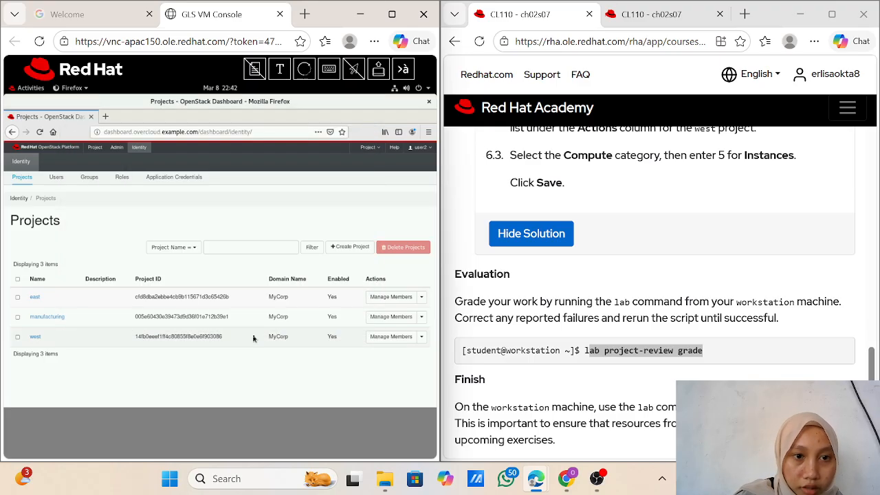
Step: Open a new terminal and type 'lab project-review grade'
left_click(32, 88)
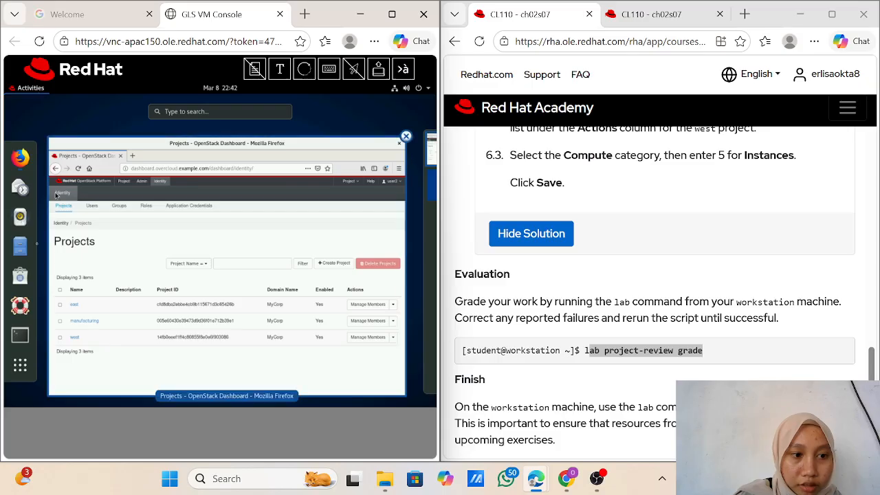
left_click(19, 336)
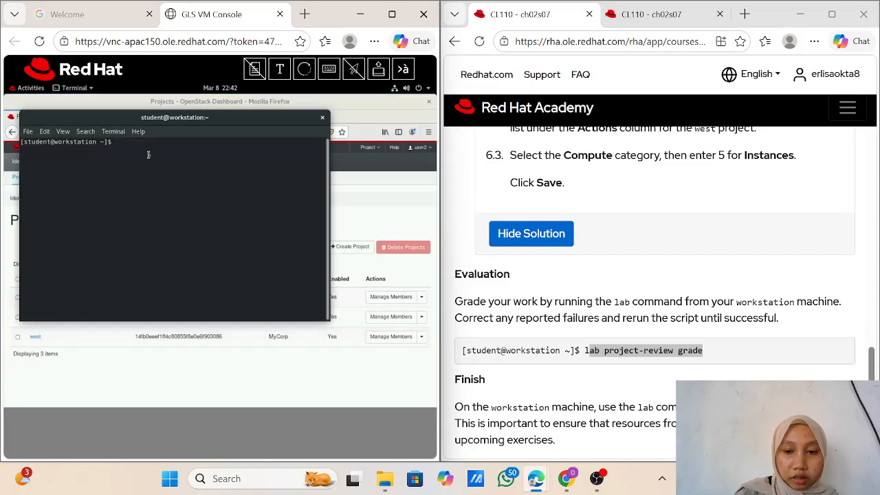
type("la")
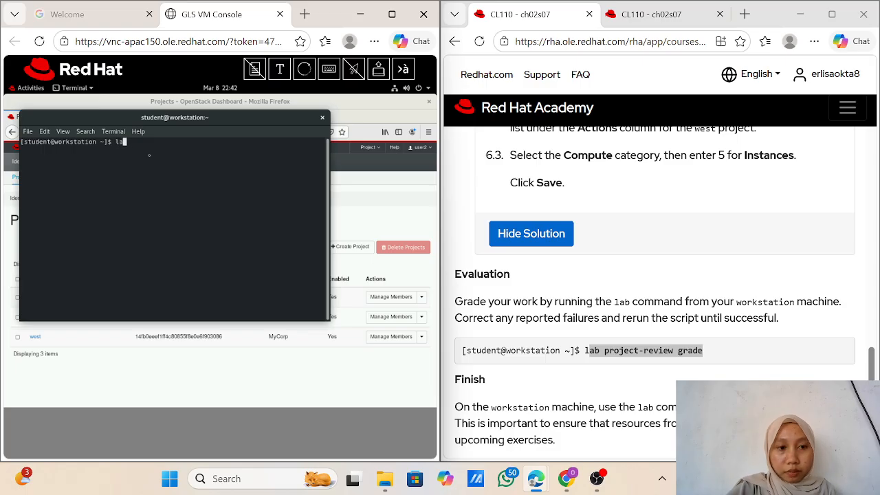
type("b p")
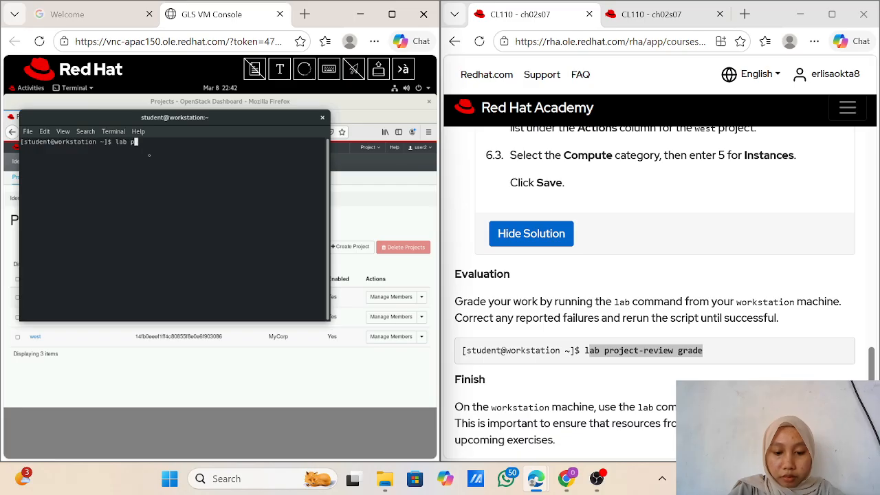
type("roject")
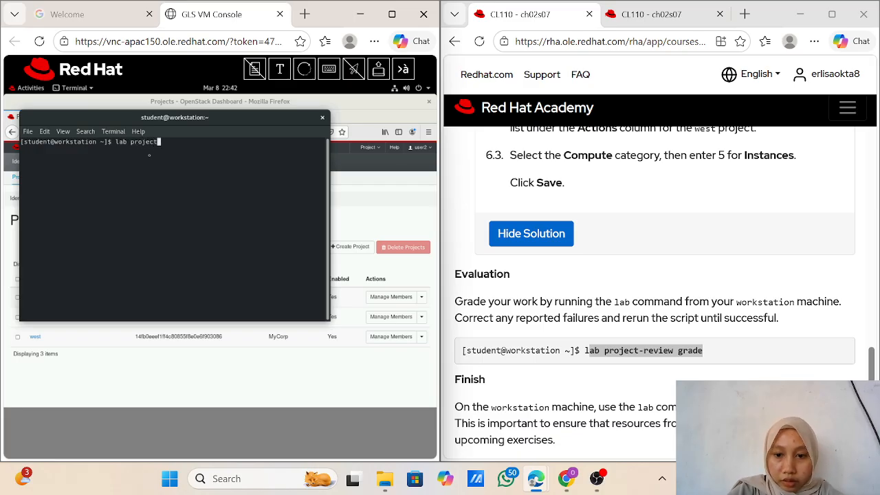
type("-re")
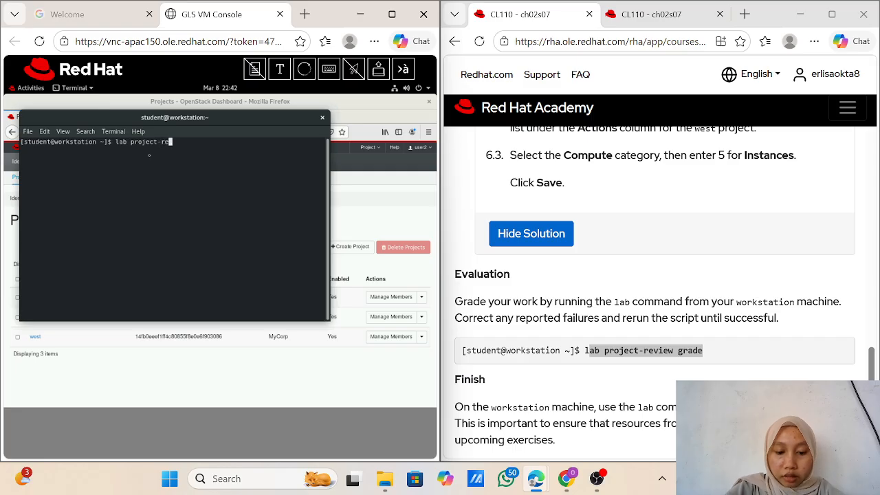
type("view")
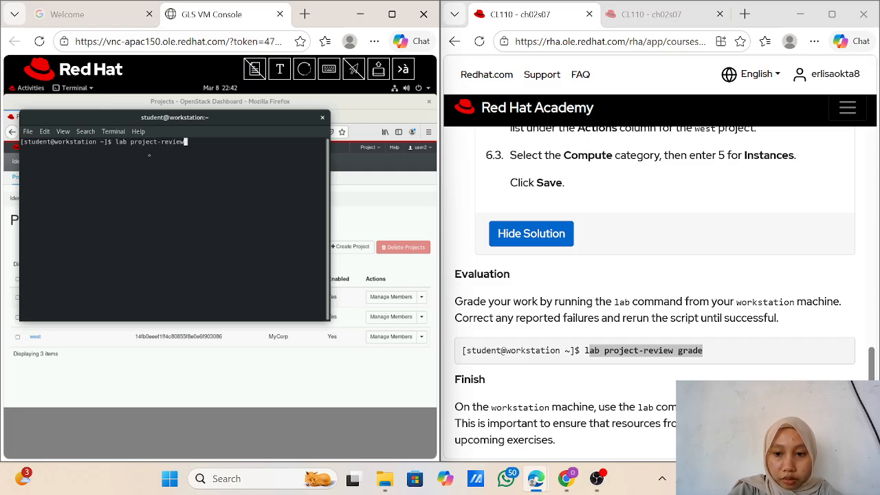
type(" grade")
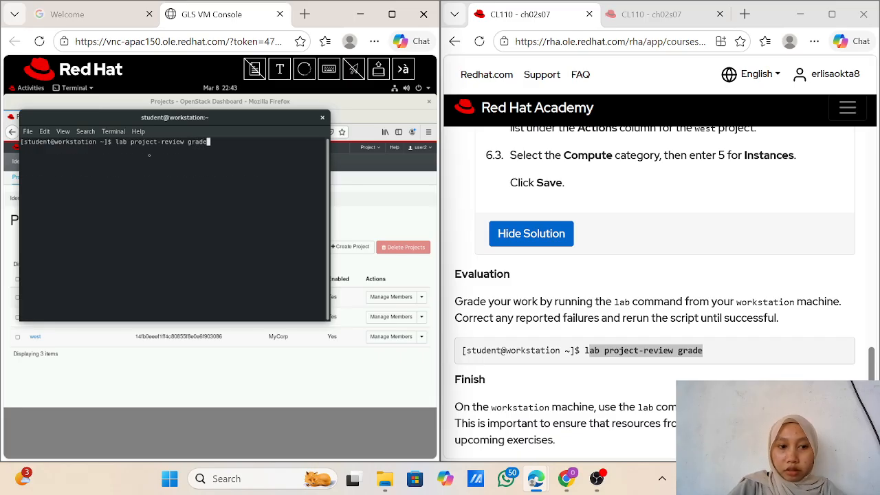
Step: Run lab project-review grade and review the results, every check reporting PASS
key("Return")
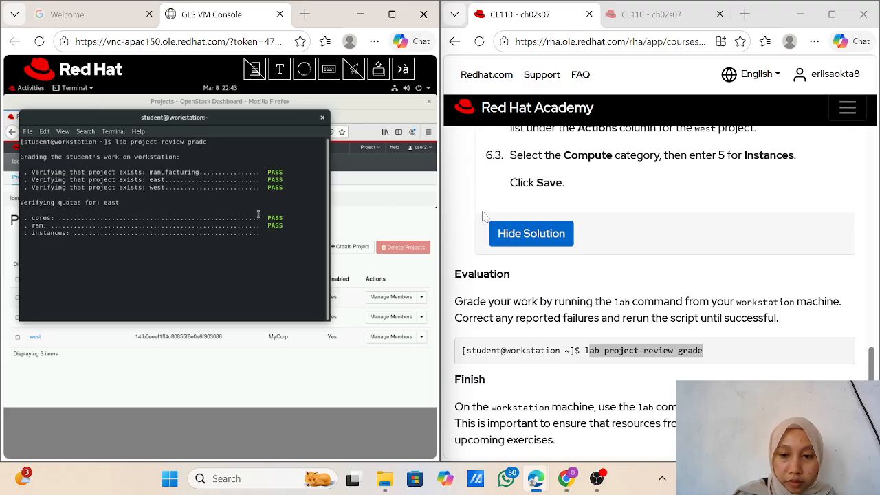
scroll(562, 348, "down", 2)
scroll(561, 347, "down", 1)
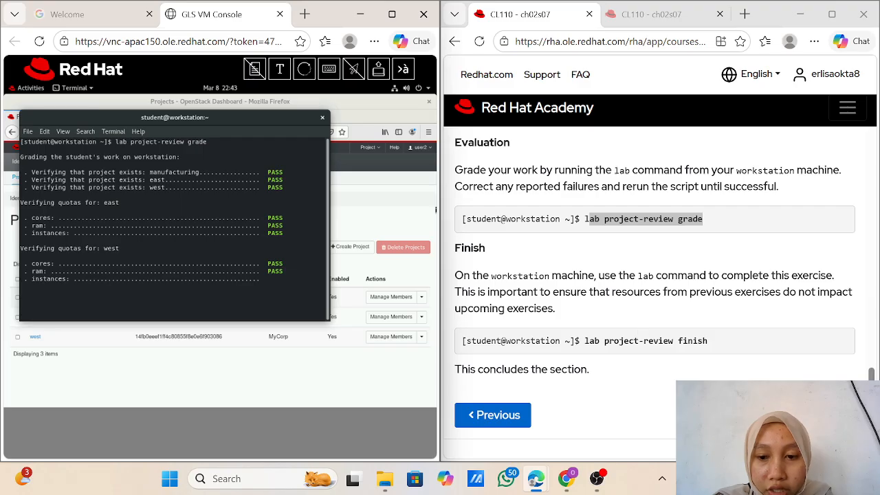
scroll(653, 275, "up", 3)
scroll(653, 275, "down", 3)
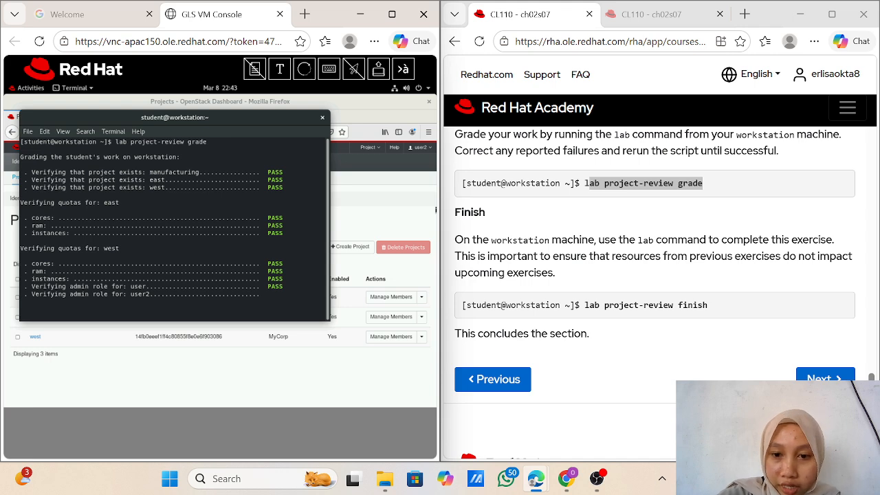
scroll(654, 275, "down", 1)
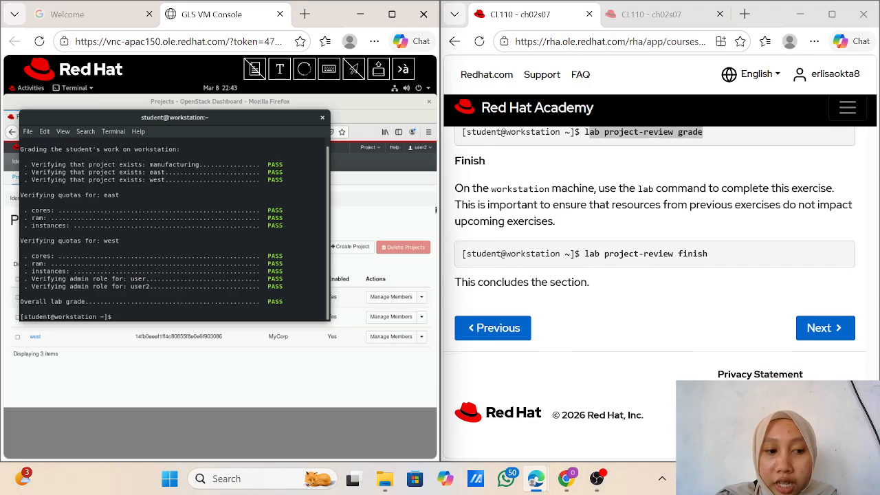
scroll(597, 295, "up", 1)
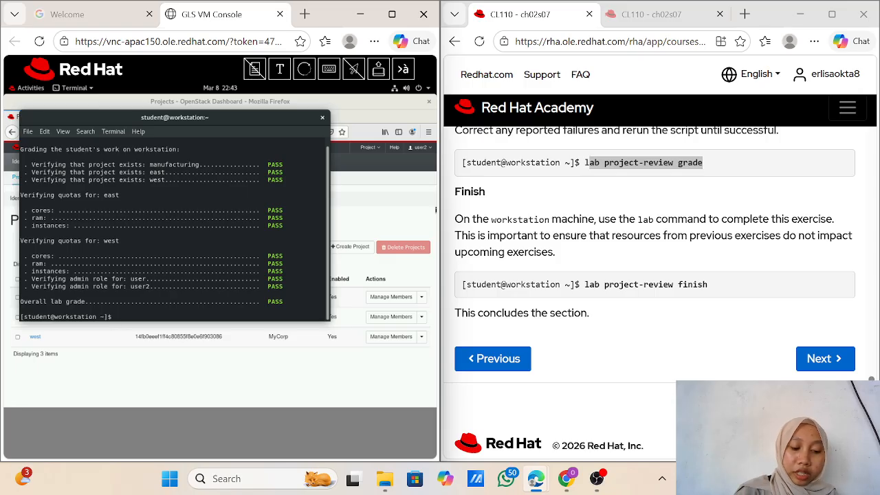
scroll(654, 289, "down", 1)
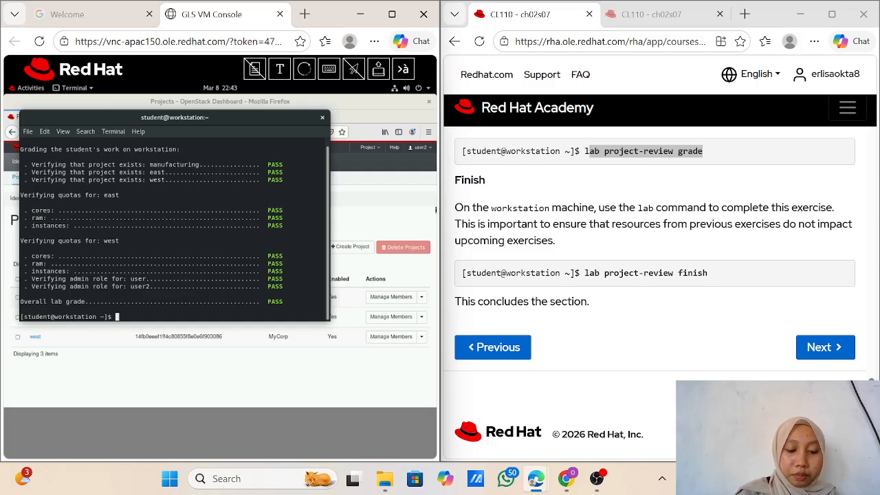
scroll(654, 289, "down", 1)
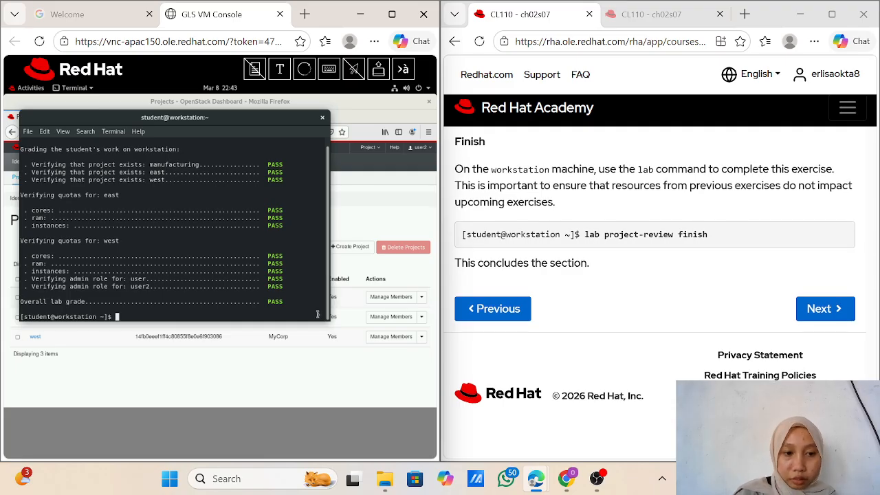
Step: Run 'lab project-review finish' to clean up the lab environment
key("Up")
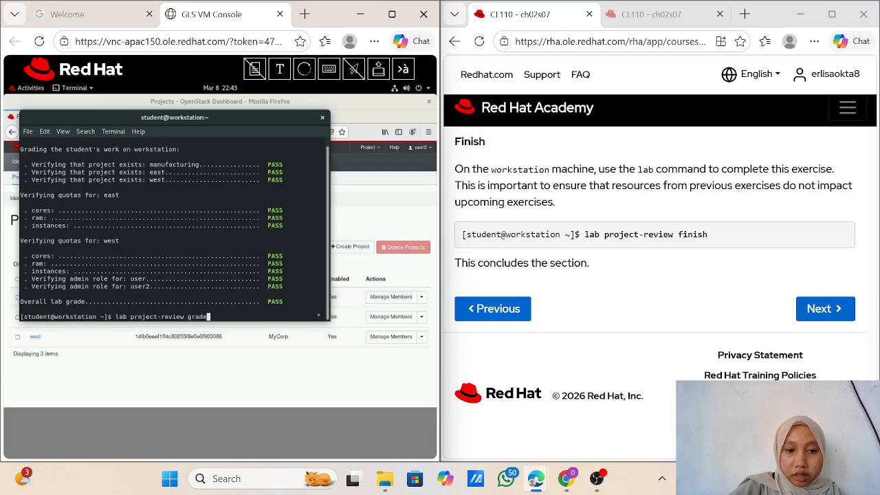
key("BackSpace")
key("BackSpace")
key("BackSpace")
key("BackSpace")
key("BackSpace")
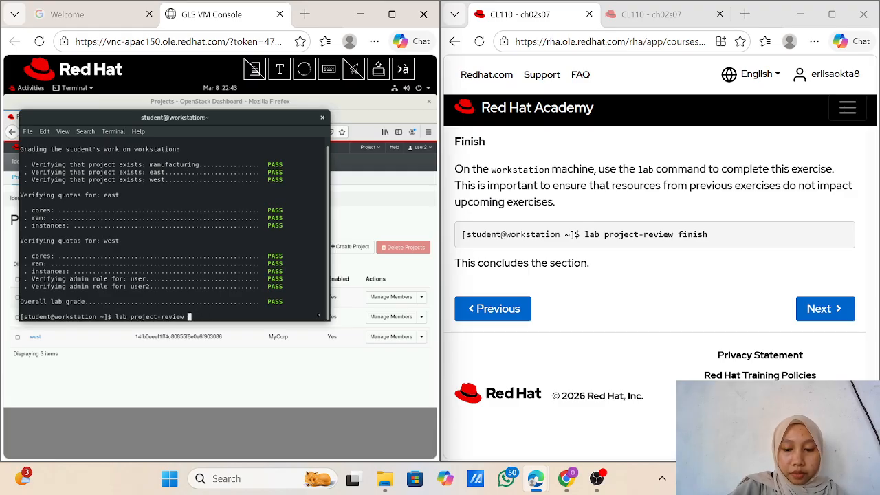
type("finish")
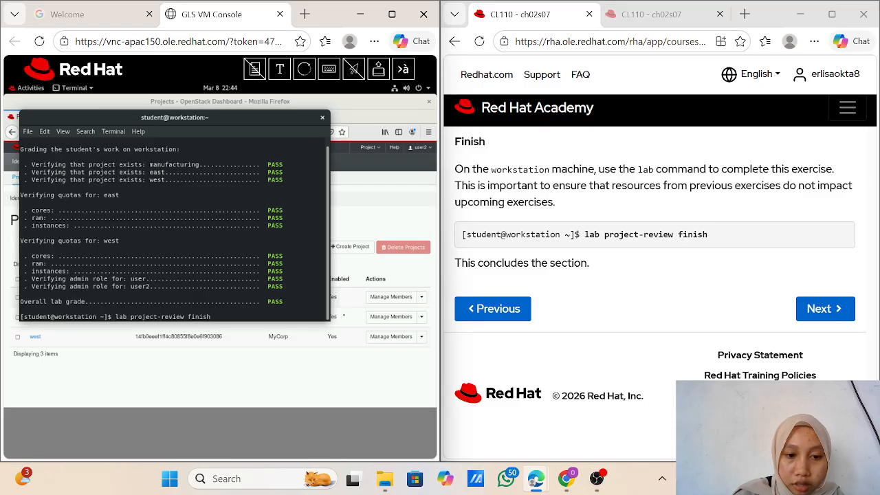
key("Return")
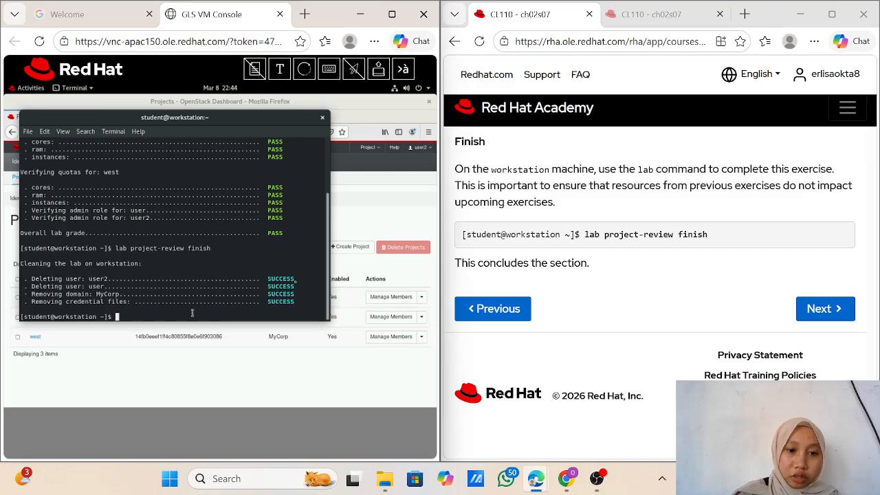
Step: Review the SUCCESS cleanup output and bring OBS Studio to the front
scroll(547, 292, "up", 3)
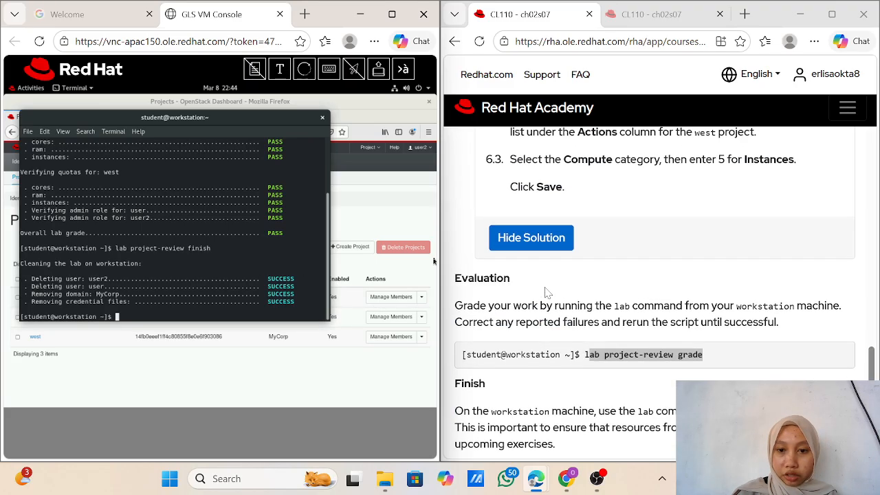
scroll(547, 293, "down", 4)
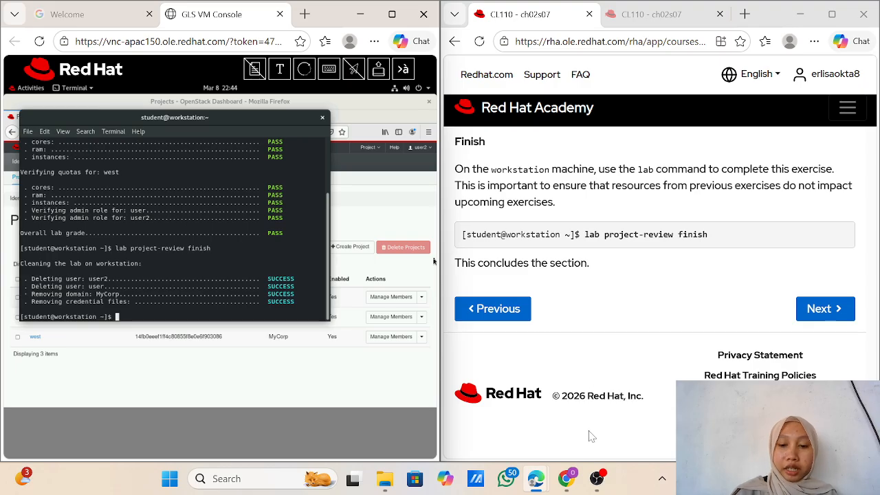
left_click(597, 478)
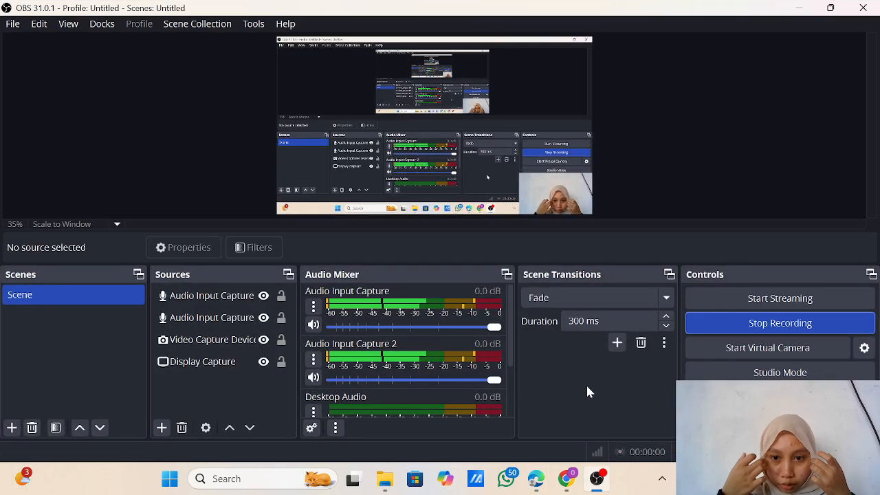